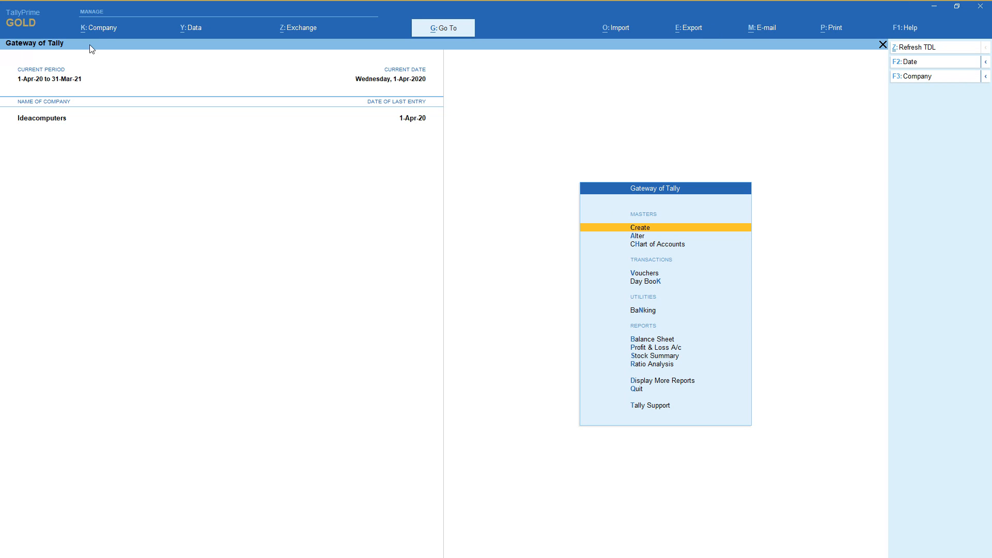
# Shut the currently open company Ideacomputers.
pyautogui.click(102, 27)
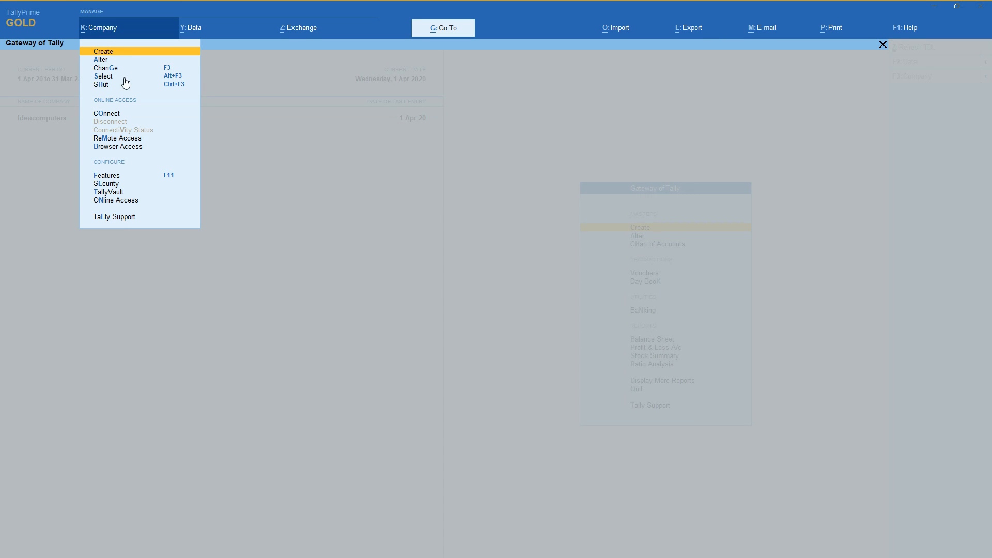
pyautogui.click(104, 84)
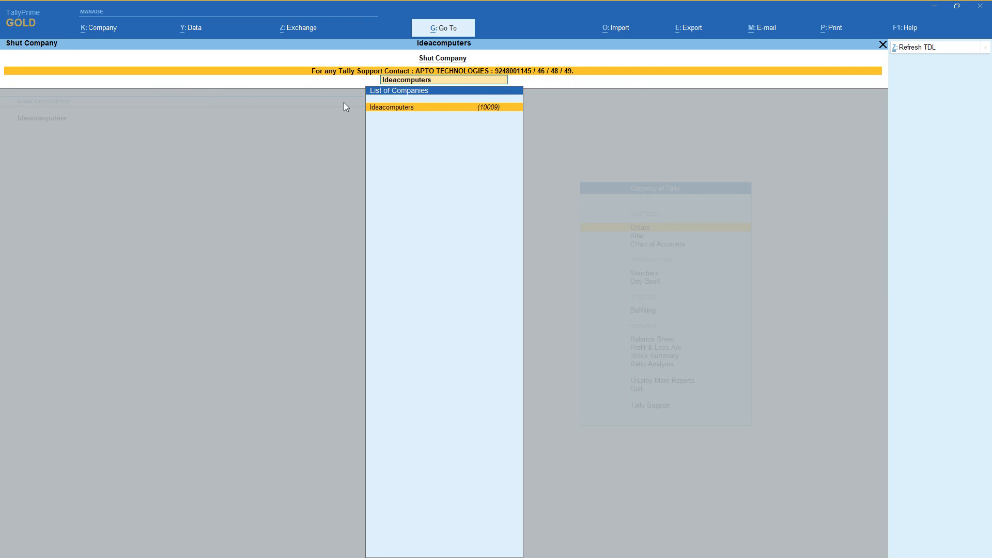
pyautogui.press('Return')
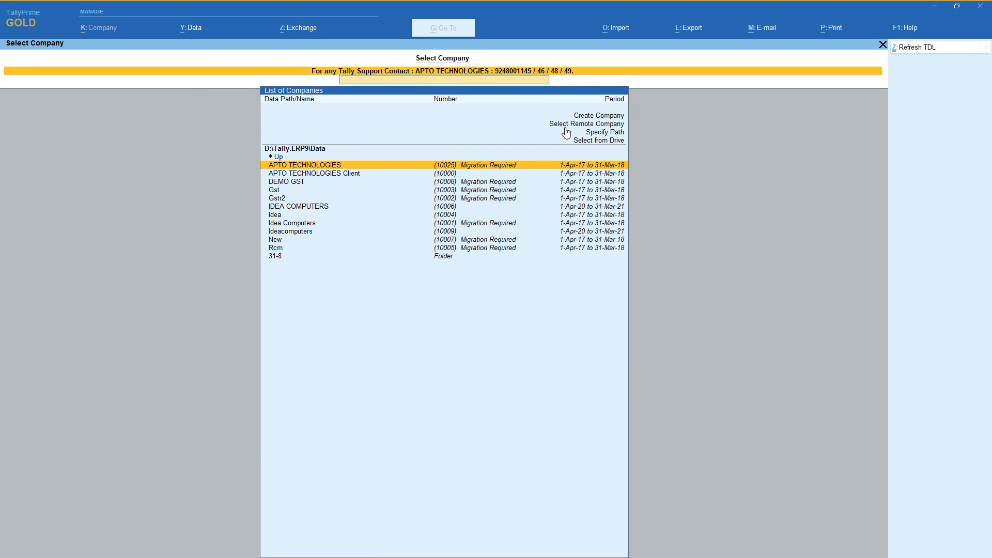
# Begin a new company named Gst, using the same mailing name and leaving the address blank.
pyautogui.press('Up')
pyautogui.press('Up')
pyautogui.press('Up')
pyautogui.press('Up')
pyautogui.press('Up')
pyautogui.press('Up')
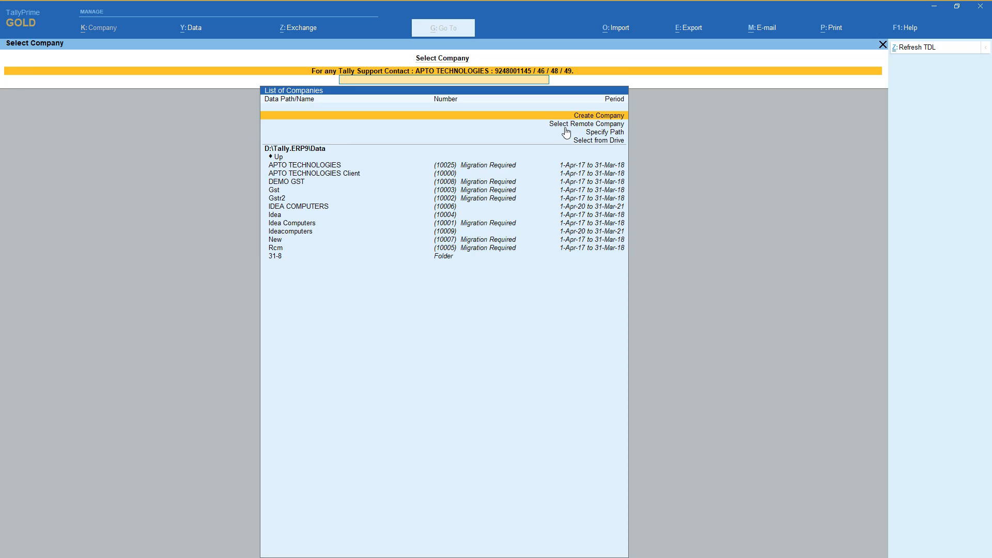
pyautogui.press('Return')
pyautogui.write('G')
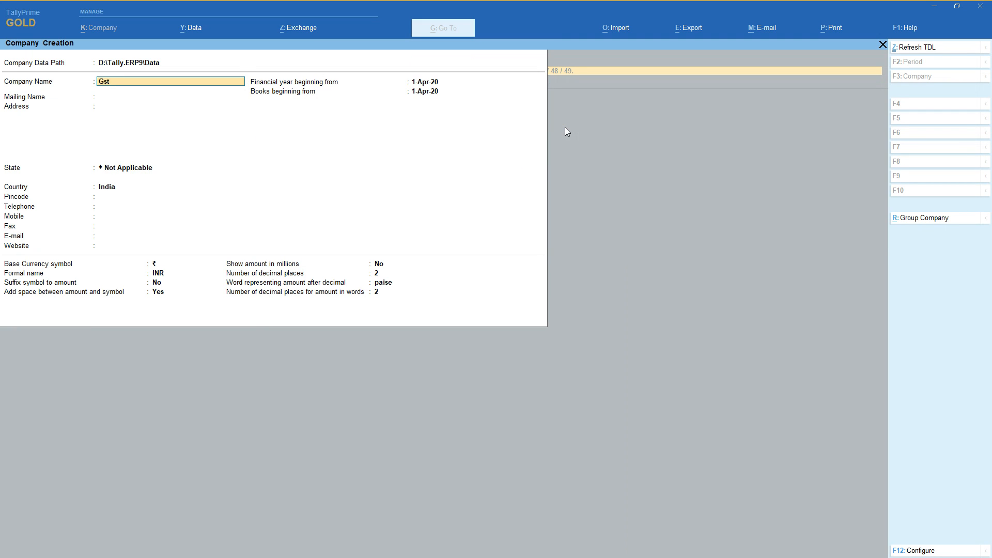
pyautogui.write('st')
pyautogui.press('Return')
pyautogui.press('Return')
pyautogui.press('Return')
pyautogui.press('Return')
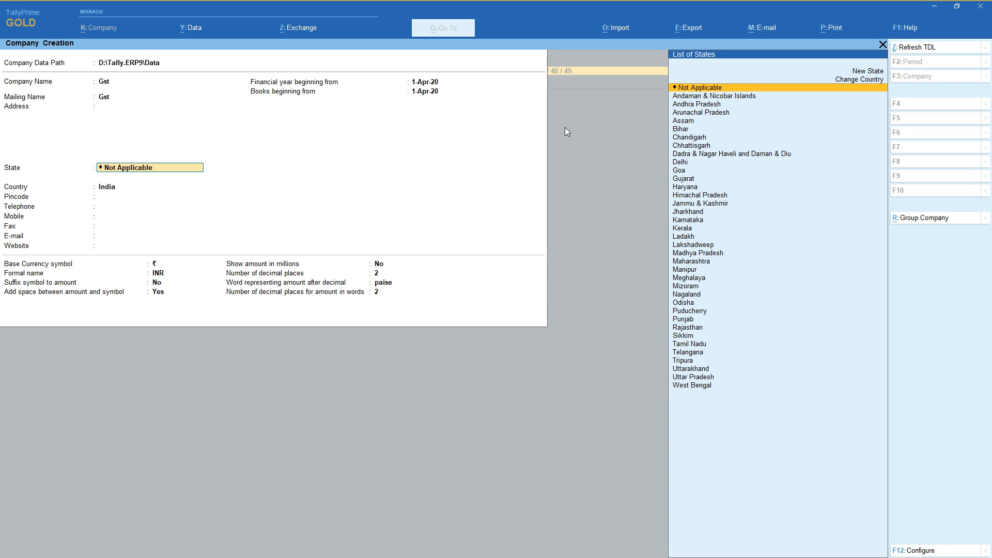
# Set the company's state to Andhra Pradesh and save it with the financial year and books beginning 1-Apr-20.
pyautogui.press('Down')
pyautogui.press('Down')
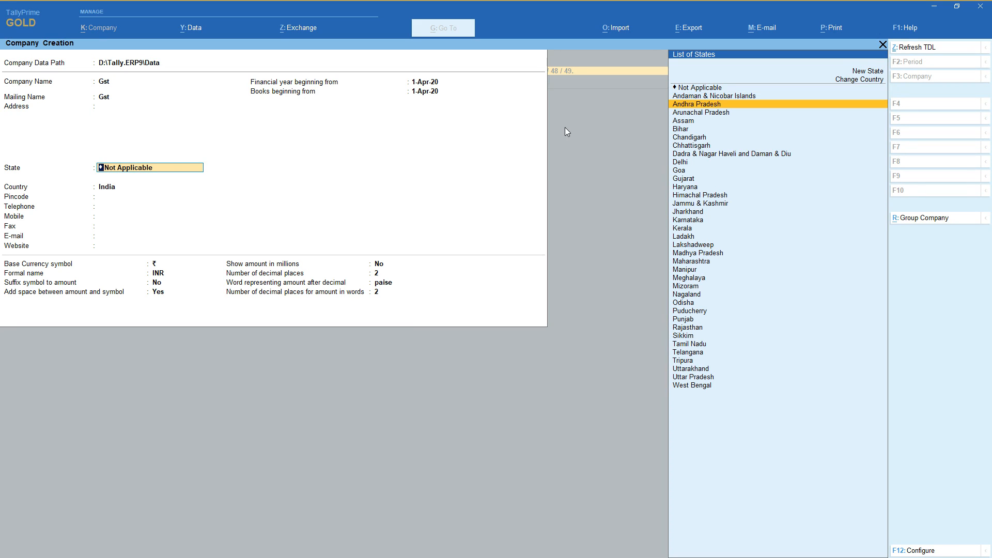
pyautogui.press('Return')
pyautogui.press('Return')
pyautogui.press('Return')
pyautogui.press('Return')
pyautogui.press('Return')
pyautogui.press('Return')
pyautogui.press('Return')
pyautogui.press('Return')
pyautogui.press('Return')
pyautogui.press('Return')
pyautogui.press('Return')
pyautogui.press('Return')
pyautogui.press('Return')
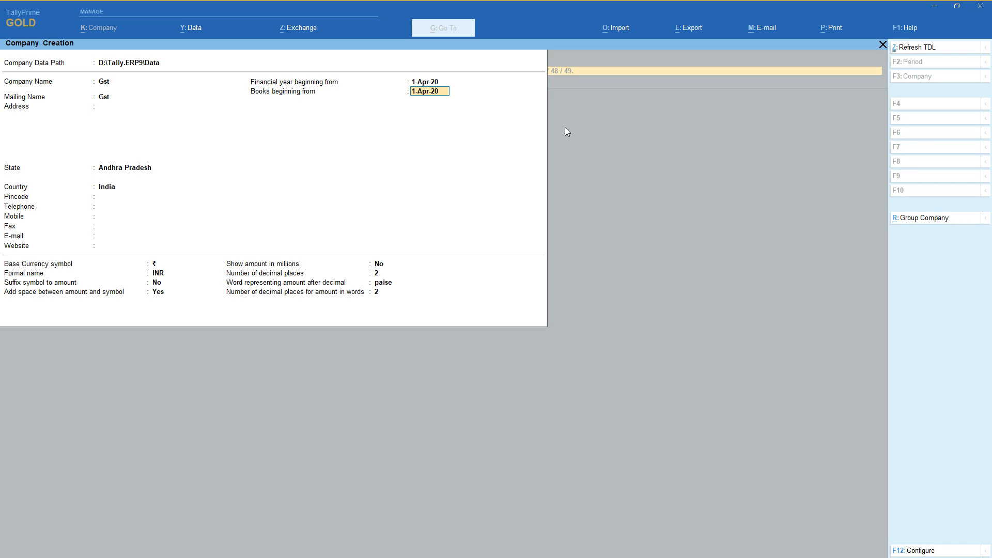
pyautogui.press('Return')
pyautogui.press('Return')
pyautogui.press('Return')
pyautogui.press('Return')
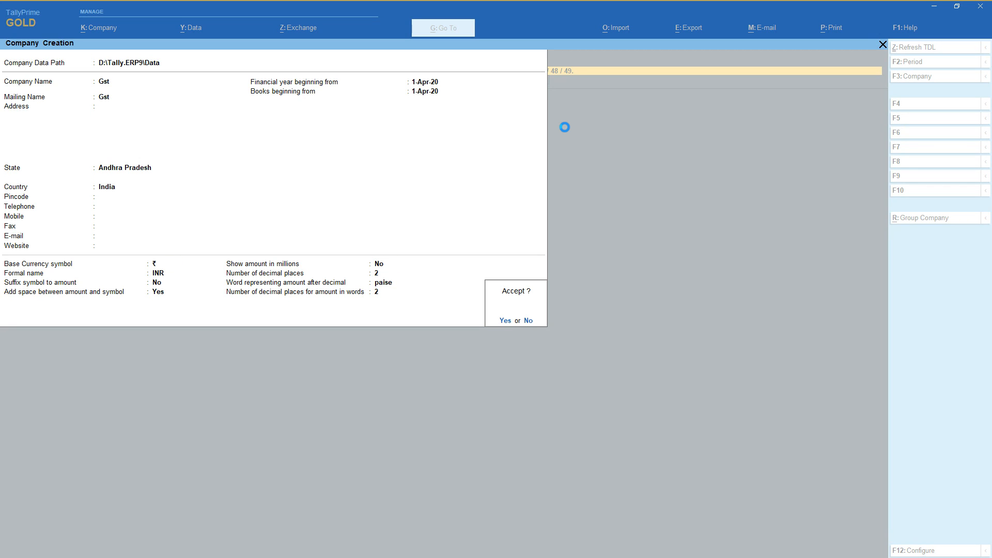
pyautogui.press('Return')
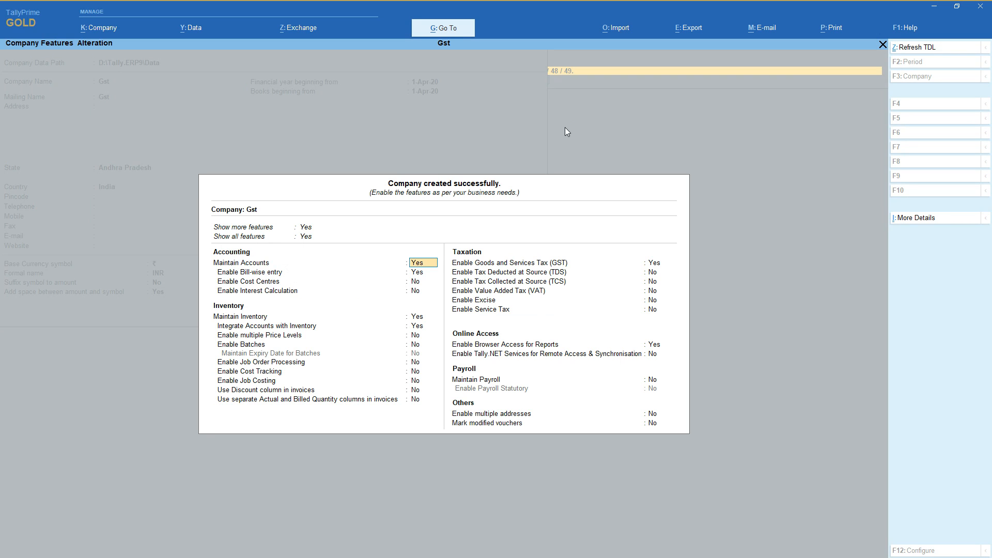
# Keep the default accounting and inventory features and set Enable Goods and Services Tax (GST) to Yes.
pyautogui.press('Return')
pyautogui.press('Return')
pyautogui.press('Return')
pyautogui.press('Return')
pyautogui.press('Return')
pyautogui.press('Return')
pyautogui.press('Return')
pyautogui.press('Return')
pyautogui.press('Return')
pyautogui.press('Return')
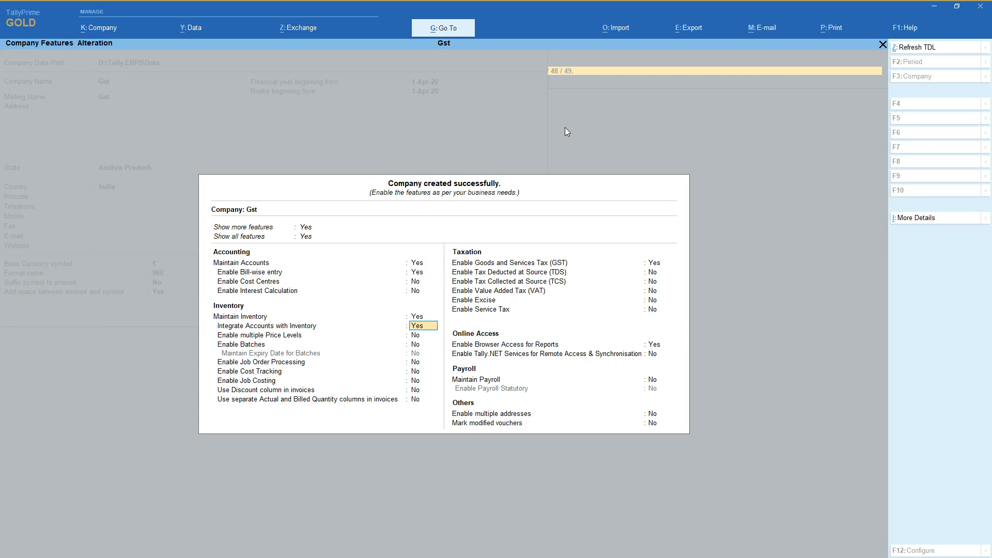
pyautogui.press('Return')
pyautogui.press('Return')
pyautogui.press('Return')
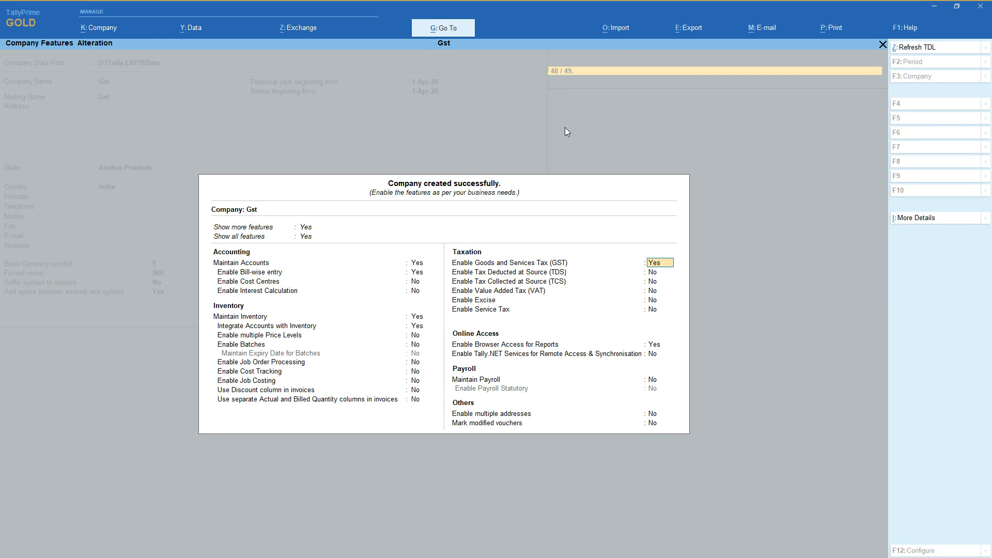
pyautogui.press('Return')
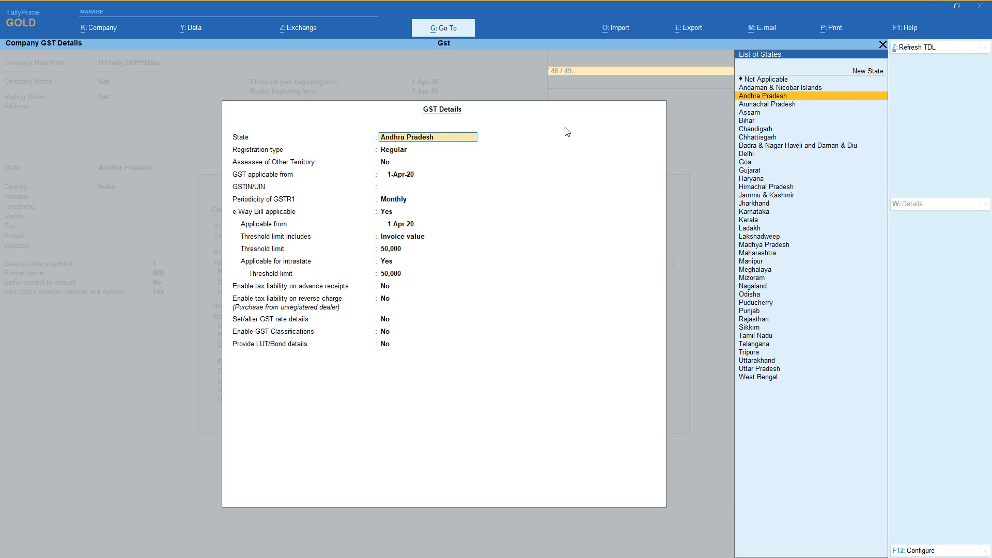
# Enter the company's GSTIN with state Andhra Pradesh, Regular registration and GST applicable from 1-Apr-20.
pyautogui.press('Return')
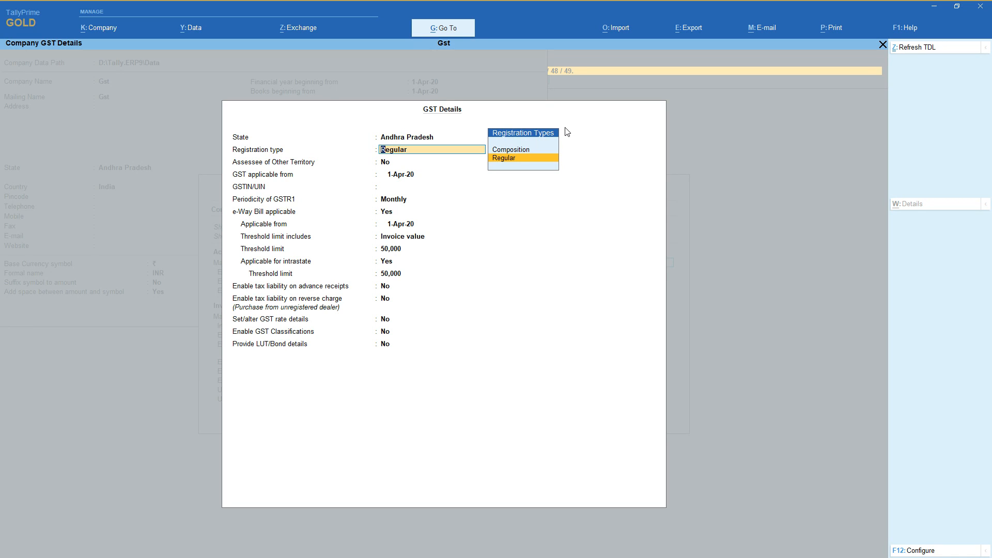
pyautogui.press('Return')
pyautogui.press('Return')
pyautogui.press('Return')
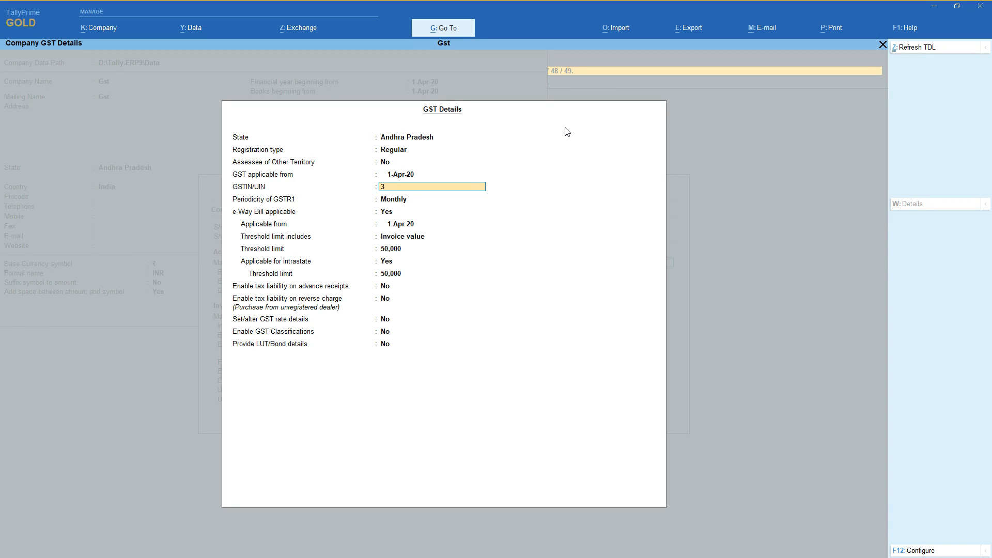
pyautogui.write('DFG1234A1ZF')
pyautogui.press('Return')
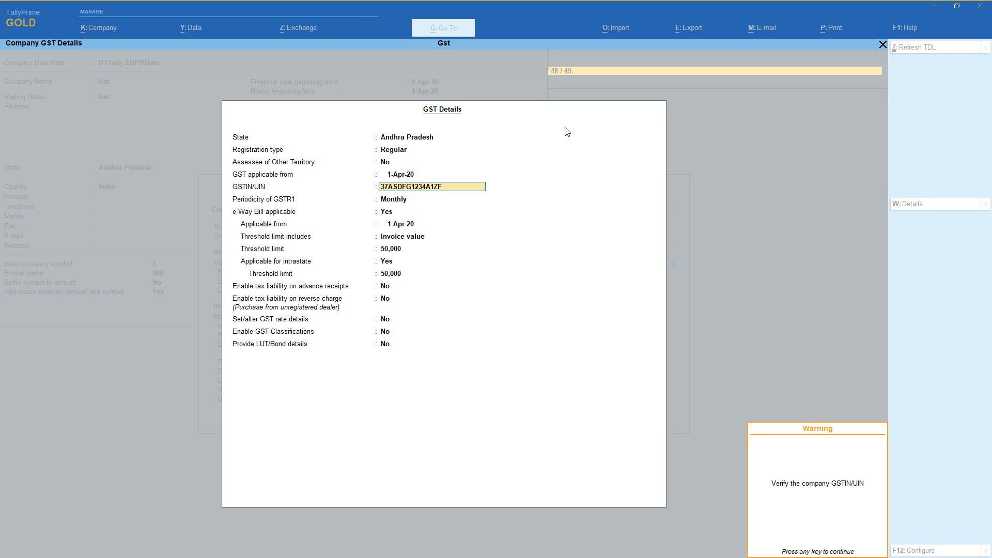
pyautogui.press('Return')
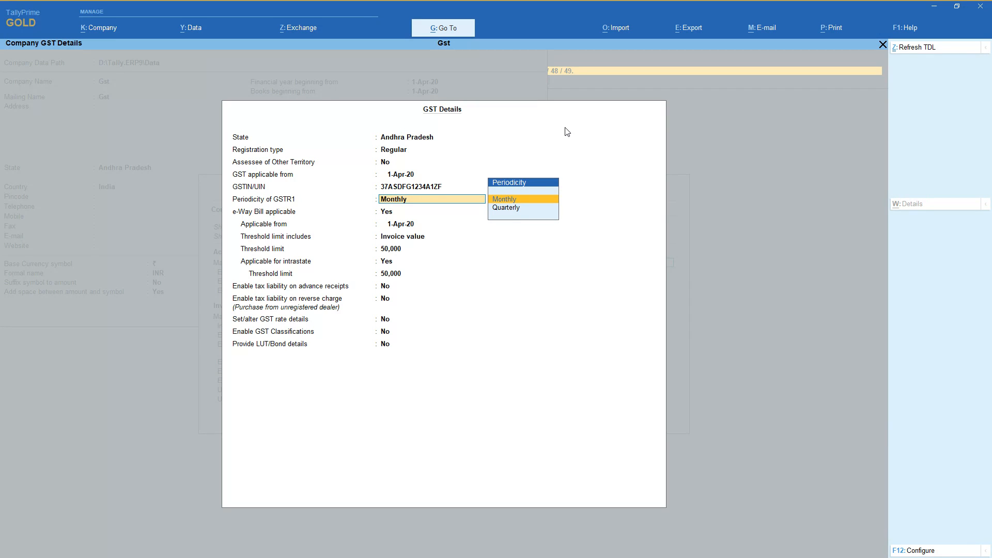
# Accept the GST details with Monthly GSTR1 periodicity, e-Way Bill applicable from 1-Apr-20 and a 50,000 threshold on invoice value.
pyautogui.press('Return')
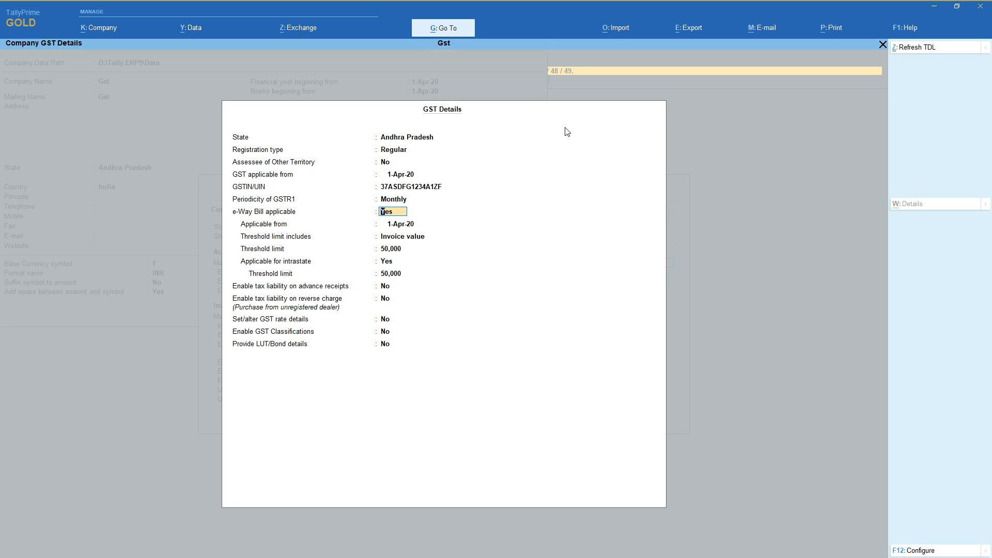
pyautogui.press('Return')
pyautogui.press('Return')
pyautogui.press('Return')
pyautogui.press('Return')
pyautogui.press('Return')
pyautogui.press('Return')
pyautogui.press('Return')
pyautogui.press('Return')
pyautogui.press('Return')
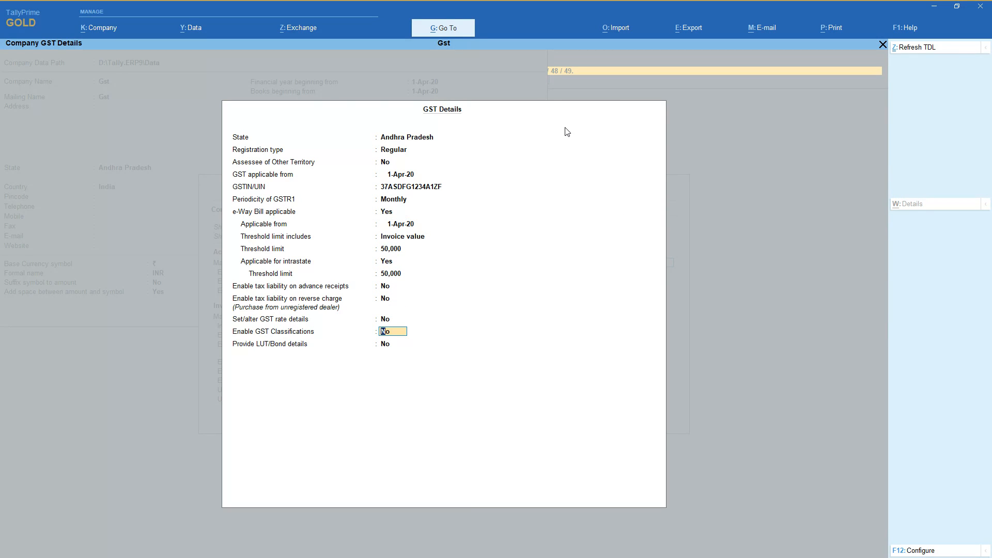
pyautogui.press('Return')
pyautogui.press('Return')
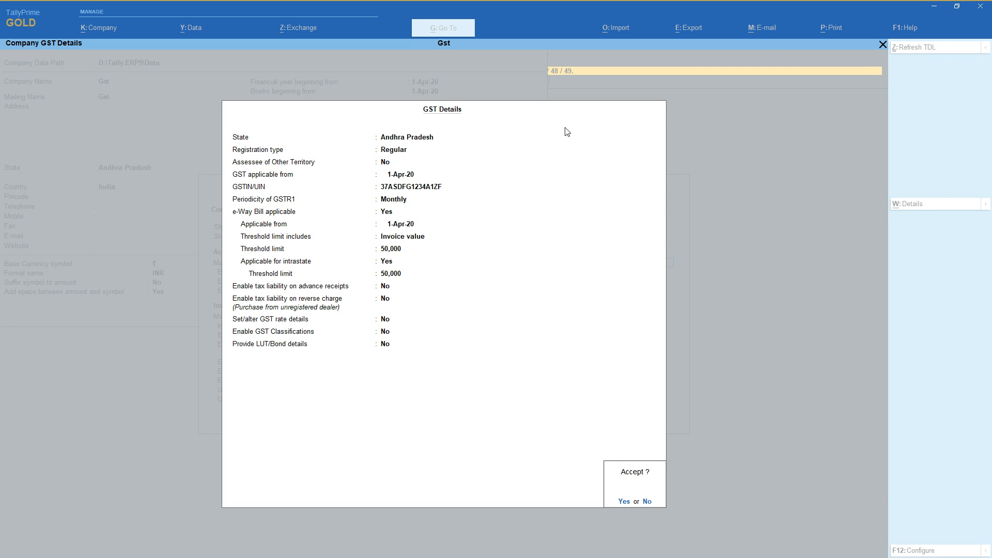
pyautogui.press('Return')
pyautogui.press('Return')
pyautogui.press('Return')
pyautogui.press('Return')
pyautogui.press('Return')
pyautogui.press('Return')
pyautogui.press('Return')
pyautogui.press('Return')
pyautogui.press('Return')
pyautogui.press('Return')
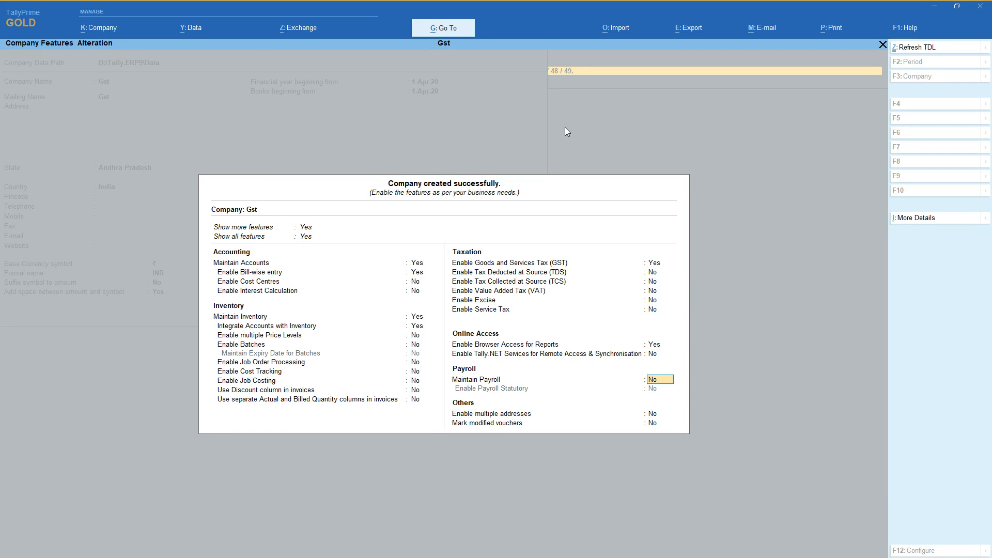
# Keep the defaults for the remaining taxation, online access and payroll features and save the company features.
pyautogui.press('Return')
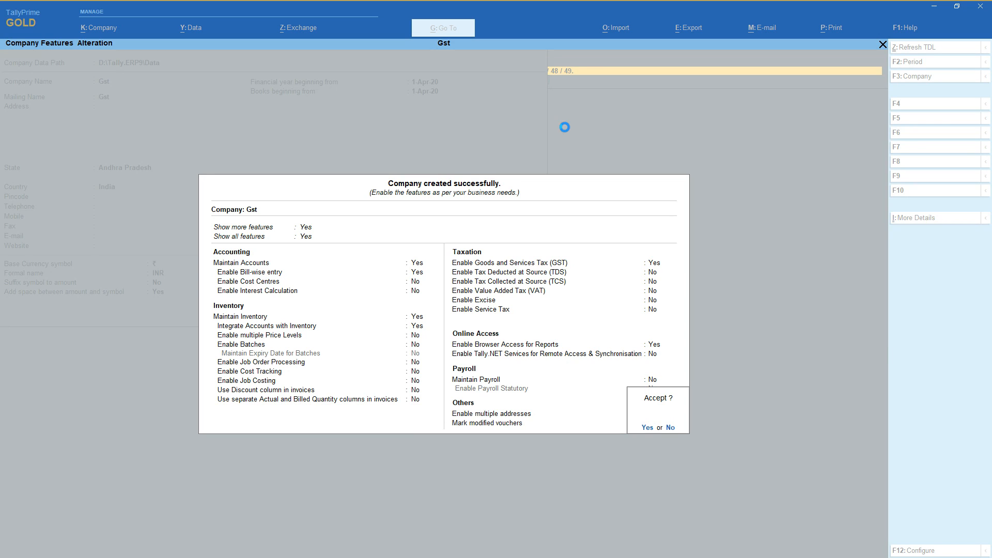
pyautogui.press('Return')
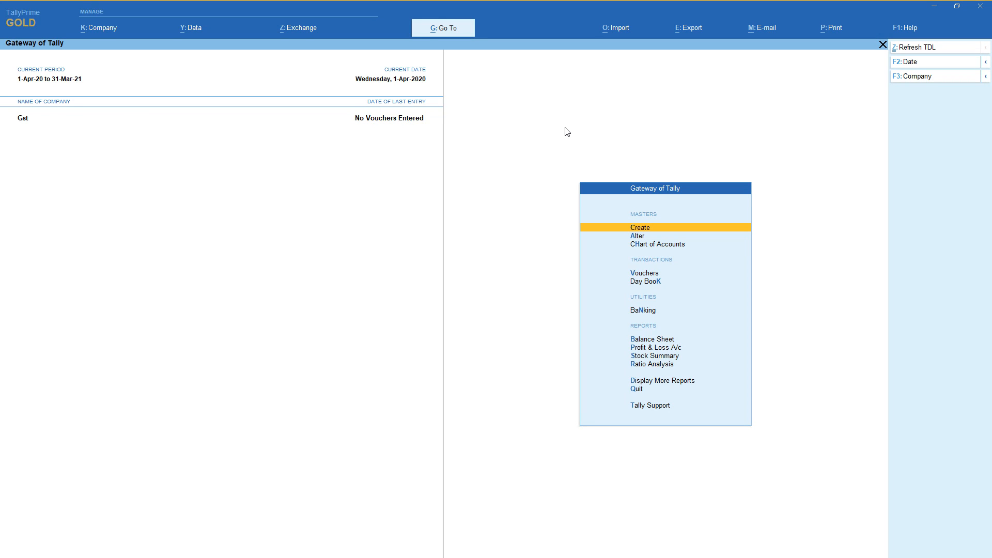
# Reopen the Gst company's features to review them, and accept them as they are.
pyautogui.click(97, 37)
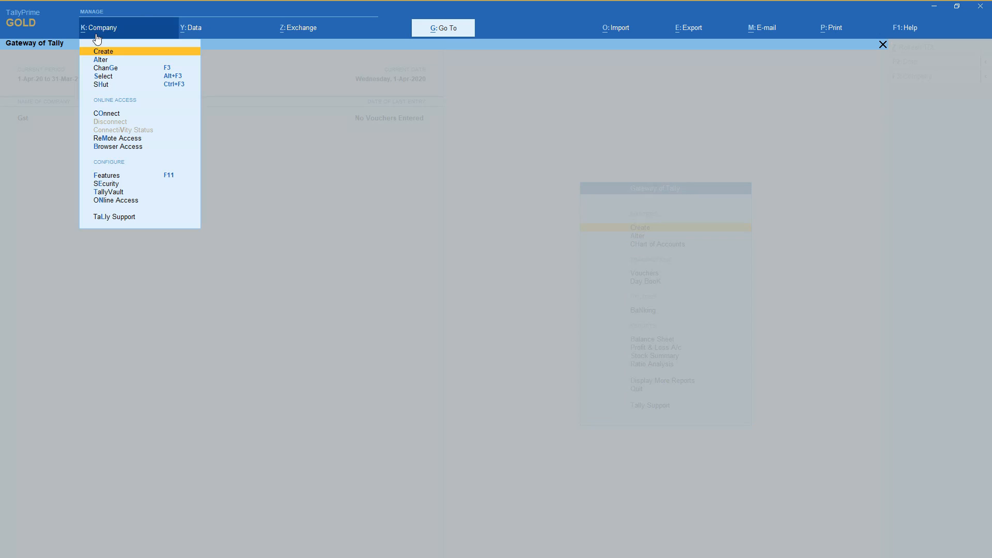
pyautogui.click(106, 177)
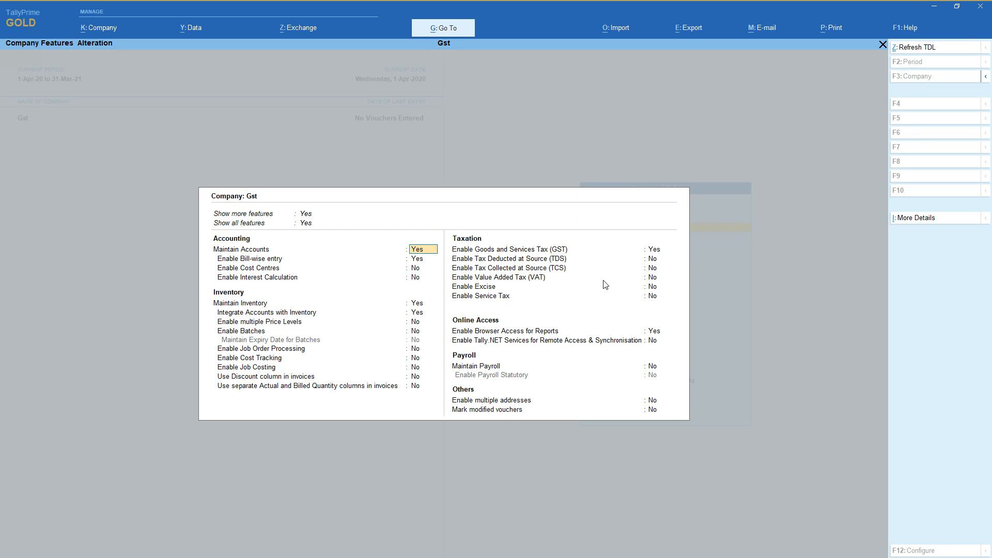
pyautogui.press('ctrl')
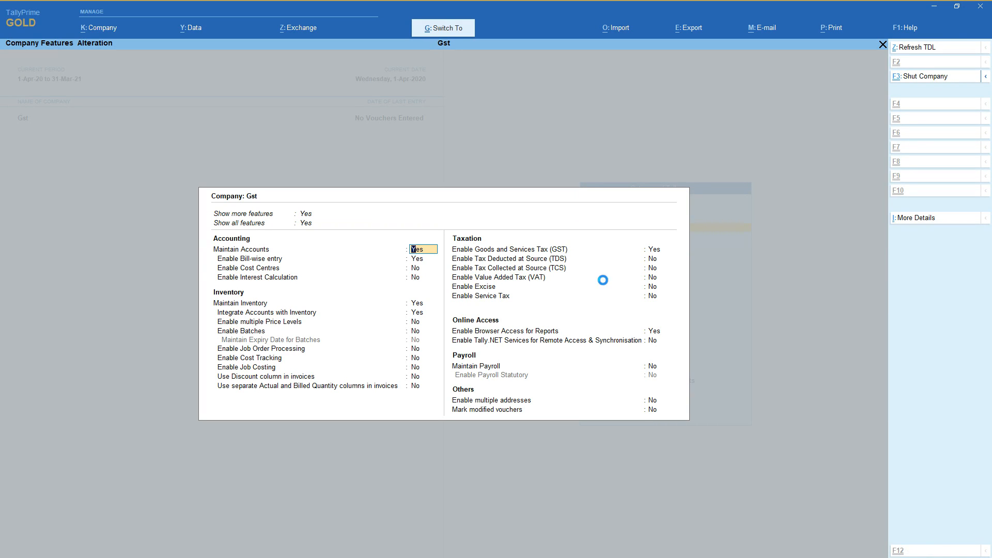
pyautogui.hotkey('ctrl', 'a')
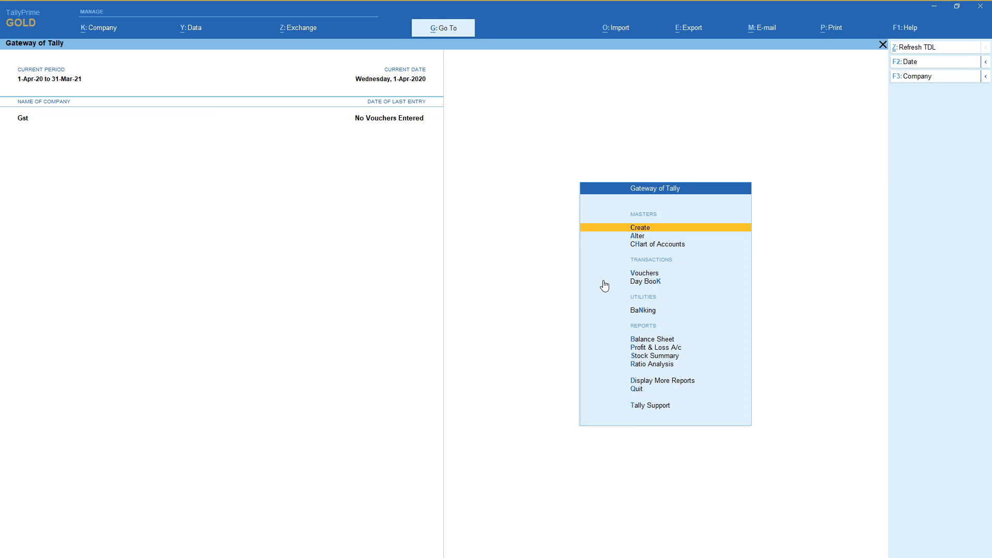
# Start a purchase voucher with supplier invoice number 1 dated 1-Apr-20.
pyautogui.press('Down')
pyautogui.press('Down')
pyautogui.press('Down')
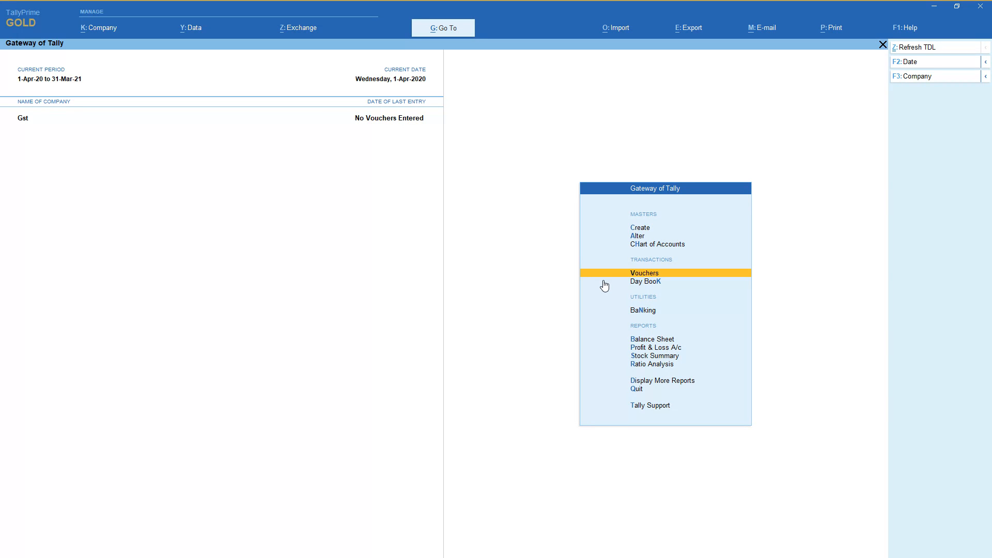
pyautogui.click(604, 279)
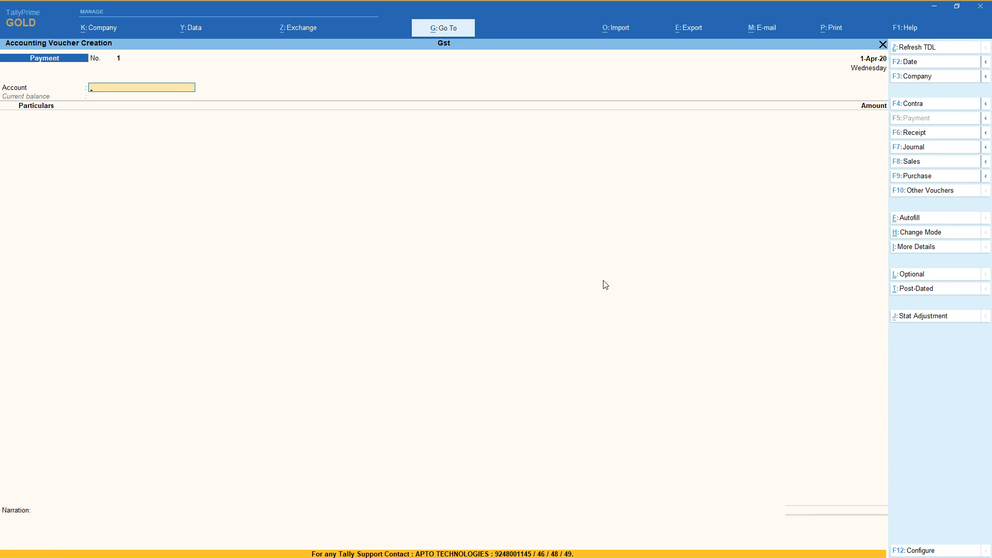
pyautogui.press('F9')
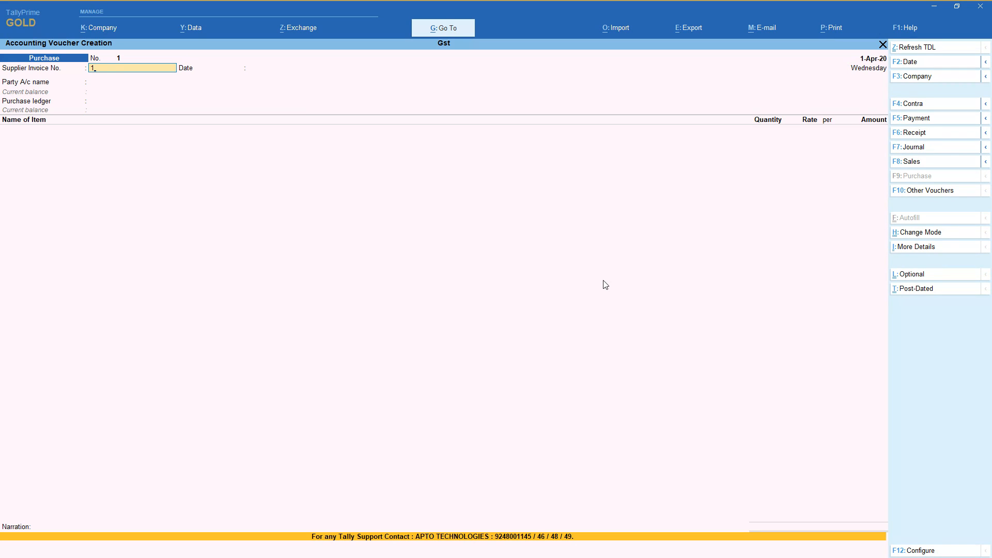
pyautogui.press('Return')
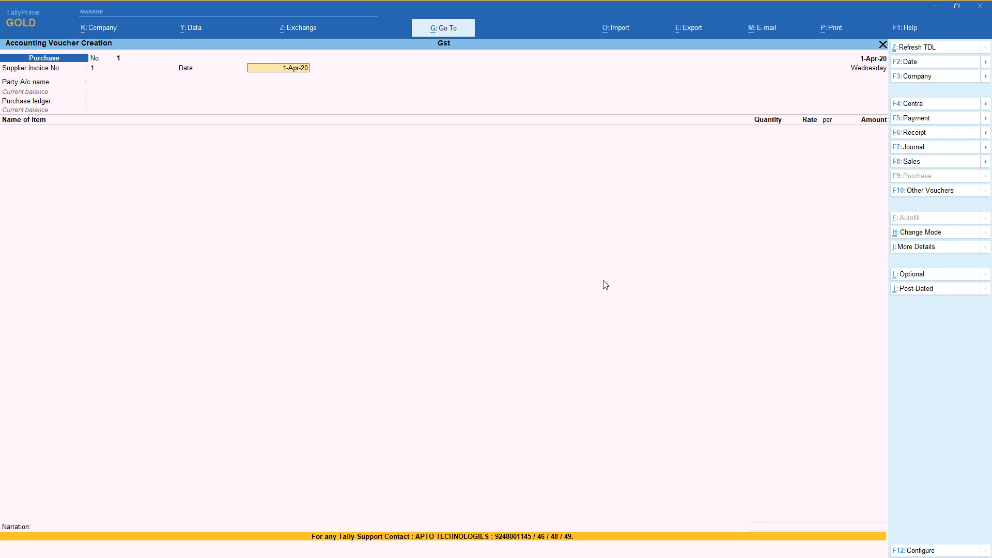
pyautogui.press('Return')
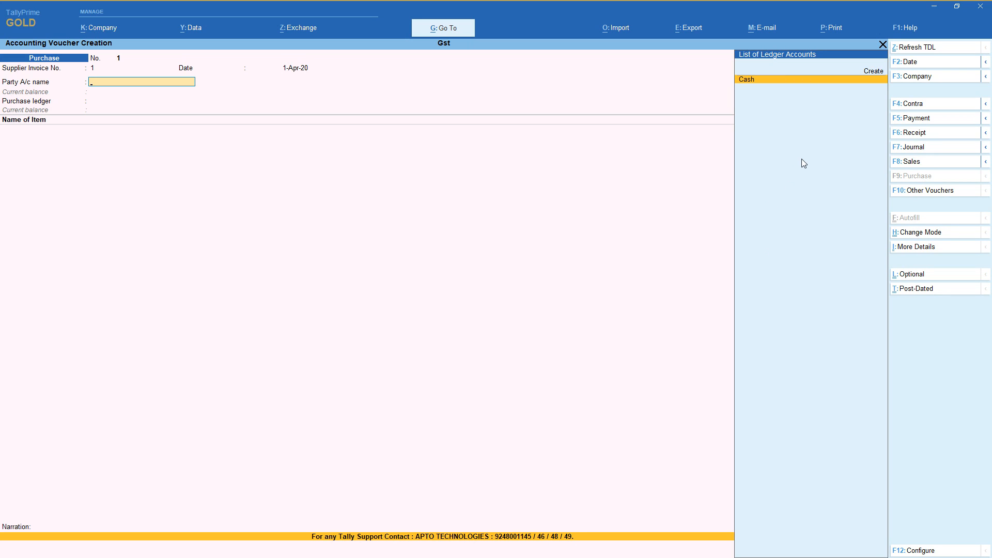
# Create a new ledger in the supplier's name under Sundry Creditors, with bill-by-bill balances set to No.
pyautogui.press('Up')
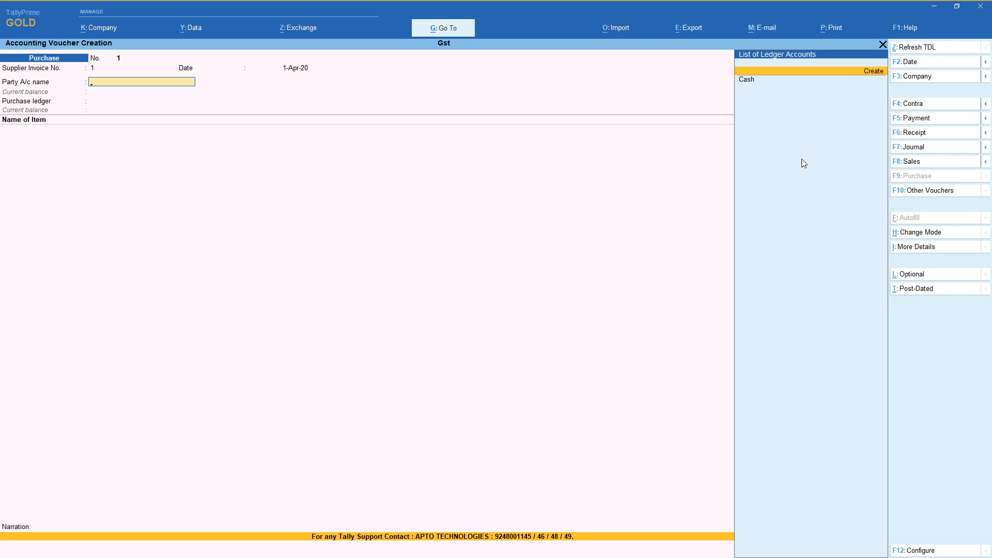
pyautogui.press('Return')
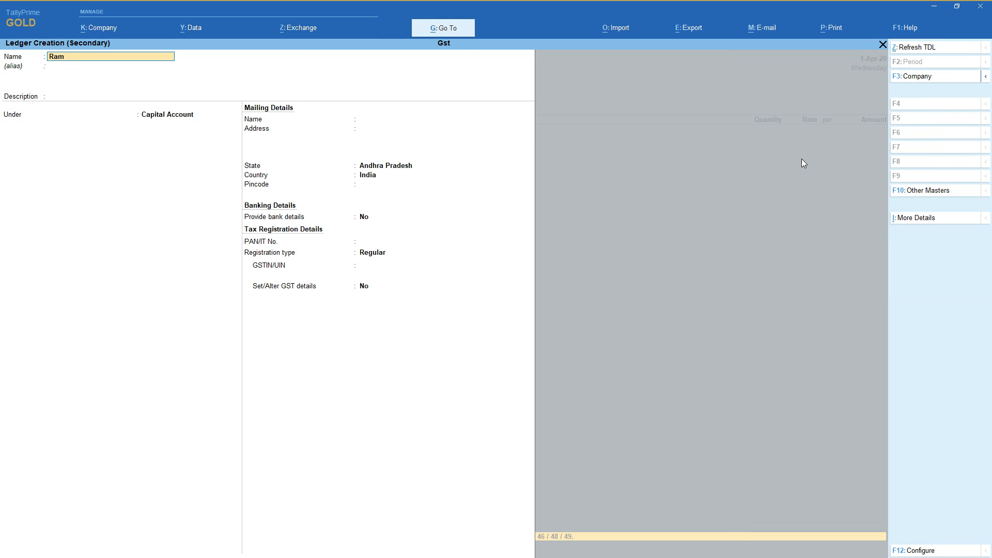
pyautogui.press('Return')
pyautogui.press('Return')
pyautogui.press('Return')
pyautogui.write('Sun')
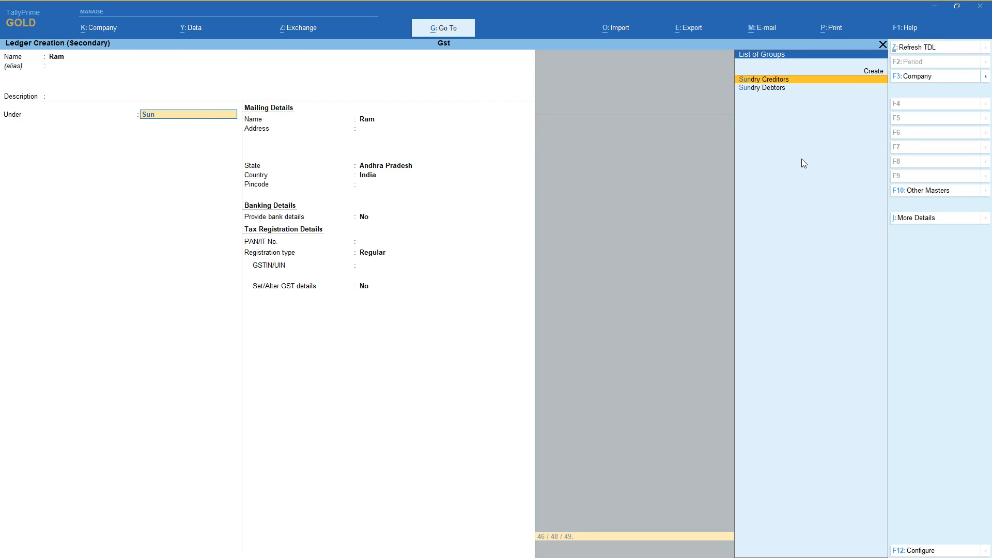
pyautogui.press('Return')
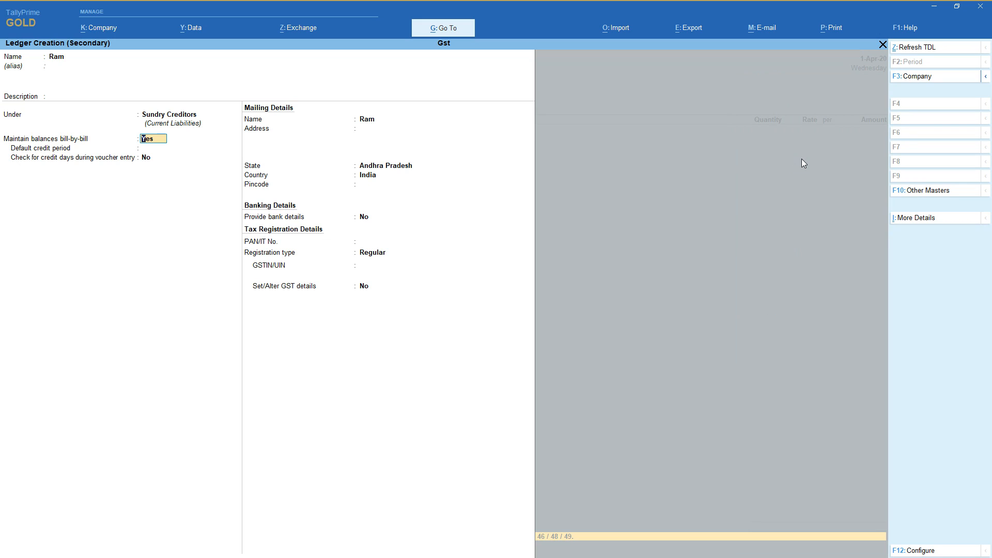
pyautogui.press('n')
pyautogui.press('Return')
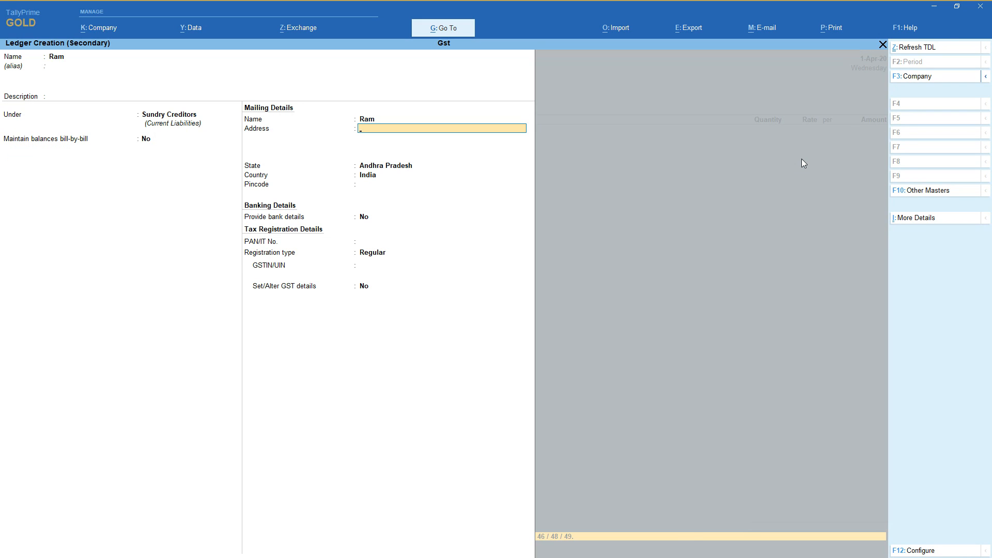
# Leave the supplier's address, pincode and PAN blank, keeping state Andhra Pradesh, no bank details and Regular registration type.
pyautogui.press('Return')
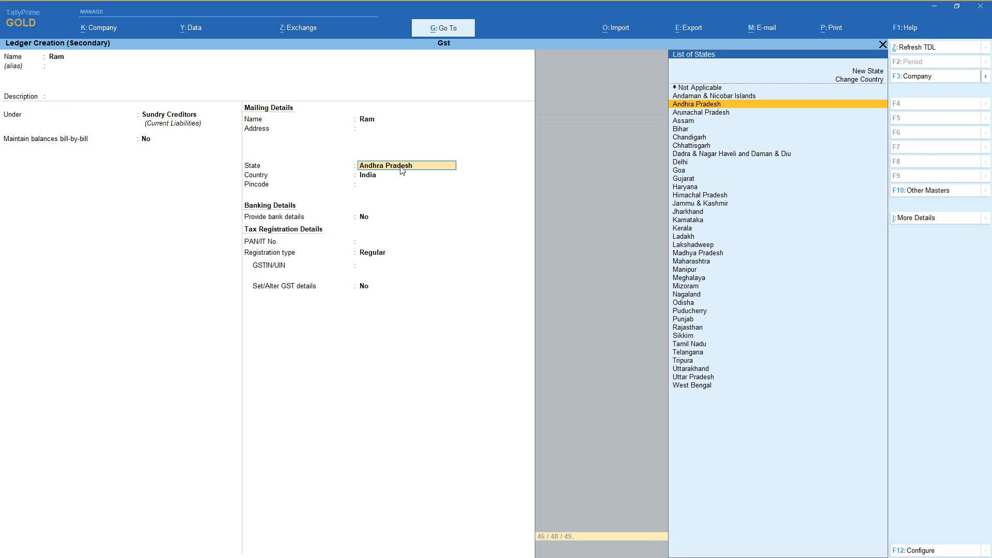
pyautogui.press('Return')
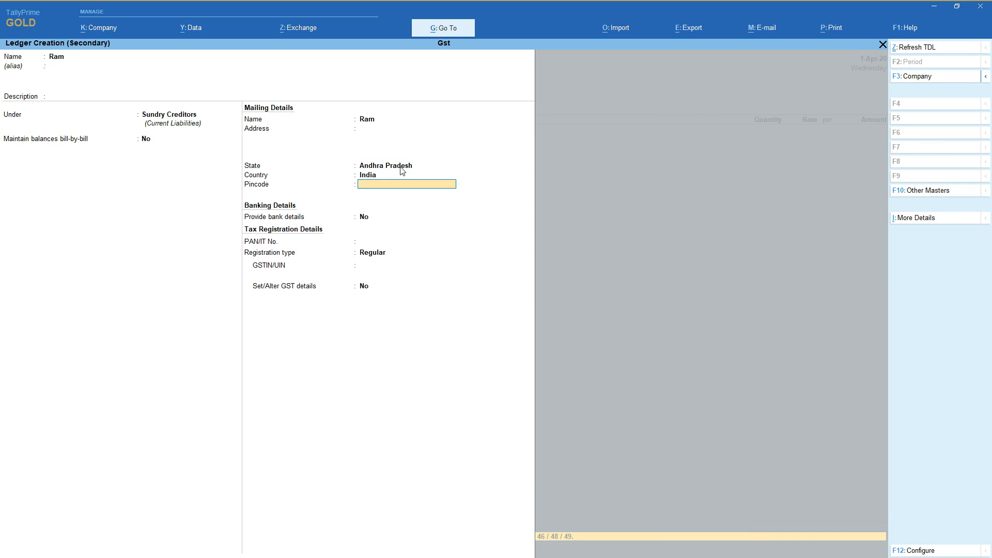
pyautogui.press('Return')
pyautogui.press('Return')
pyautogui.press('Return')
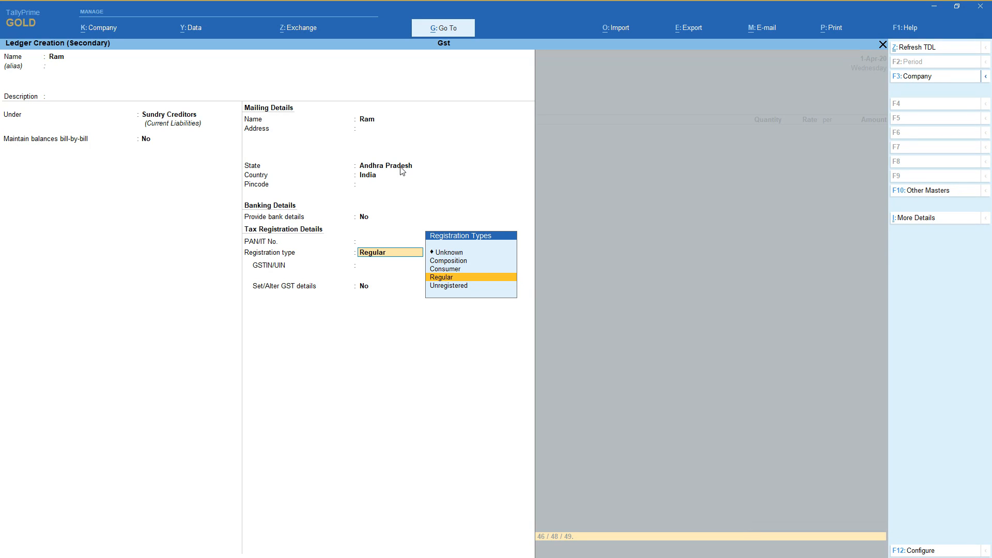
pyautogui.press('Return')
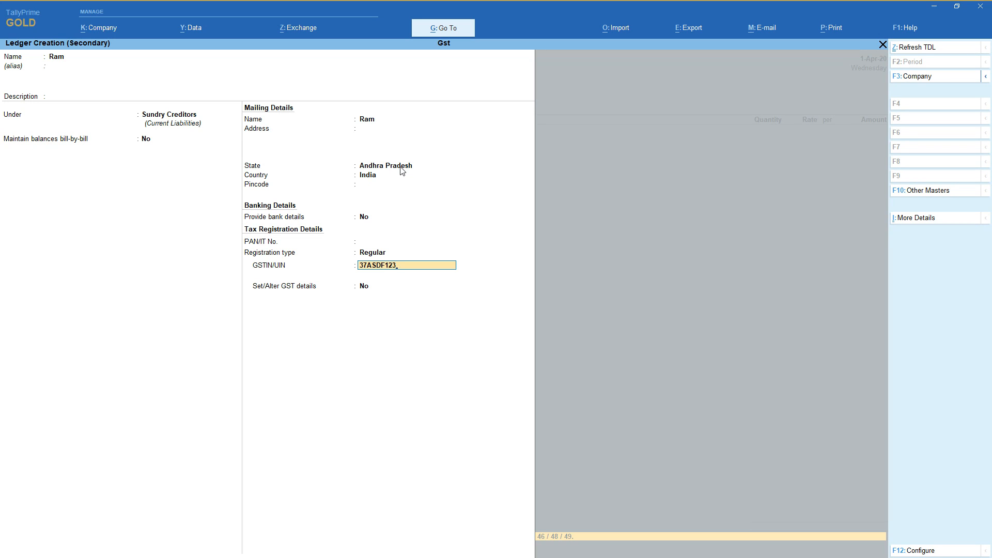
# Enter the supplier's GSTIN/UIN and save the supplier ledger without altering its GST details.
pyautogui.press('BackSpace')
pyautogui.press('BackSpace')
pyautogui.press('BackSpace')
pyautogui.write('D')
pyautogui.press('Return')
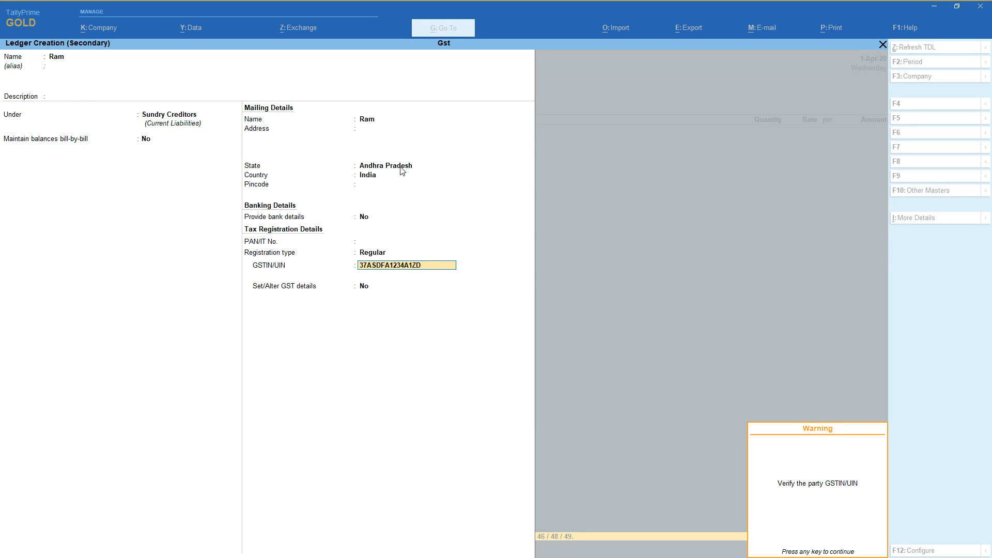
pyautogui.press('Return')
pyautogui.press('Return')
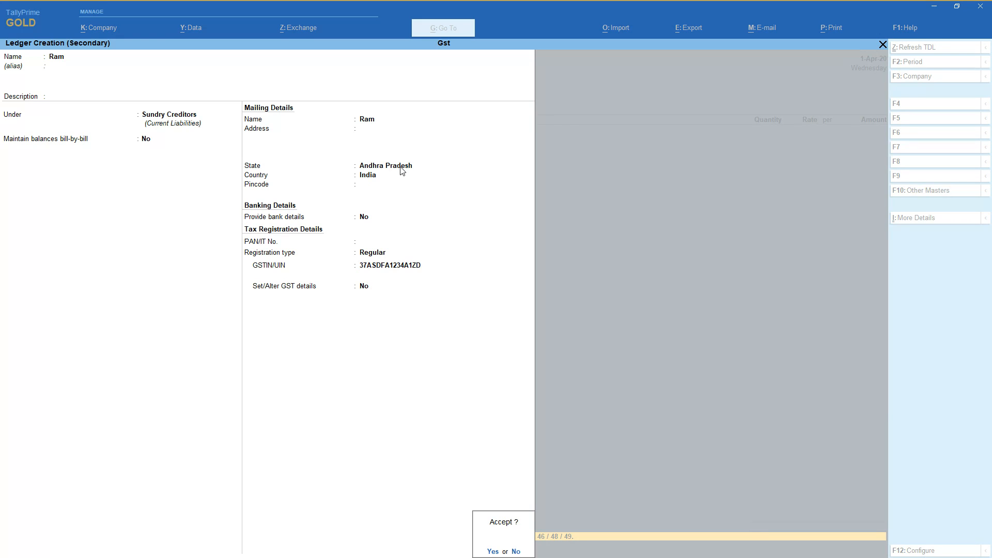
pyautogui.press('Return')
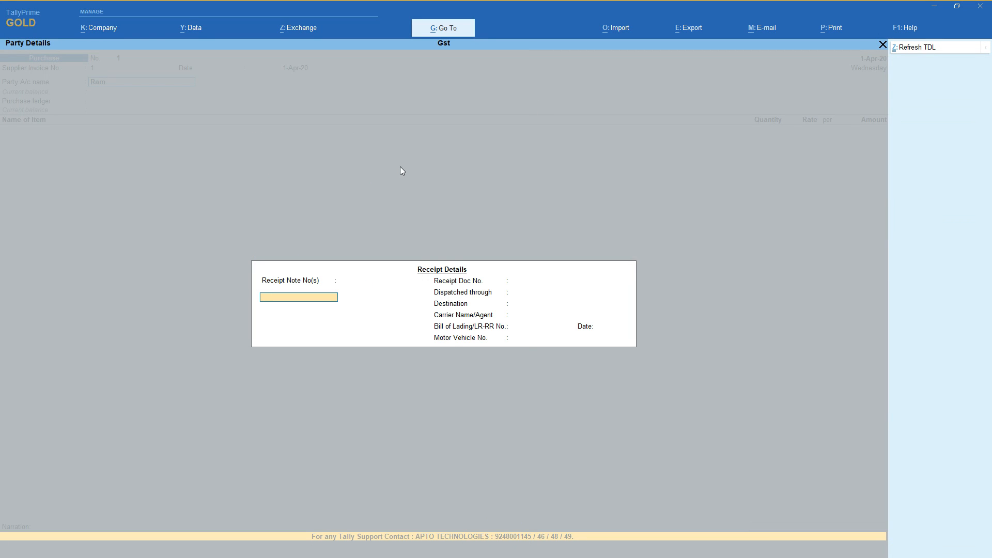
# Leave the receipt details blank and accept the supplier's party details as filled in.
pyautogui.press('Return')
pyautogui.press('Return')
pyautogui.press('Return')
pyautogui.press('Return')
pyautogui.press('Return')
pyautogui.press('Return')
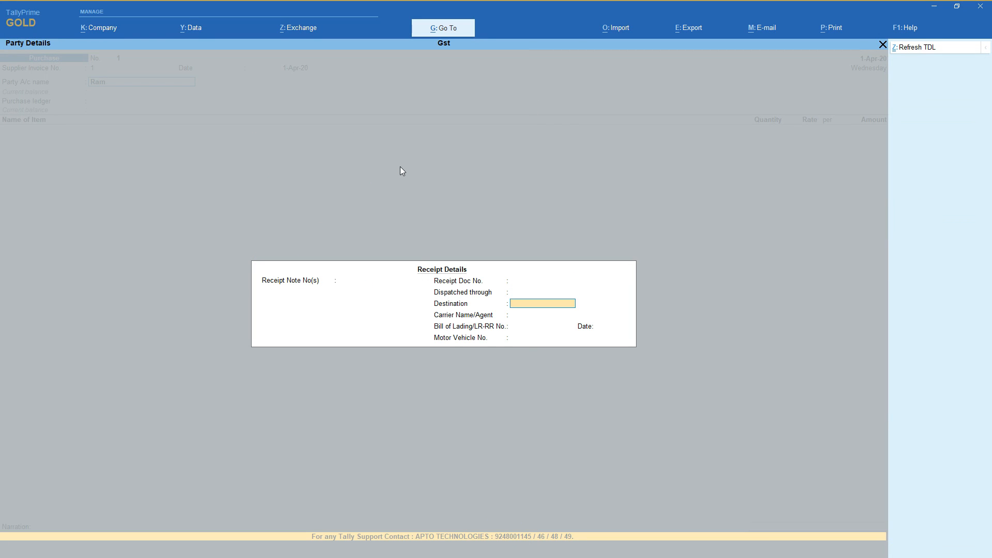
pyautogui.press('Return')
pyautogui.press('Return')
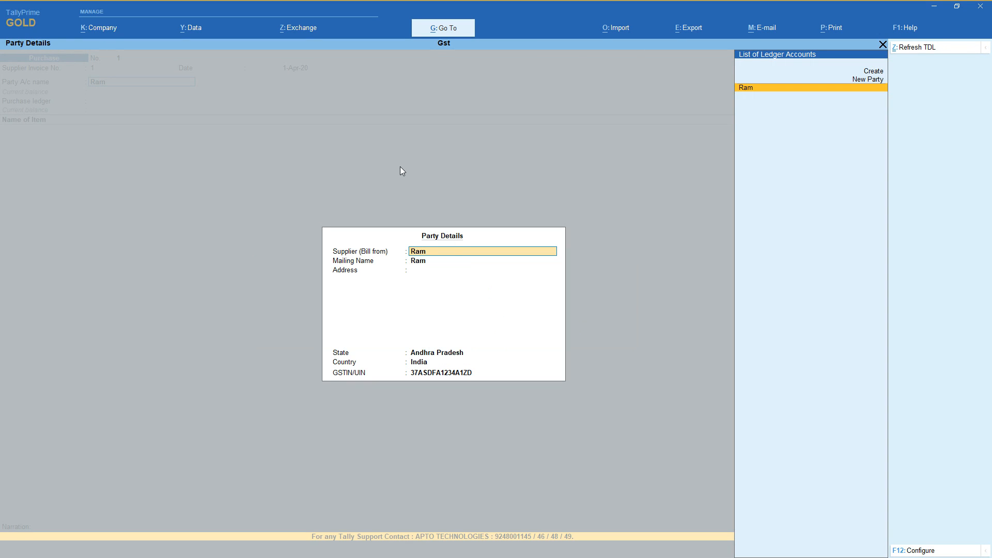
pyautogui.press('Return')
pyautogui.press('Return')
pyautogui.press('Return')
pyautogui.press('Return')
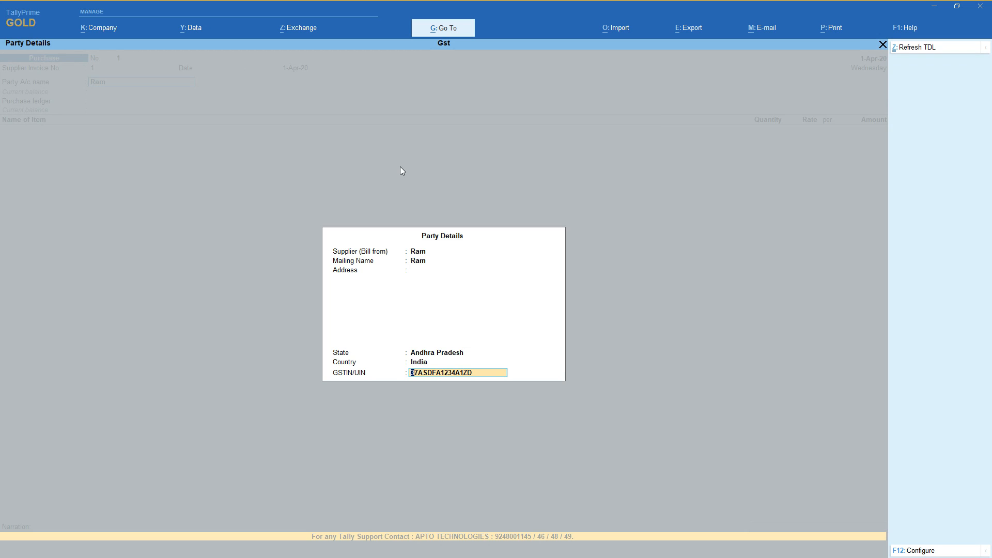
pyautogui.press('Return')
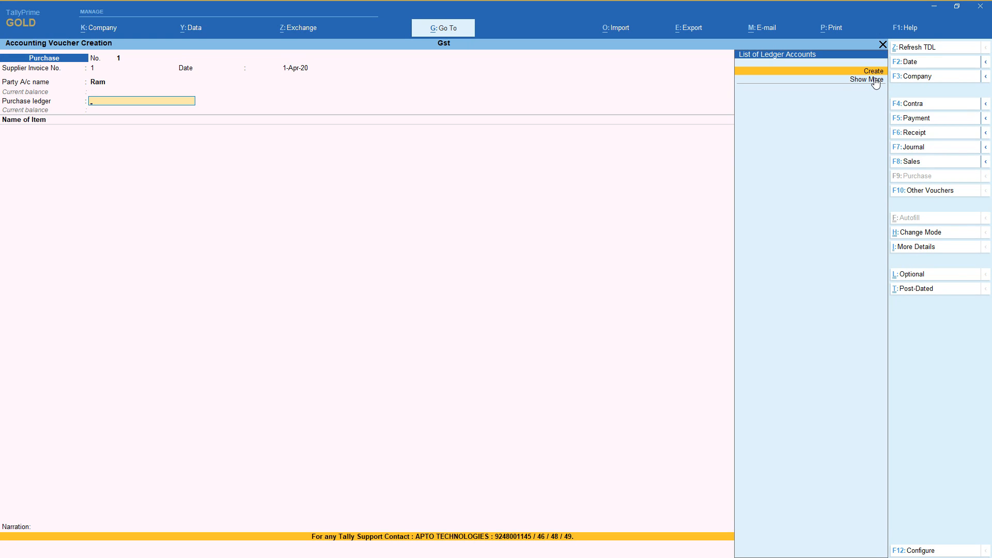
# Create a purchase ledger named Purchases under the Purchase Accounts group, with type of ledger Not Applicable.
pyautogui.hotkey('alt', 'c')
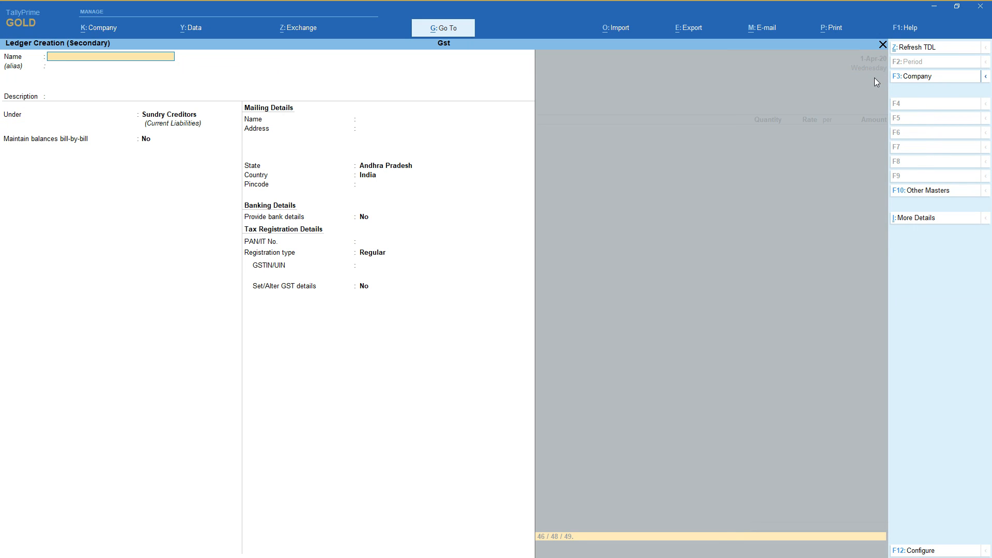
pyautogui.write('Purchases')
pyautogui.press('Return')
pyautogui.press('Return')
pyautogui.press('Return')
pyautogui.write('Punts')
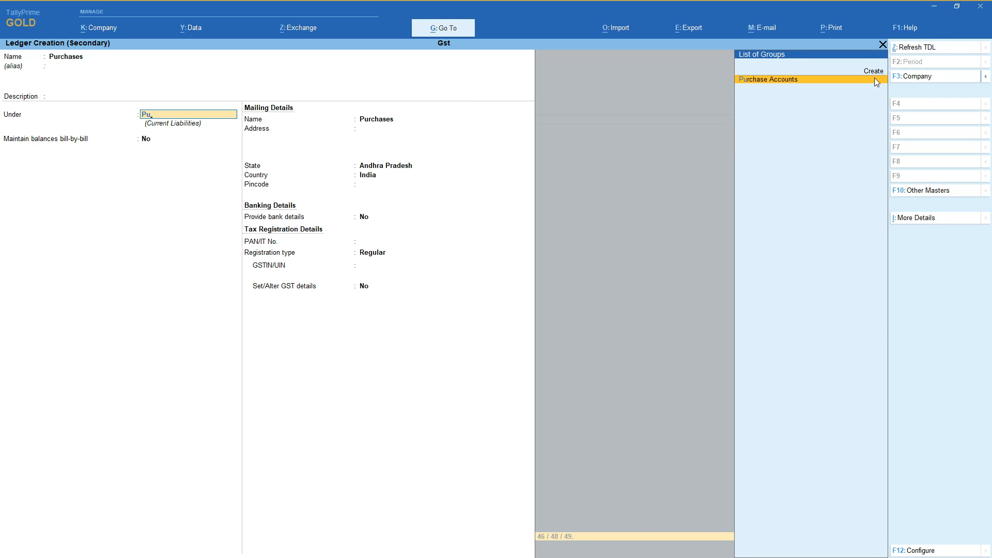
pyautogui.press('Return')
pyautogui.press('Return')
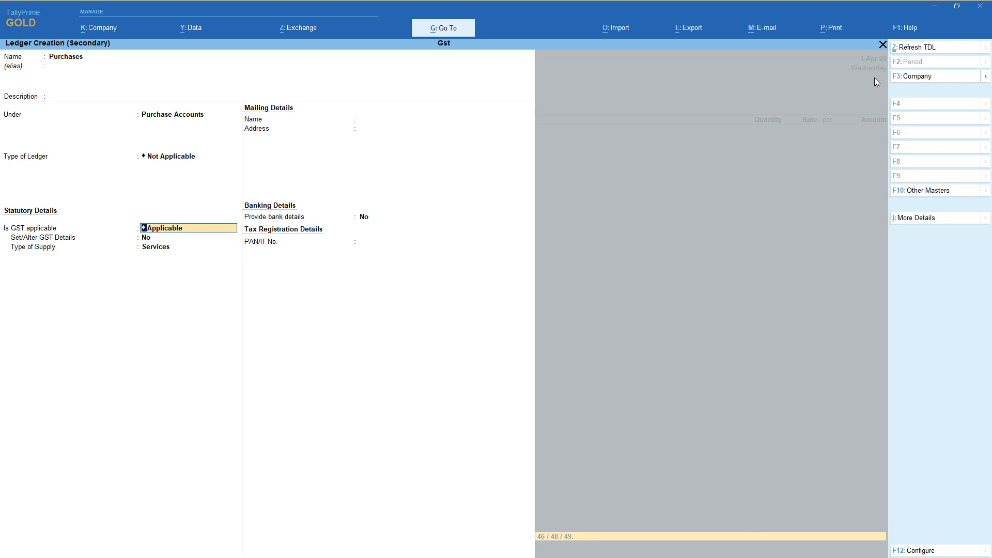
# Keep GST applicable for the Purchases ledger, set its type of supply to Goods, and save it.
pyautogui.press('Return')
pyautogui.press('Return')
pyautogui.press('Up')
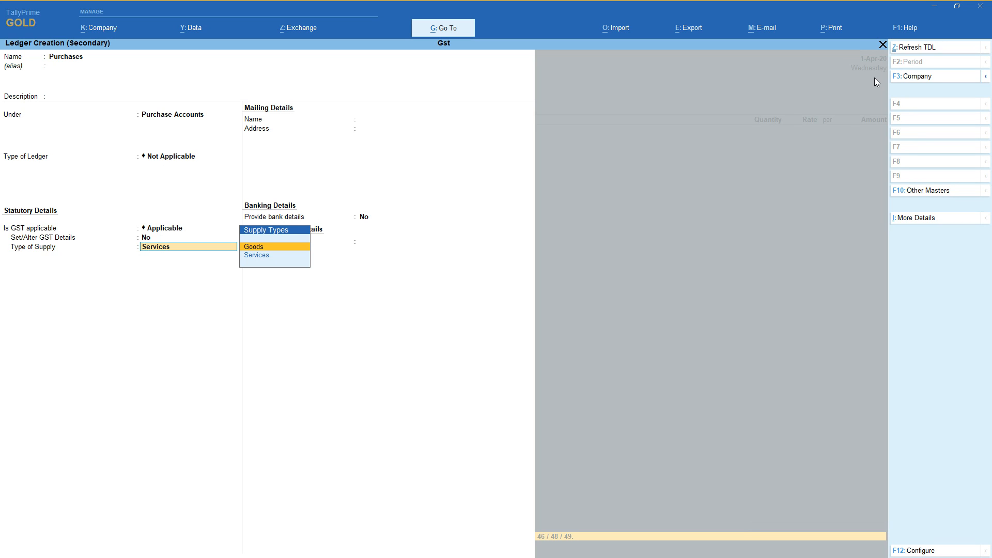
pyautogui.press('Return')
pyautogui.press('Return')
pyautogui.press('Return')
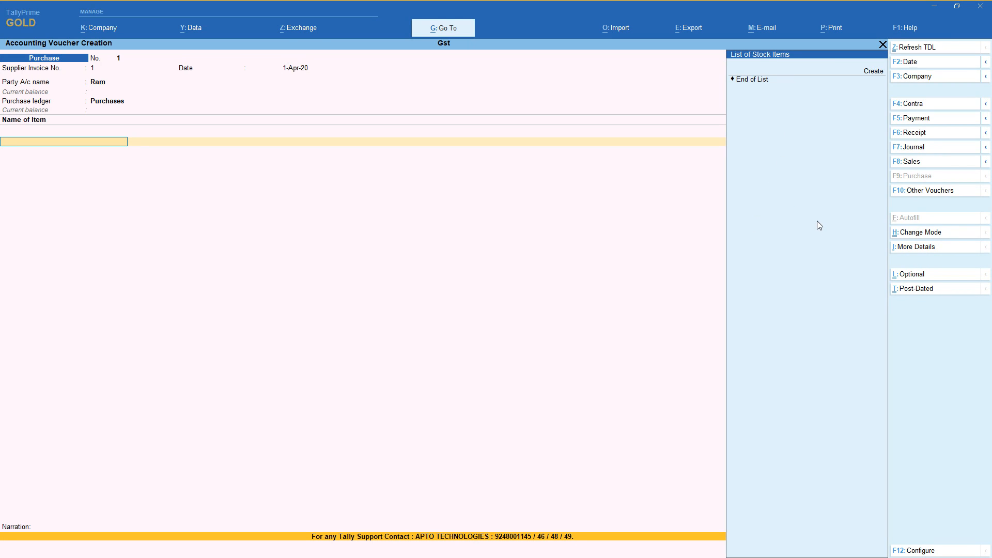
# Start a new stock item named 21 Inchs Lg Tv, leaving its alias and part number blank.
pyautogui.press('Down')
pyautogui.press('Up')
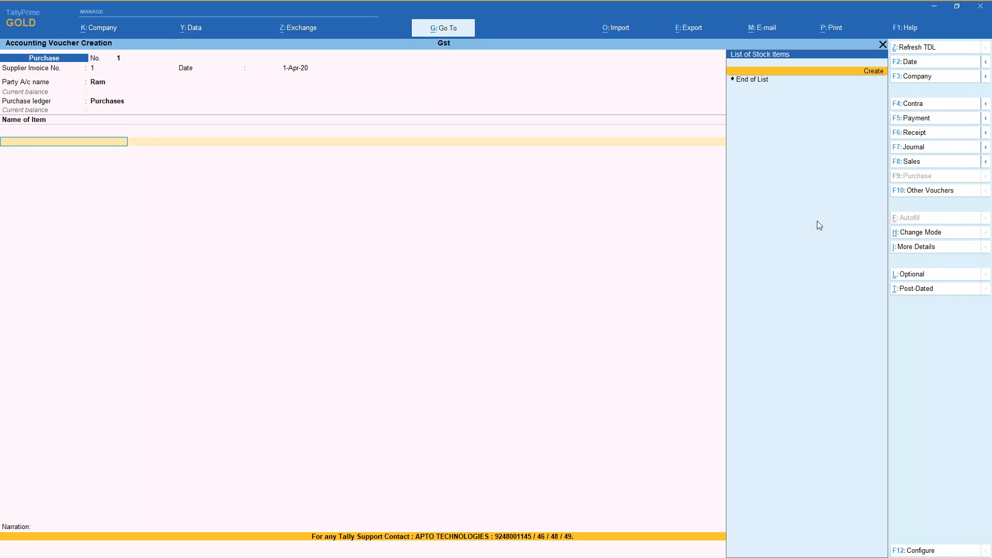
pyautogui.press('Return')
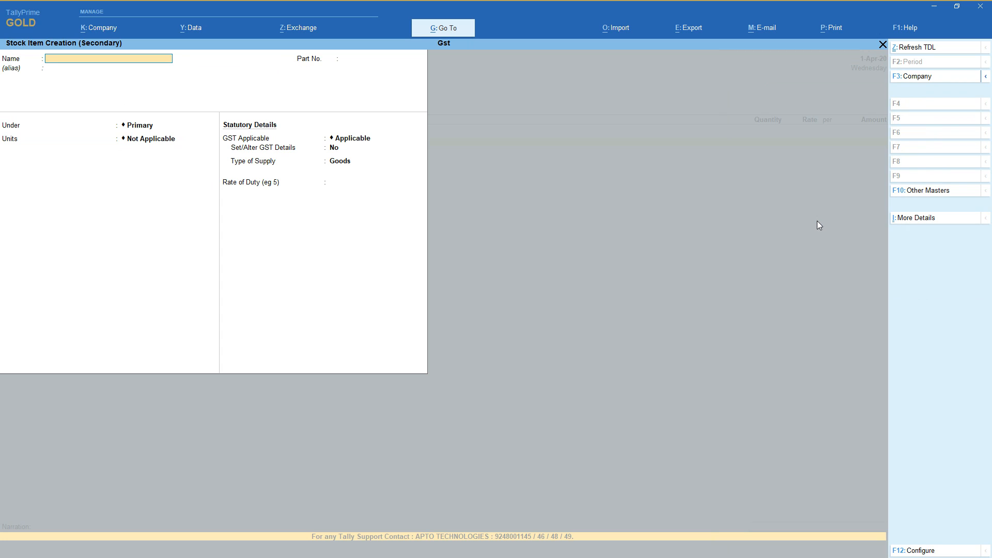
pyautogui.write('21 Inc')
pyautogui.press('BackSpace')
pyautogui.press('BackSpace')
pyautogui.press('BackSpace')
pyautogui.write('chs Lg tv')
pyautogui.press('Return')
# Create a stock group named Lg Tv under Primary and place the stock item in it.
pyautogui.press('Return')
pyautogui.press('Return')
pyautogui.press('Up')
pyautogui.press('Return')
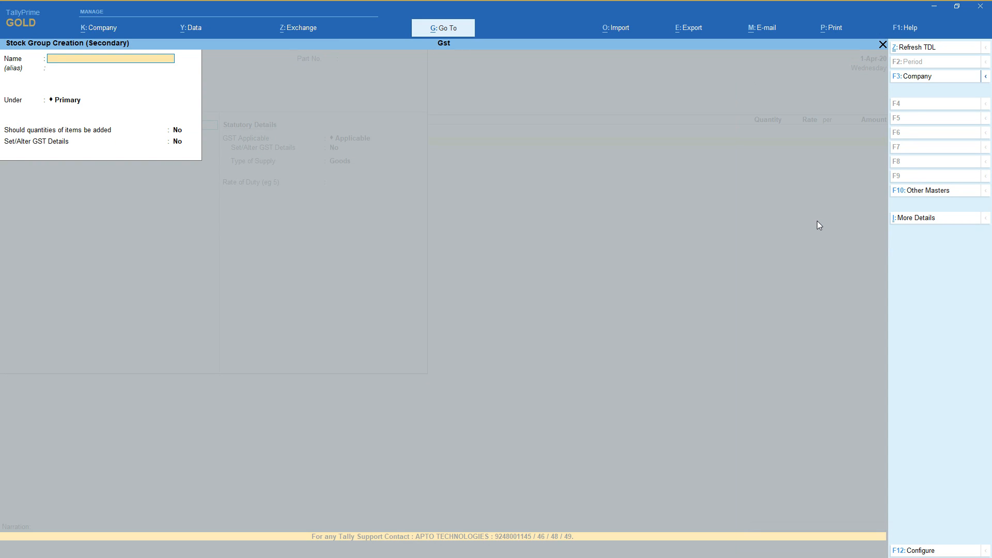
pyautogui.write('Lg tv')
pyautogui.press('Return')
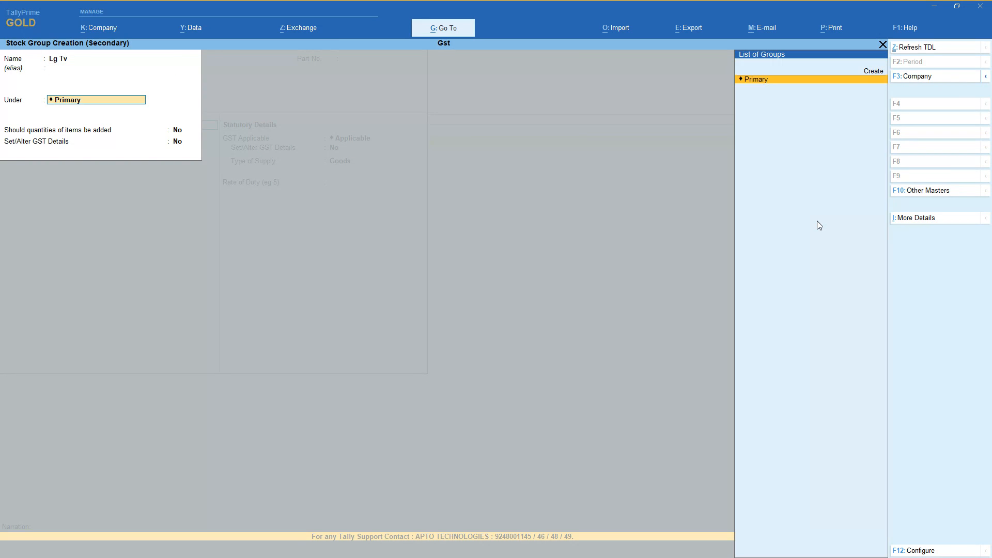
pyautogui.press('Up')
pyautogui.press('Return')
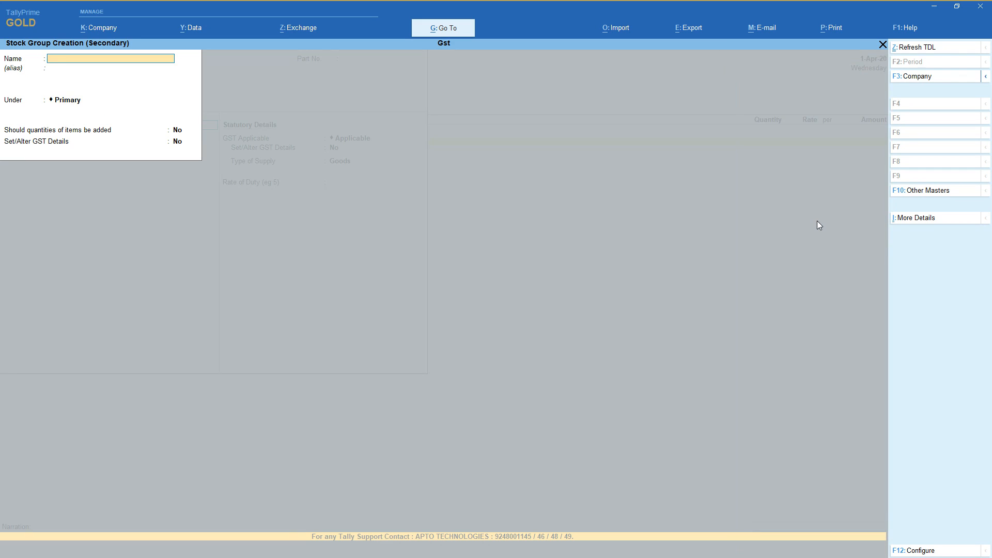
pyautogui.press('Return')
pyautogui.press('Return')
pyautogui.press('Return')
pyautogui.press('Return')
pyautogui.press('Return')
pyautogui.press('Return')
pyautogui.press('Return')
pyautogui.press('Return')
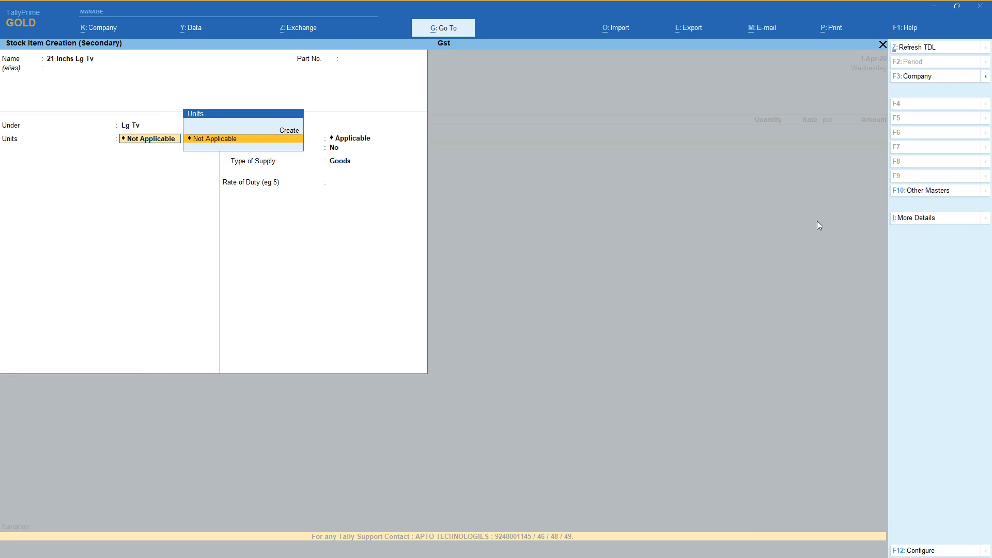
# Create a simple unit nos with formal name Numbers, UQC NOS-NUMBERS and 0 decimal places, and assign it to the item.
pyautogui.press('Up')
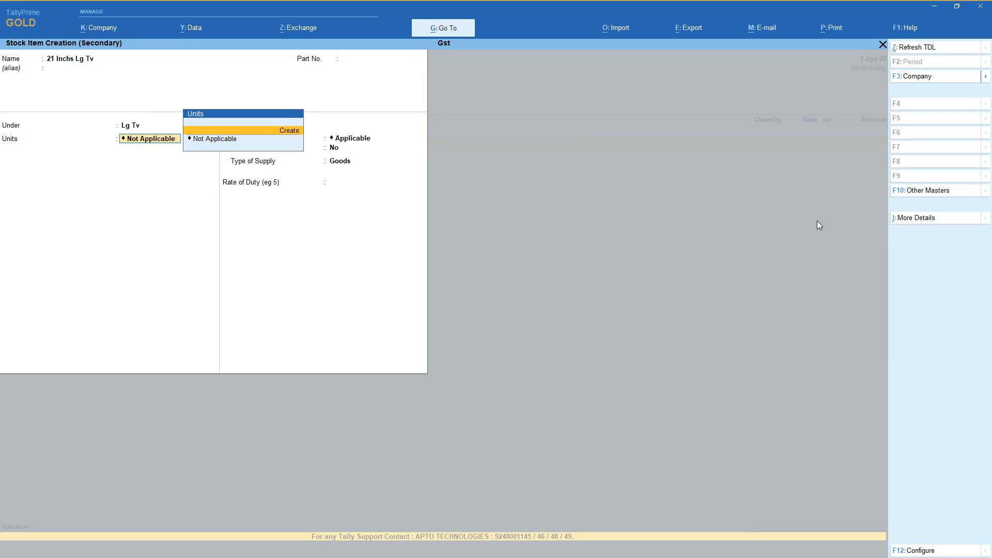
pyautogui.press('Return')
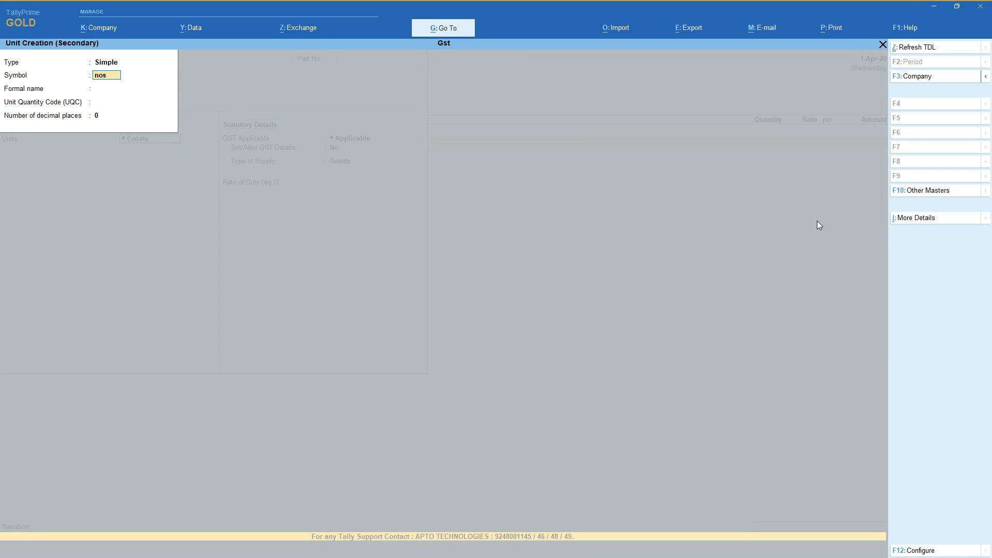
pyautogui.write('nos')
pyautogui.press('Return')
pyautogui.write('Numbers')
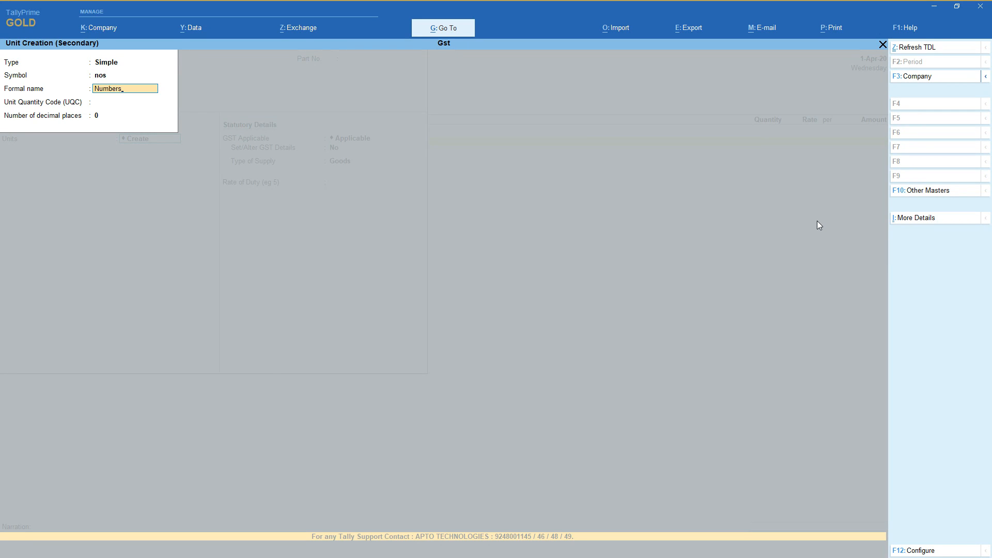
pyautogui.press('Return')
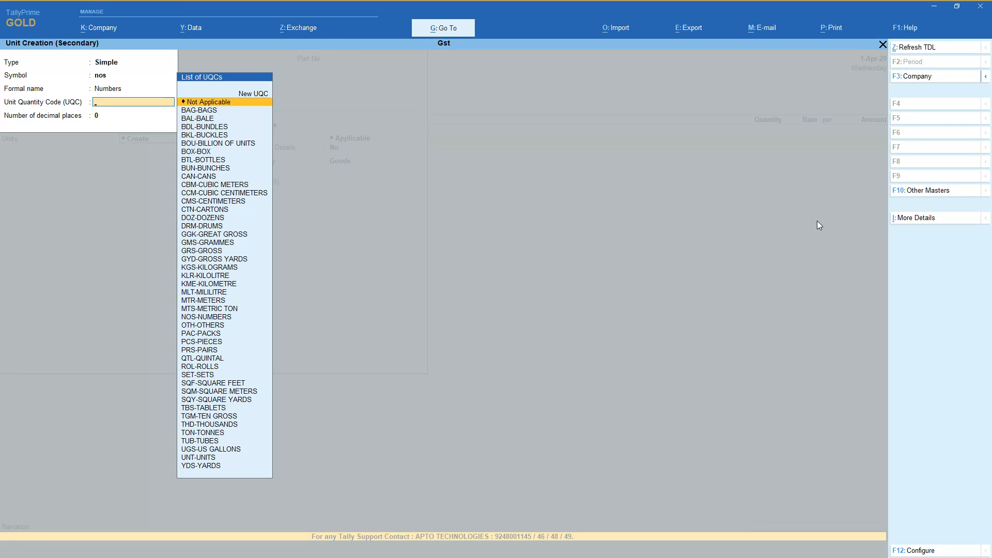
pyautogui.write('nos')
pyautogui.press('Return')
pyautogui.press('Return')
# Keep GST applicable for the 21 Inchs Lg Tv item and enable setting its GST details.
pyautogui.press('Return')
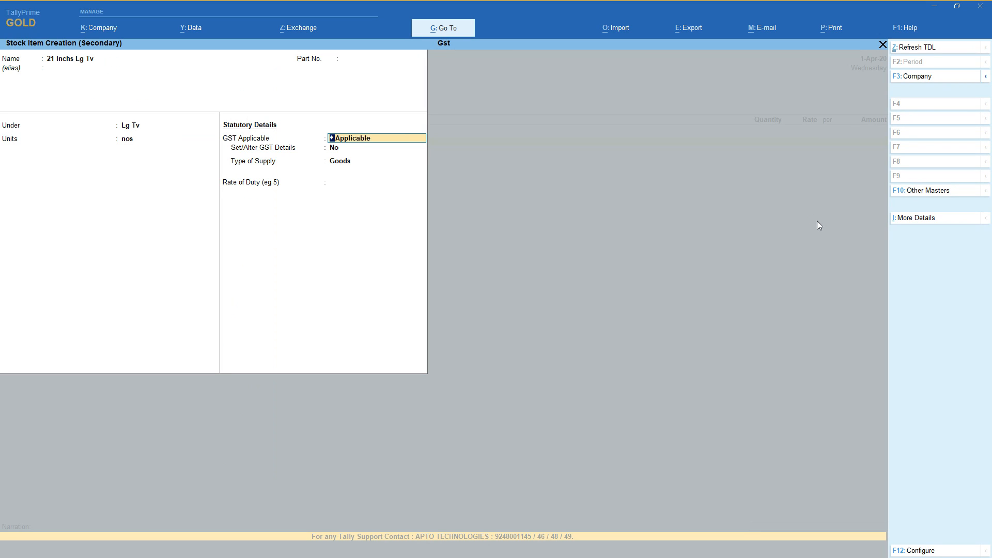
pyautogui.press('Return')
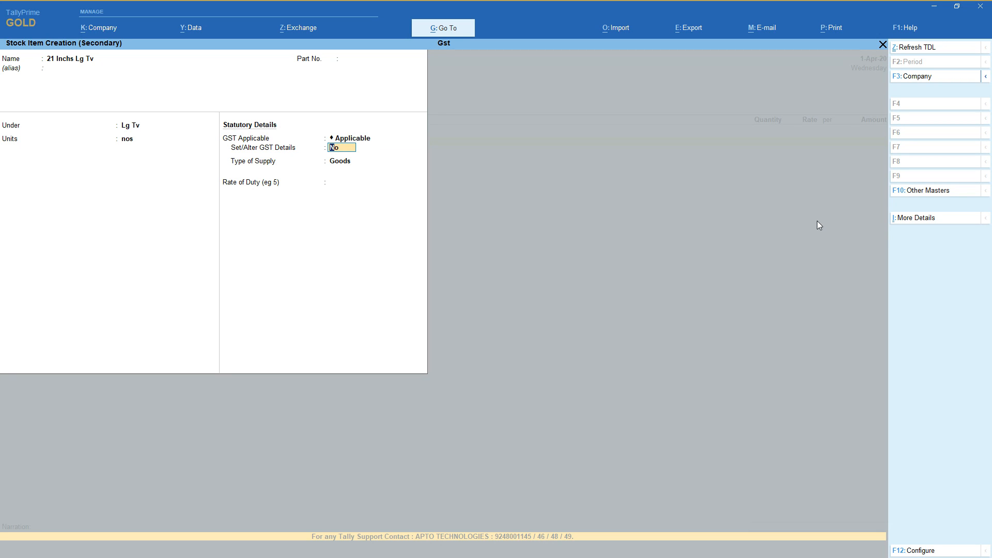
pyautogui.write('y')
pyautogui.press('Return')
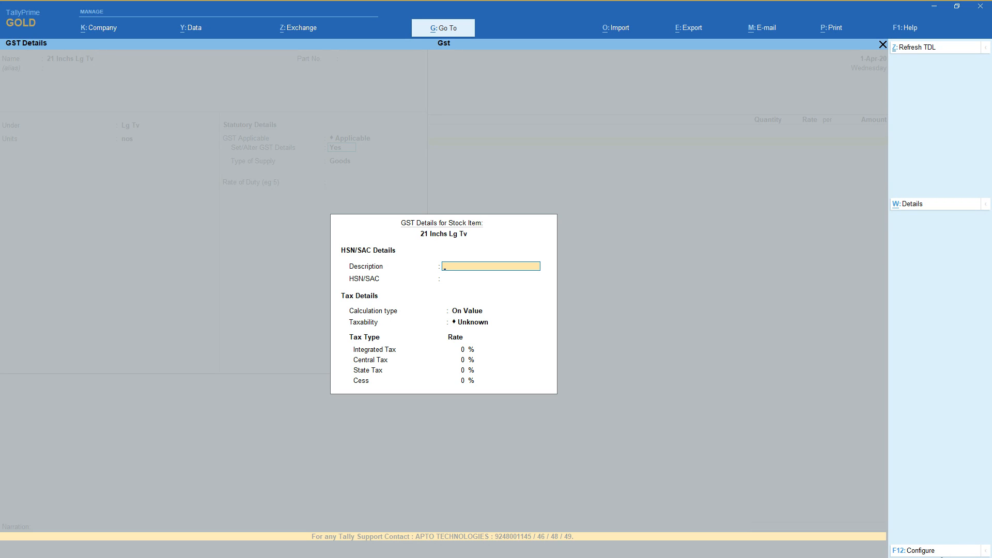
# Review the configuration options for the item's GST details, leaving every setting as it is.
pyautogui.click(937, 551)
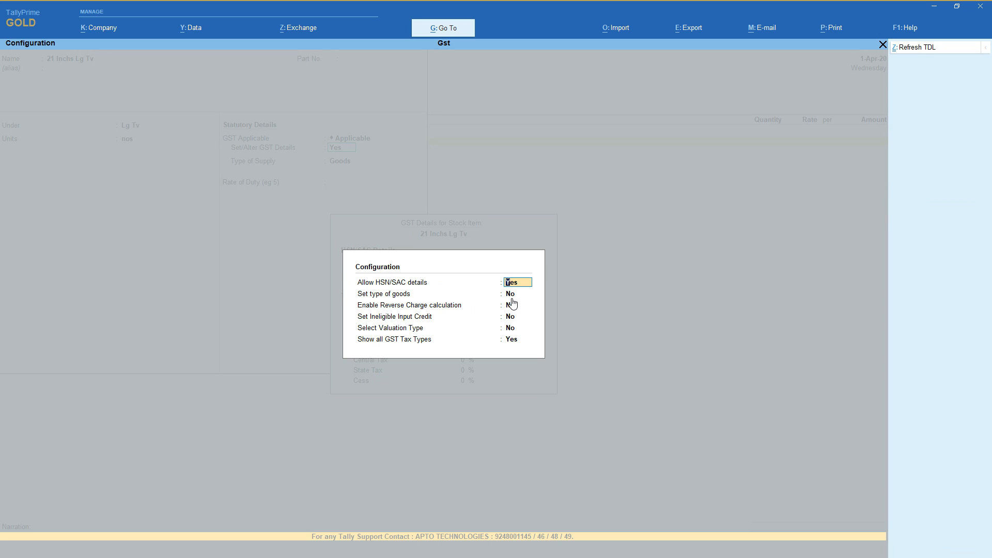
pyautogui.press('Return')
pyautogui.press('Return')
pyautogui.press('Return')
pyautogui.press('Return')
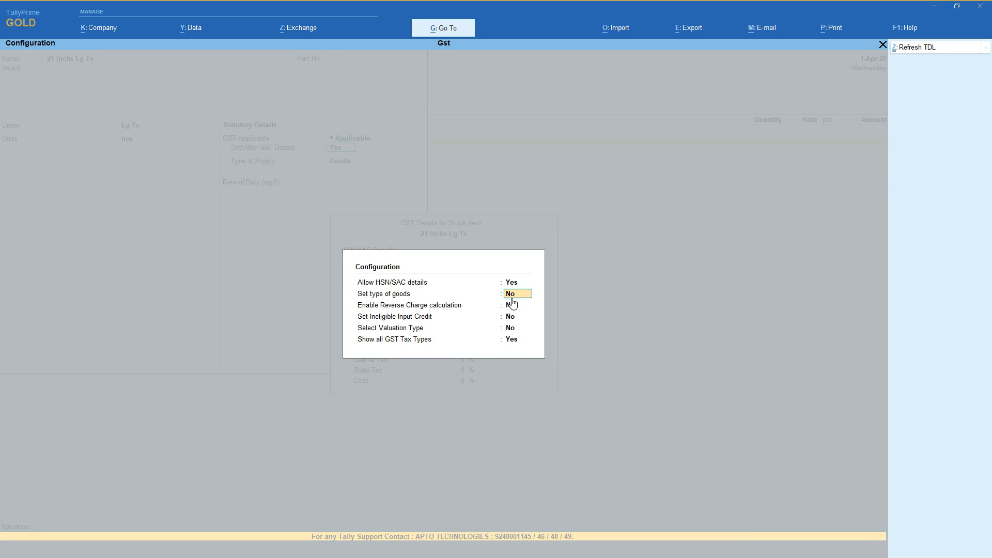
pyautogui.press('Return')
pyautogui.press('Return')
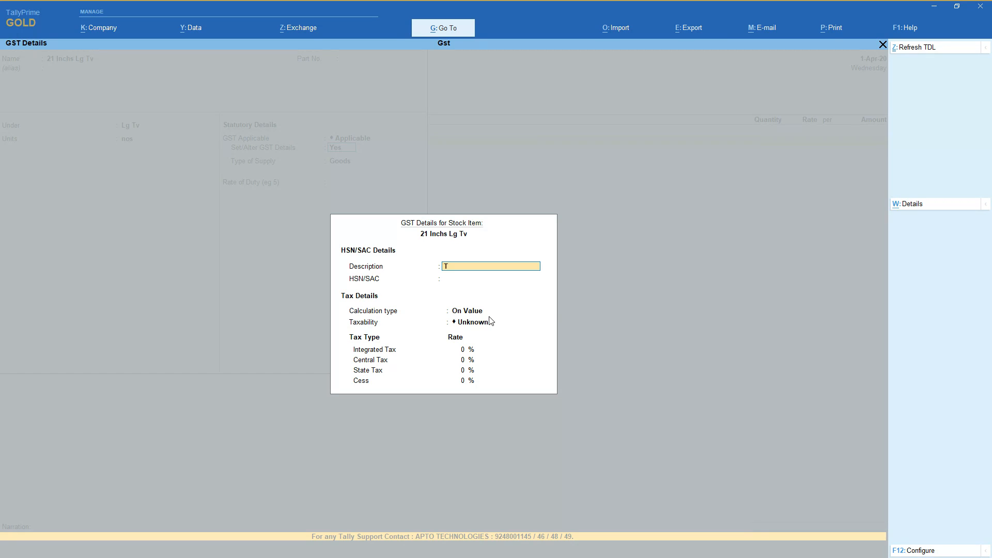
# Enter Tv as the item's GST description and 1254 as its HSN/SAC code.
pyautogui.press('Return')
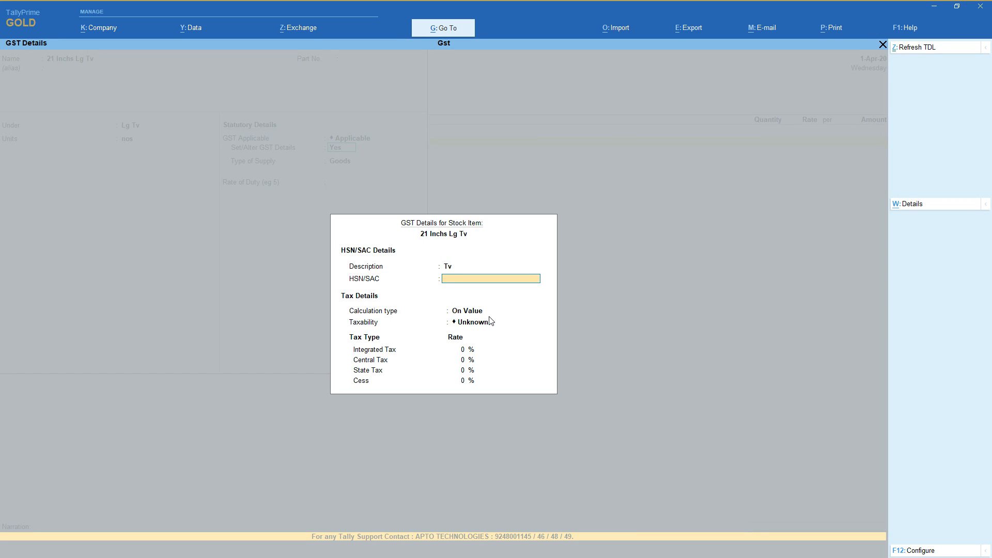
pyautogui.write('1254')
pyautogui.press('Return')
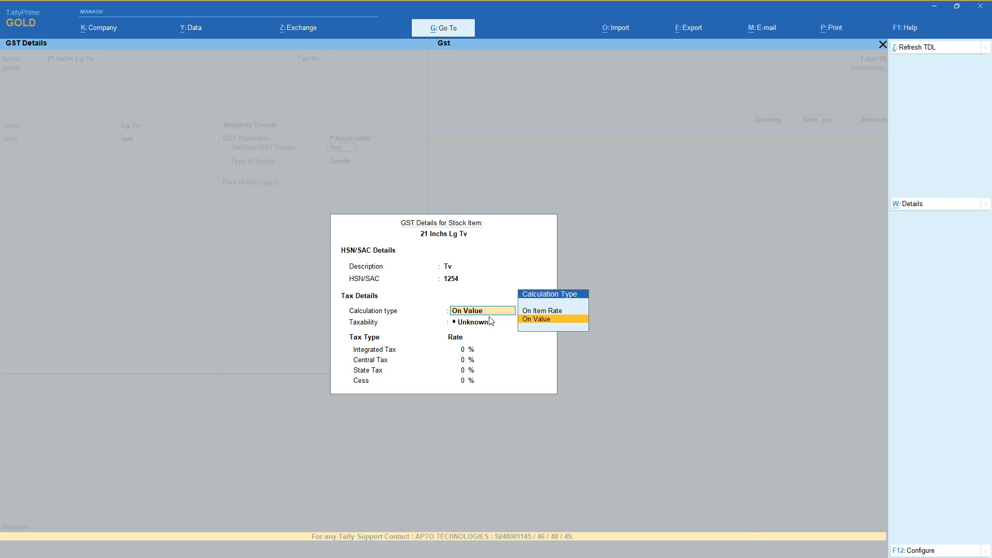
# Try the On Item Rate calculation type and mark item rates from 0 up to 499 as Exempt.
pyautogui.press('Up')
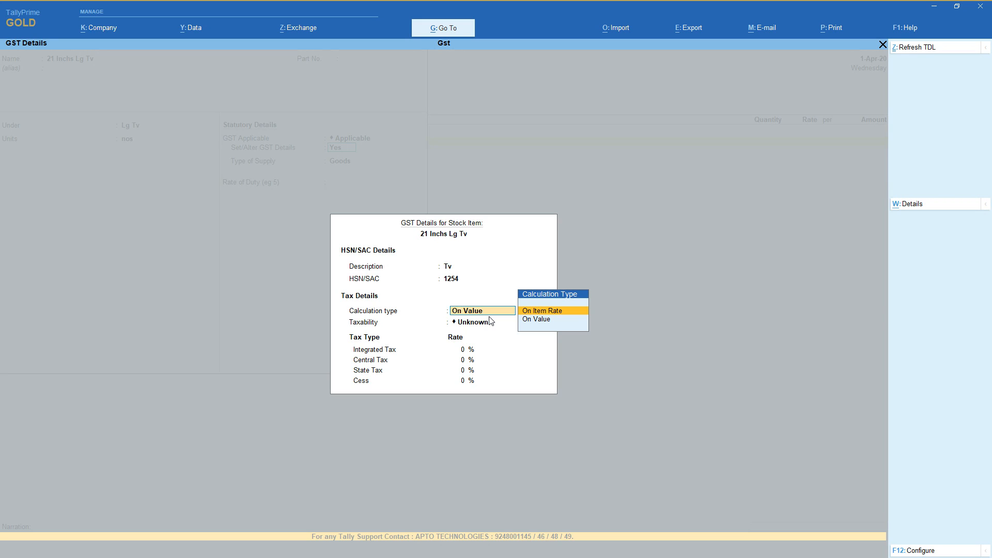
pyautogui.press('Return')
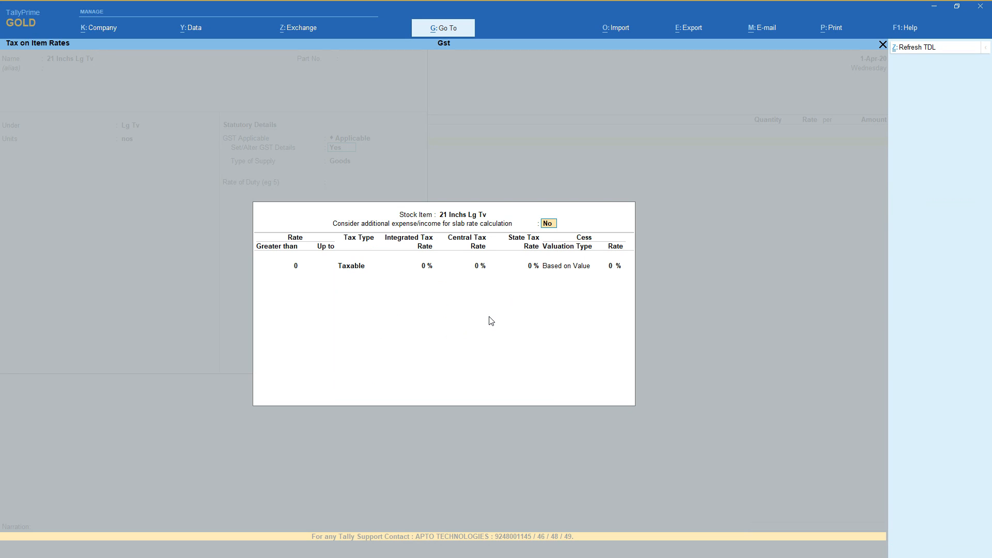
pyautogui.press('Return')
pyautogui.write('499')
pyautogui.press('Return')
pyautogui.press('Up')
pyautogui.press('Up')
pyautogui.press('Return')
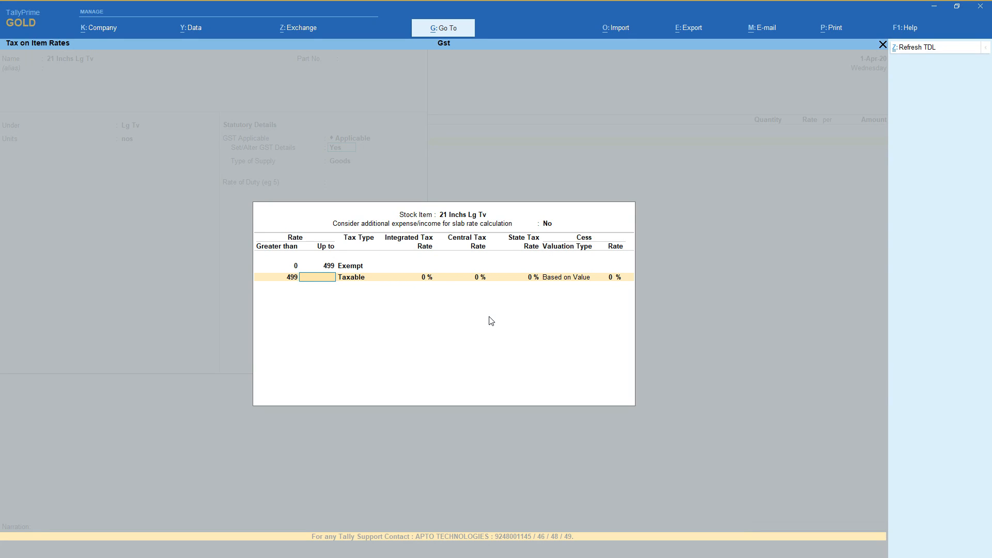
# Add a Taxable slab for item rates above 499 up to 999 with 5% integrated tax.
pyautogui.write('999')
pyautogui.press('Return')
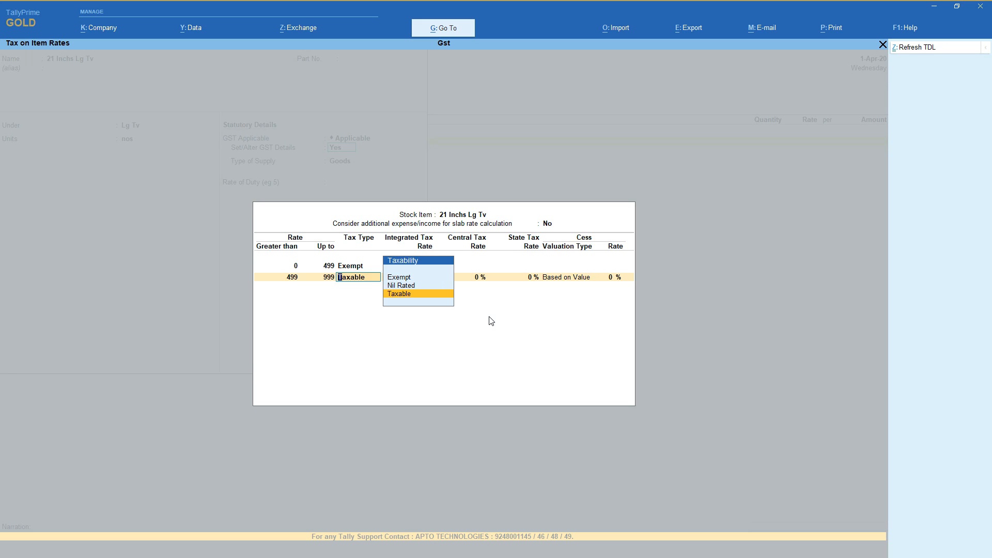
pyautogui.press('Return')
pyautogui.write('5')
pyautogui.press('Return')
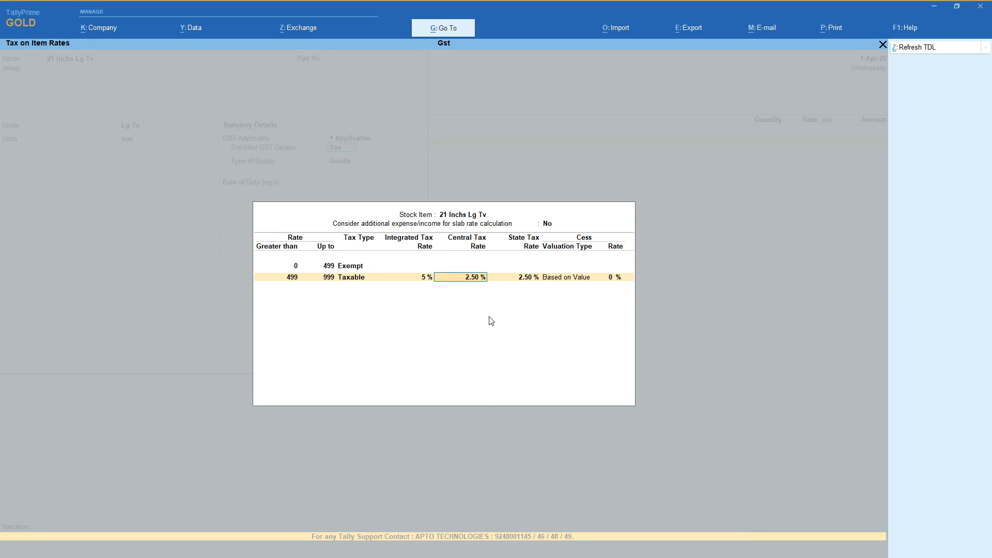
pyautogui.press('BackSpace')
pyautogui.press('Return')
pyautogui.press('Return')
pyautogui.press('Return')
pyautogui.press('Return')
pyautogui.press('Return')
pyautogui.press('Return')
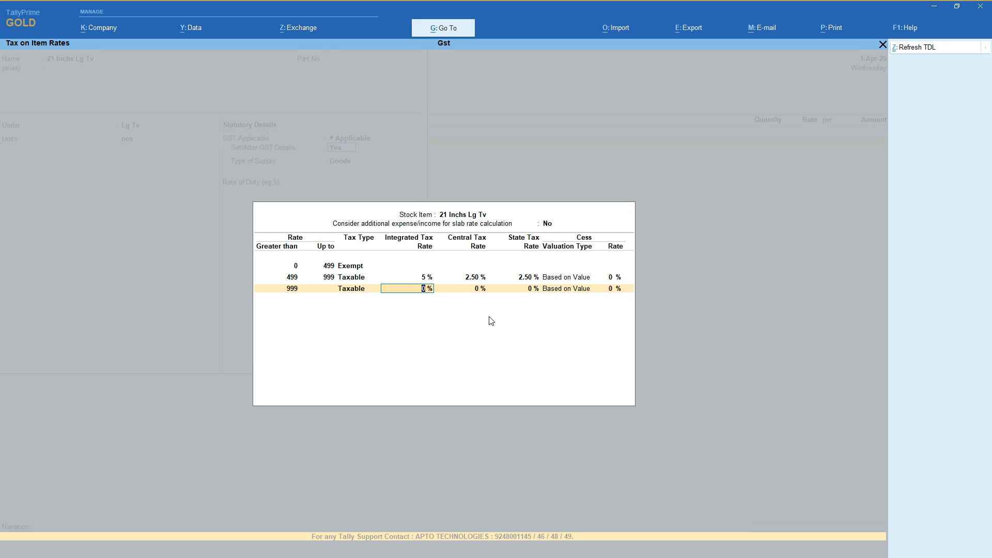
# Add a Taxable slab with an integrated tax rate for item rates above 999, and leave the slab table.
pyautogui.write('2')
pyautogui.press('Return')
pyautogui.press('Return')
pyautogui.press('Return')
pyautogui.press('Escape')
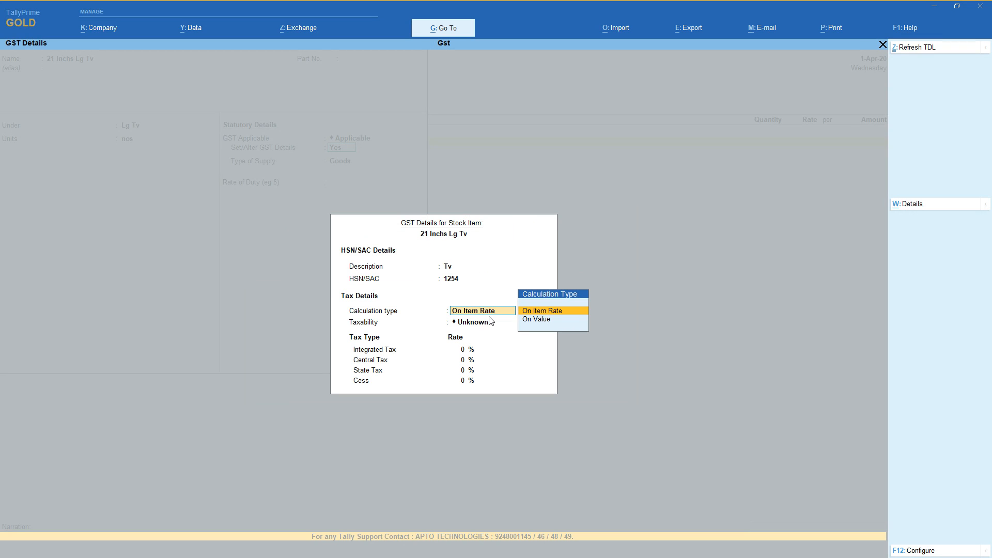
# Set the item's GST calculation type to On Value and its taxability to Taxable.
pyautogui.press('Down')
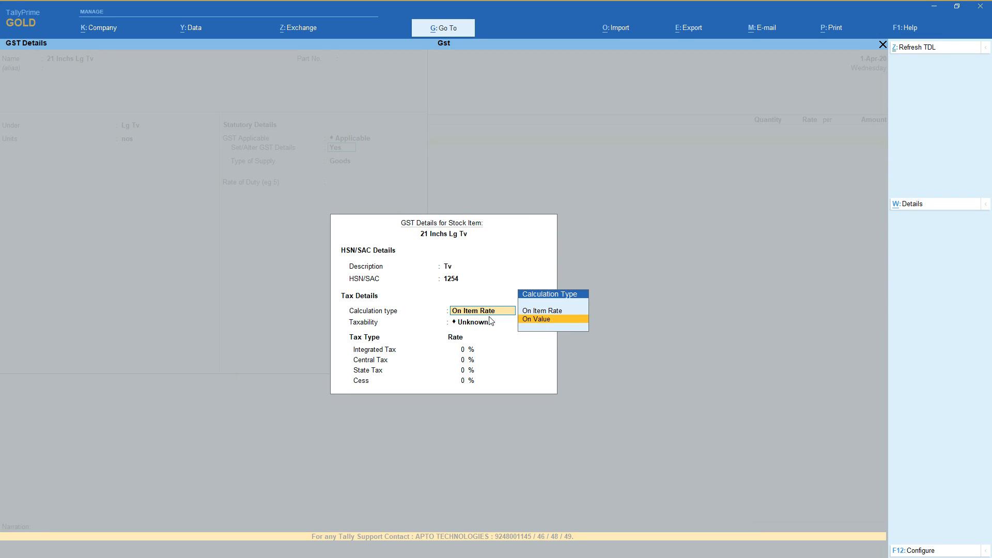
pyautogui.press('Return')
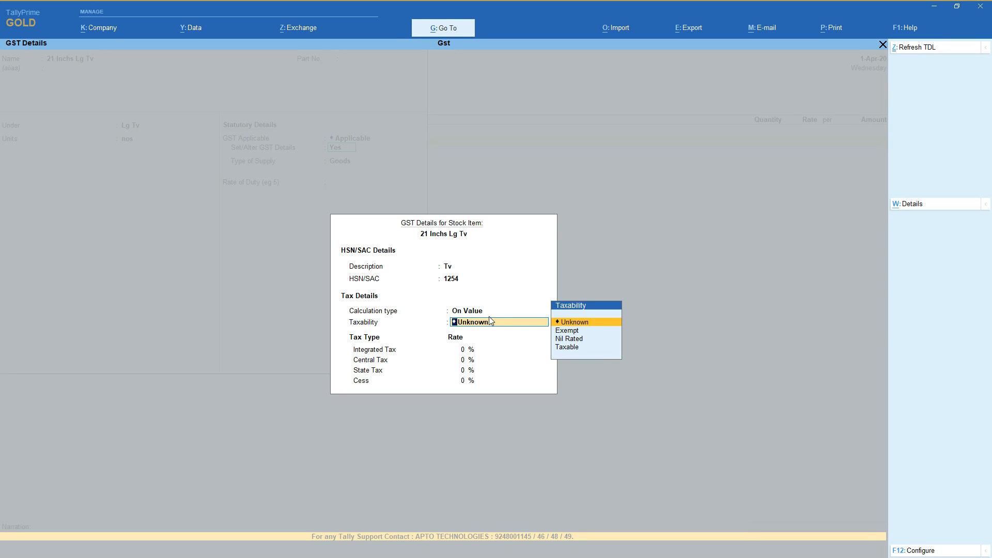
pyautogui.press('Down')
pyautogui.press('Down')
pyautogui.press('Down')
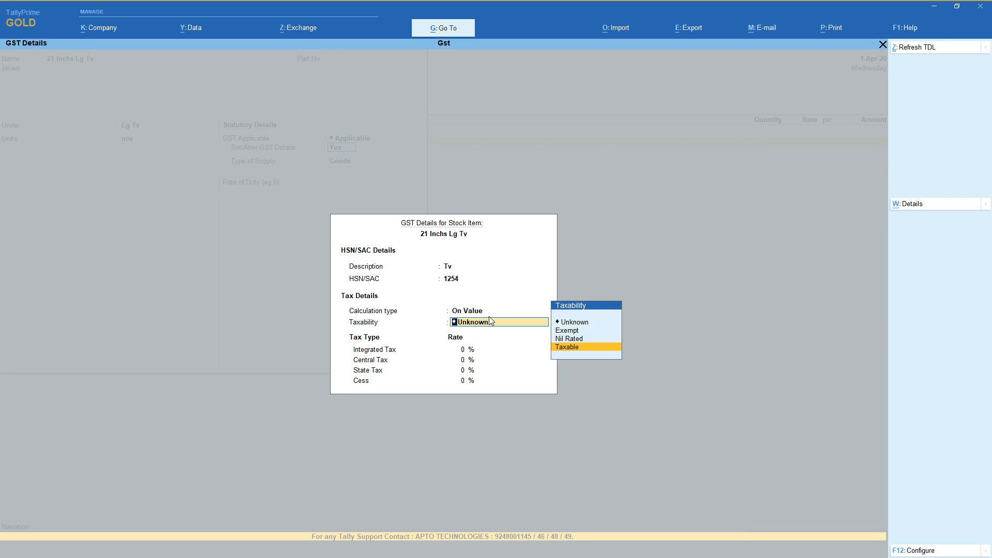
pyautogui.press('Up')
pyautogui.press('Up')
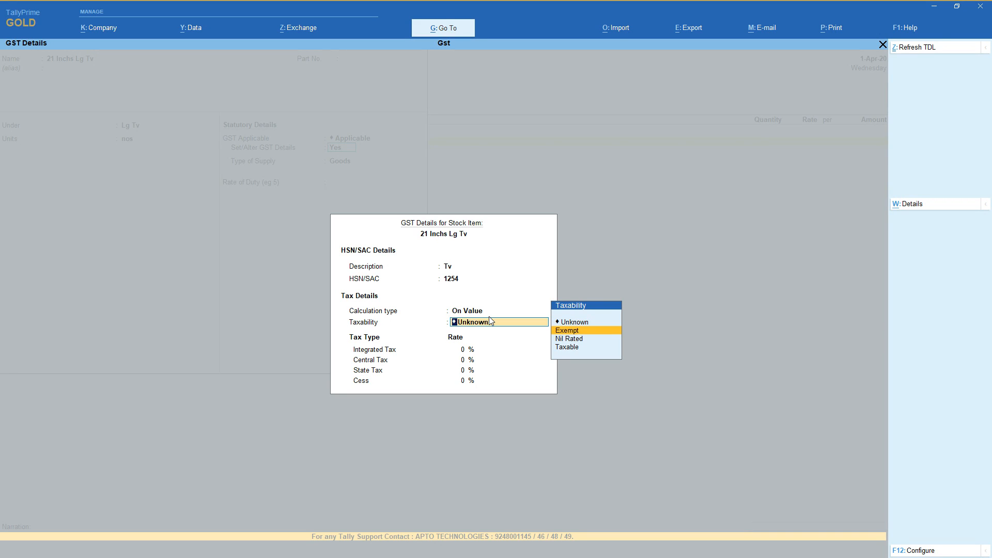
pyautogui.press('Down')
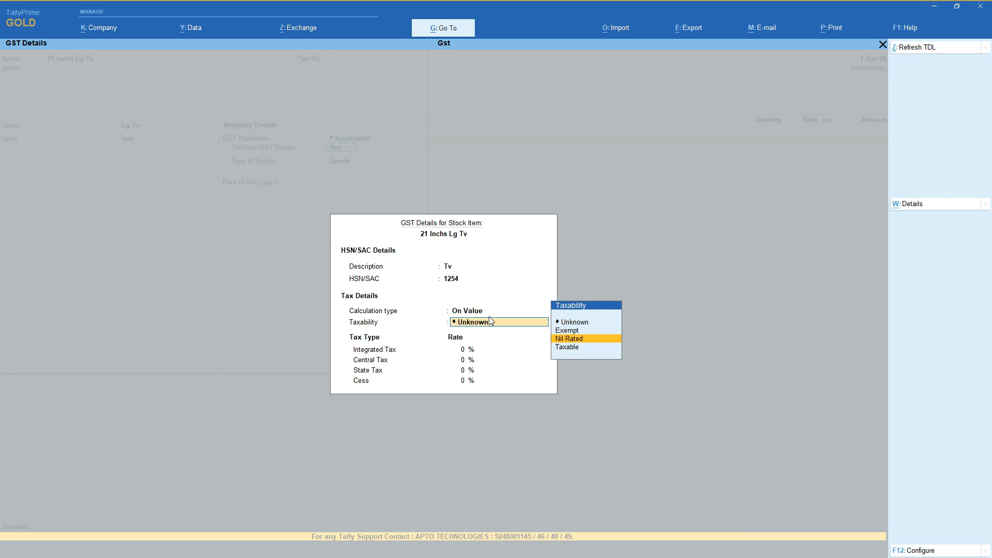
pyautogui.press('Down')
pyautogui.press('Return')
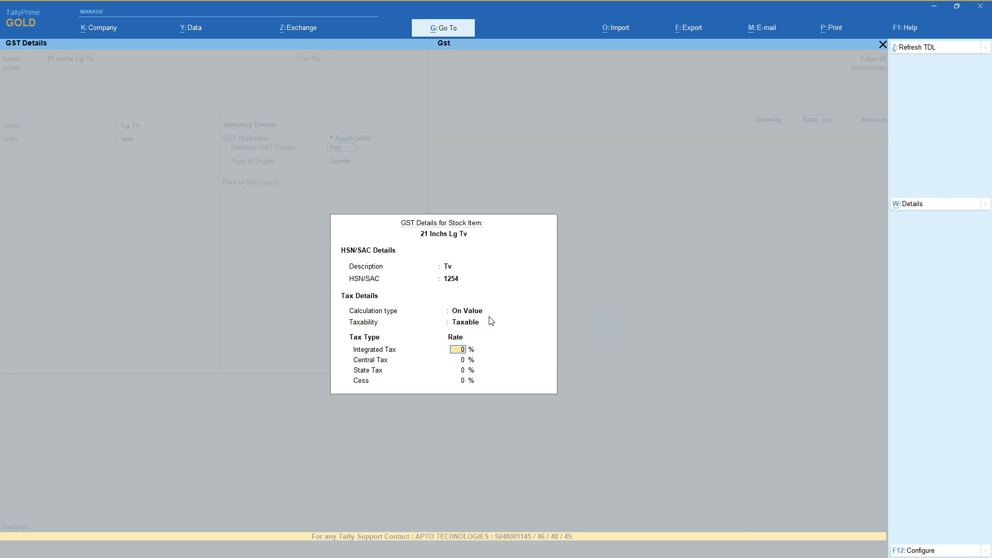
# Set the item's integrated tax to 5%, keep Goods as the type of supply, and save the stock item.
pyautogui.write('5')
pyautogui.press('Return')
pyautogui.press('Return')
pyautogui.press('Return')
pyautogui.press('Return')
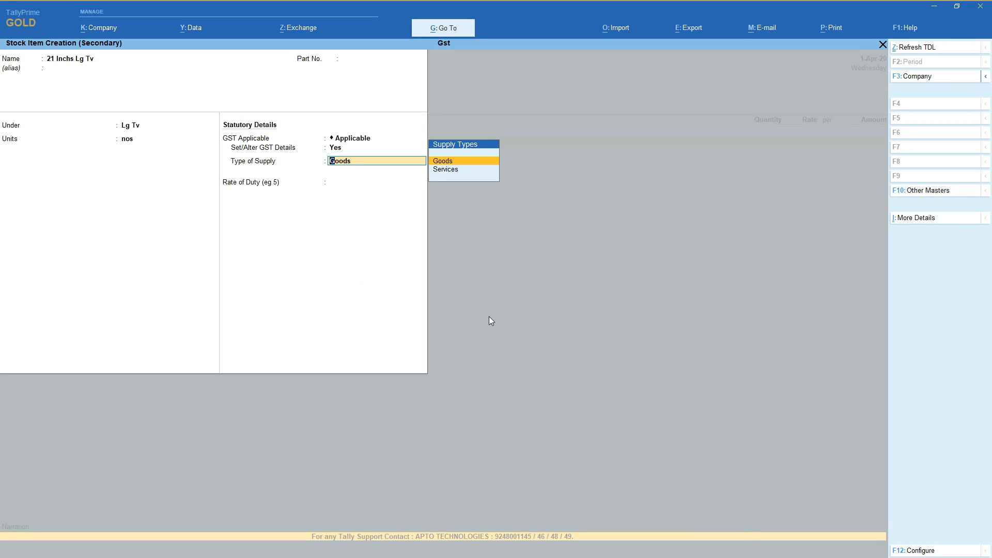
pyautogui.press('Return')
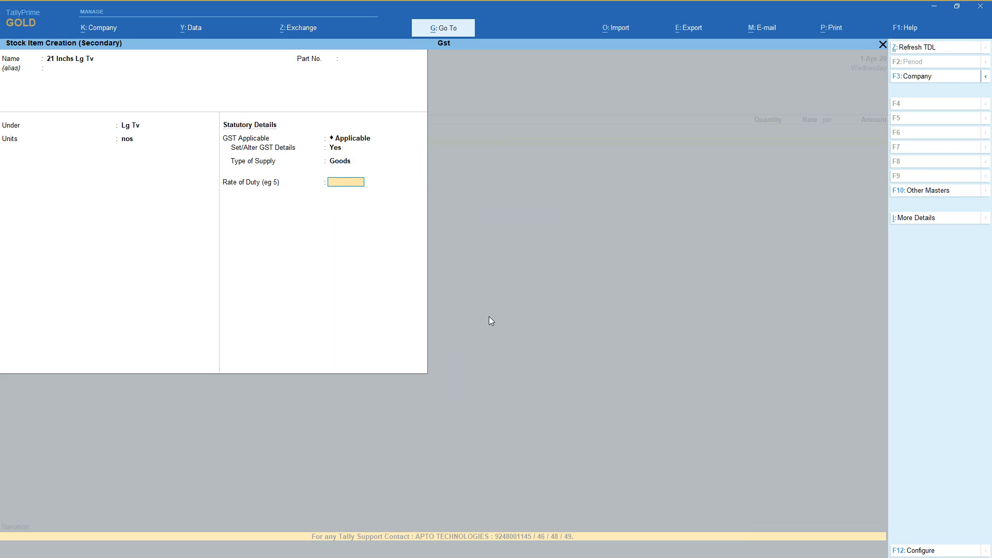
pyautogui.press('Return')
# Enter a quantity of 10 nos at a rate of 1000 for 21 Inchs Lg Tv in the purchase voucher.
pyautogui.press('Return')
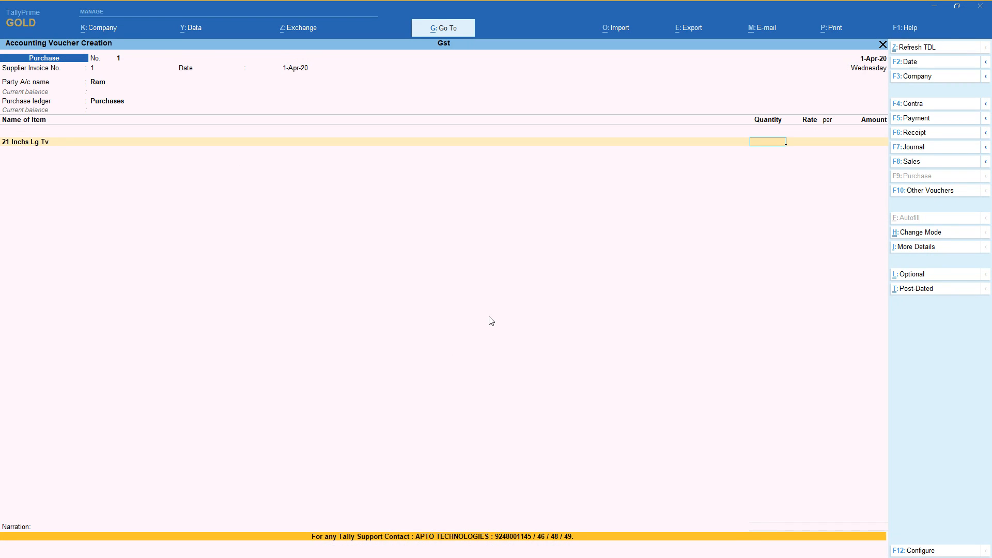
pyautogui.write('10')
pyautogui.press('Return')
pyautogui.write('1000')
pyautogui.press('Return')
pyautogui.press('Return')
pyautogui.press('Return')
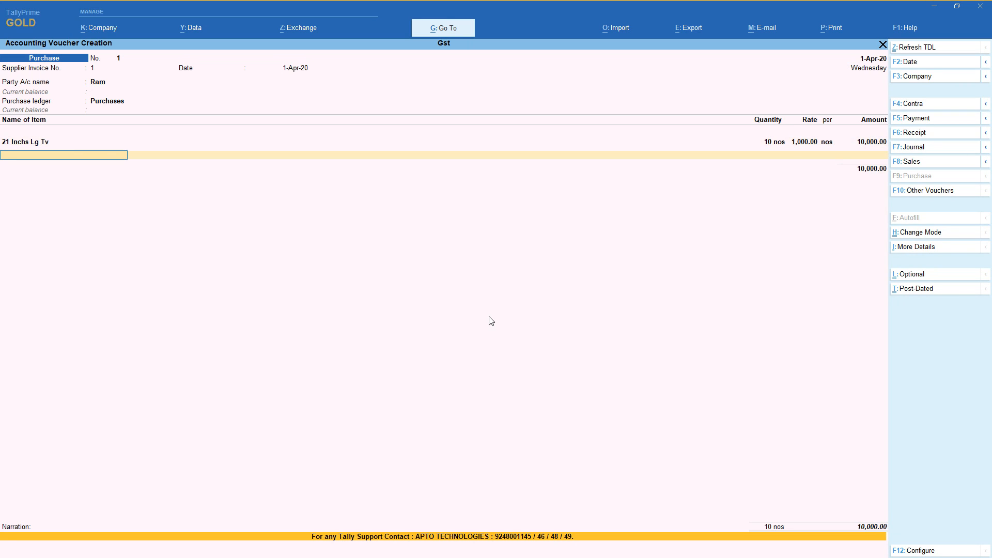
# Start a new stock item named 25 inches Lg Tv under the Lg Tv group with nos as its unit.
pyautogui.hotkey('alt', 'c')
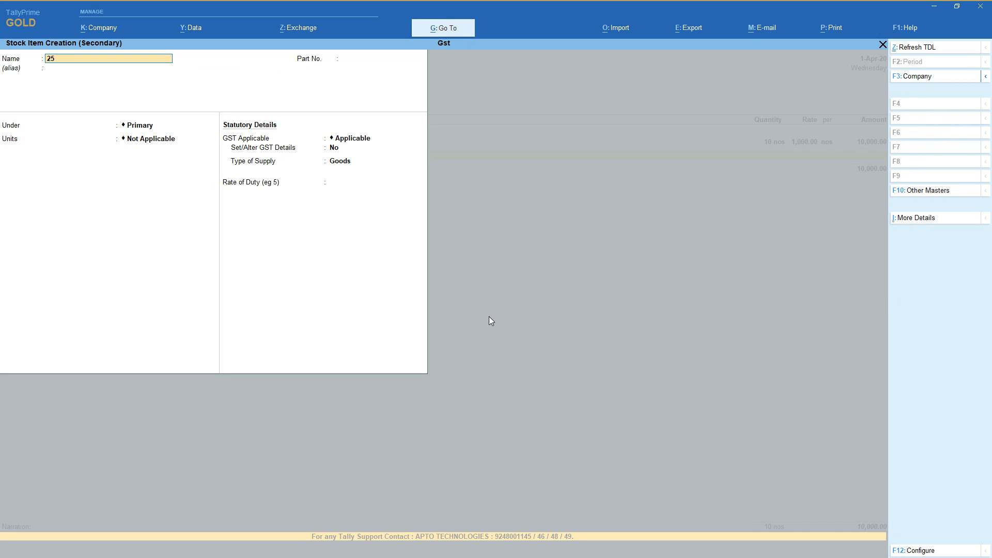
pyautogui.write('25 inhce')
pyautogui.write('che')
pyautogui.write('s Lg tv')
pyautogui.press('Return')
pyautogui.press('Return')
pyautogui.press('Return')
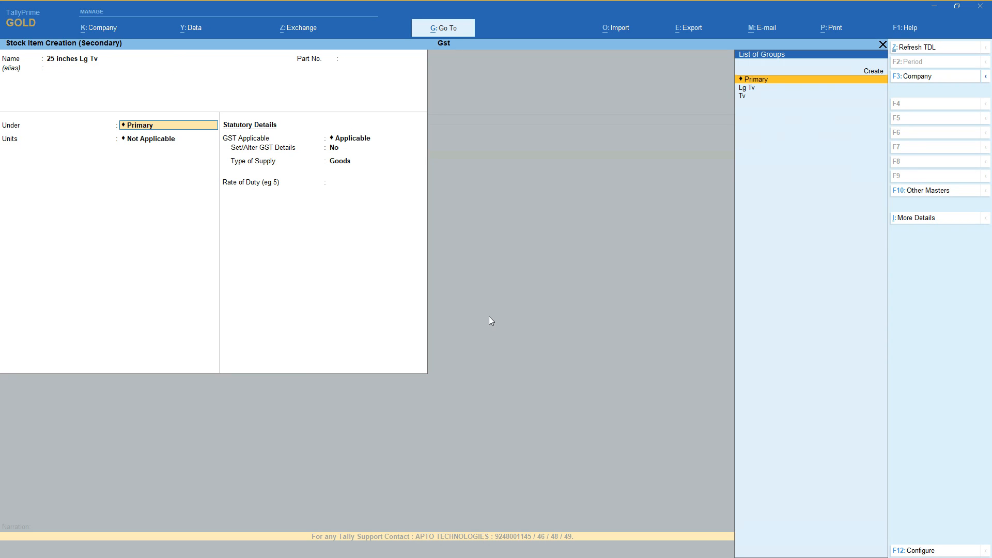
pyautogui.press('Down')
pyautogui.press('Return')
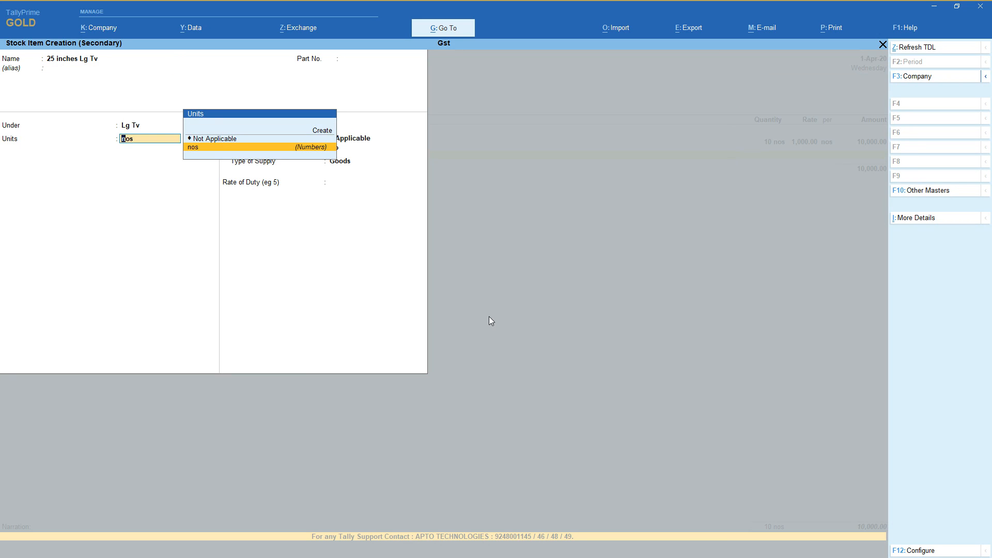
pyautogui.press('Return')
pyautogui.press('Return')
# Enable GST details for the 25 inches Lg Tv item and enter description Tv and HSN/SAC code 1254.
pyautogui.press('y')
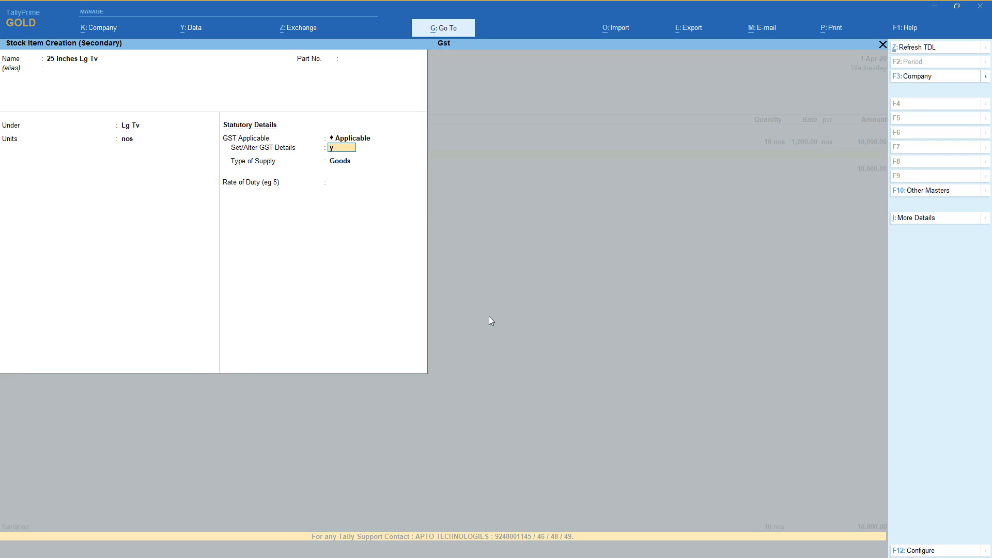
pyautogui.press('Return')
pyautogui.write('T')
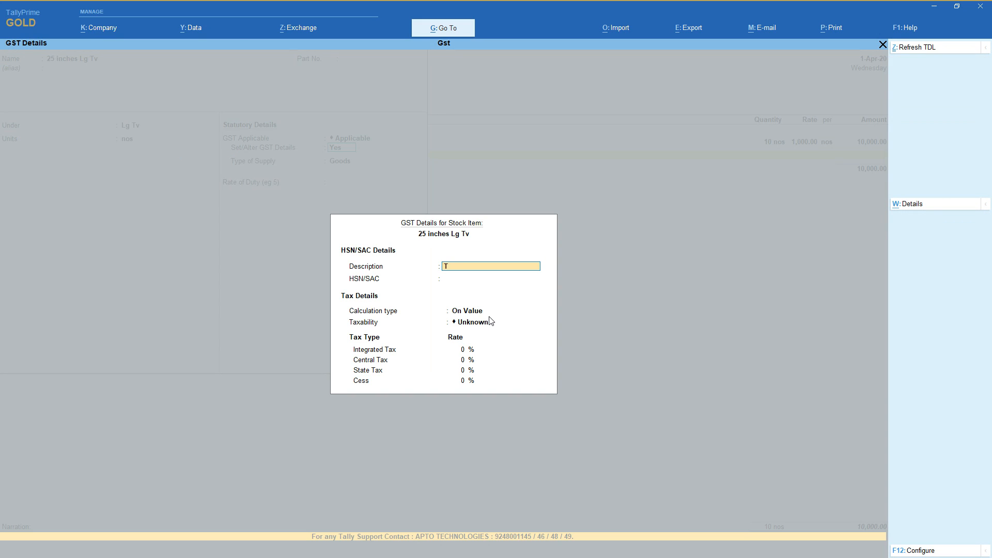
pyautogui.write('v')
pyautogui.press('Return')
pyautogui.write('1254')
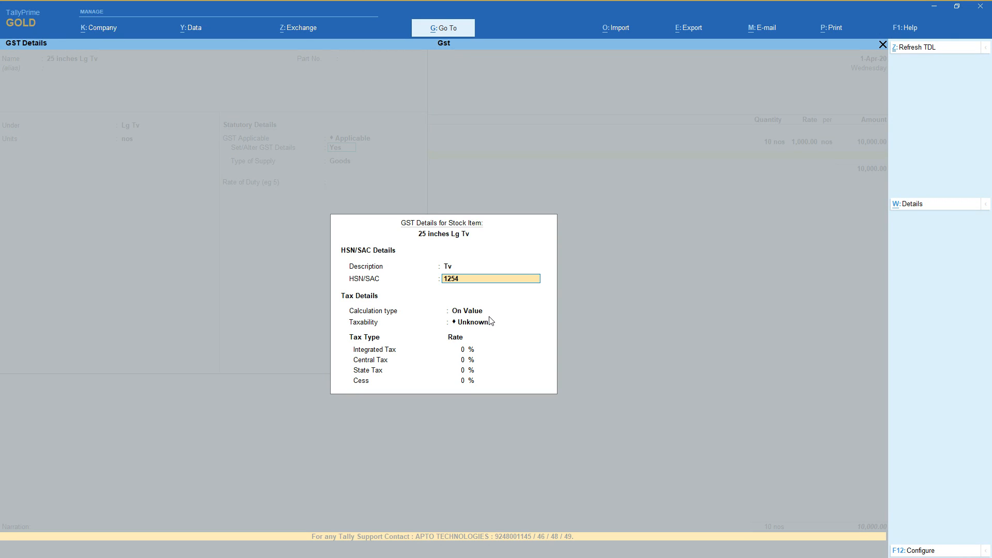
pyautogui.press('Return')
pyautogui.press('Return')
# Make the 25 inches Lg Tv item Taxable on value at 5% integrated tax, and save it as Goods.
pyautogui.press('Down')
pyautogui.press('Down')
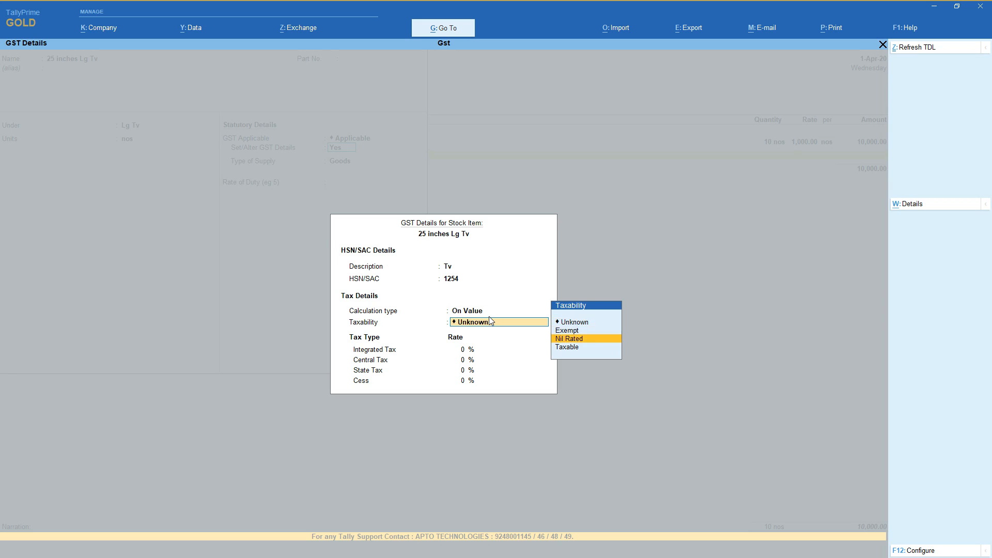
pyautogui.press('Down')
pyautogui.press('Return')
pyautogui.write('5')
pyautogui.press('Return')
# Enter a quantity of 15 nos at a rate of 12,000 for 25 inches Lg Tv in the voucher.
pyautogui.press('Return')
pyautogui.press('Return')
pyautogui.press('Return')
pyautogui.press('Return')
pyautogui.press('Return')
pyautogui.press('Return')
pyautogui.write('15')
pyautogui.press('Return')
pyautogui.write('12,000')
pyautogui.press('Return')
pyautogui.press('Return')
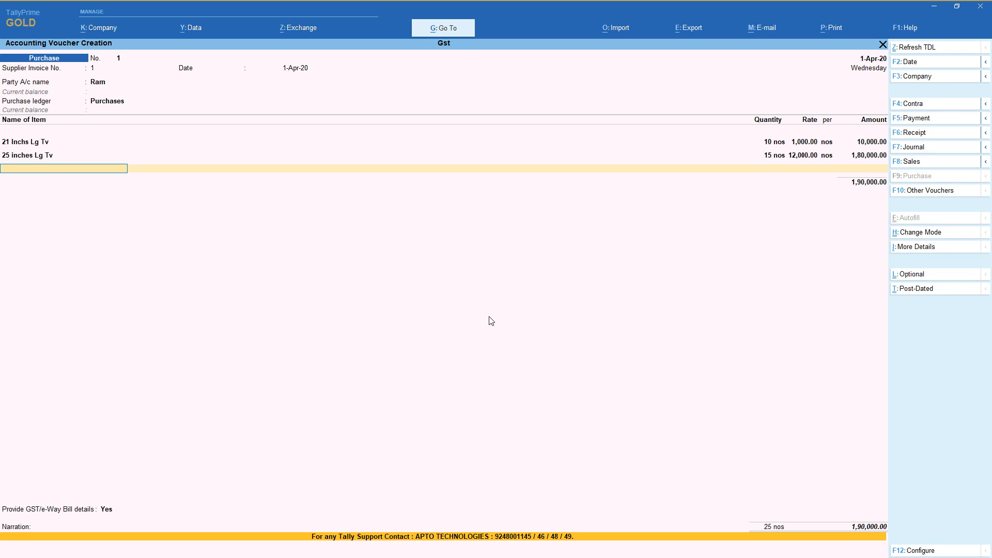
# Start a new stock item named 21 inches Sony Tv, leaving its alias and part number blank.
pyautogui.hotkey('alt', 'c')
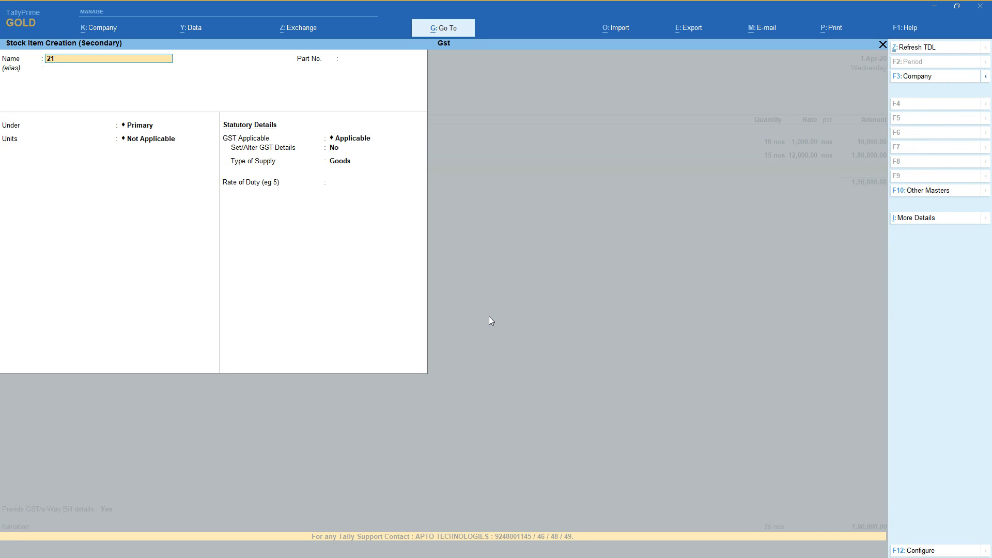
pyautogui.write('21 inches Sony Tv')
pyautogui.press('Return')
pyautogui.press('Return')
pyautogui.press('Return')
# Create a stock group named Sony Tv under Tv and place the 21 inches Sony Tv item in it.
pyautogui.press('Down')
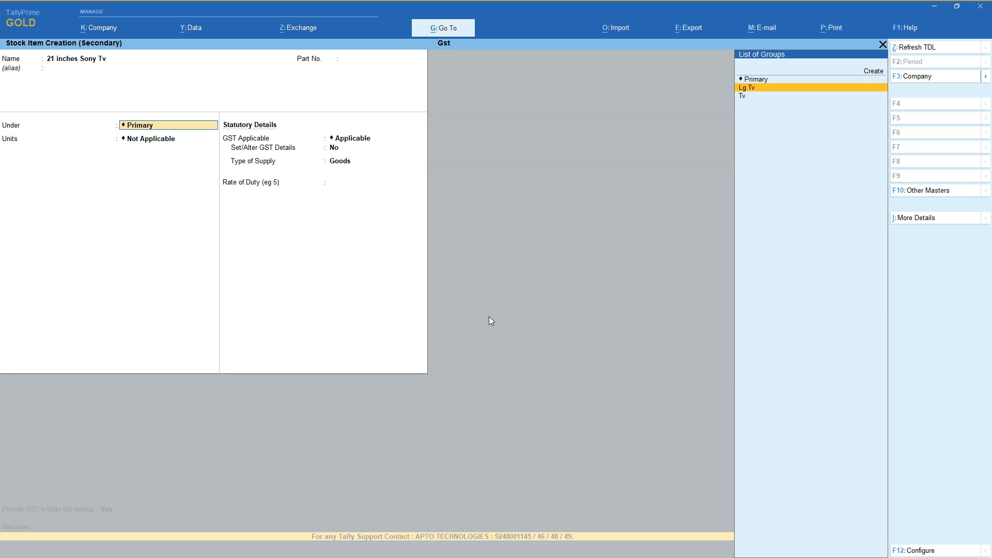
pyautogui.press('Up')
pyautogui.press('Up')
pyautogui.press('Return')
pyautogui.write('Sony tv')
pyautogui.press('Return')
pyautogui.press('Down')
pyautogui.press('Down')
pyautogui.press('Return')
pyautogui.press('Return')
pyautogui.press('Return')
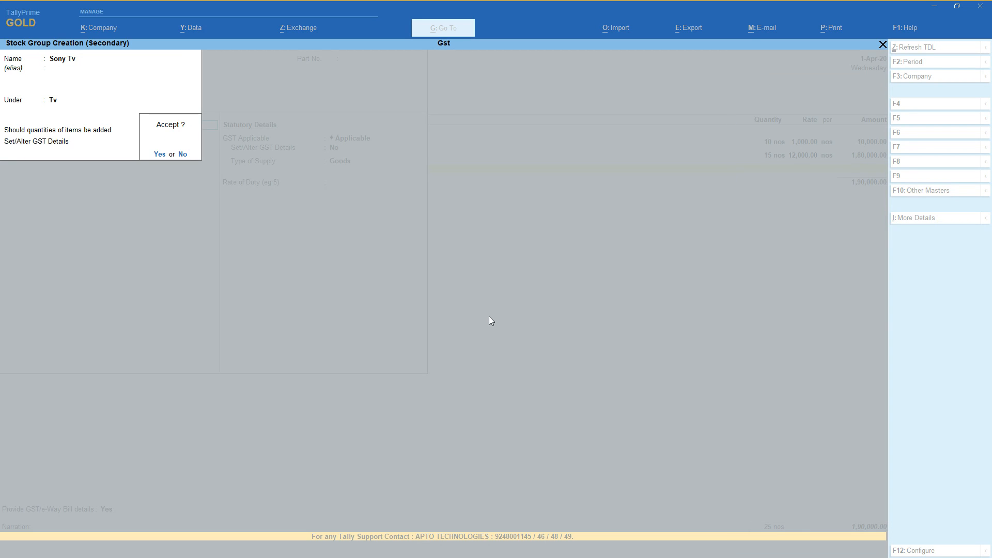
pyautogui.press('Return')
# Set the unit of the 21 inches Sony Tv item to nos and keep GST applicable.
pyautogui.press('Down')
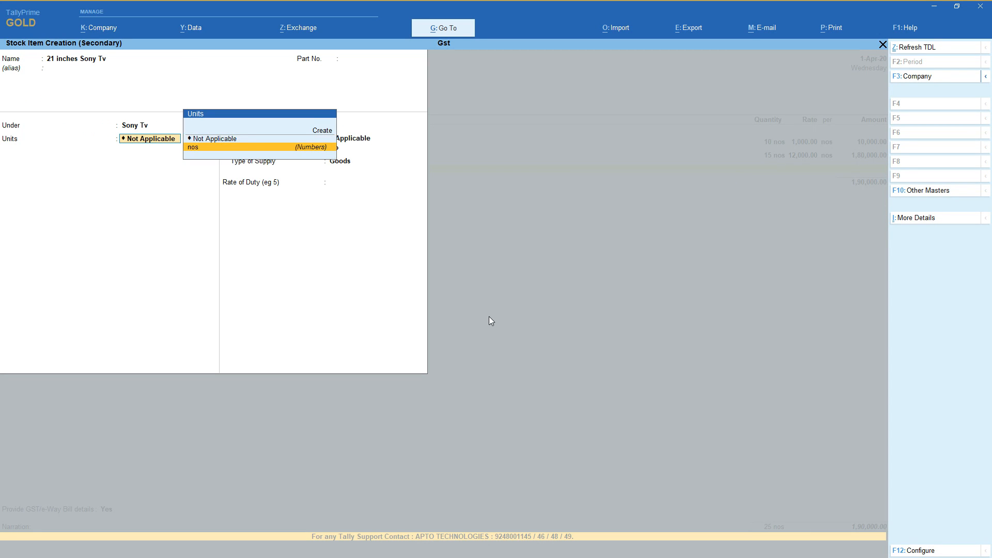
pyautogui.press('Return')
pyautogui.press('Return')
# Enable GST details for the 21 inches Sony Tv item and enter description Tv and HSN/SAC code 1254.
pyautogui.press('y')
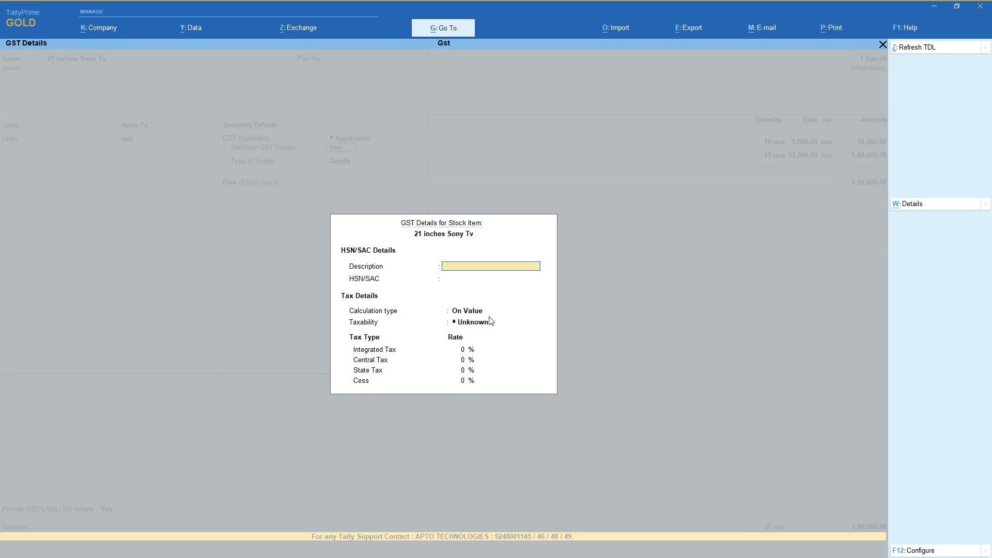
pyautogui.press('Return')
pyautogui.press('BackSpace')
pyautogui.press('Return')
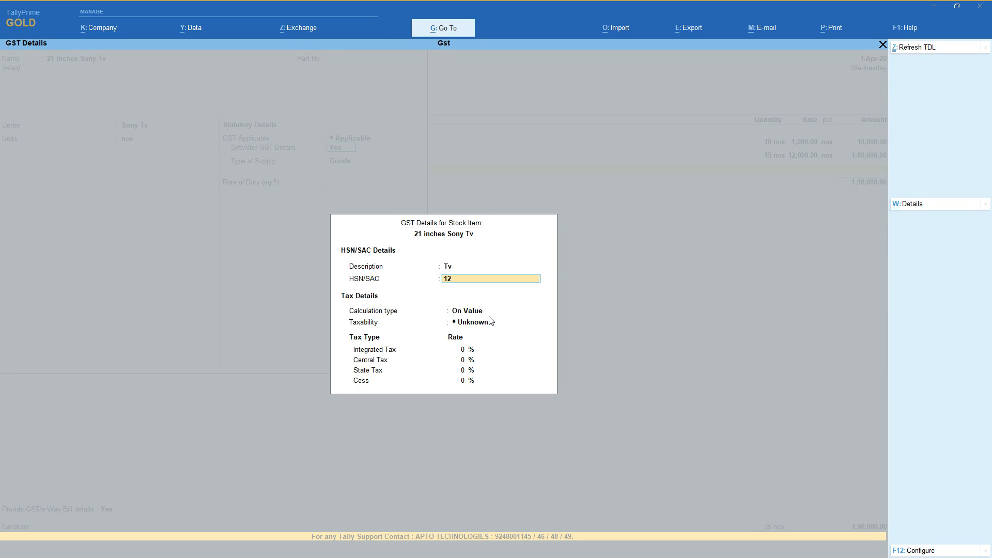
pyautogui.press('Return')
# Make the 21 inches Sony Tv item Taxable on value at 5% integrated tax and accept its GST details.
pyautogui.press('Return')
pyautogui.press('Down')
pyautogui.press('Down')
pyautogui.press('Down')
pyautogui.press('Return')
pyautogui.write('5')
# Keep Goods as the supply type, set the rate of duty to 5 and save the 21 inches Sony Tv item.
pyautogui.press('Return')
pyautogui.press('Return')
pyautogui.press('Return')
pyautogui.press('Return')
pyautogui.press('Return')
pyautogui.write('5')
pyautogui.press('Return')
# Enter a quantity of 15 nos at a rate of 1,500 for 21 inches Sony Tv in the voucher.
pyautogui.press('Return')
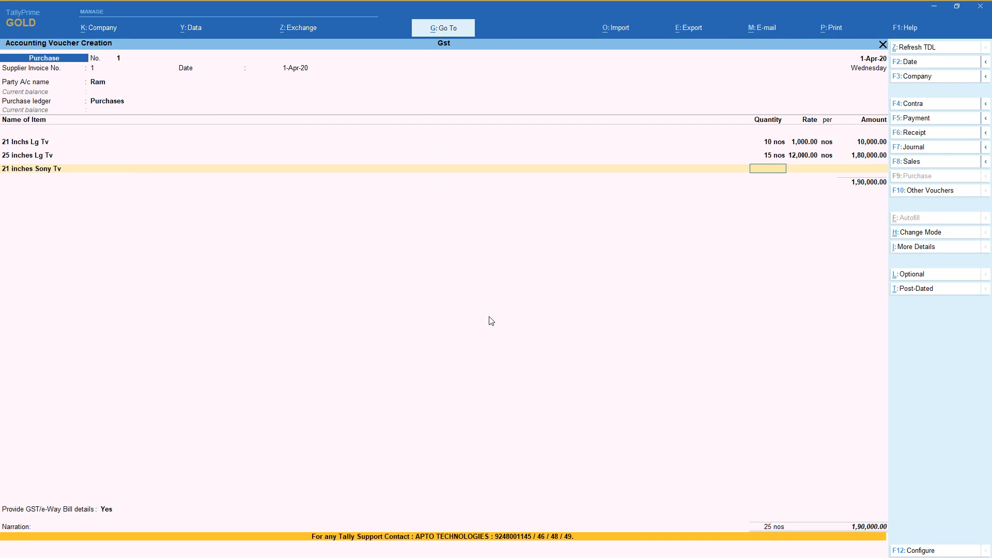
pyautogui.write('15')
pyautogui.press('Return')
pyautogui.write('1,500')
pyautogui.press('Return')
pyautogui.press('Return')
pyautogui.press('Return')
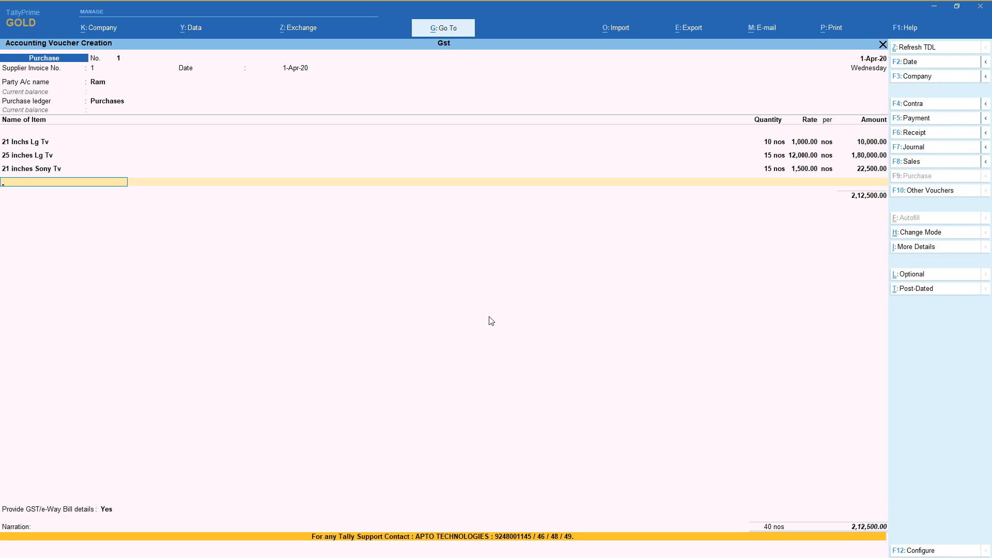
# End the voucher's item list and start a new ledger named Cgst without an alias or description.
pyautogui.press('Return')
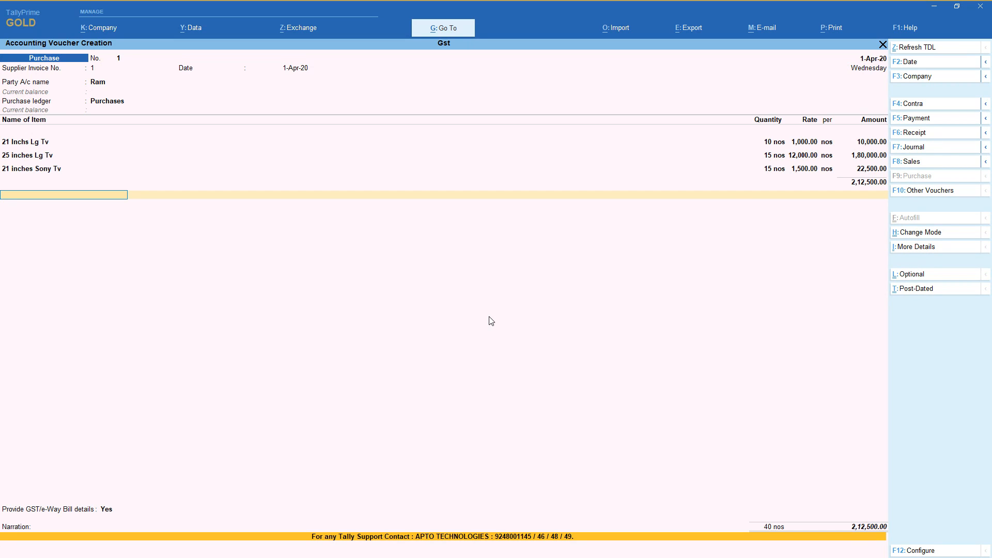
pyautogui.press('space')
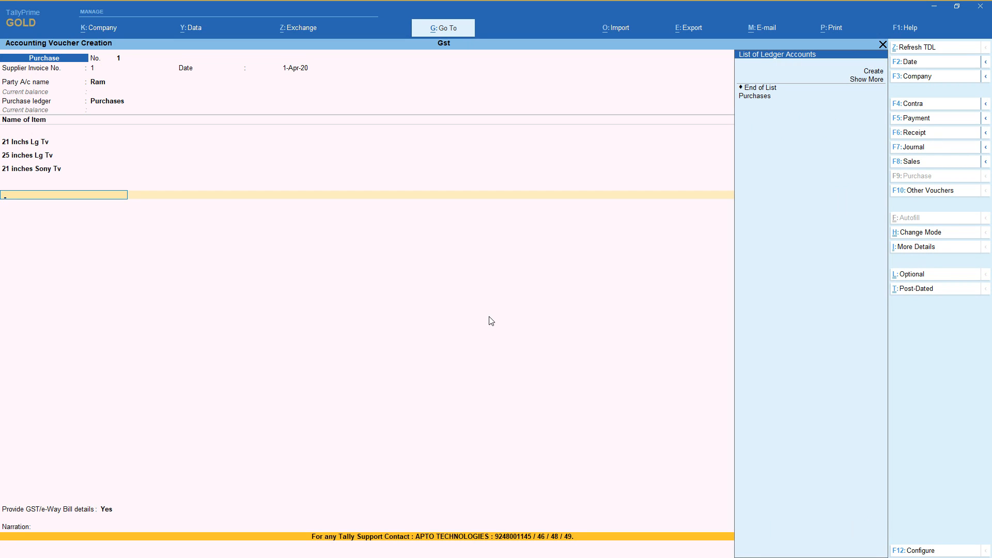
pyautogui.press('Up')
pyautogui.press('Up')
pyautogui.press('Up')
pyautogui.press('Return')
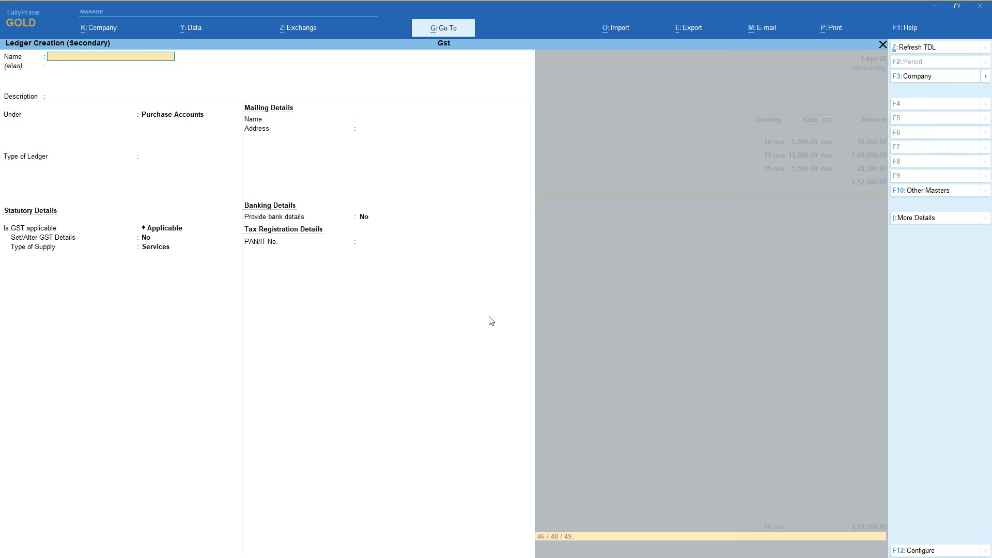
pyautogui.write('Cgst')
pyautogui.press('Return')
pyautogui.press('Return')
# Put the Cgst ledger under Duties & Taxes as GST Central Tax, save it and accept its amount in the voucher.
pyautogui.press('Return')
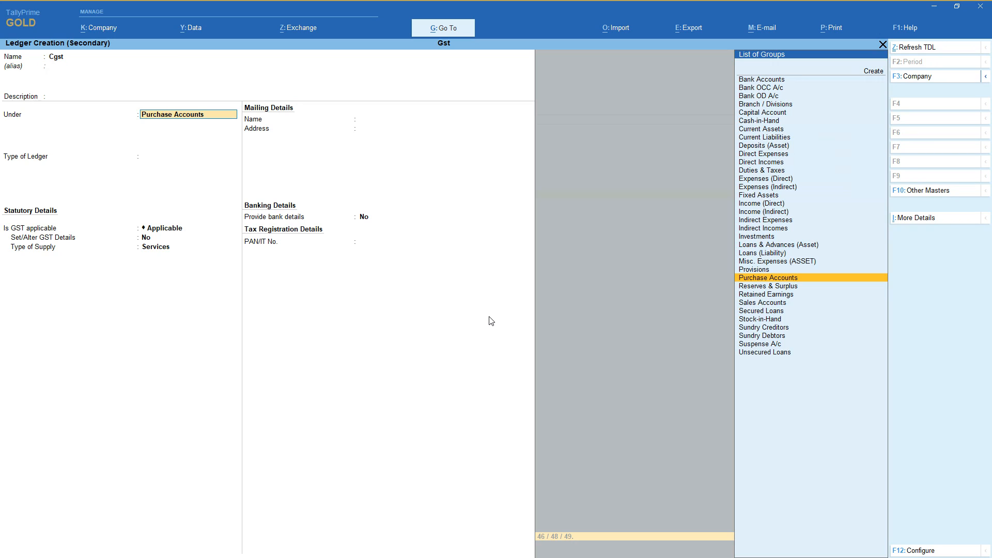
pyautogui.write('Du')
pyautogui.press('Return')
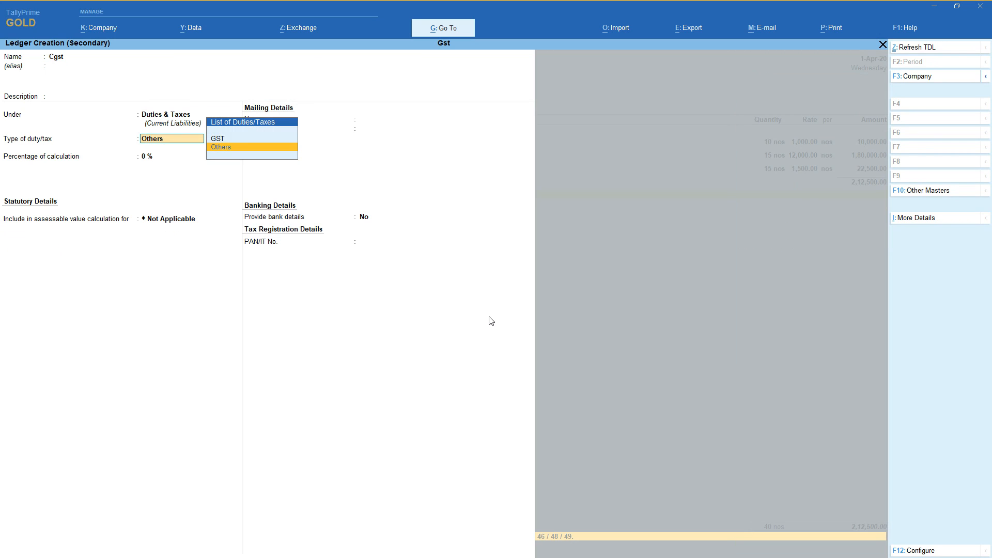
pyautogui.press('Up')
pyautogui.press('Return')
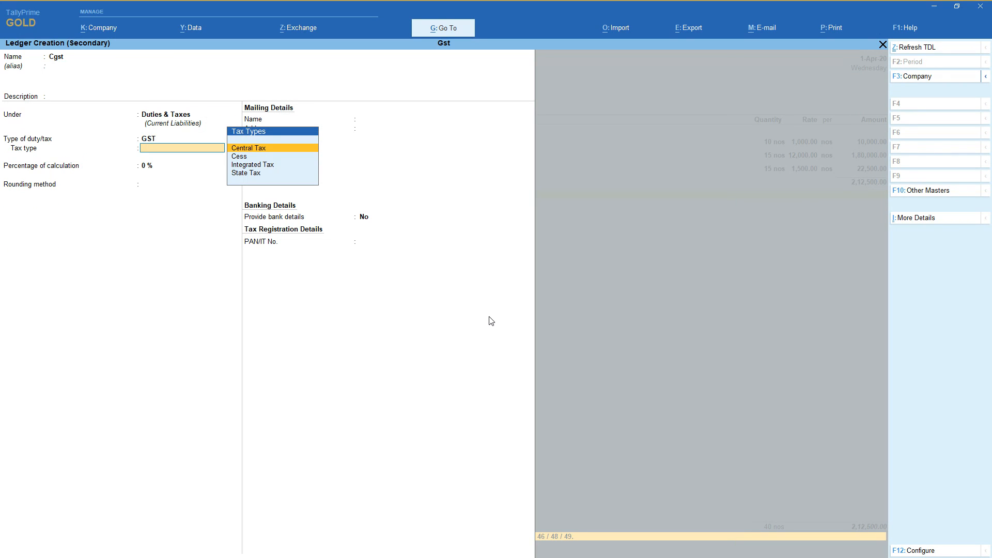
pyautogui.press('Return')
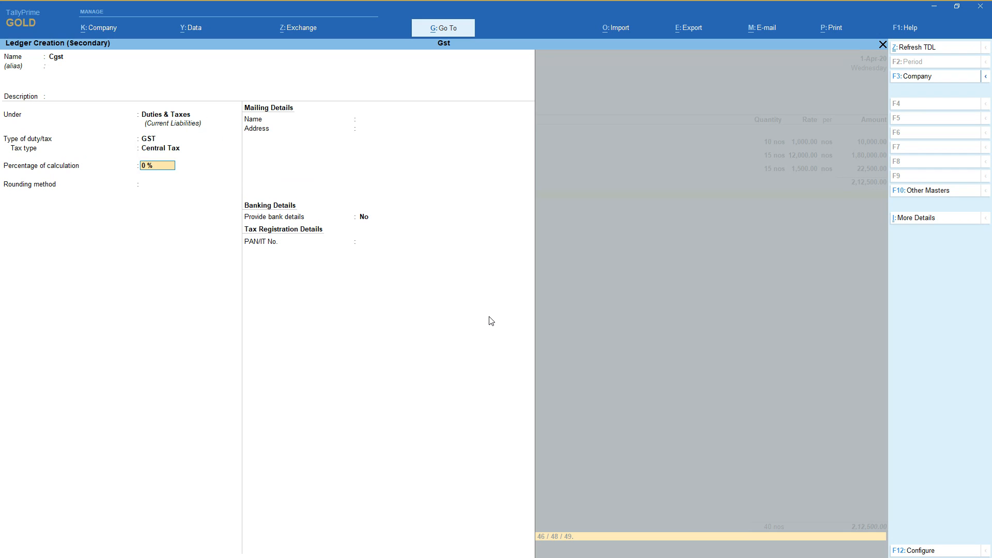
pyautogui.press('Return')
pyautogui.press('Return')
pyautogui.press('Return')
pyautogui.press('Return')
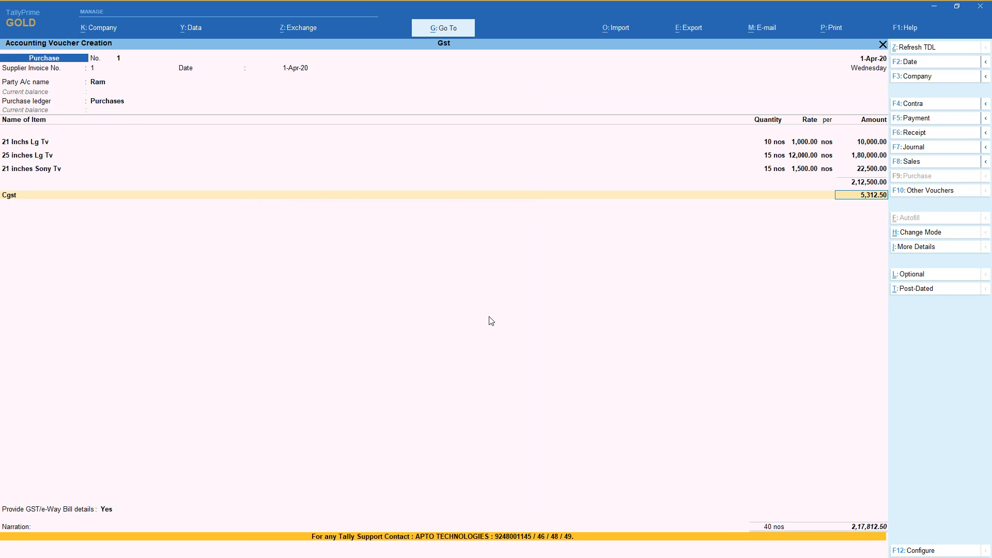
pyautogui.press('Return')
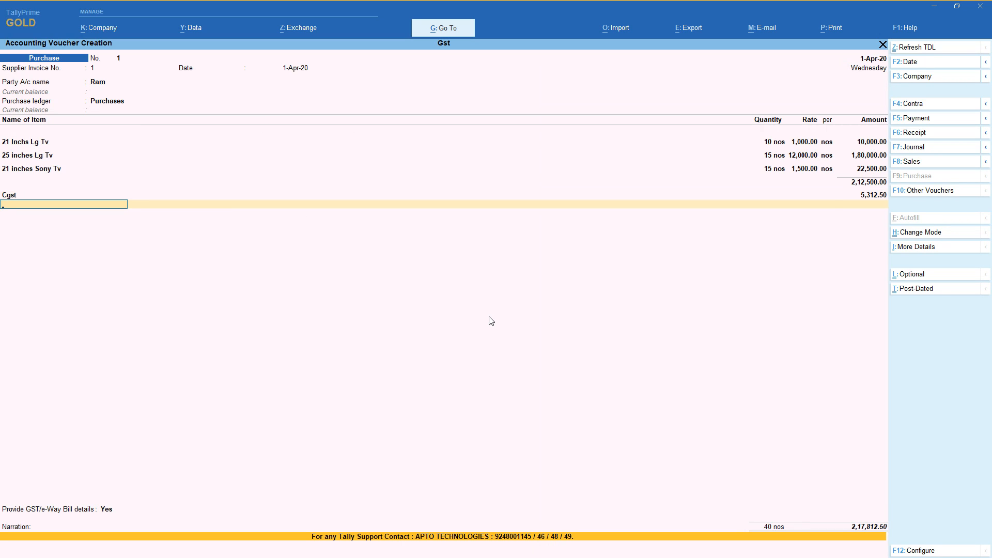
# Alter the Cgst ledger to use Normal Rounding with a rounding limit of 1, and save it.
pyautogui.press('BackSpace')
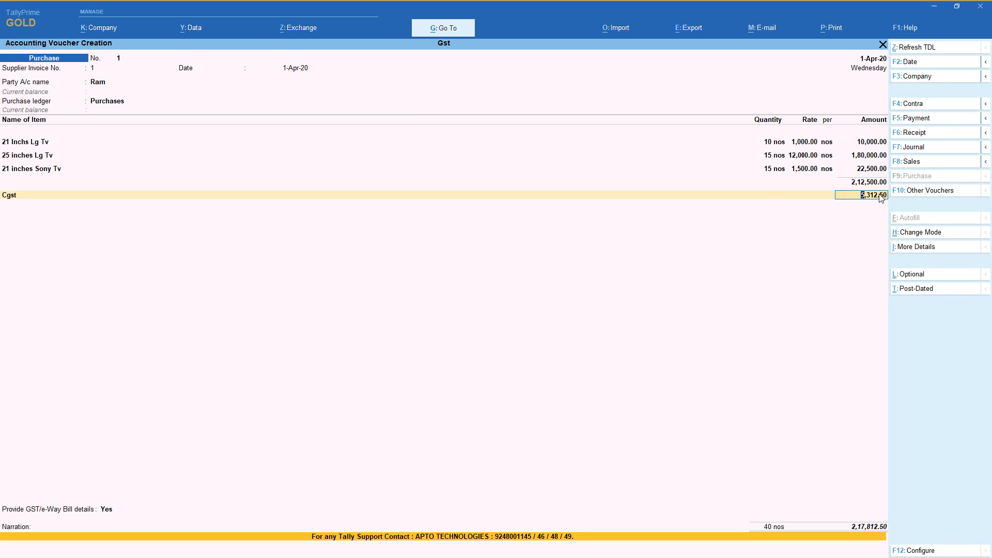
pyautogui.press('BackSpace')
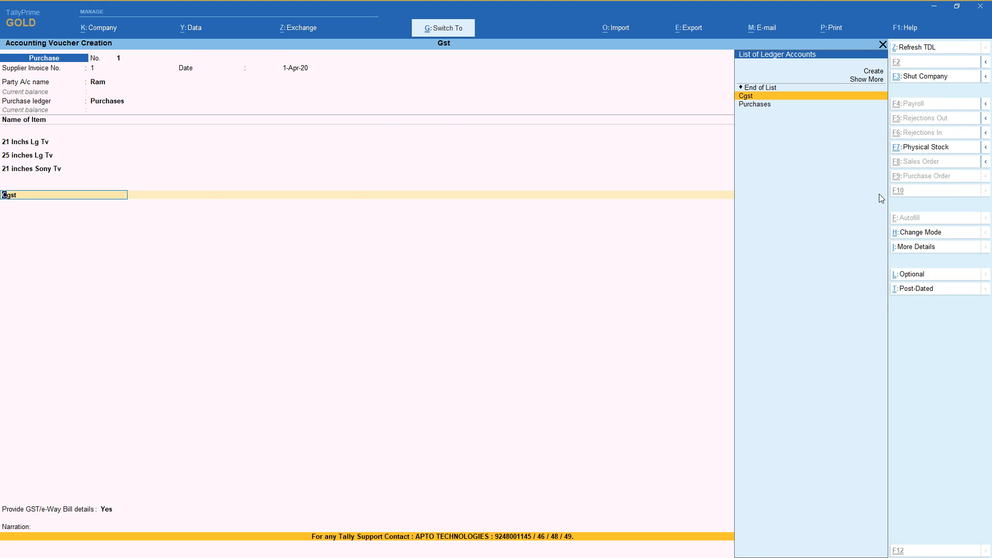
pyautogui.hotkey('ctrl', 'Return')
pyautogui.press('Return')
pyautogui.press('Return')
pyautogui.press('Return')
pyautogui.press('Return')
pyautogui.press('Return')
pyautogui.press('Return')
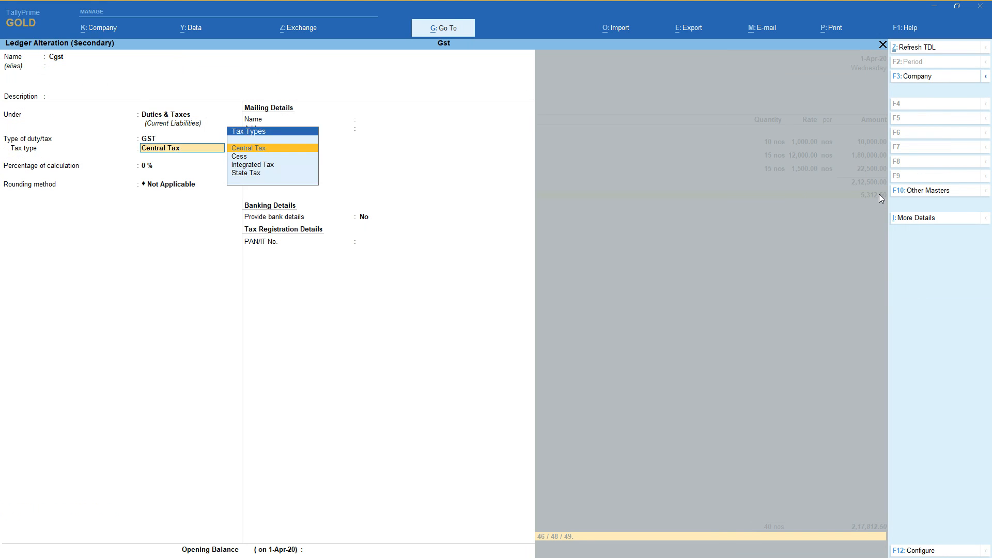
pyautogui.press('Down')
pyautogui.press('Down')
pyautogui.press('Return')
pyautogui.press('Return')
pyautogui.press('Up')
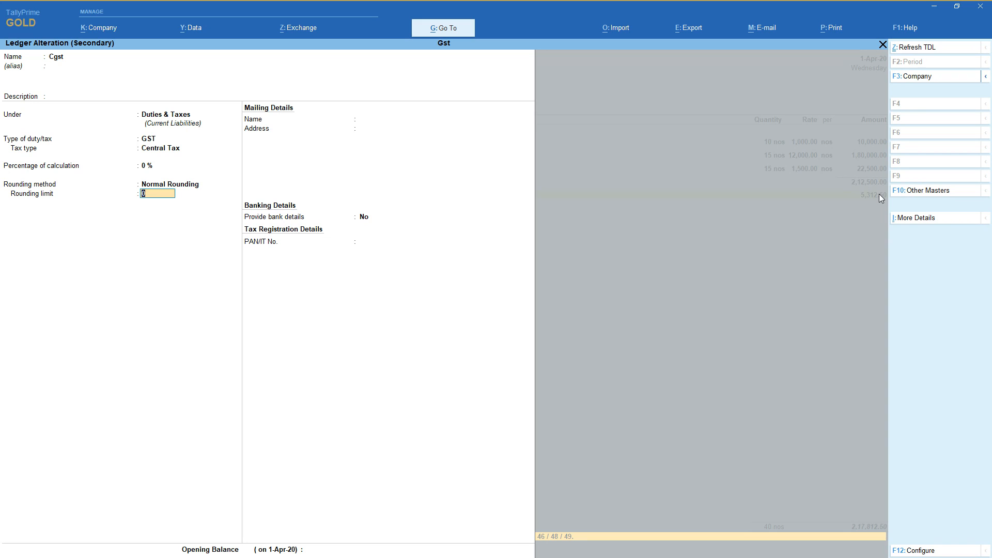
pyautogui.write('1')
pyautogui.press('Return')
pyautogui.press('Return')
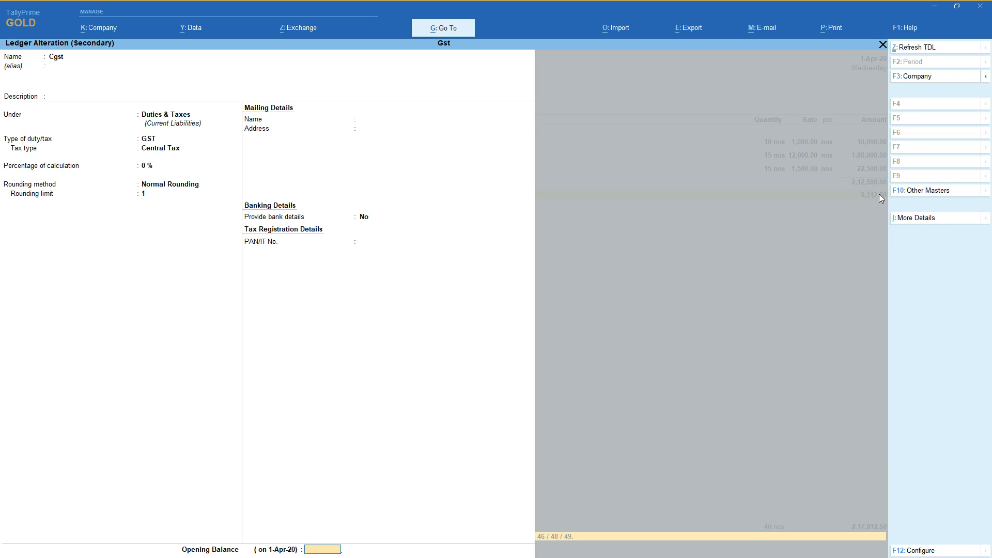
pyautogui.press('Return')
pyautogui.press('Return')
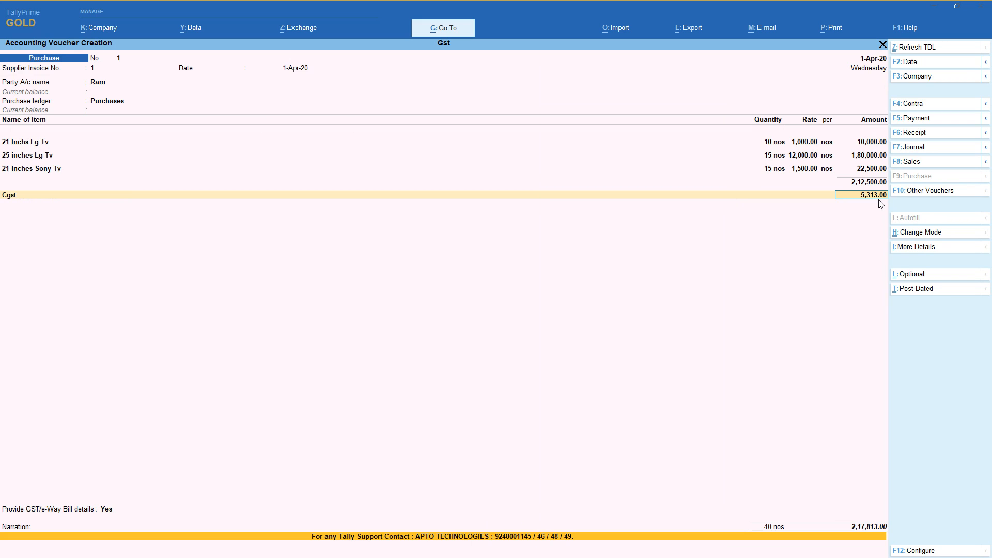
# Set the Cgst ledger's rounding method back to Not Applicable, save it and accept its voucher amount.
pyautogui.press('BackSpace')
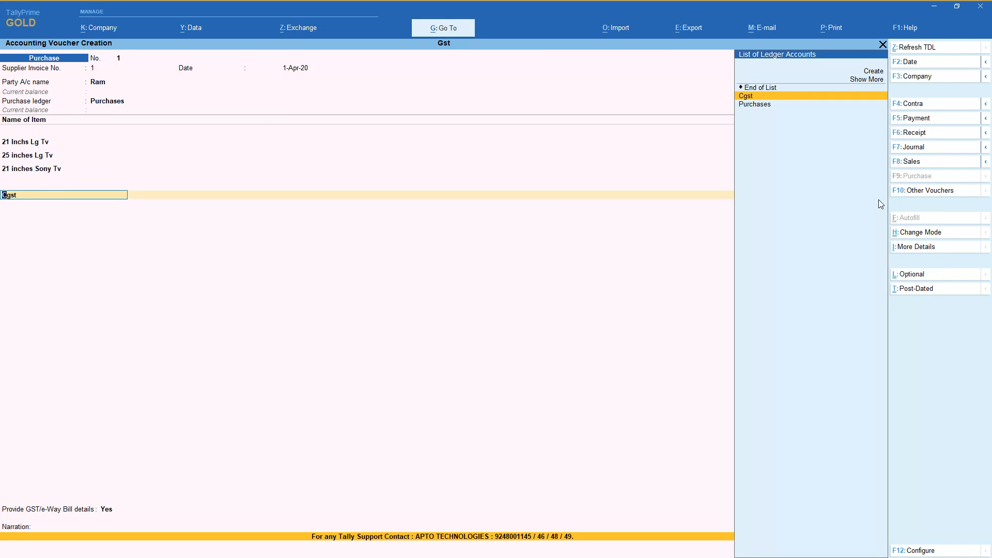
pyautogui.hotkey('ctrl', 'Return')
pyautogui.press('Return')
pyautogui.press('Return')
pyautogui.press('Return')
pyautogui.press('Return')
pyautogui.press('Return')
pyautogui.press('Return')
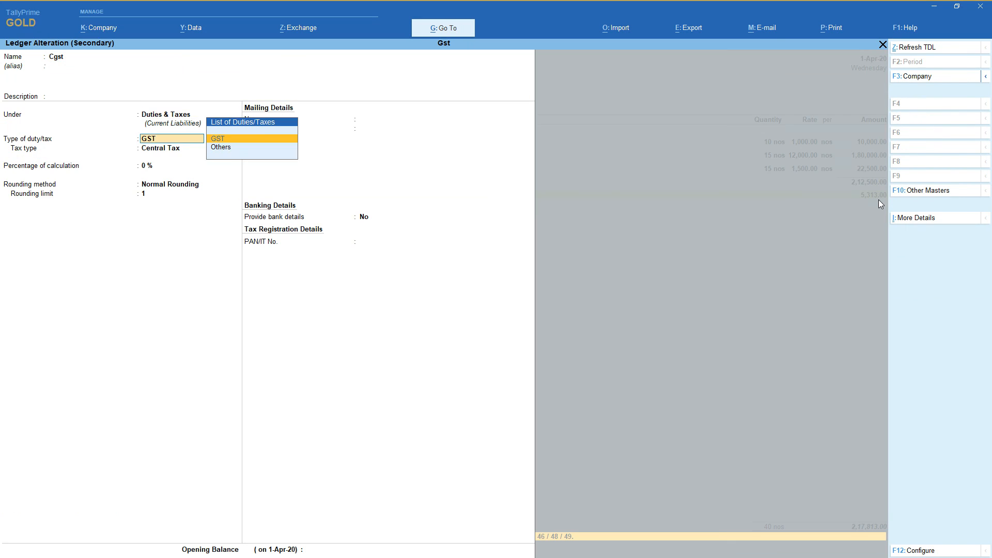
pyautogui.press('Return')
pyautogui.press('Up')
pyautogui.press('Up')
pyautogui.press('Return')
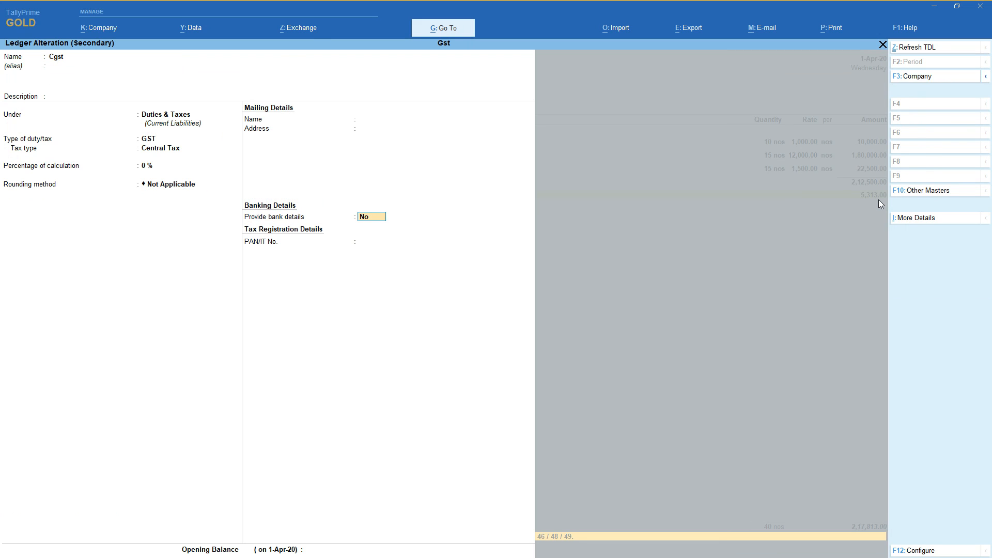
pyautogui.press('Return')
pyautogui.press('Return')
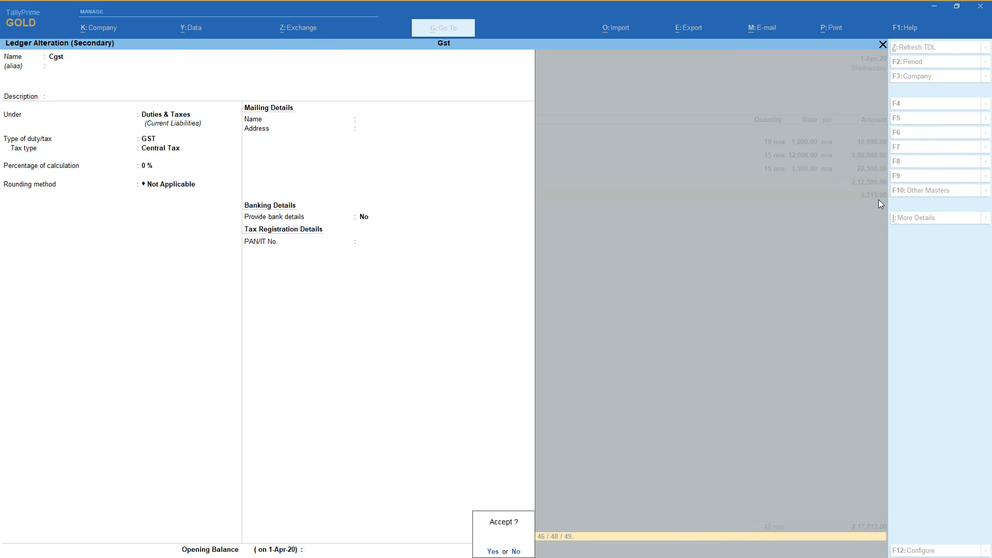
pyautogui.press('Return')
pyautogui.press('Return')
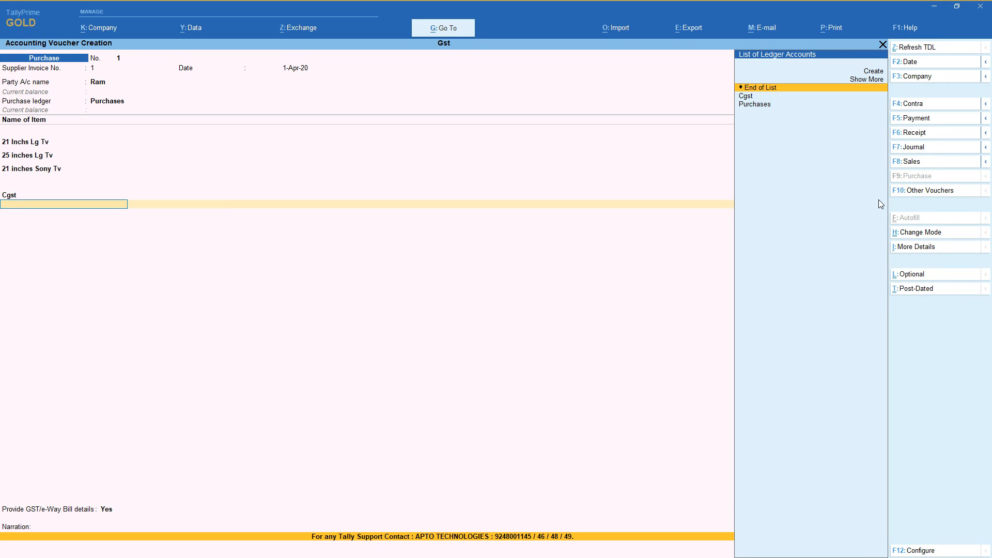
# Start a new ledger named Sgst, keeping it under Duties & Taxes.
pyautogui.press('Up')
pyautogui.press('Up')
pyautogui.press('Return')
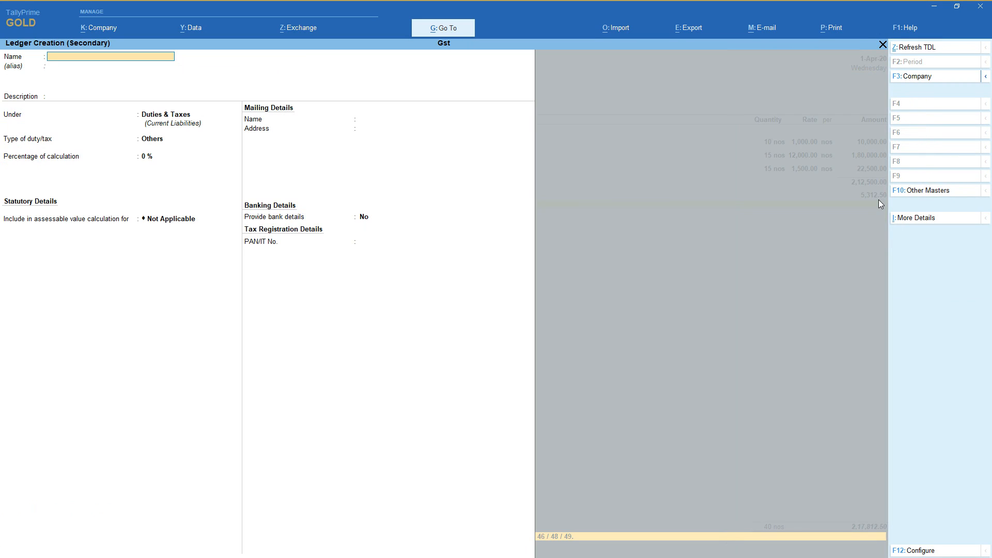
pyautogui.write('Sgs')
pyautogui.press('Return')
pyautogui.press('Return')
pyautogui.press('Return')
pyautogui.press('Return')
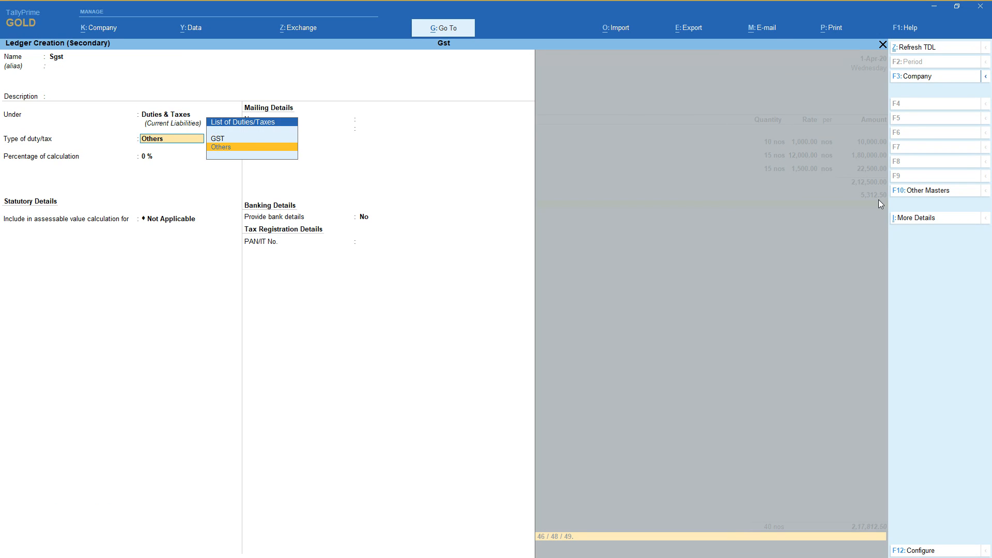
# Define the Sgst ledger as GST State Tax with rounding Not Applicable, and save it into the voucher.
pyautogui.press('Up')
pyautogui.press('Return')
pyautogui.press('Down')
pyautogui.press('Return')
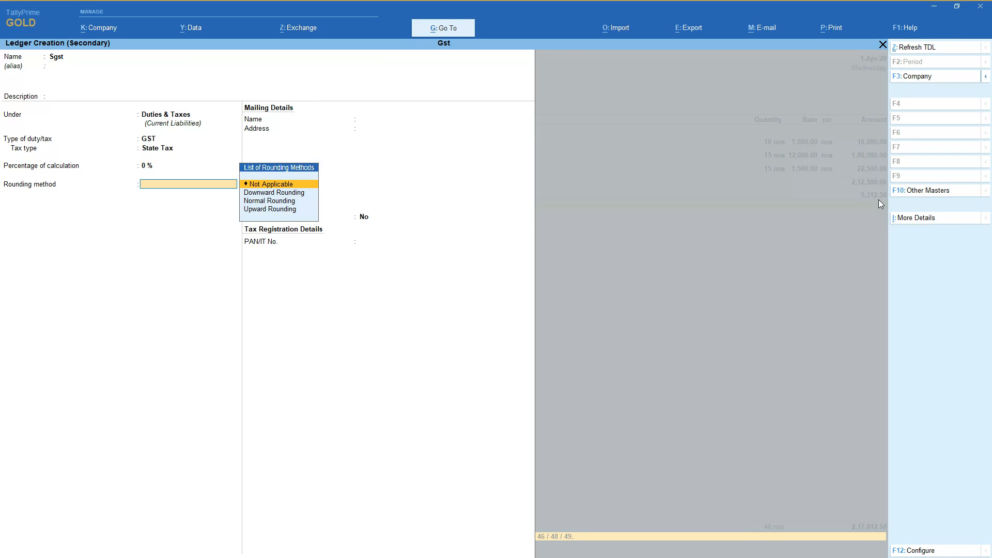
pyautogui.press('Return')
pyautogui.press('Return')
pyautogui.press('Return')
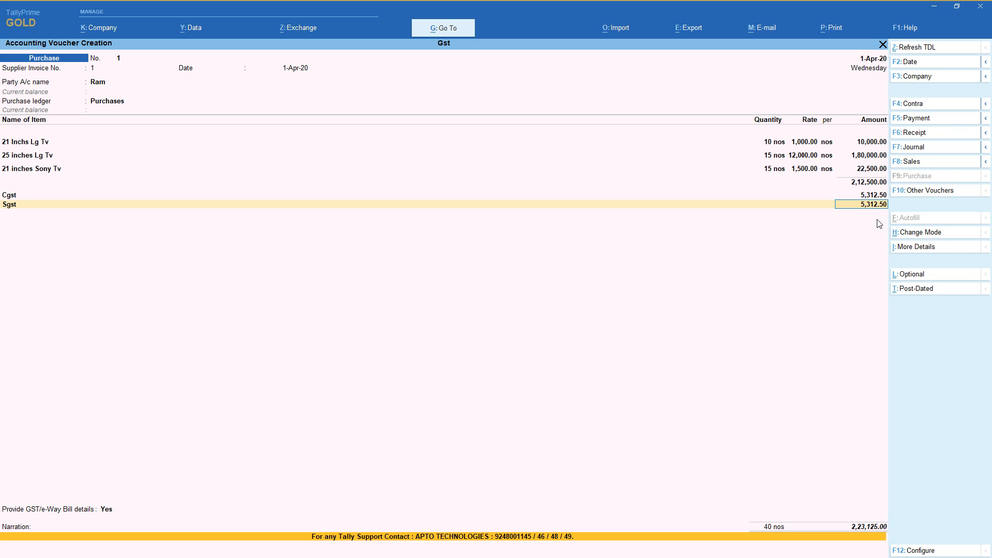
# Examine the voucher's detailed GST tax analysis for each item's central and state tax, and return to the ledger lines.
pyautogui.click(933, 250)
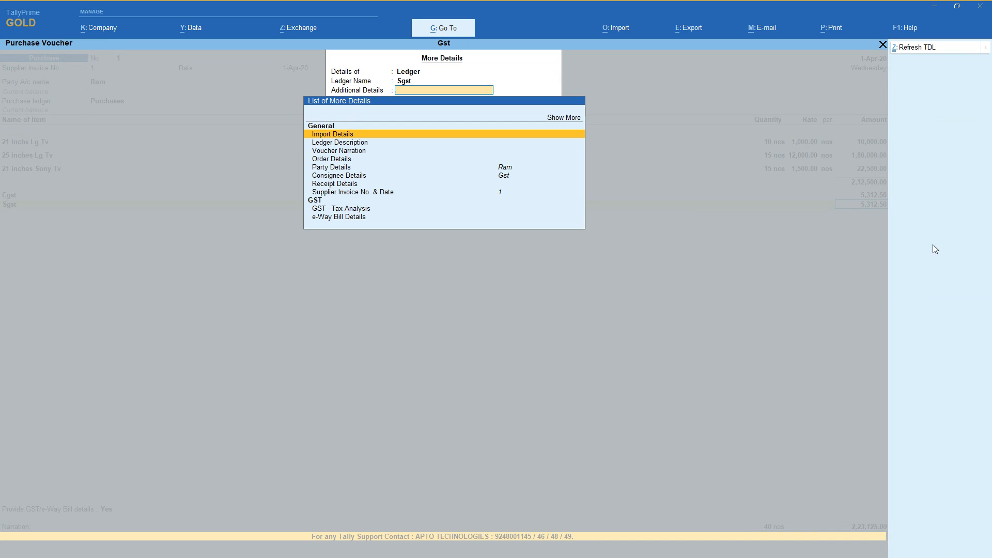
pyautogui.click(367, 211)
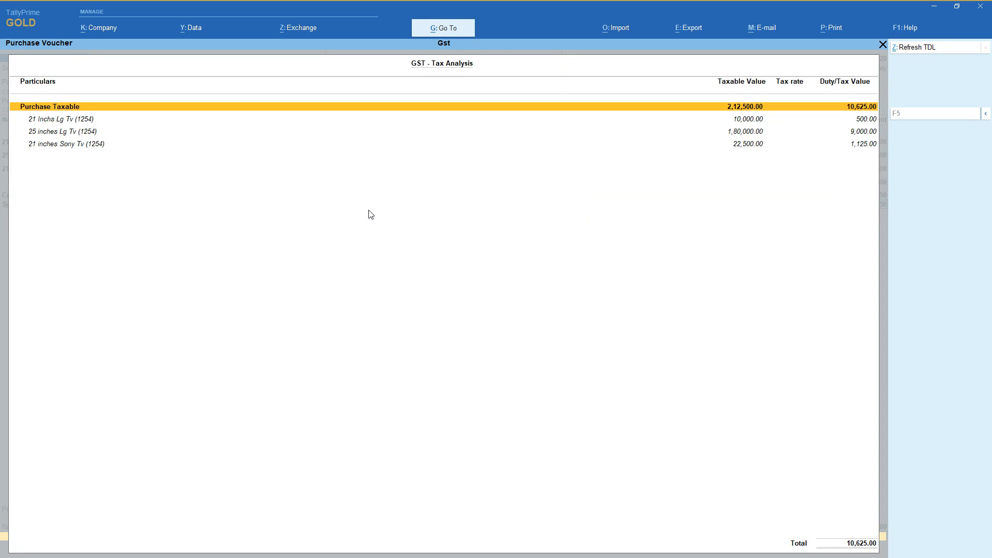
pyautogui.click(986, 113)
pyautogui.click(813, 129)
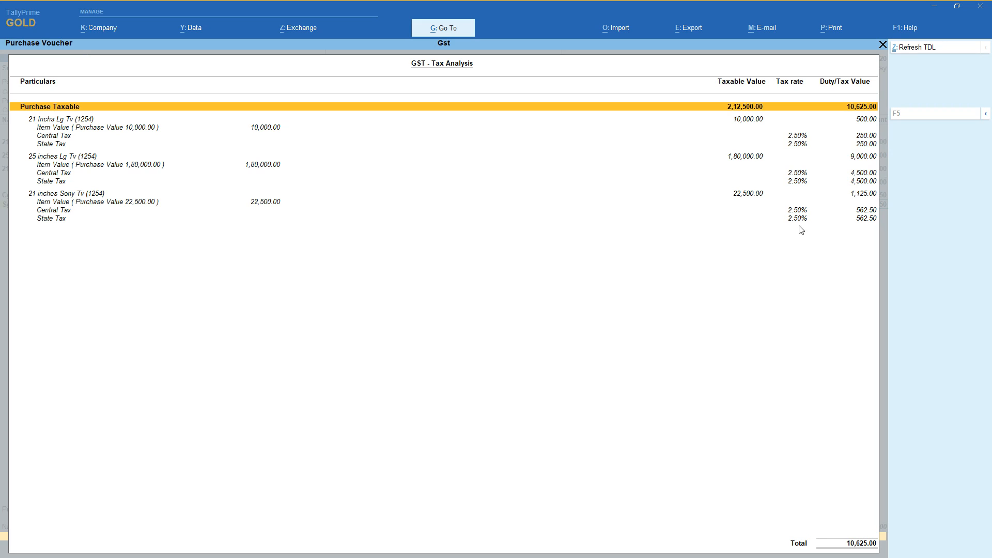
pyautogui.press('Escape')
pyautogui.press('Return')
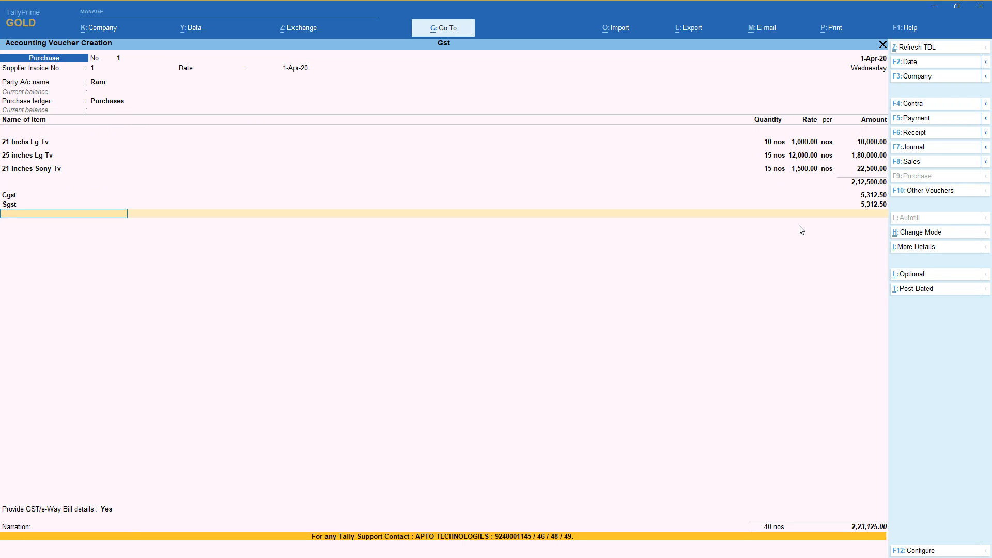
# End the ledger entries, set Provide GST/e-Way Bill details to No, leave the narration blank and save purchase voucher 1.
pyautogui.press('Return')
pyautogui.write('n')
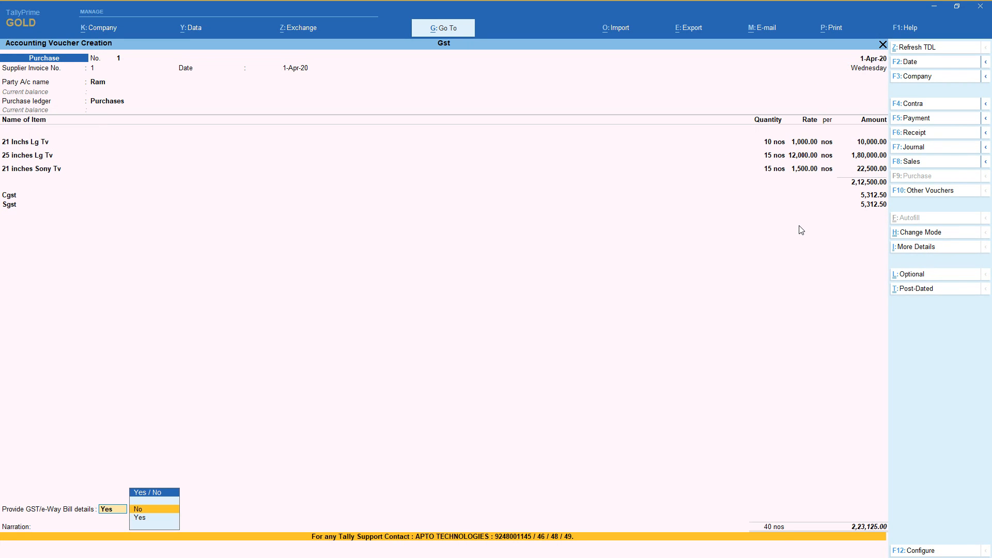
pyautogui.press('Return')
pyautogui.press('Return')
pyautogui.press('Return')
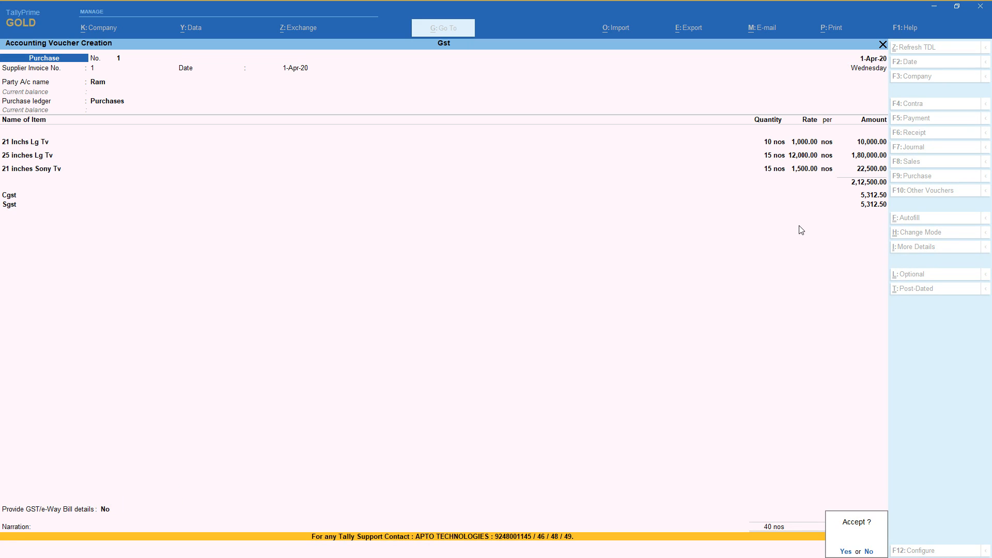
pyautogui.press('Return')
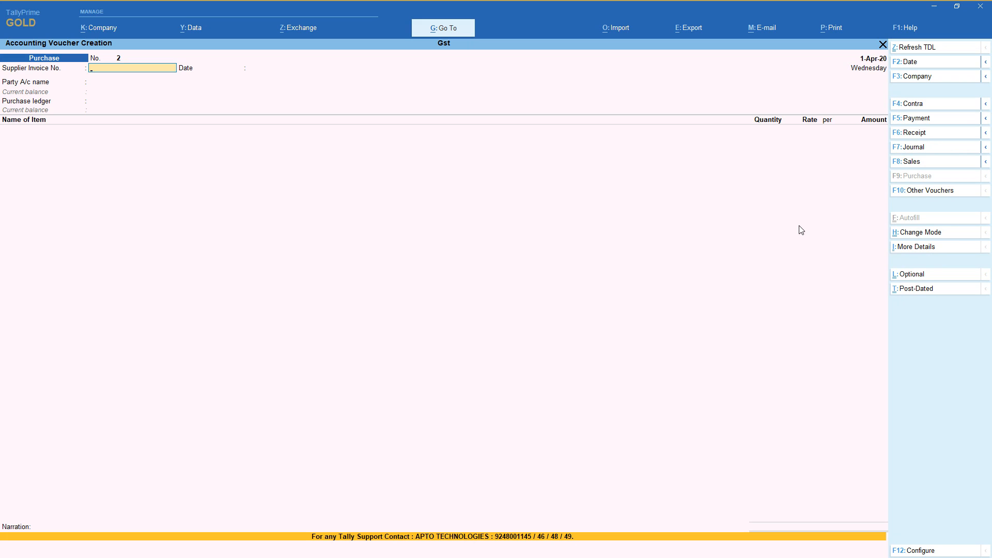
# Set the supplier invoice number to 2 dated 1-Apr-20 on the new purchase voucher and start a new party ledger.
pyautogui.press('Return')
pyautogui.press('Return')
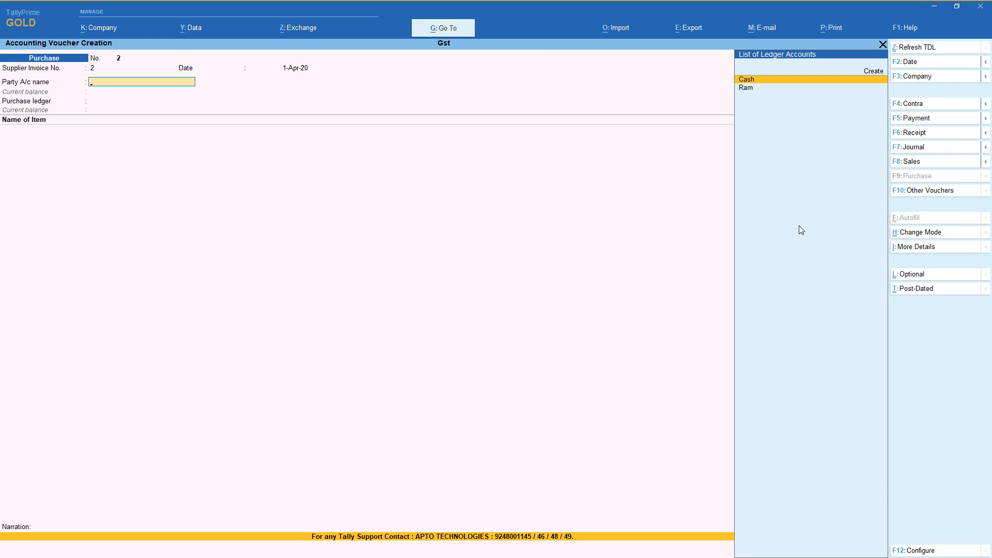
pyautogui.press('Up')
pyautogui.press('Return')
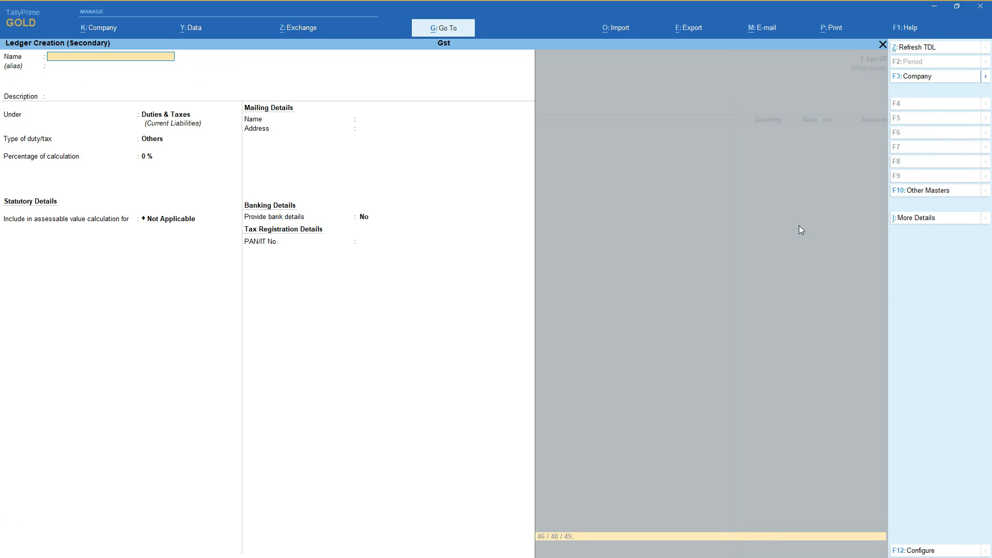
# Enter the supplier's name for the party ledger and place it under Sundry Creditors without bill-by-bill balances.
pyautogui.write('H')
pyautogui.press('Return')
pyautogui.press('Return')
pyautogui.press('Return')
pyautogui.write('Sun')
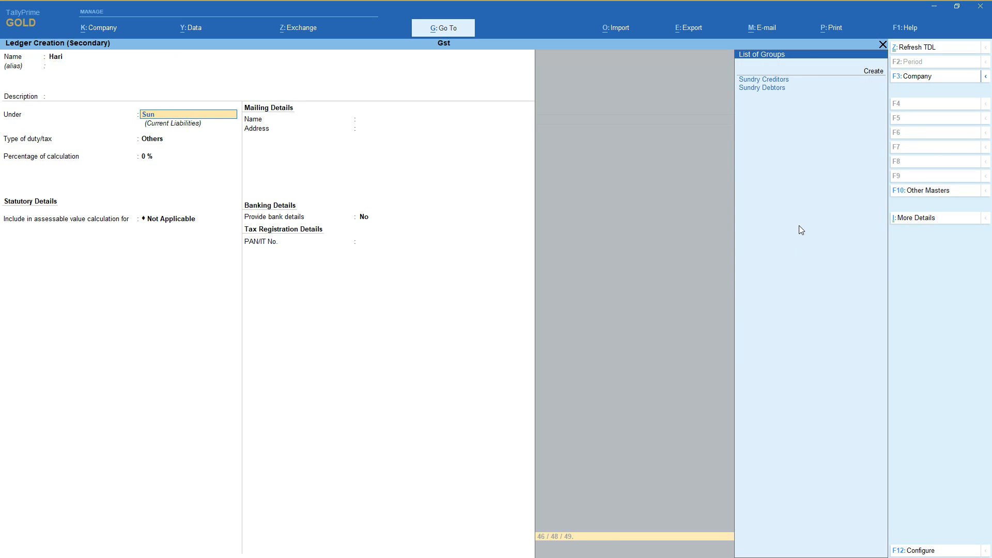
pyautogui.press('Return')
# Keep the supplier's state as Andhra Pradesh and registration type as Regular, leave GSTIN/UIN blank, and save the ledger.
pyautogui.press('Return')
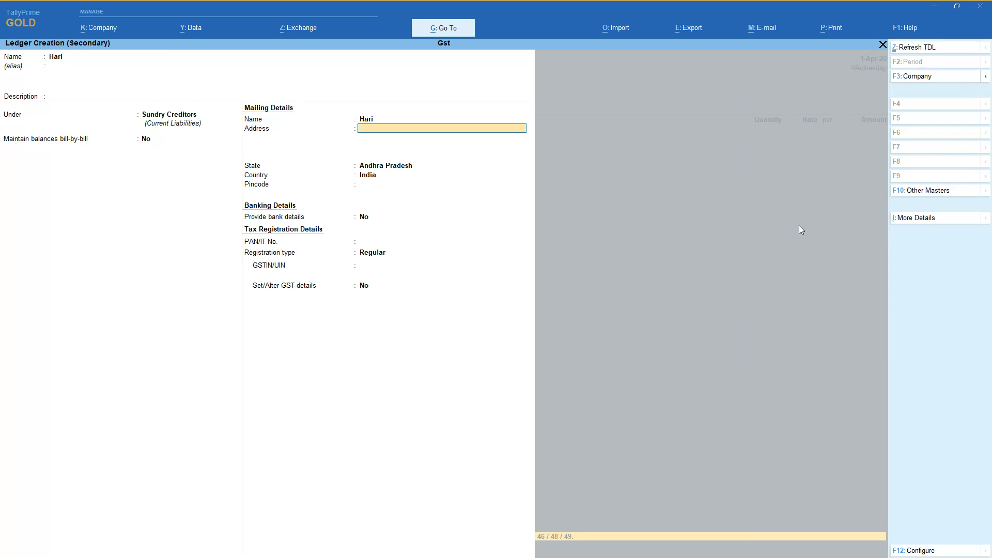
pyautogui.press('Return')
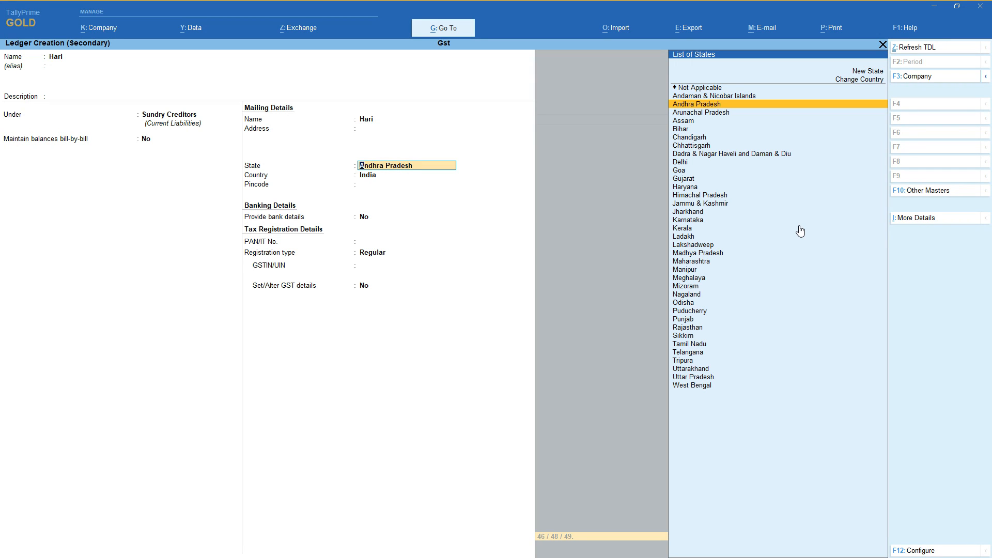
pyautogui.press('Return')
pyautogui.press('Return')
pyautogui.press('Return')
pyautogui.press('Return')
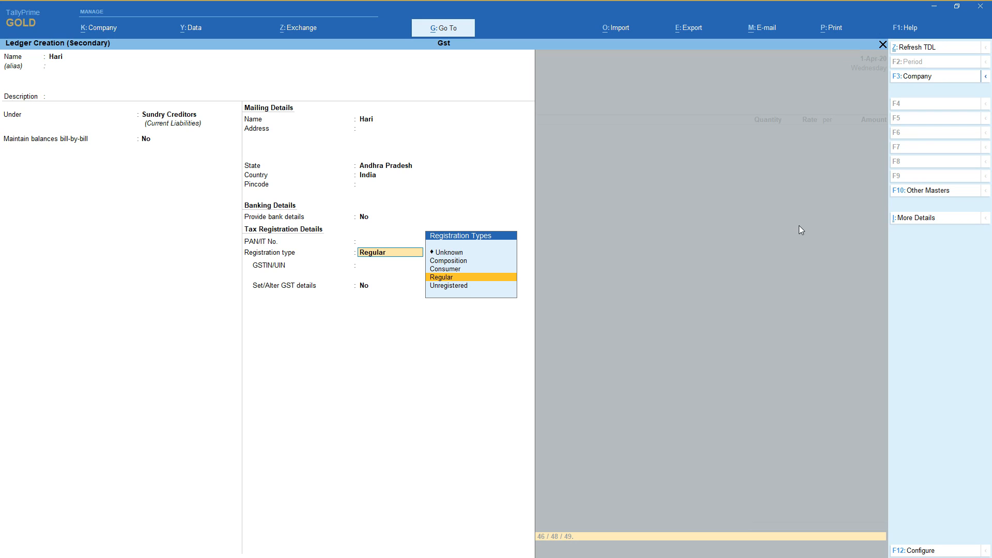
pyautogui.press('Return')
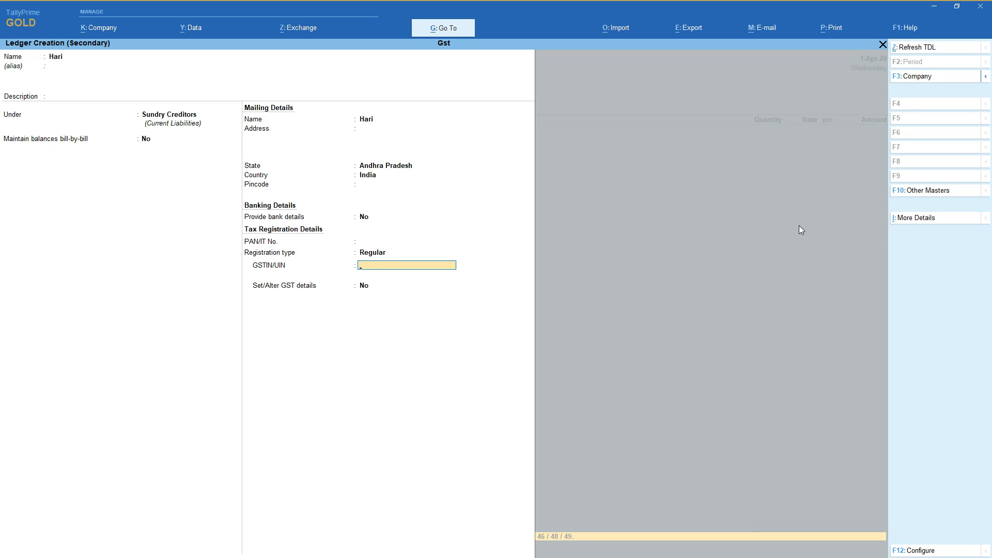
pyautogui.press('Return')
pyautogui.press('Return')
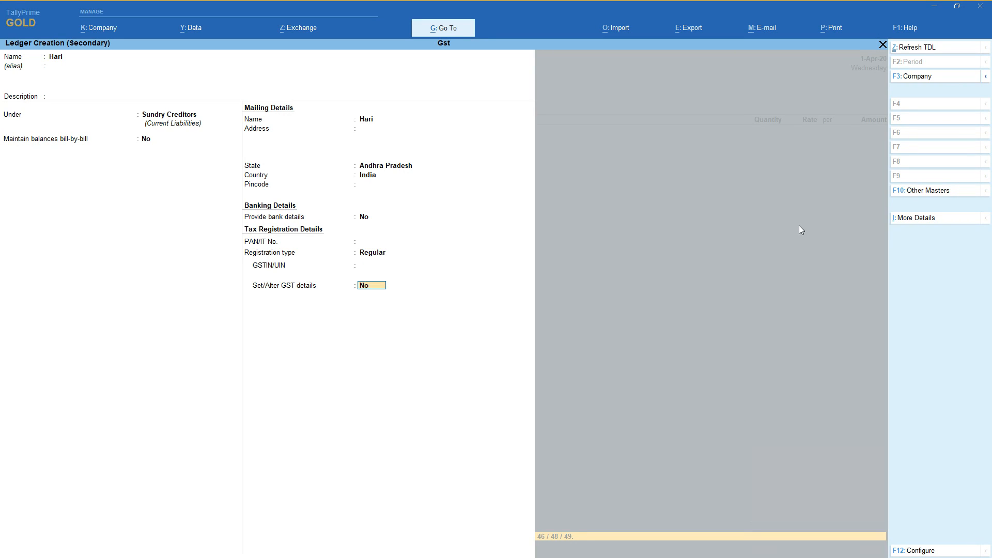
pyautogui.press('Return')
# Leave the receipt details blank, accept the party details, and choose Purchases as the purchase ledger.
pyautogui.press('Return')
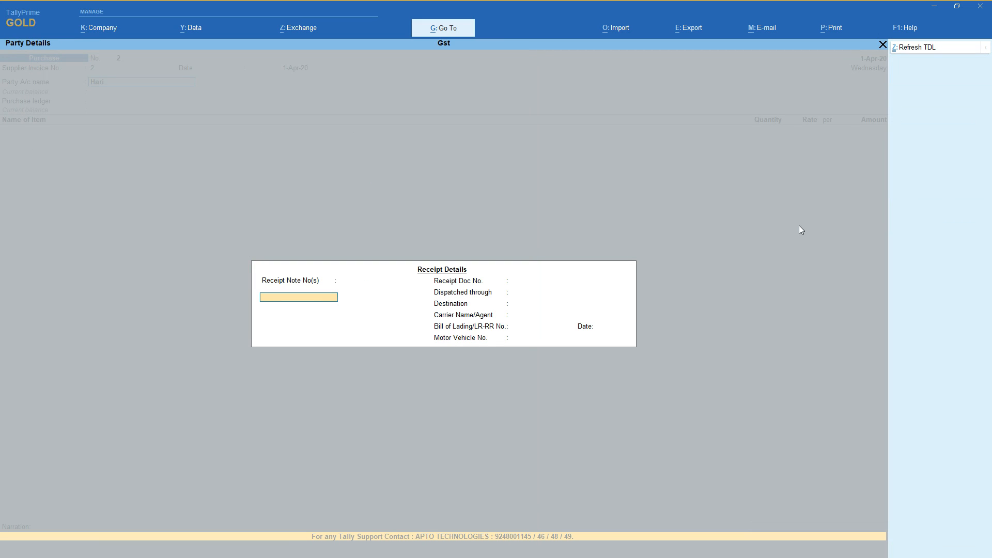
pyautogui.press('Return')
pyautogui.press('Return')
pyautogui.press('Return')
pyautogui.press('Return')
pyautogui.press('Return')
pyautogui.press('Return')
pyautogui.press('Return')
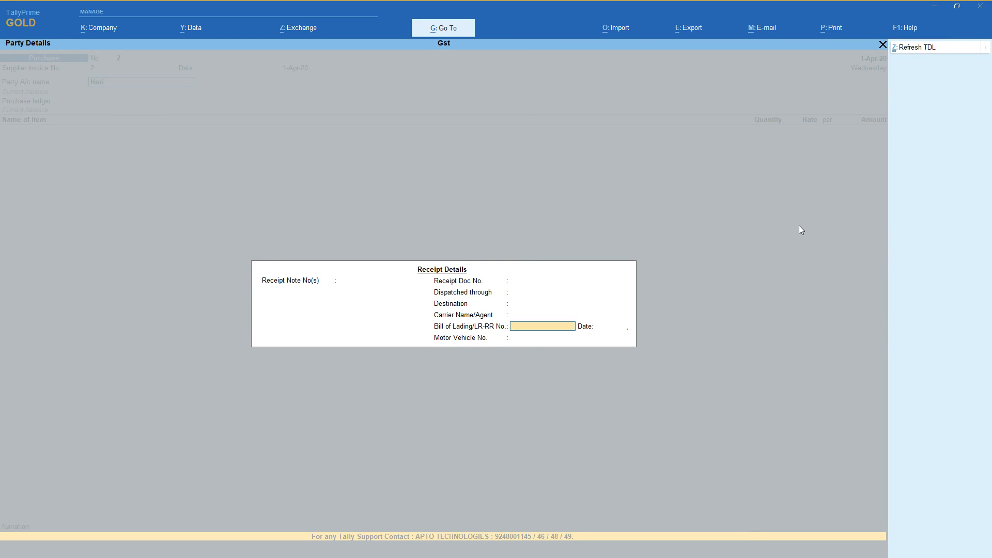
pyautogui.press('Return')
pyautogui.press('Return')
pyautogui.press('Return')
pyautogui.press('Return')
pyautogui.press('Return')
pyautogui.press('Return')
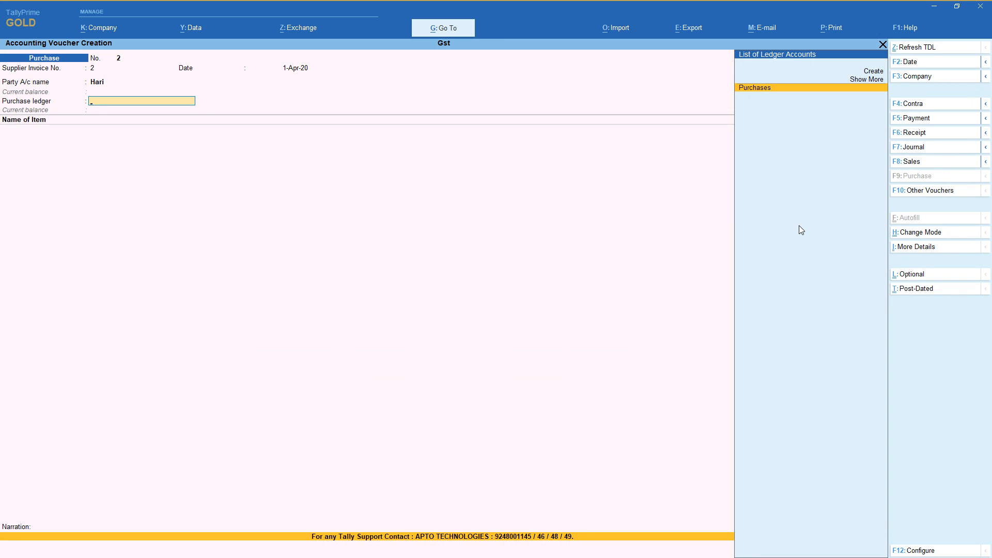
pyautogui.press('Return')
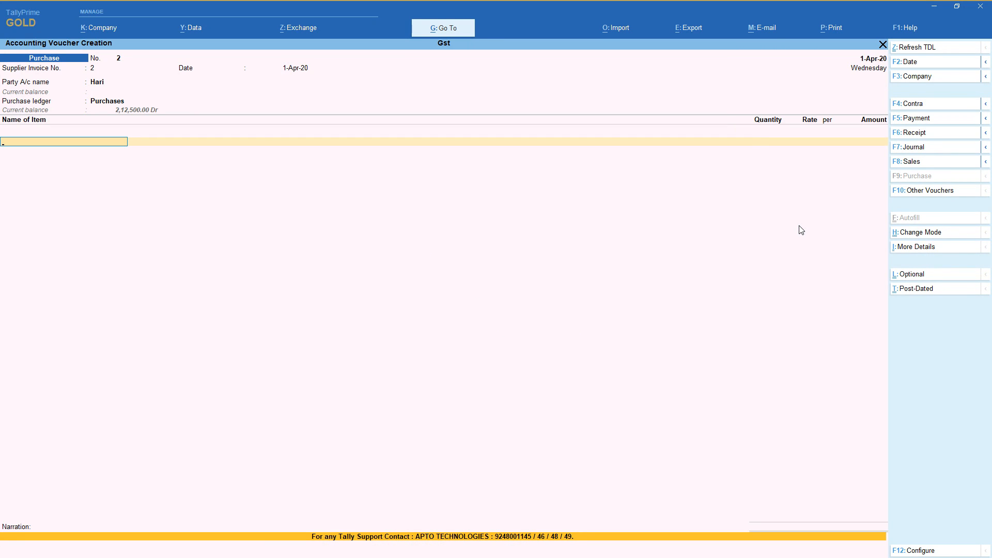
# Add 15 nos of 21 inches Sony Tv to the voucher at a rate of 1,500.00.
pyautogui.press('Down')
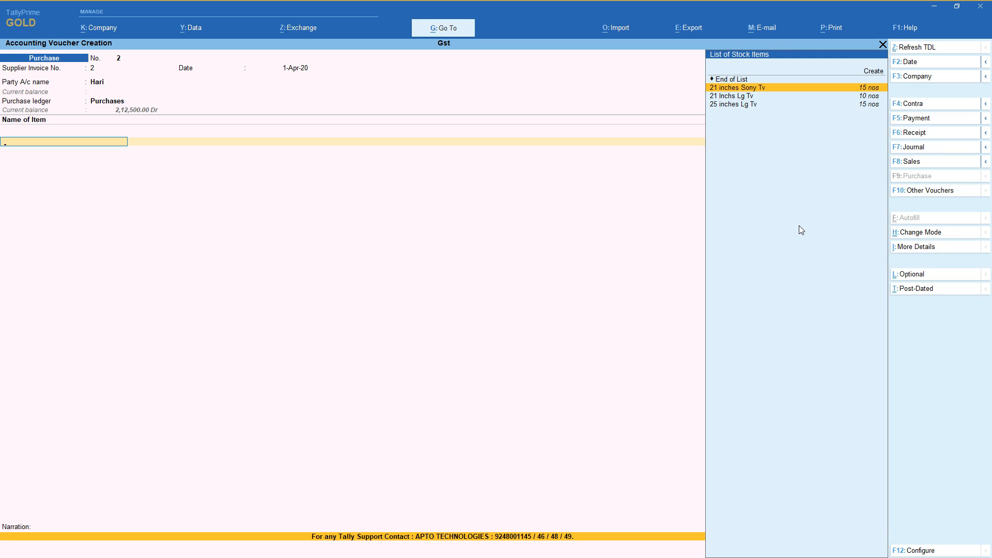
pyautogui.press('Return')
pyautogui.write('15')
pyautogui.press('Return')
pyautogui.press('Return')
pyautogui.press('Return')
pyautogui.press('Return')
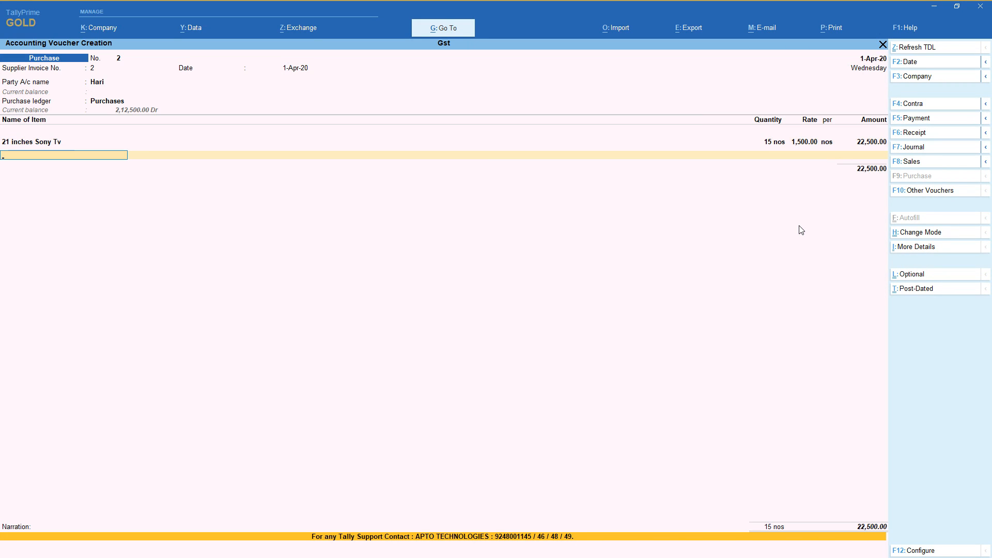
# Start a new stock item from the voucher's next item line and name it 25 inches Sony Tv.
pyautogui.press('Up')
pyautogui.press('Up')
pyautogui.press('Up')
pyautogui.press('Up')
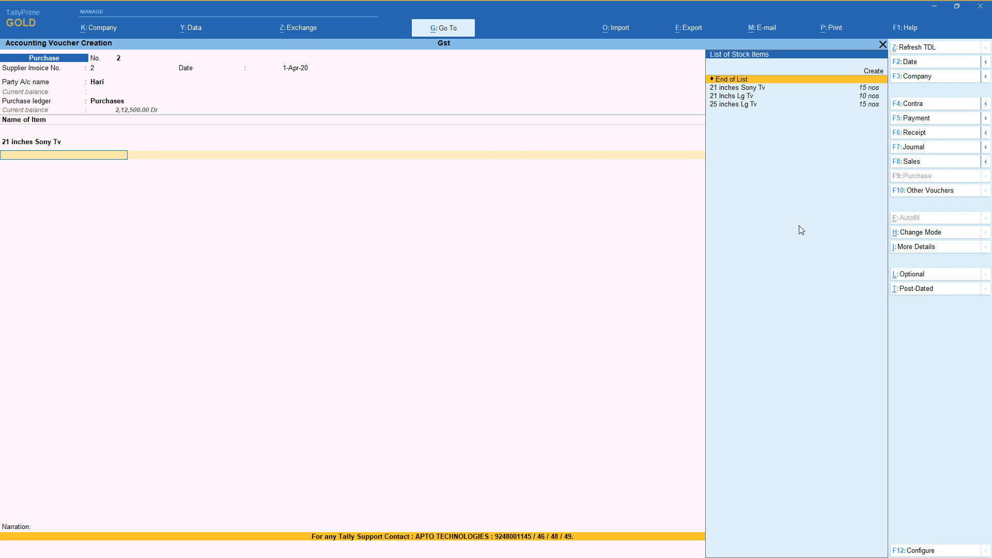
pyautogui.hotkey('alt', 'c')
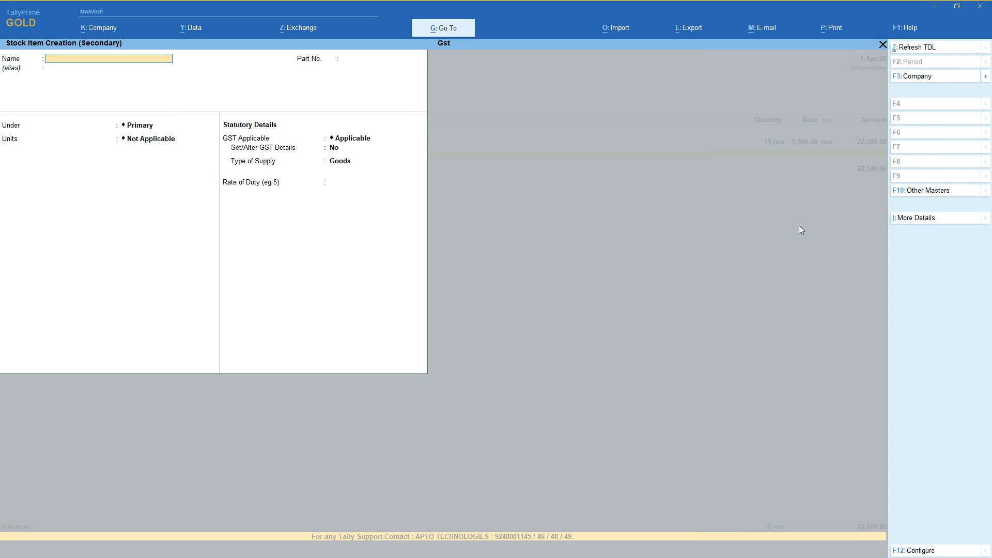
pyautogui.write('25 inches Sony tv')
pyautogui.press('Return')
pyautogui.press('Return')
pyautogui.press('Return')
# Place the new stock item under the Sony Tv group and set its units to nos.
pyautogui.press('Down')
pyautogui.press('Down')
pyautogui.press('Return')
pyautogui.press('Down')
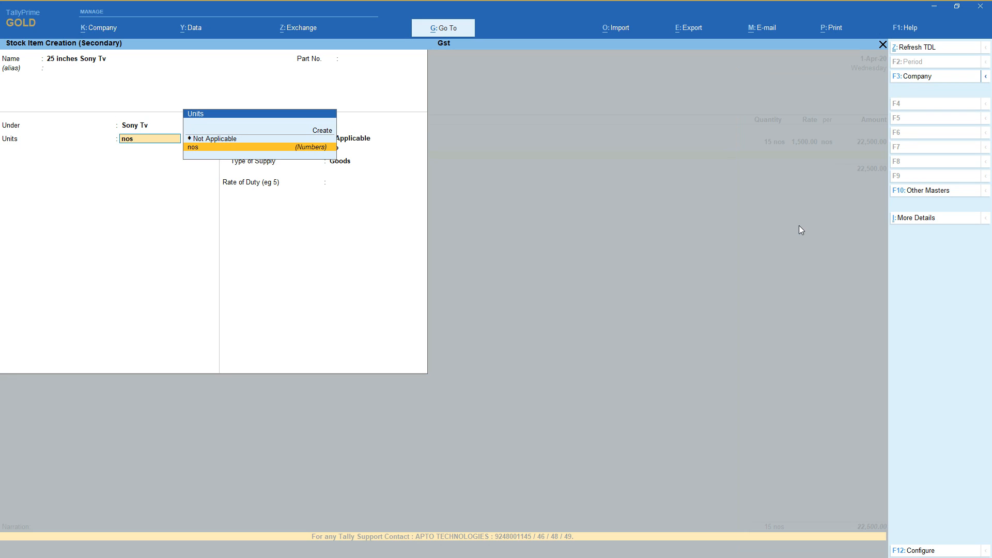
pyautogui.press('Return')
pyautogui.press('Return')
# Turn on GST details for the item, with description Tv and HSN/SAC 1452.
pyautogui.press('y')
pyautogui.press('Return')
pyautogui.write('Tv')
pyautogui.press('Return')
pyautogui.write('145')
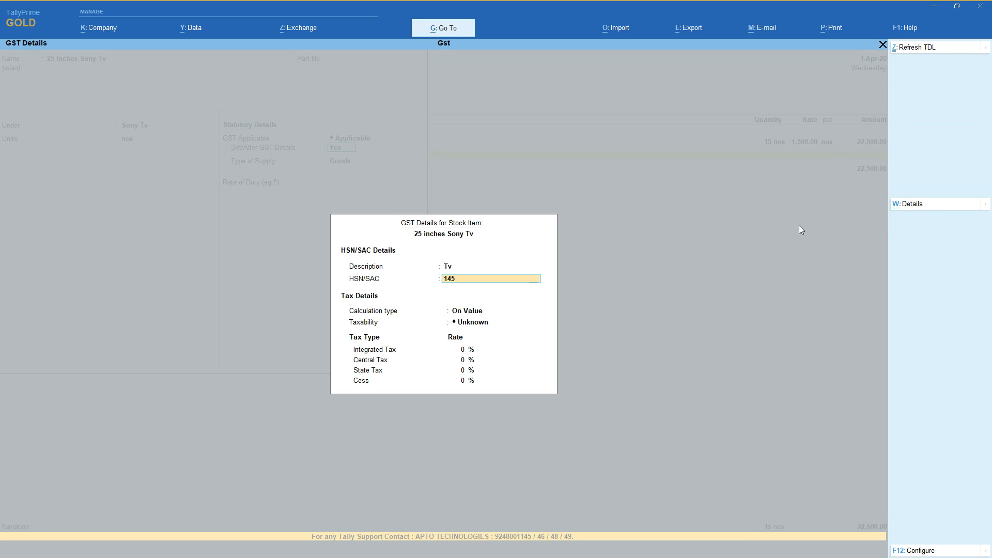
pyautogui.write('2')
pyautogui.press('Return')
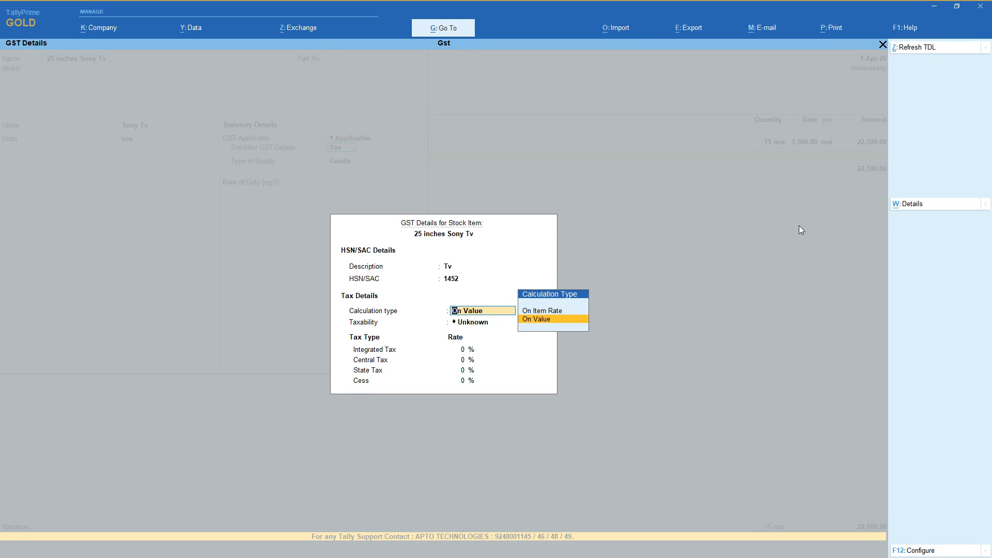
# Keep the calculation type On Value, set taxability to Taxable with 5% integrated tax, and accept the GST details.
pyautogui.press('Return')
pyautogui.press('Down')
pyautogui.press('Down')
pyautogui.press('Down')
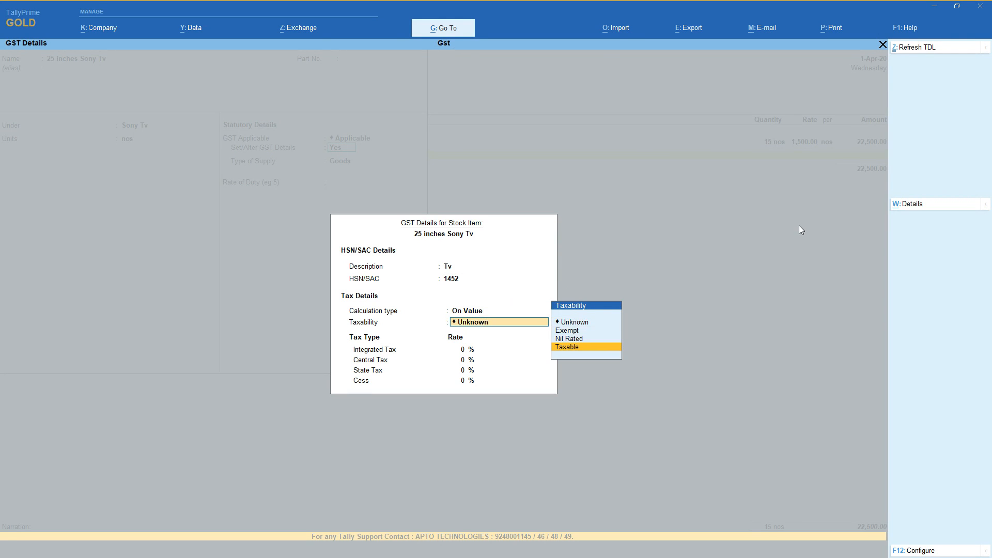
pyautogui.press('Return')
pyautogui.write('5')
pyautogui.press('Return')
pyautogui.press('Return')
pyautogui.press('Return')
pyautogui.press('Return')
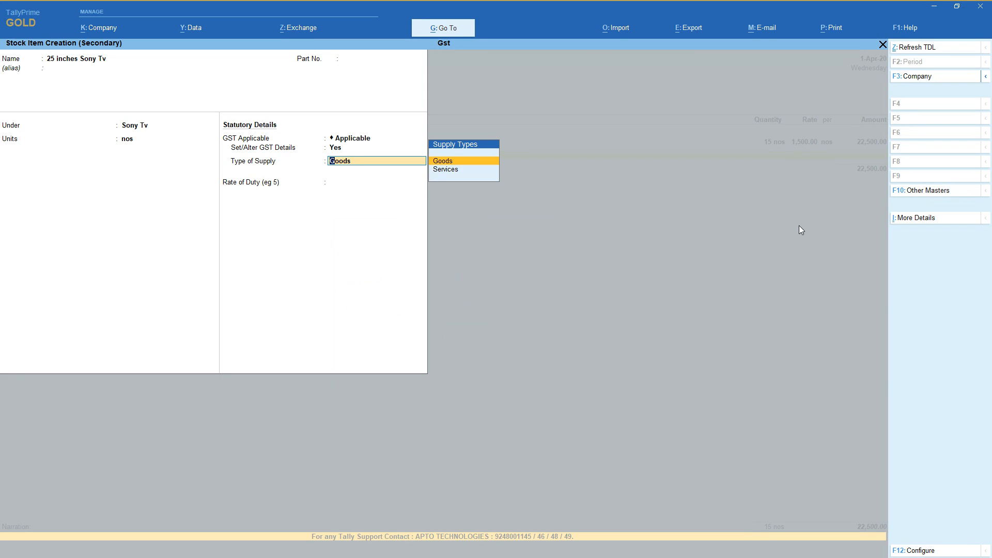
# Keep the supply type as Goods with a rate of duty of 0, and save the stock item.
pyautogui.press('Return')
pyautogui.write('5')
pyautogui.press('Return')
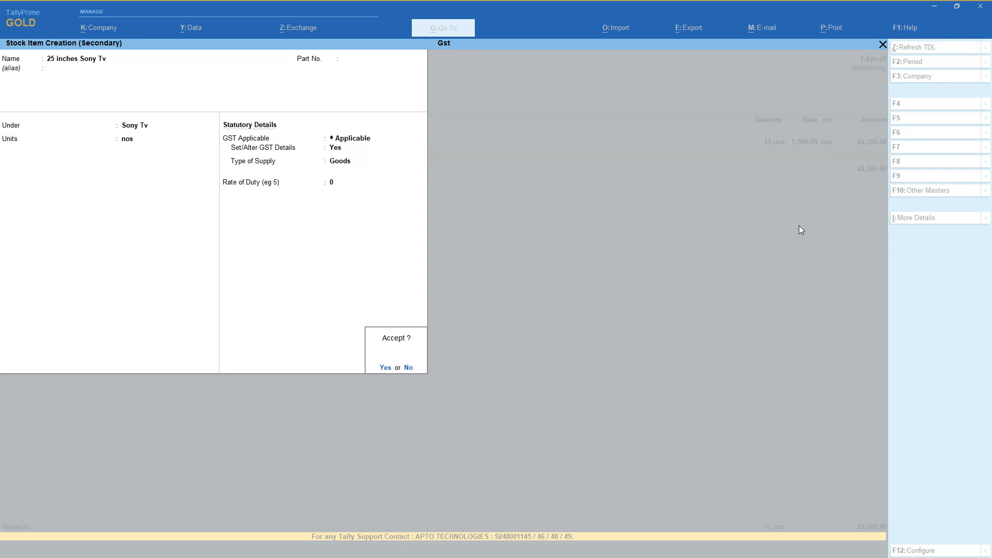
pyautogui.press('y')
# Set the 25 inches Sony Tv line to 15 nos at a rate of 16,000.00.
pyautogui.write('15')
pyautogui.press('Return')
pyautogui.write('16,000')
pyautogui.press('Return')
pyautogui.press('Return')
pyautogui.press('Return')
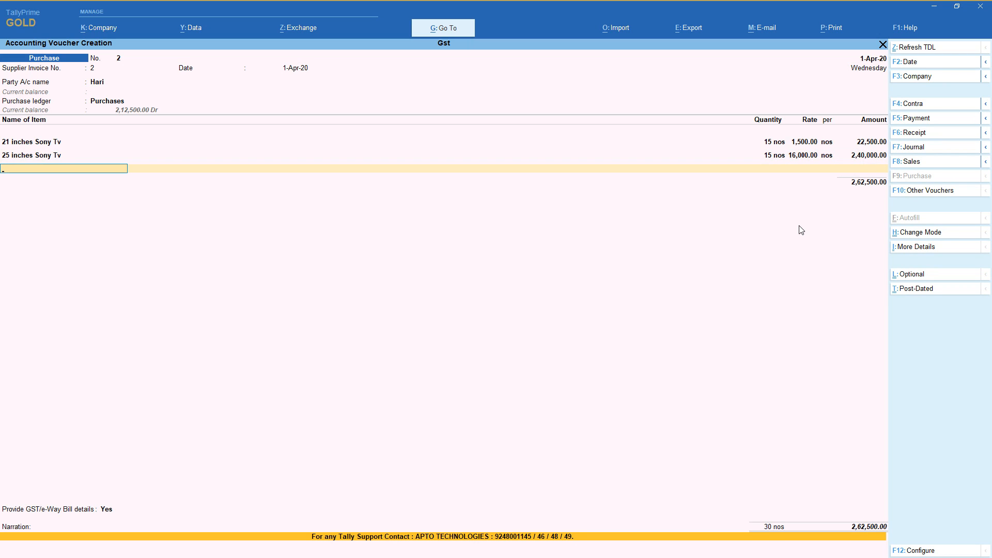
# End the item list and add the Cgst ledger to the purchase voucher.
pyautogui.press('Return')
pyautogui.write('c')
pyautogui.press('Return')
# Review the Cgst ledger's group, duty type, tax type and rounding settings, and return to its voucher amount.
pyautogui.press('BackSpace')
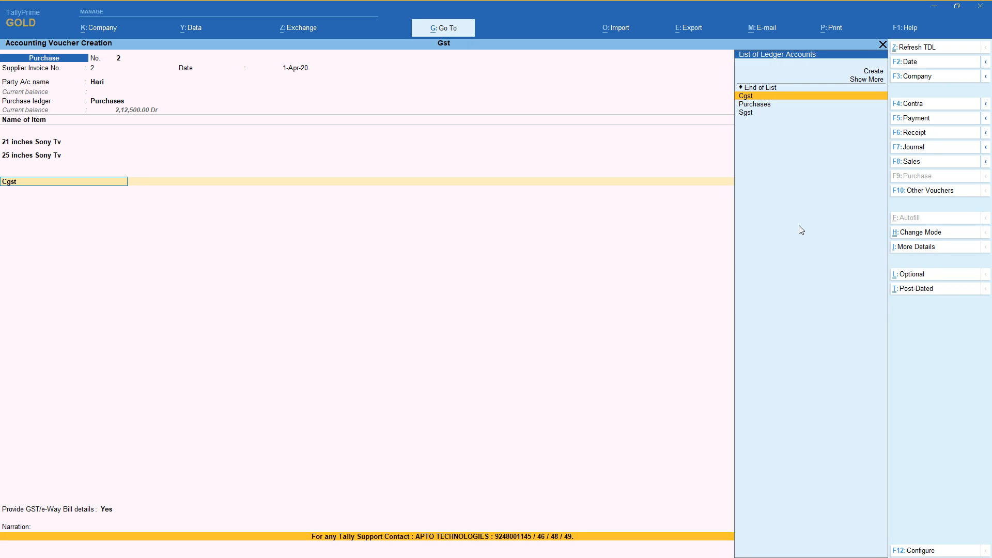
pyautogui.hotkey('ctrl', 'Return')
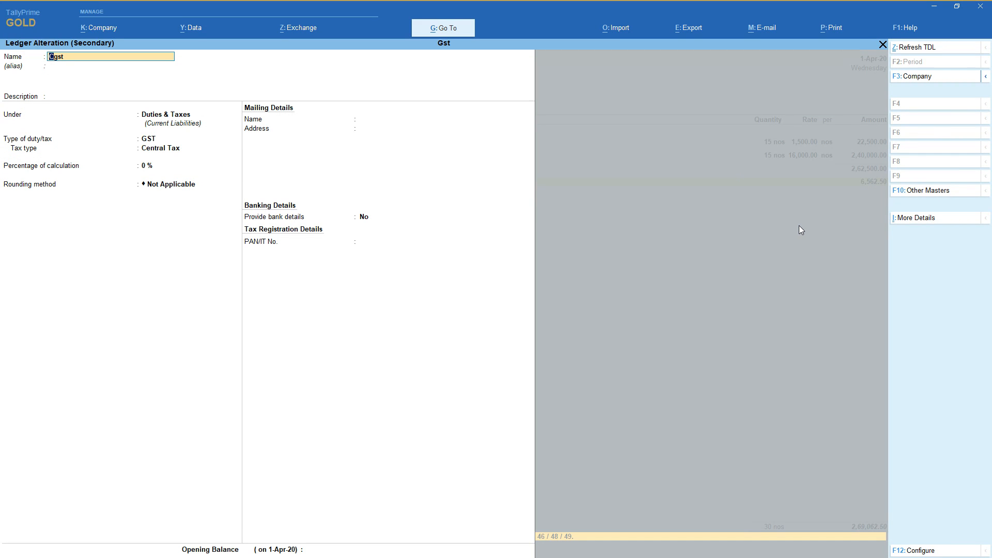
pyautogui.press('Return')
pyautogui.press('Return')
pyautogui.press('Return')
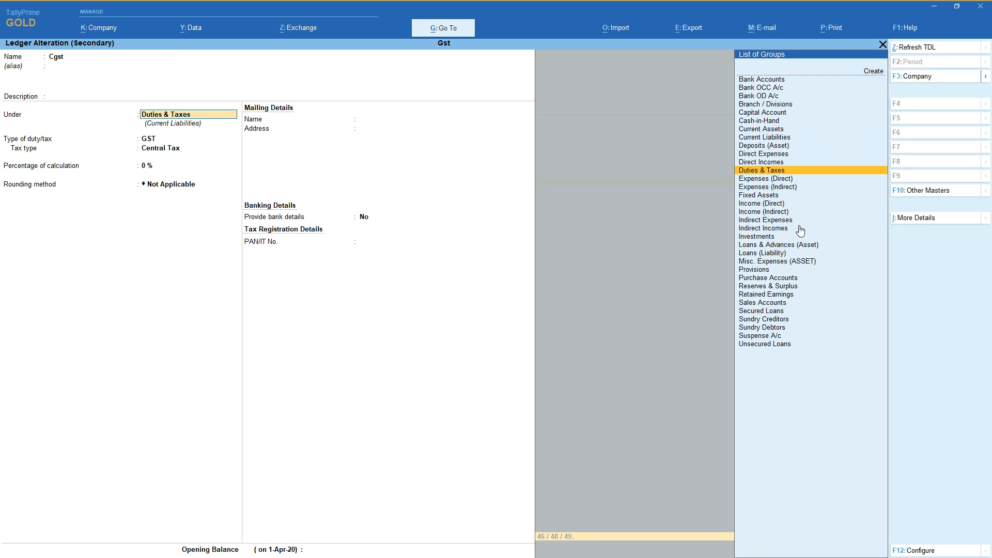
pyautogui.press('Return')
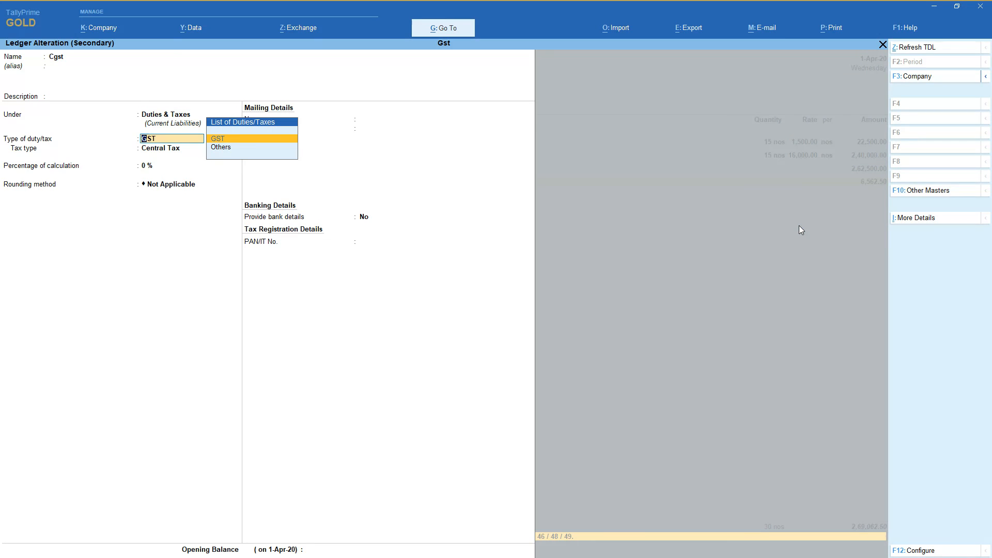
pyautogui.press('Return')
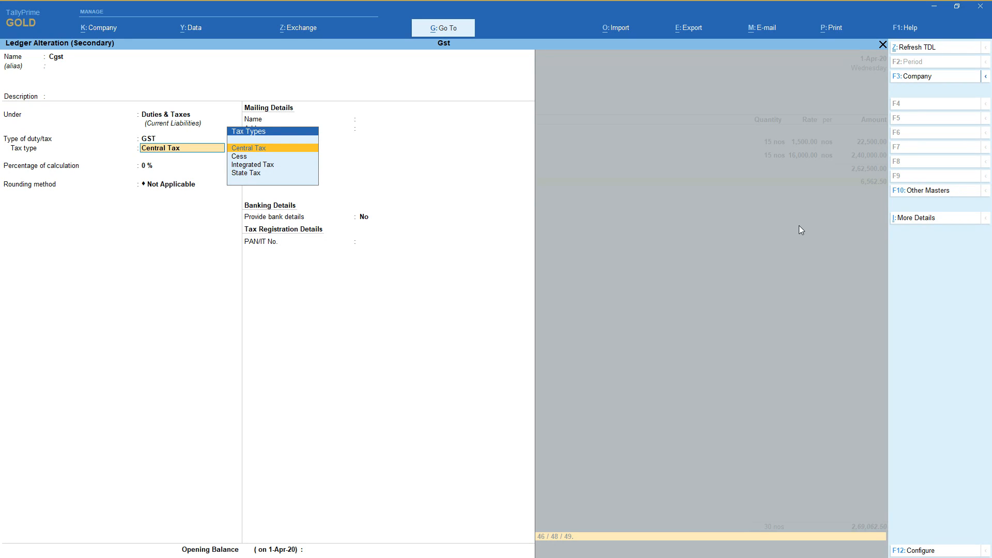
pyautogui.press('Return')
pyautogui.press('Return')
pyautogui.press('Return')
pyautogui.press('Return')
pyautogui.press('Return')
pyautogui.press('Return')
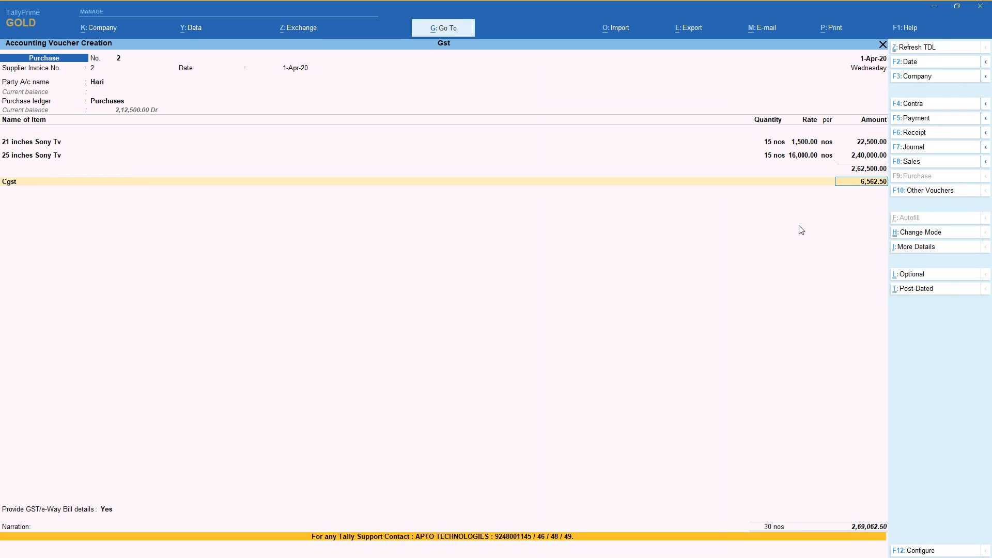
# Add the Sgst ledger to the purchase voucher and accept its calculated amount.
pyautogui.write('sg')
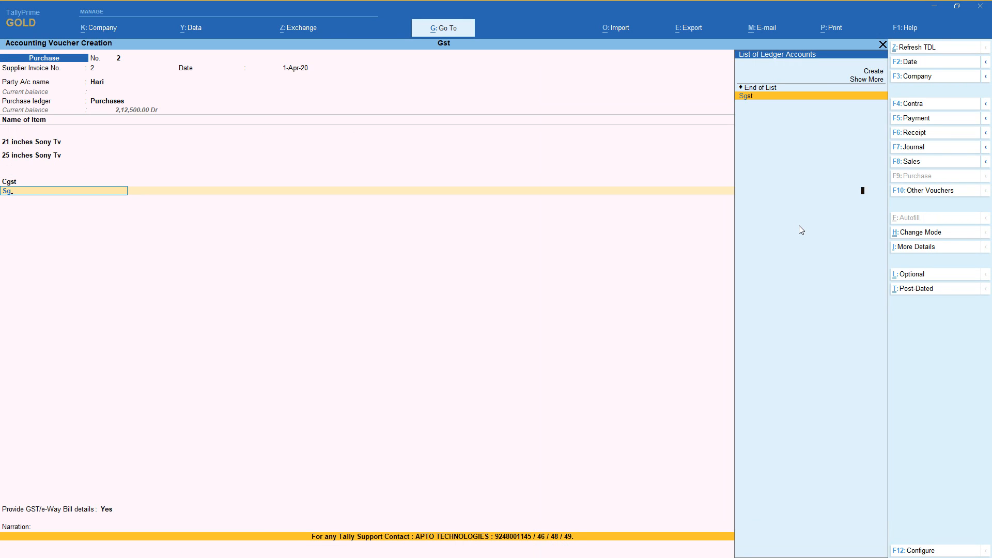
pyautogui.press('Return')
pyautogui.press('Return')
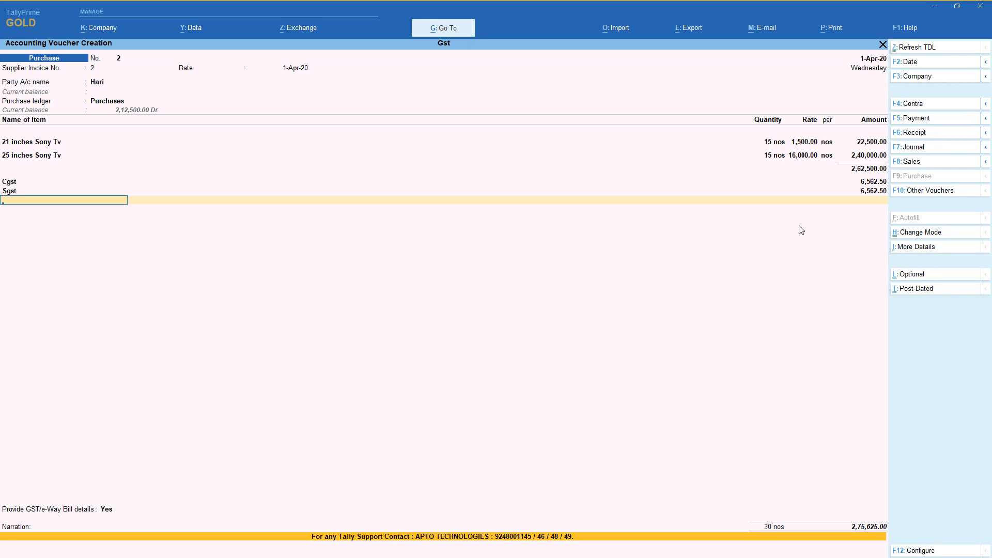
# Examine the voucher's GST tax analysis in detailed form for the Cgst ledger, including each TV item's central and state tax.
pyautogui.click(933, 249)
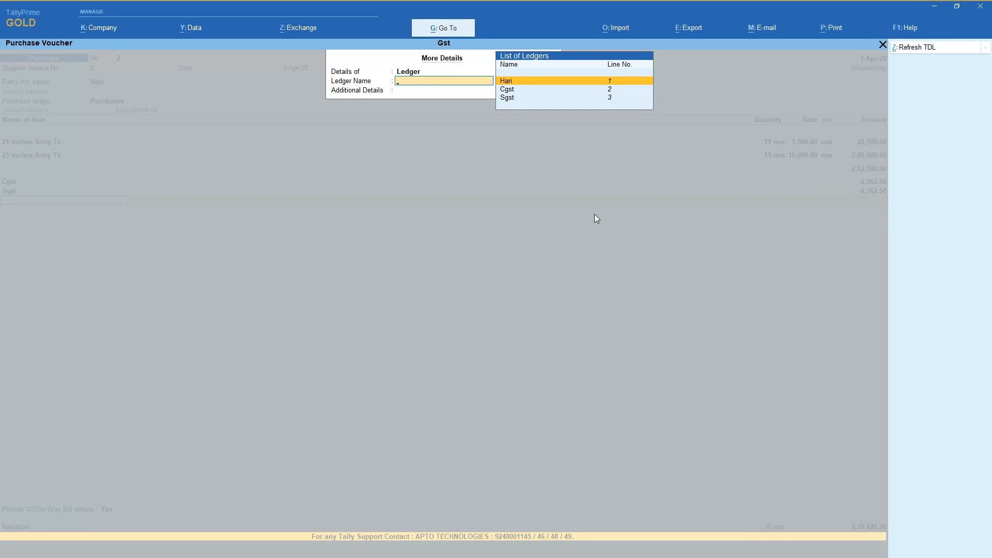
pyautogui.press('Down')
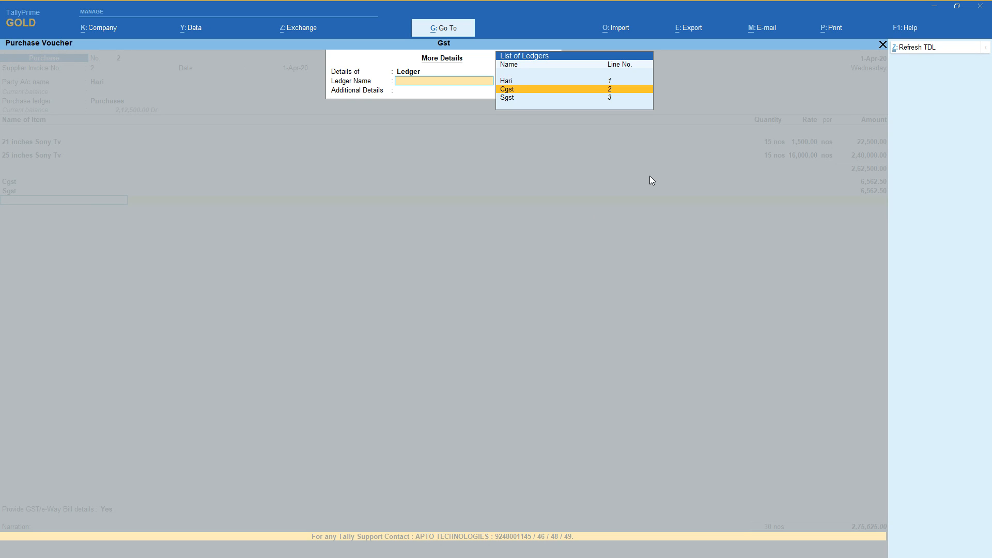
pyautogui.press('Return')
pyautogui.press('Down')
pyautogui.press('Down')
pyautogui.press('Down')
pyautogui.press('Down')
pyautogui.press('Down')
pyautogui.press('Down')
pyautogui.press('Down')
pyautogui.press('Down')
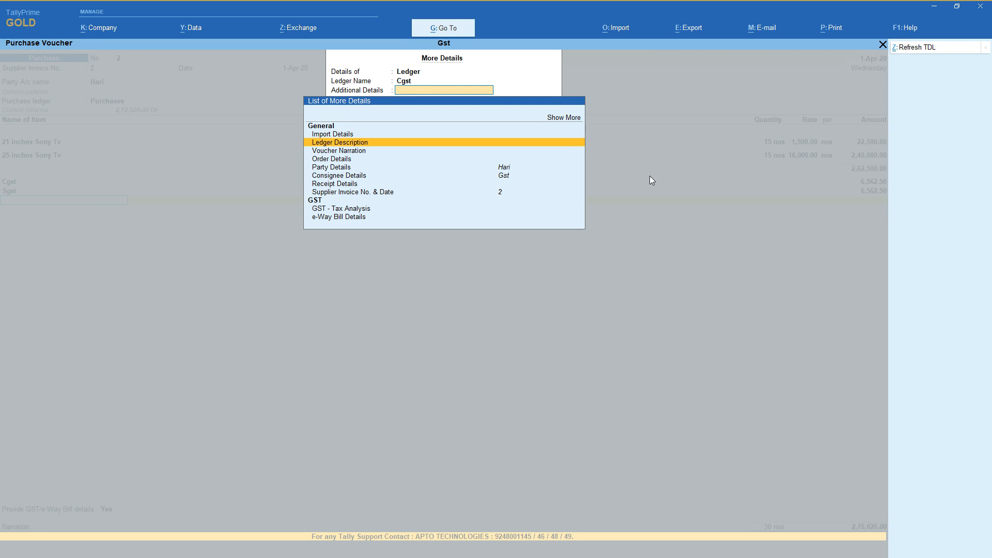
pyautogui.press('Return')
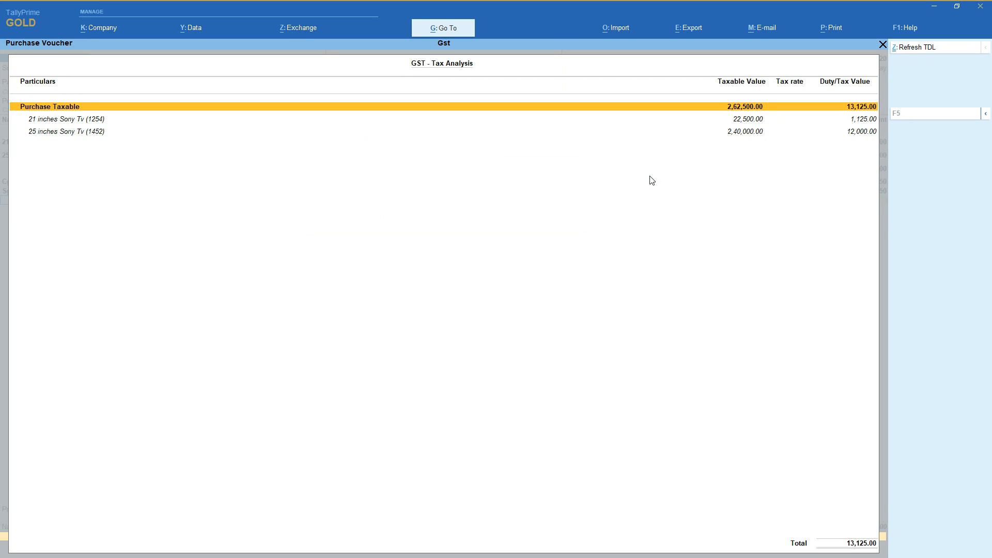
pyautogui.click(986, 115)
pyautogui.click(838, 137)
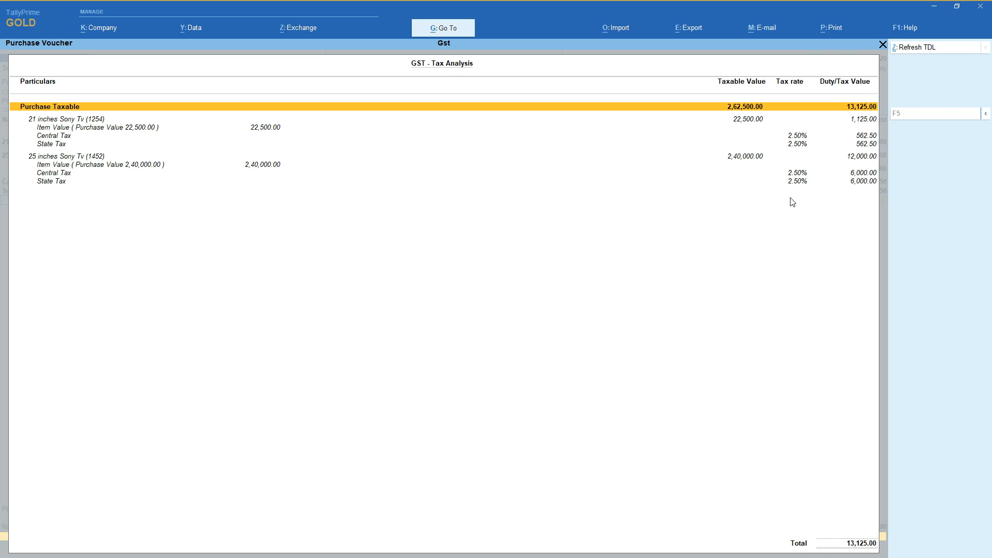
pyautogui.press('Escape')
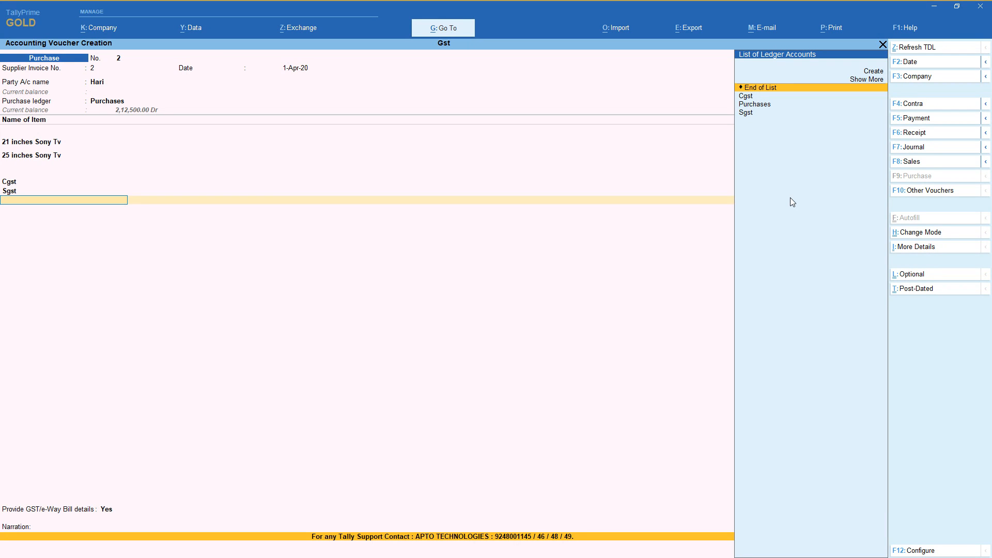
# End the ledger list, set Provide GST/e-Way Bill details to No, and save purchase voucher 2 with a blank narration.
pyautogui.press('Return')
pyautogui.press('Up')
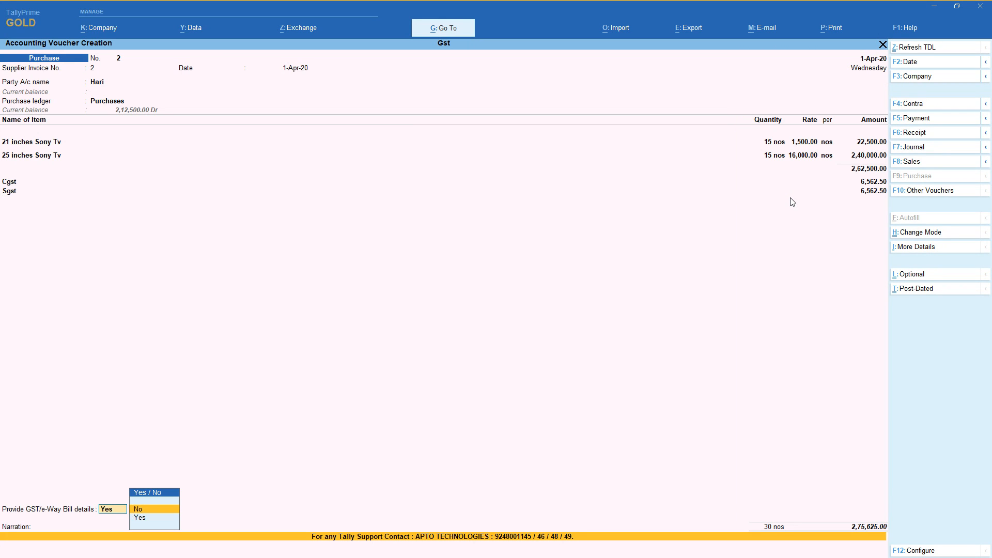
pyautogui.press('Return')
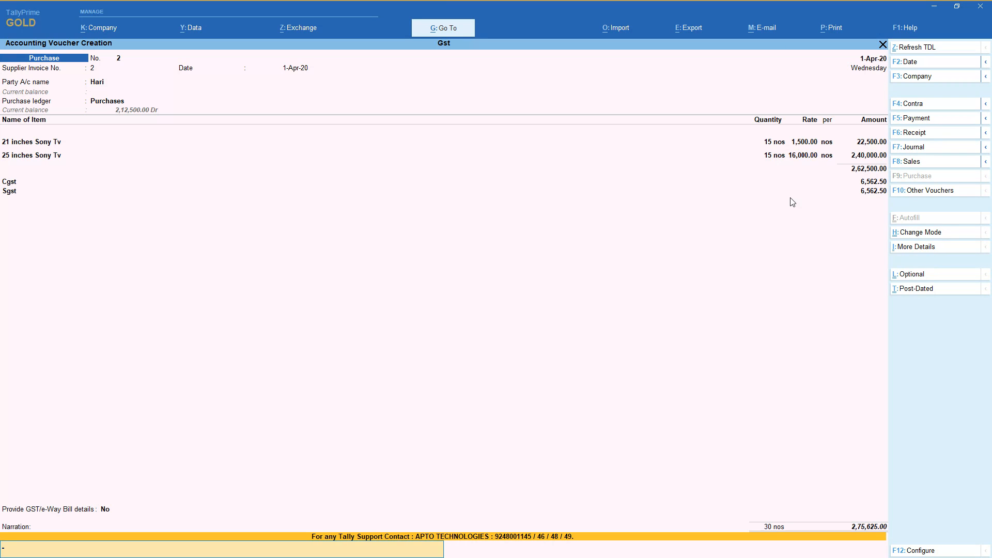
pyautogui.press('Return')
pyautogui.press('Return')
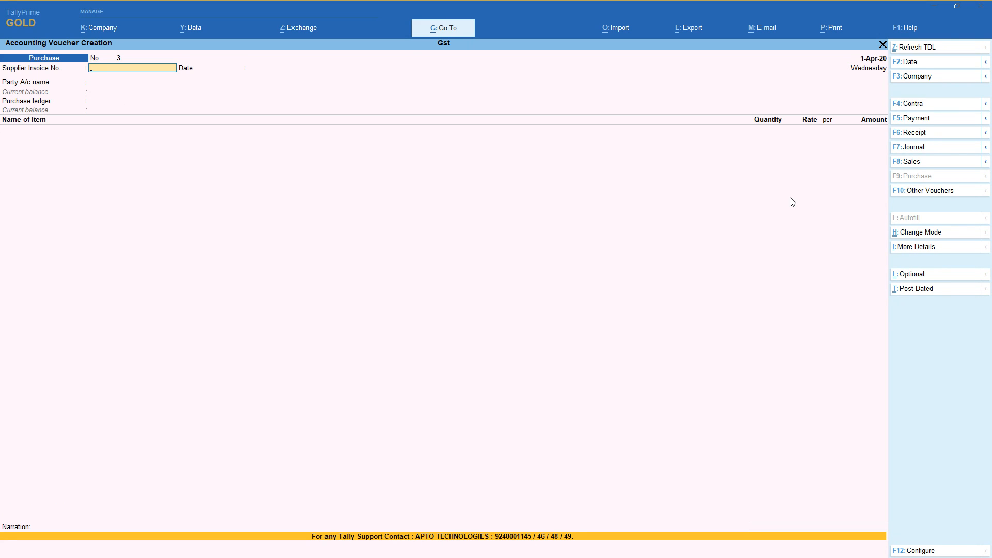
# Set the new purchase voucher's supplier invoice number to 3 and keep the date 1-Apr-20.
pyautogui.write('3')
pyautogui.press('Return')
pyautogui.press('Return')
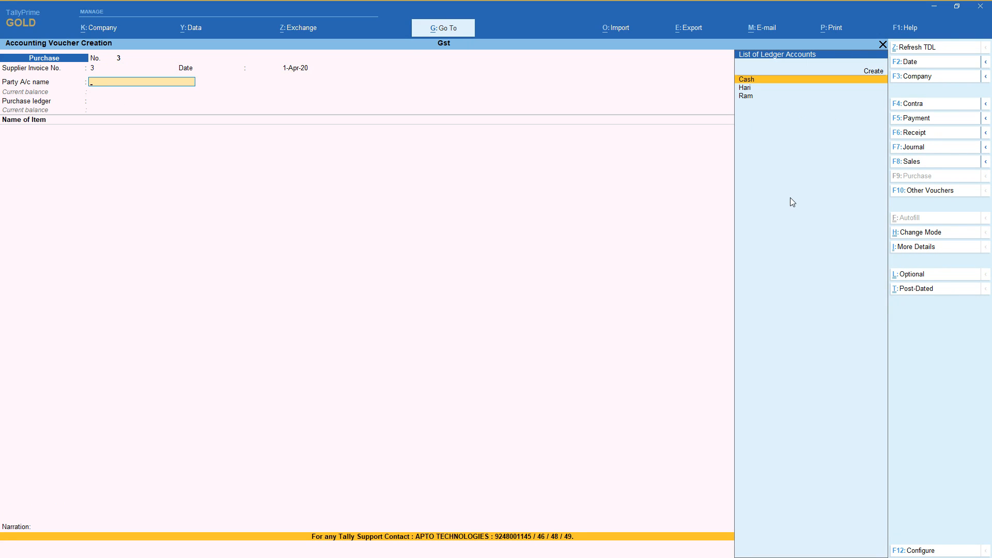
# Create a new party ledger with the supplier's name under Sundry Creditors, leaving alias, description and address blank.
pyautogui.hotkey('alt', 'c')
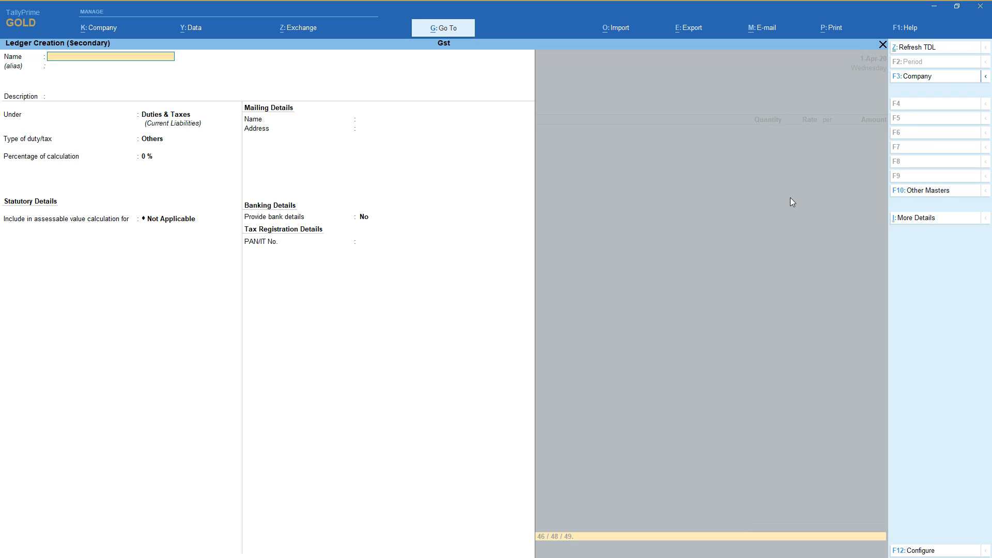
pyautogui.write('Uma')
pyautogui.press('Return')
pyautogui.press('Return')
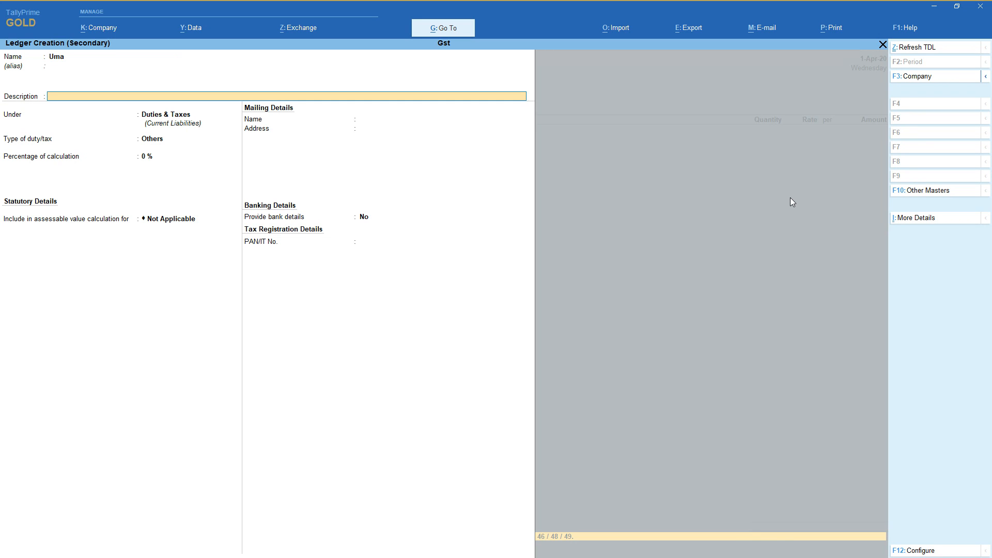
pyautogui.press('Return')
pyautogui.write('Sun')
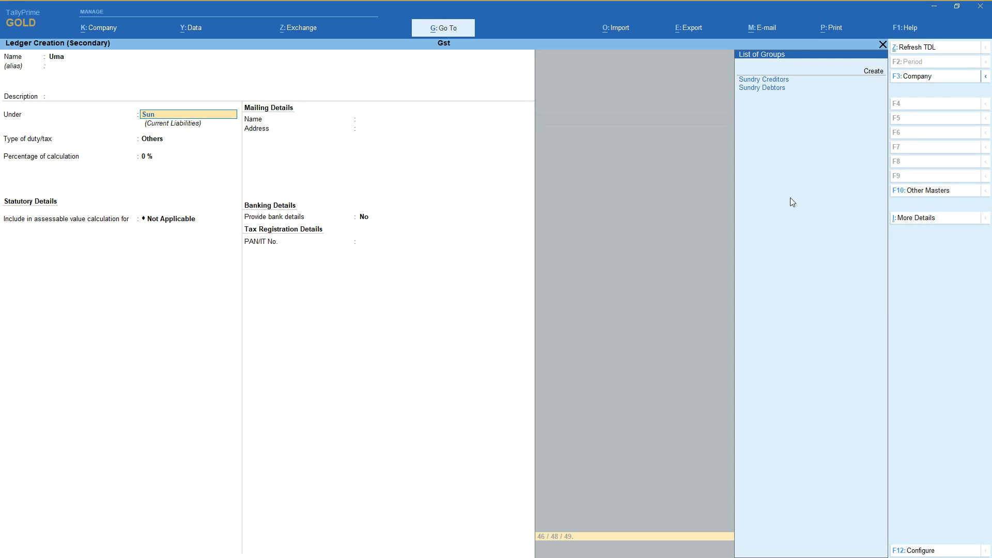
pyautogui.press('Return')
# Keep the supplier's state as Andhra Pradesh, set the registration type to Unregistered, and save the ledger.
pyautogui.press('Return')
pyautogui.press('Return')
pyautogui.press('Return')
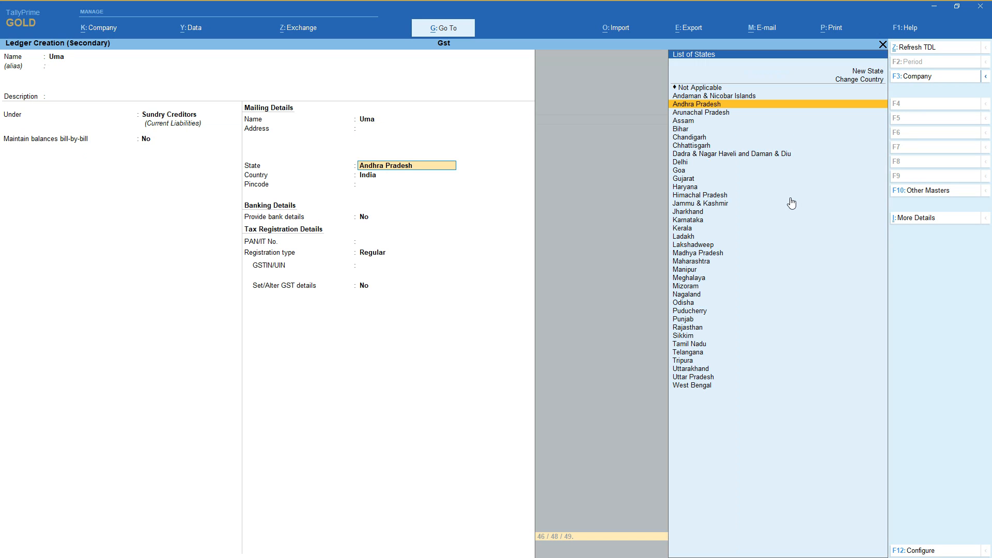
pyautogui.press('Return')
pyautogui.press('Return')
pyautogui.press('Return')
pyautogui.press('Return')
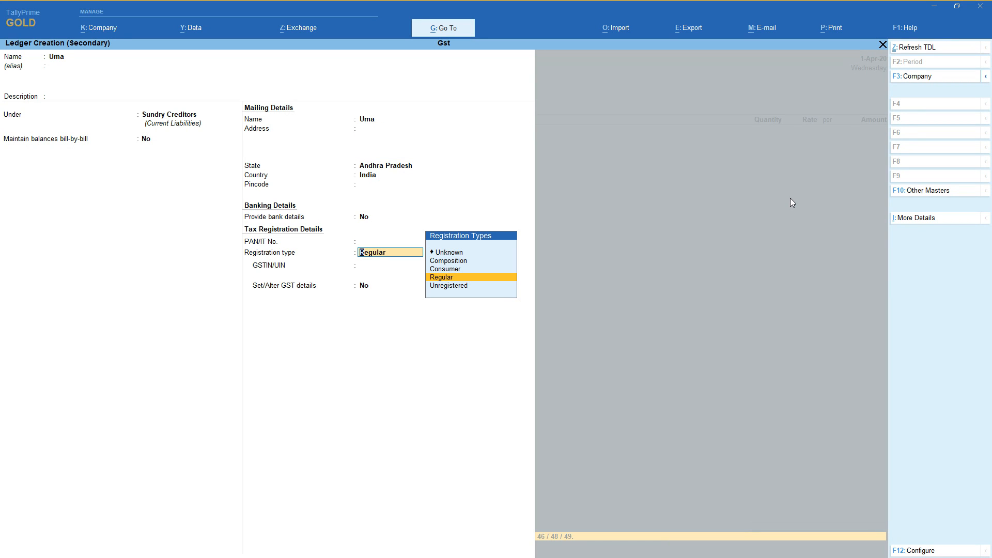
pyautogui.press('Up')
pyautogui.press('Up')
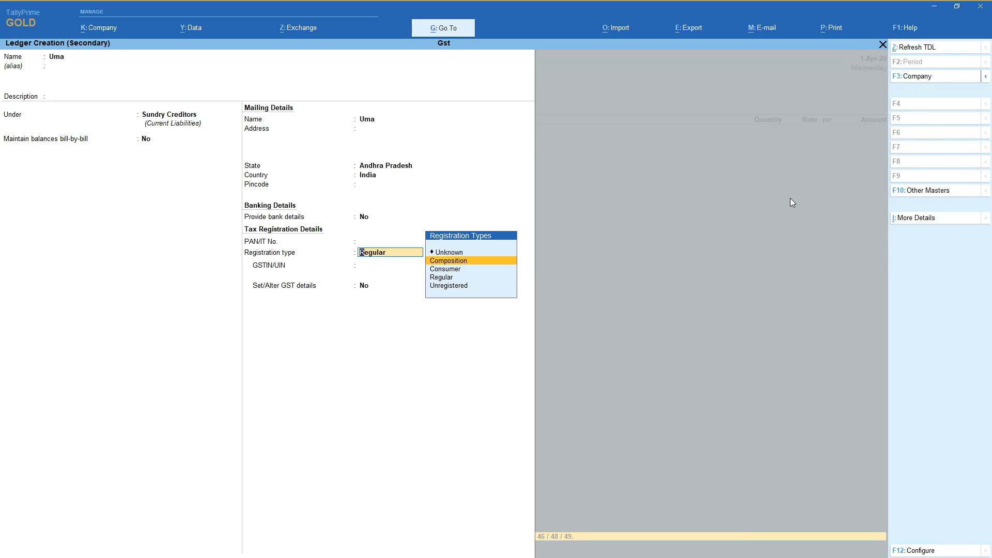
pyautogui.press('Down')
pyautogui.press('Down')
pyautogui.press('Down')
pyautogui.press('Return')
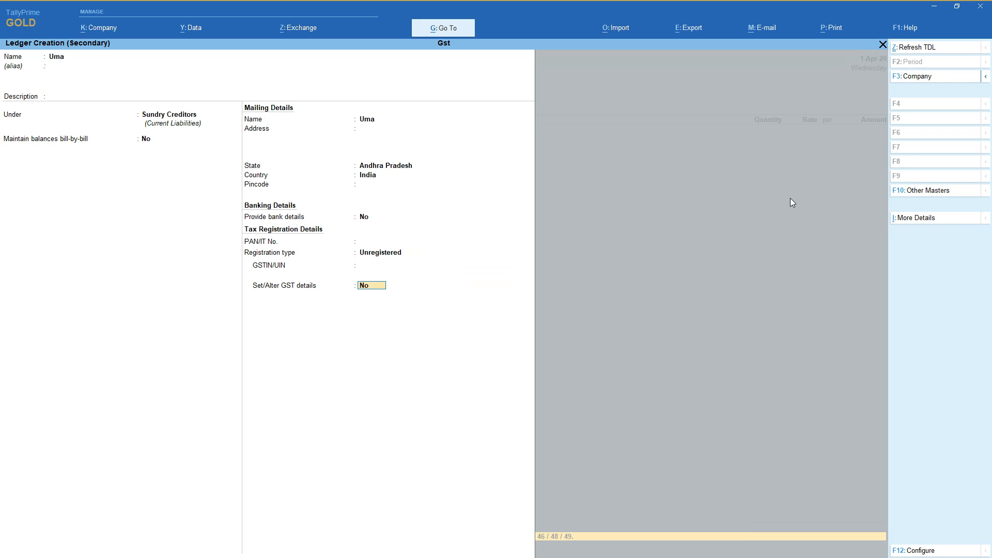
pyautogui.press('Return')
# Leave the receipt details blank, accept the supplier's party details, and keep Purchases as the purchase ledger.
pyautogui.press('Return')
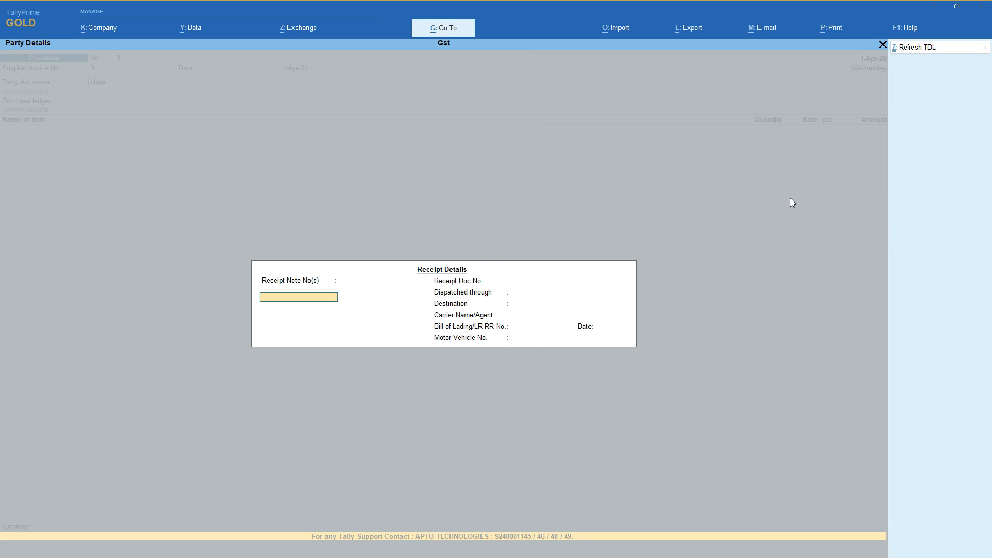
pyautogui.press('Return')
pyautogui.press('Return')
pyautogui.press('Return')
pyautogui.press('Return')
pyautogui.press('Return')
pyautogui.press('Return')
pyautogui.press('Return')
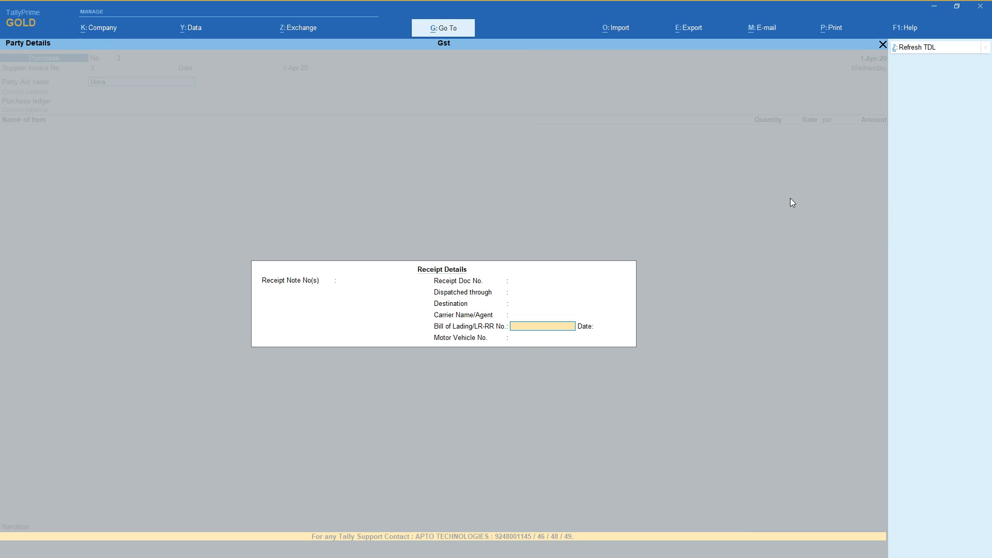
pyautogui.press('Return')
pyautogui.press('Return')
pyautogui.press('Return')
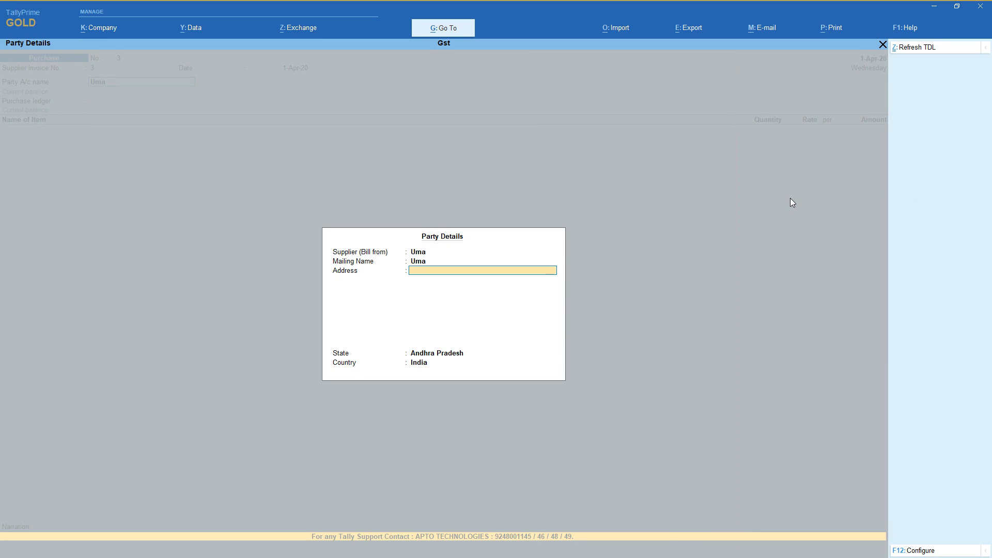
pyautogui.press('Return')
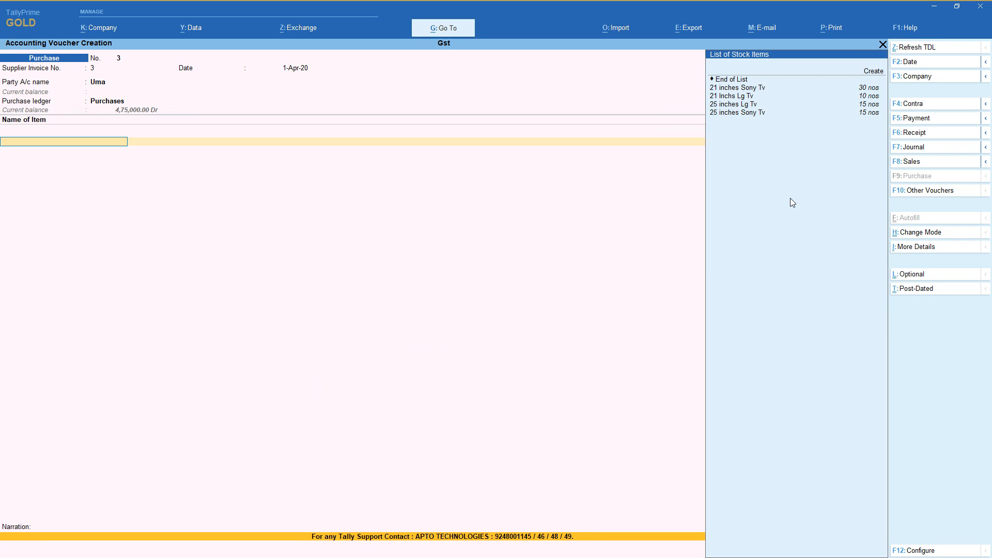
# Add 10 nos of 21 inches Sony Tv to the purchase voucher at a rate of 1,500.00.
pyautogui.press('Down')
pyautogui.press('Return')
pyautogui.write('0')
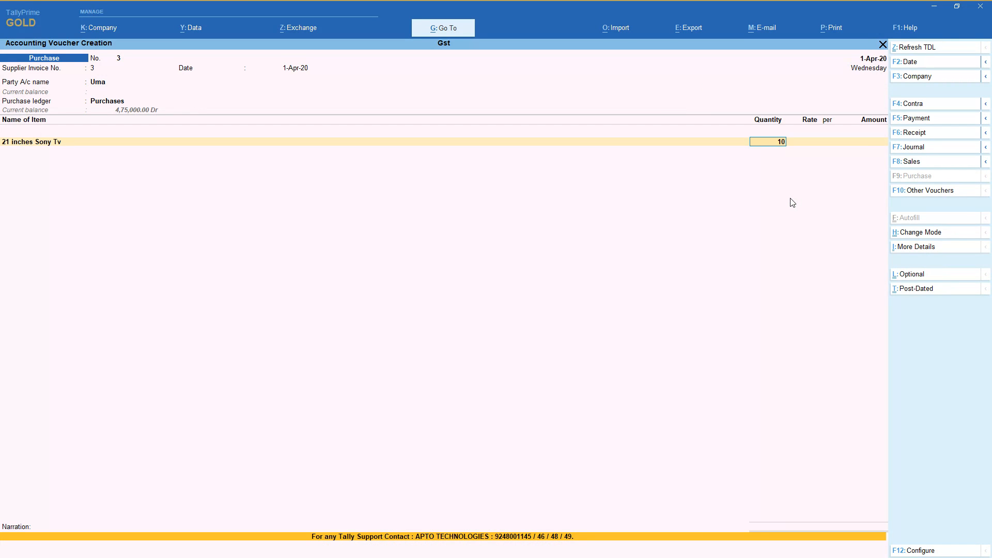
pyautogui.press('Return')
# Add the Cgst and Sgst ledgers with blank amounts below the item and save purchase voucher 3.
pyautogui.press('Return')
pyautogui.press('Return')
pyautogui.press('Return')
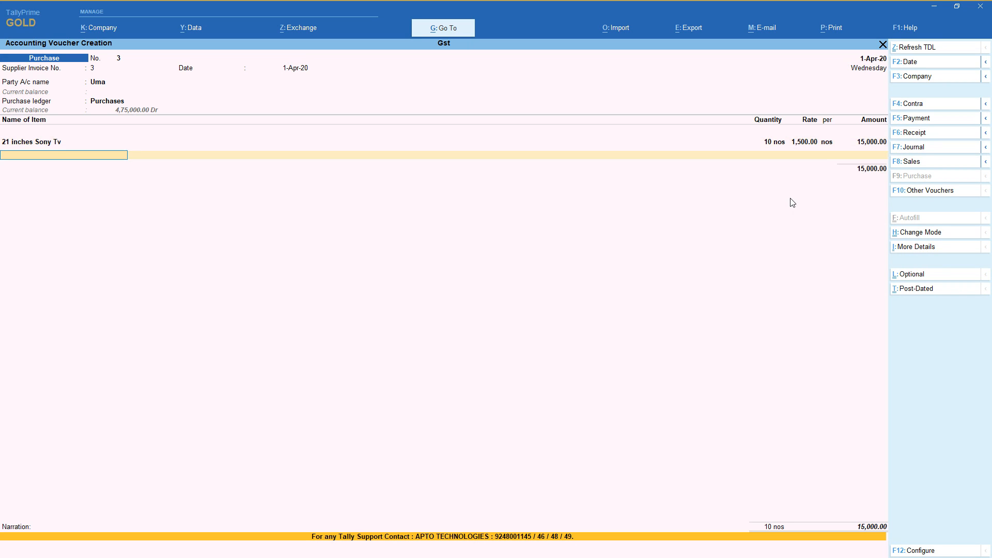
pyautogui.press('Return')
pyautogui.press('Return')
pyautogui.write('s')
pyautogui.press('Return')
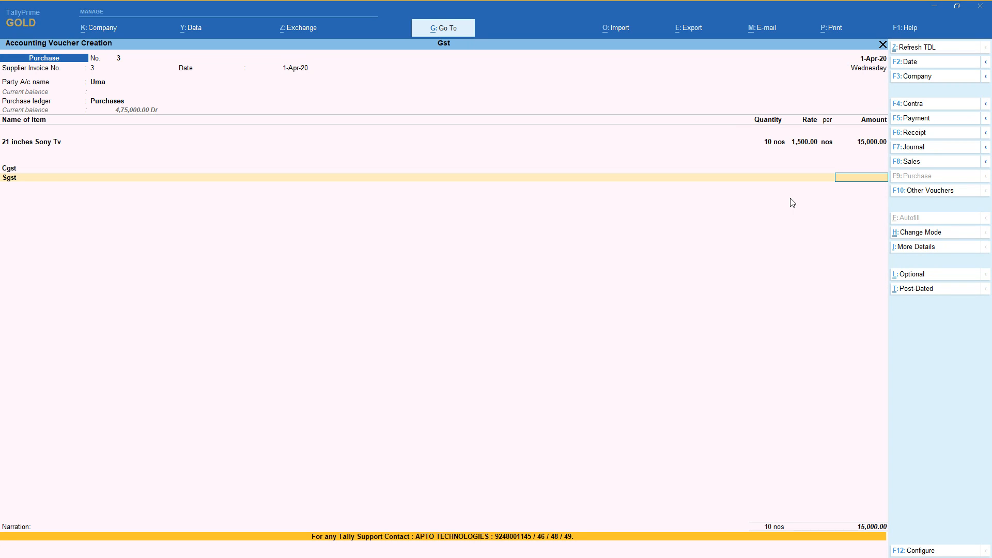
pyautogui.press('Return')
pyautogui.press('Return')
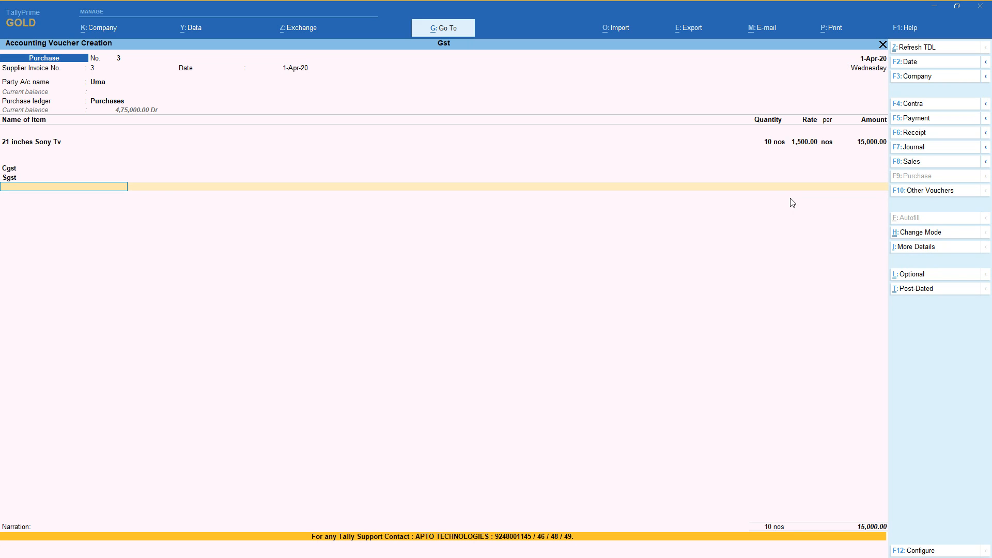
pyautogui.press('Return')
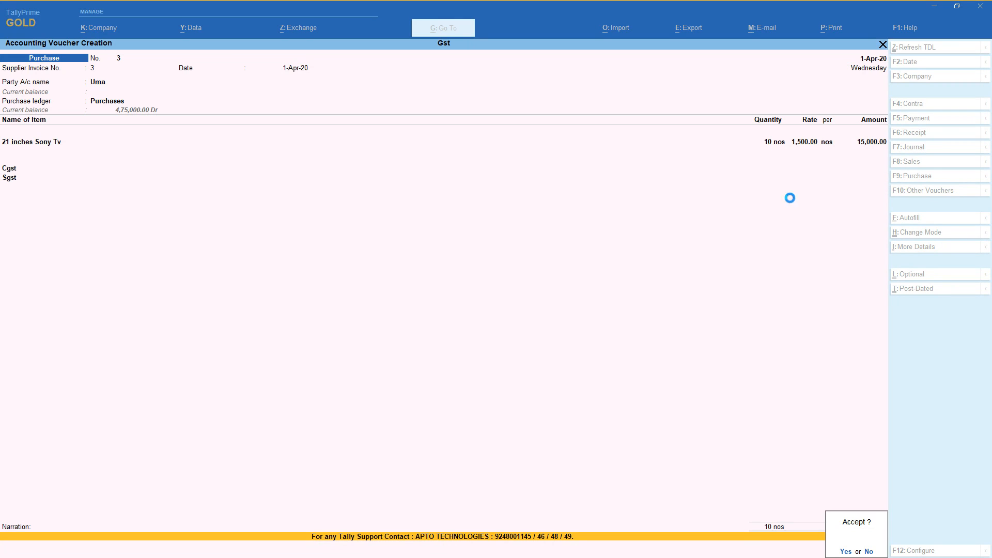
pyautogui.press('Return')
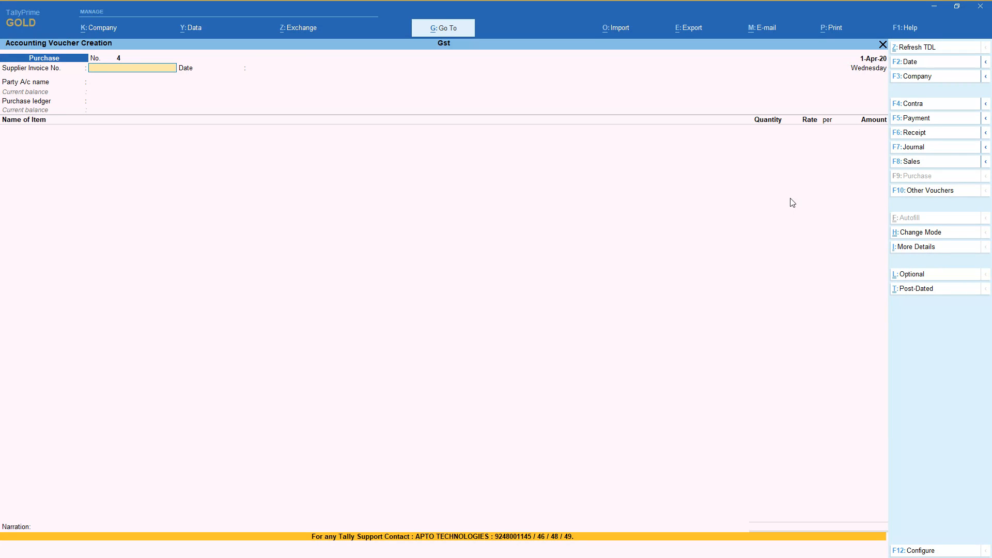
# Set the next purchase voucher's supplier invoice number to 4 and keep the date 1-Apr-20.
pyautogui.write('4')
pyautogui.press('Return')
pyautogui.press('Return')
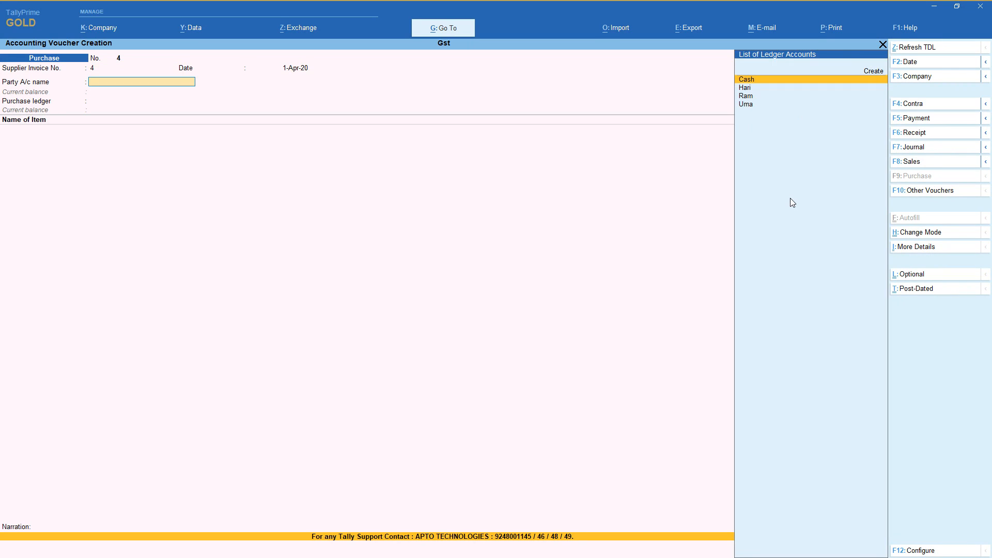
# Create another party ledger with the new supplier's name, keeping Sundry Creditors as its group.
pyautogui.hotkey('alt', 'c')
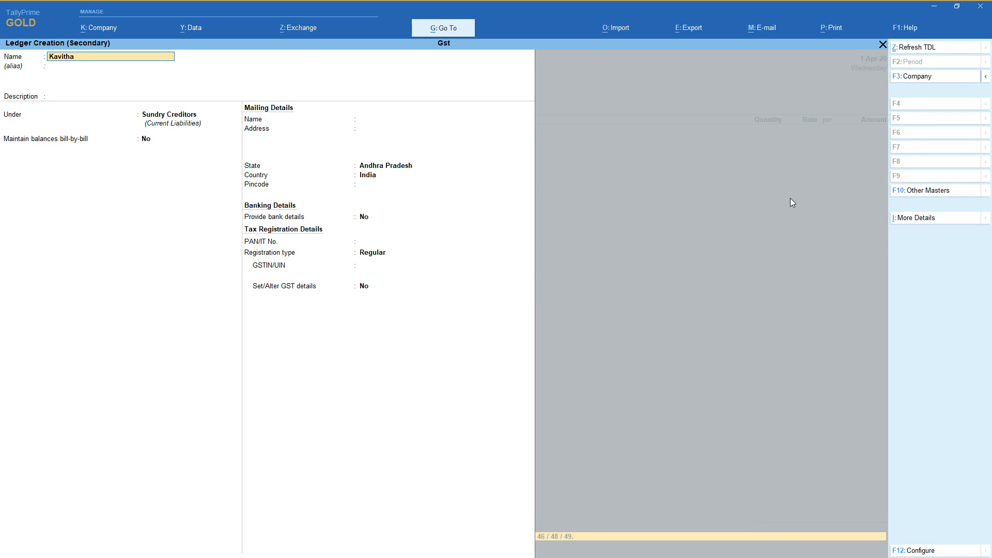
pyautogui.press('Return')
pyautogui.press('Return')
pyautogui.press('Return')
pyautogui.press('Return')
pyautogui.press('Return')
pyautogui.press('Return')
pyautogui.press('Return')
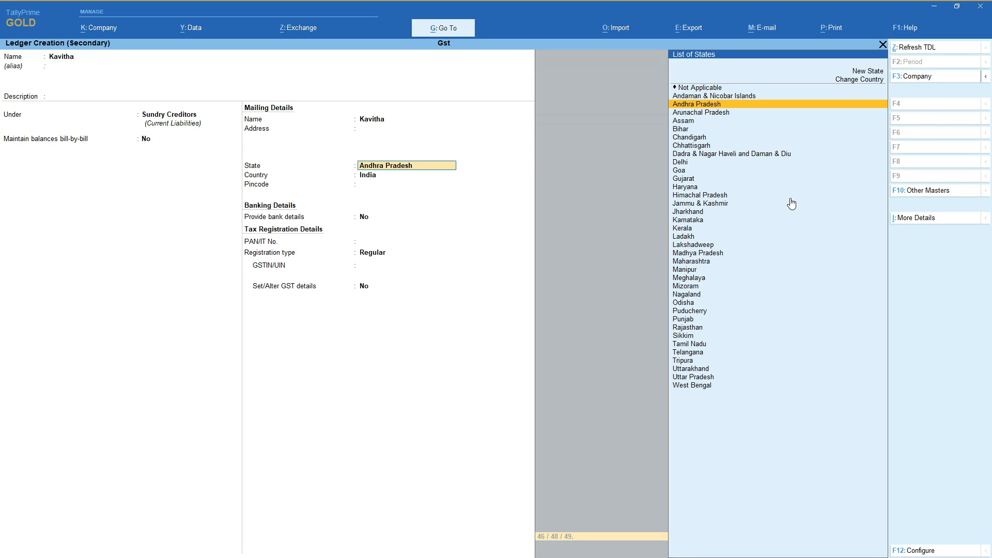
# Set the supplier's state to Karnataka, keep the Regular registration type with a blank GSTIN, and save the ledger.
pyautogui.write('kar')
pyautogui.press('Return')
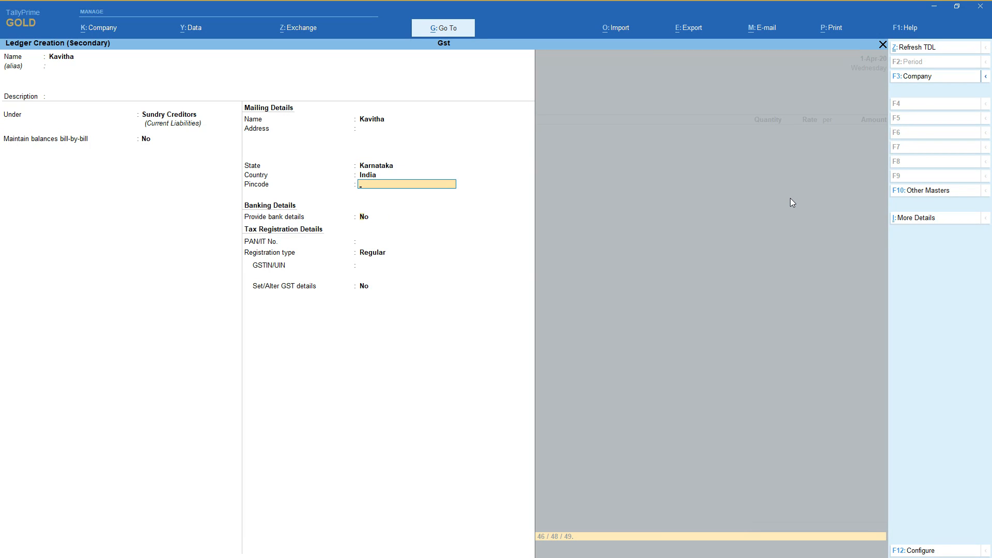
pyautogui.press('Return')
pyautogui.press('Return')
pyautogui.press('Return')
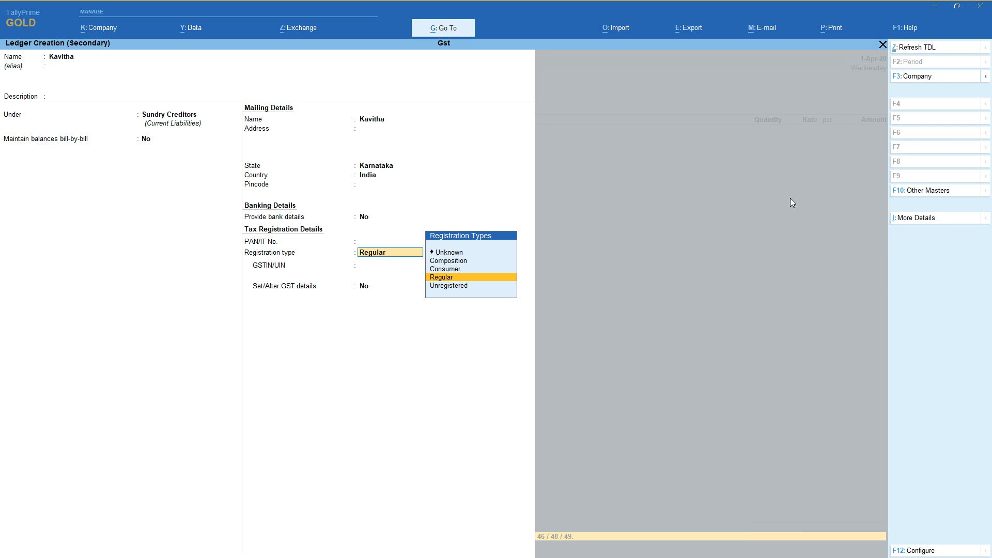
pyautogui.press('Return')
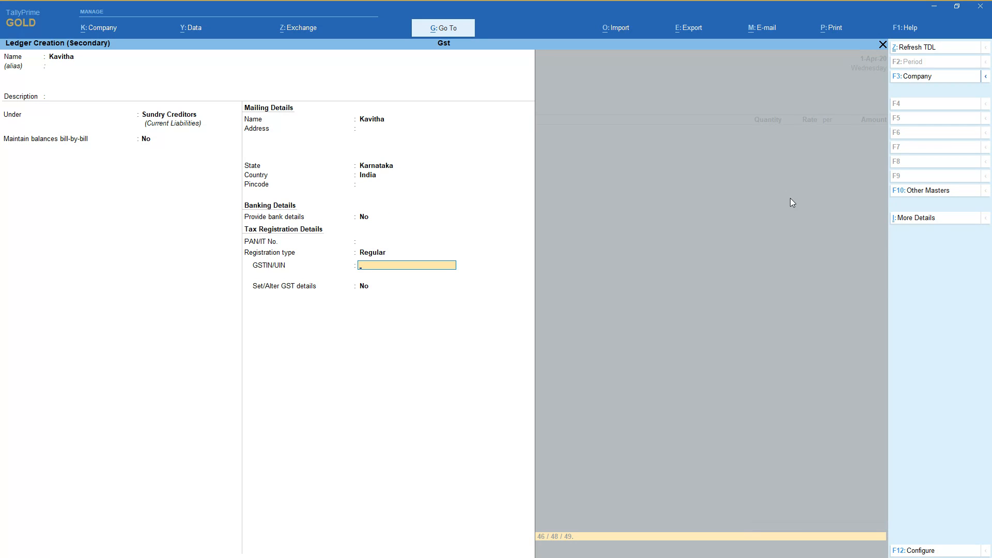
pyautogui.press('Return')
pyautogui.press('Return')
pyautogui.press('Return')
# Leave all receipt details blank for the Karnataka supplier and proceed to the party details.
pyautogui.press('Return')
pyautogui.press('Return')
pyautogui.press('Return')
pyautogui.press('Return')
pyautogui.press('Return')
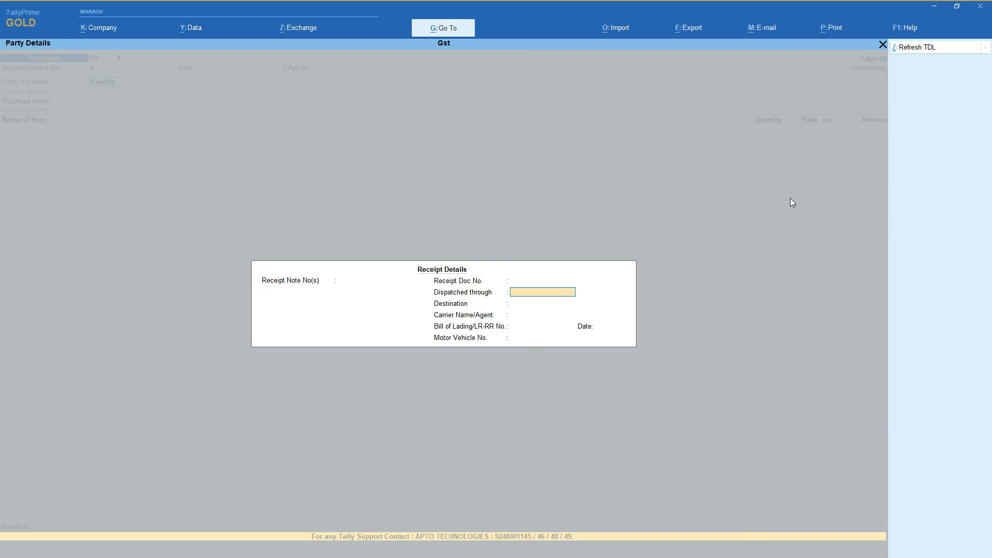
pyautogui.press('Return')
pyautogui.press('Return')
pyautogui.press('Return')
pyautogui.press('Return')
pyautogui.press('Return')
pyautogui.press('Return')
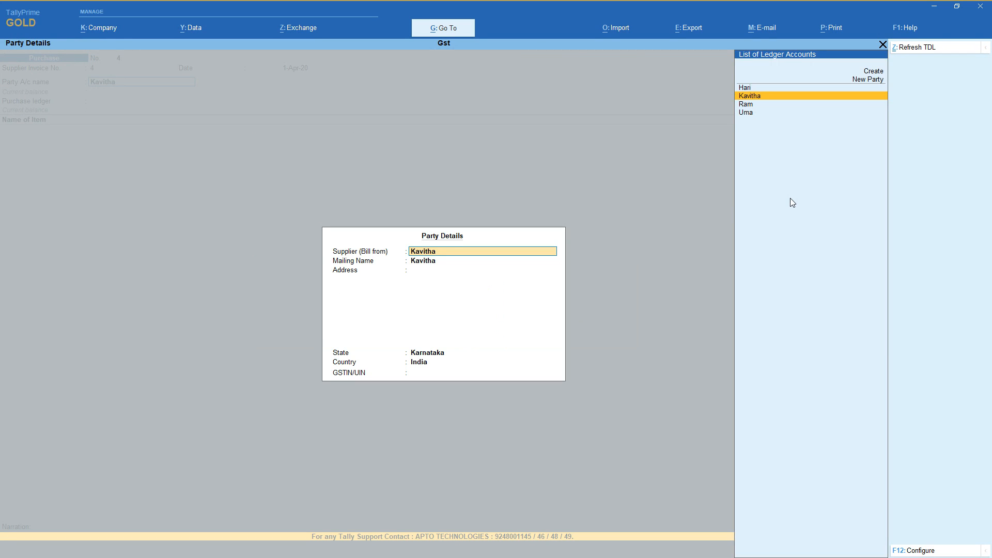
# Accept the Karnataka supplier's party details unchanged and use Purchases as the purchase ledger.
pyautogui.press('Return')
# Add 10 nos of 21 inches Sony Tv to the purchase at the rate of 1,500.00.
pyautogui.press('Return')
pyautogui.press('Return')
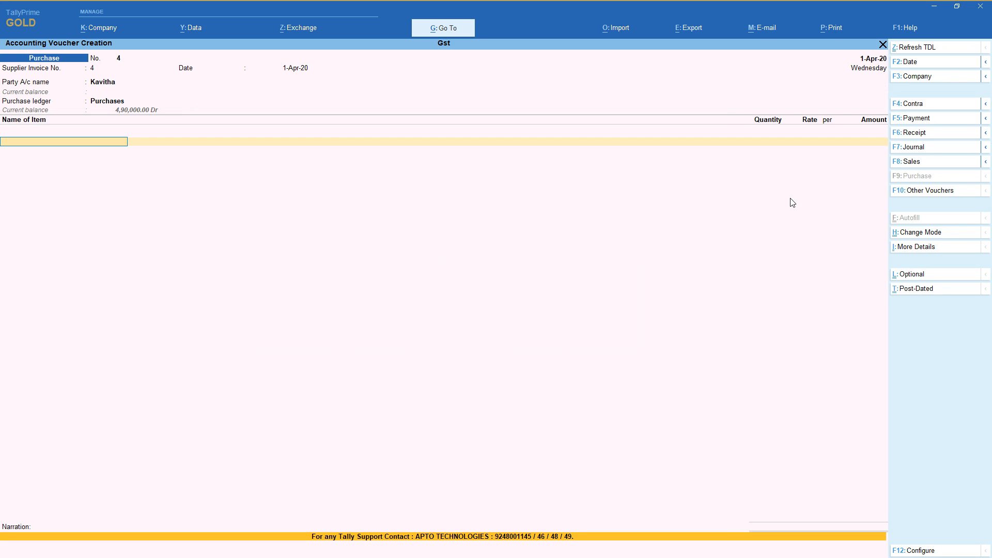
pyautogui.press('Down')
pyautogui.press('Return')
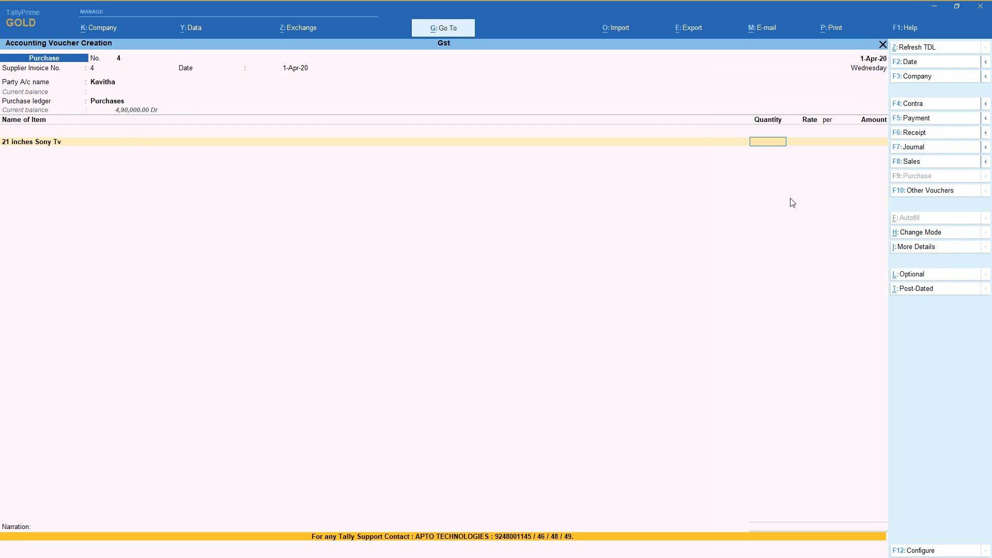
pyautogui.write('10')
pyautogui.press('Return')
# Add 20 nos of 21 Inchs Lg Tv to the purchase at the rate of 1,000.00.
pyautogui.press('Return')
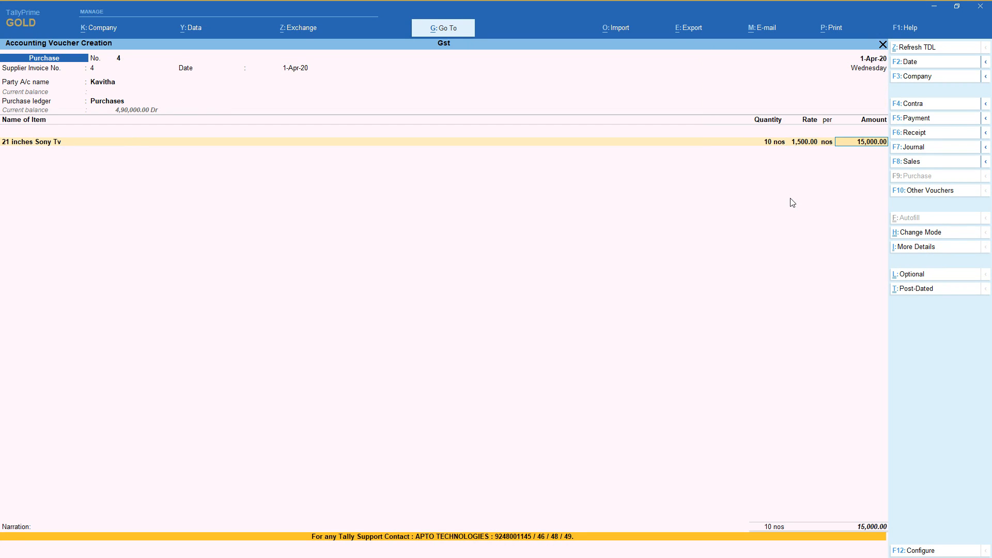
pyautogui.press('Return')
pyautogui.press('Down')
pyautogui.press('Down')
pyautogui.press('Return')
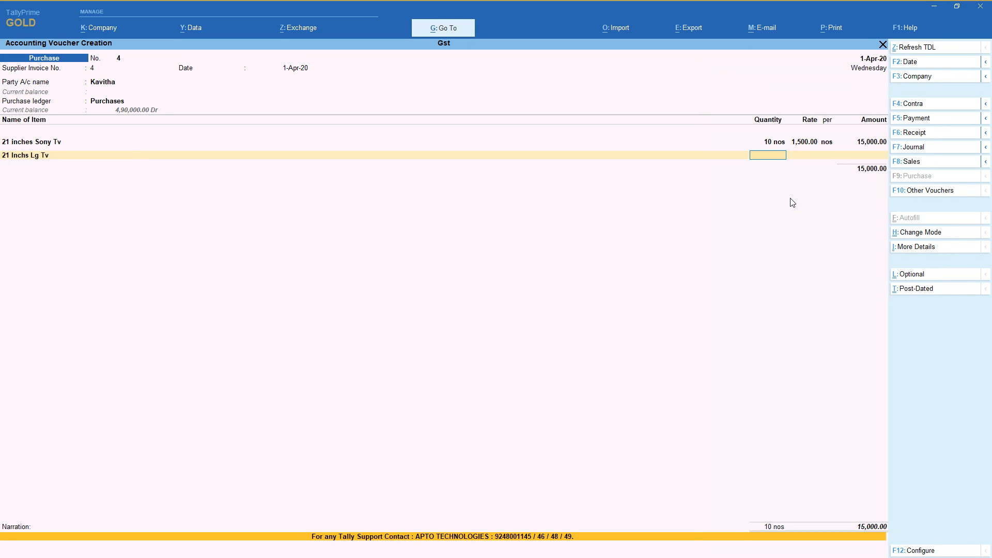
pyautogui.write('20')
pyautogui.press('Return')
pyautogui.press('Return')
pyautogui.press('Return')
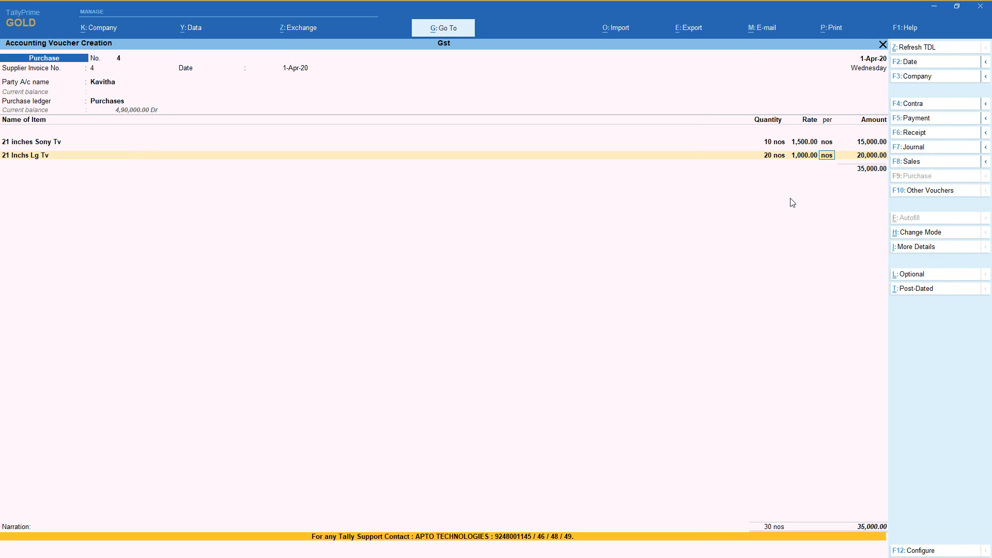
# Add 20 nos of 25 inches Lg Tv to the purchase at the rate of 12,000.00.
pyautogui.press('Down')
pyautogui.press('Down')
pyautogui.press('Down')
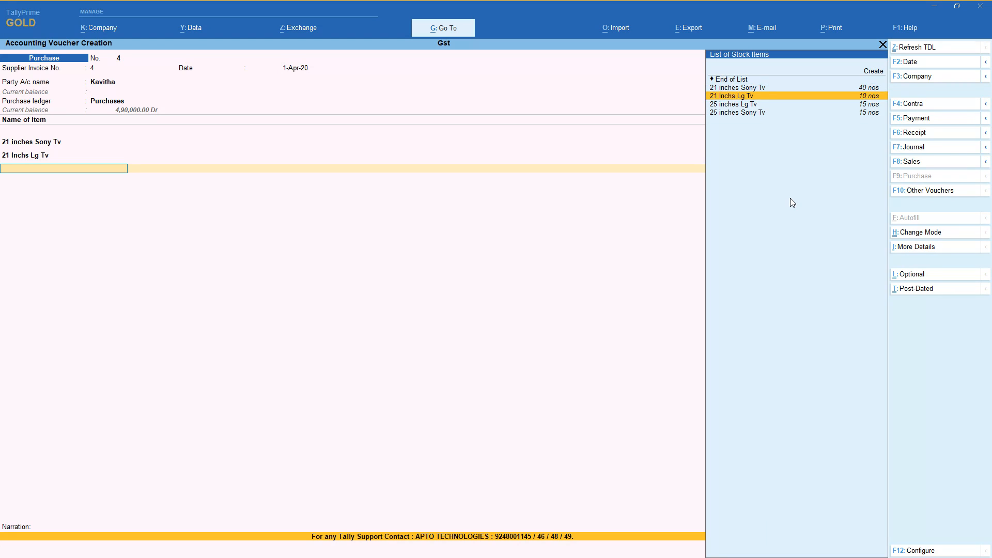
pyautogui.press('Return')
pyautogui.write('20')
pyautogui.press('Return')
pyautogui.press('Return')
pyautogui.press('Return')
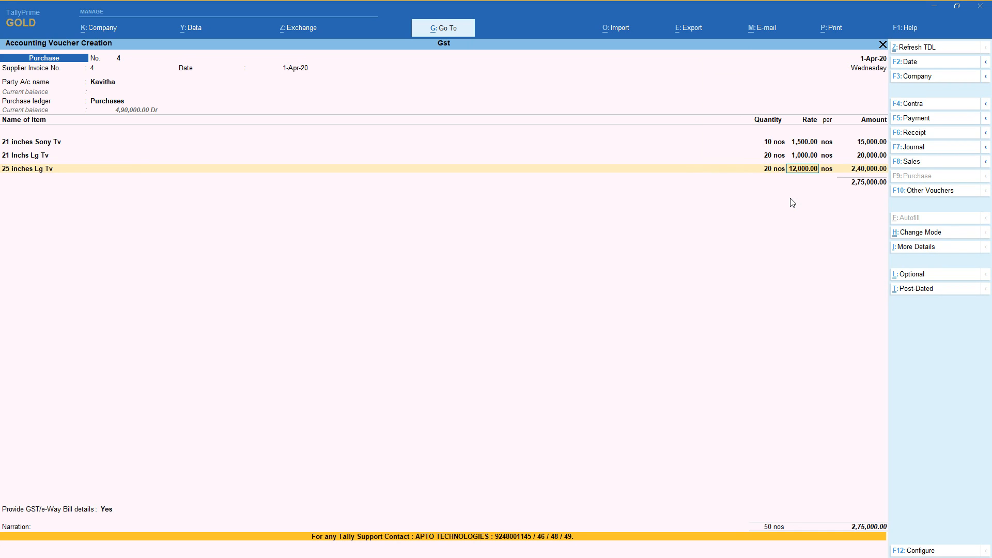
# Add 10 nos of 25 inches Sony Tv at the rate of 16,000.00 and end the item list.
pyautogui.press('Down')
pyautogui.press('Down')
pyautogui.press('Down')
pyautogui.press('Down')
pyautogui.press('Return')
pyautogui.write('10')
pyautogui.press('Return')
pyautogui.press('Return')
pyautogui.press('Return')
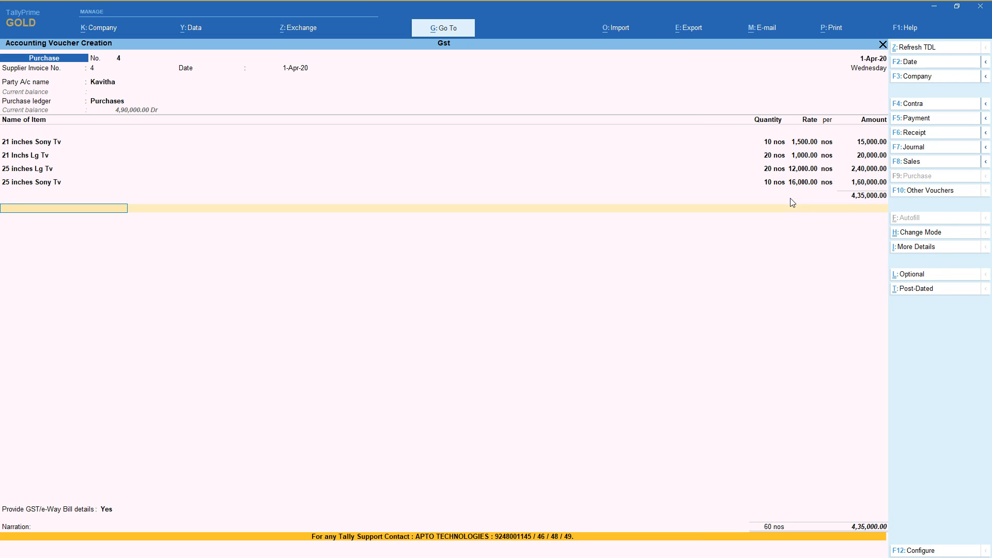
pyautogui.press('Return')
pyautogui.press('Return')
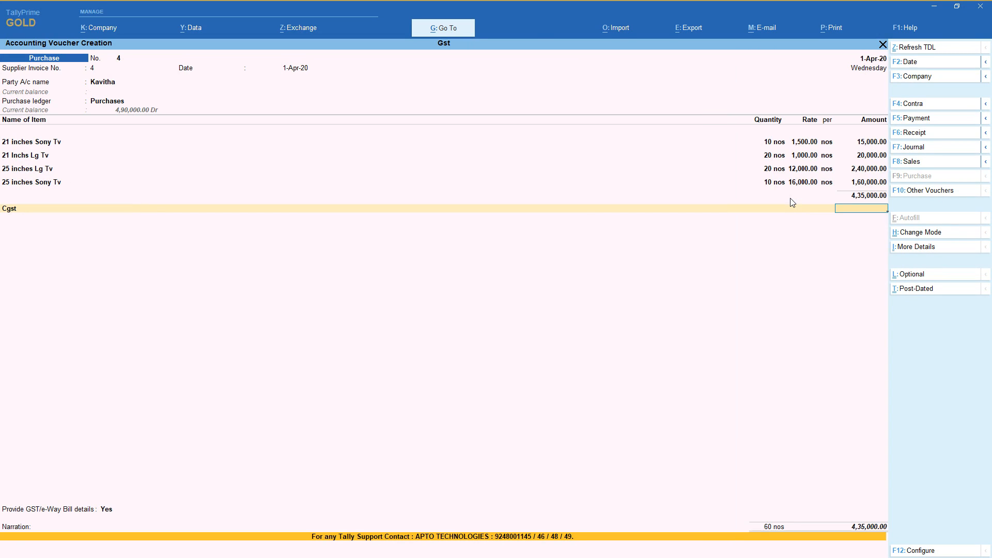
# Create a tax ledger named Igst under Duties & Taxes for the voucher, in place of Cgst.
pyautogui.press('BackSpace')
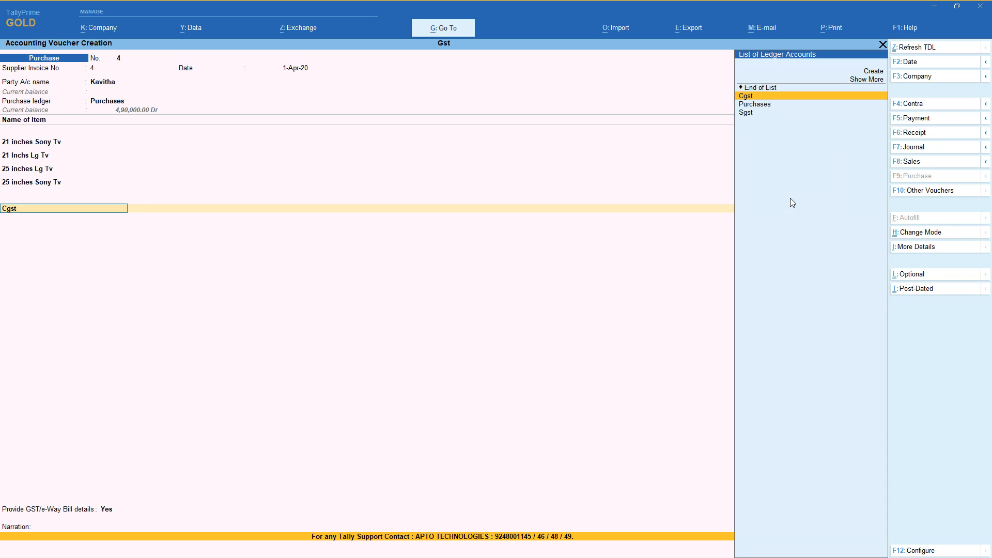
pyautogui.press('Up')
pyautogui.press('Up')
pyautogui.press('Return')
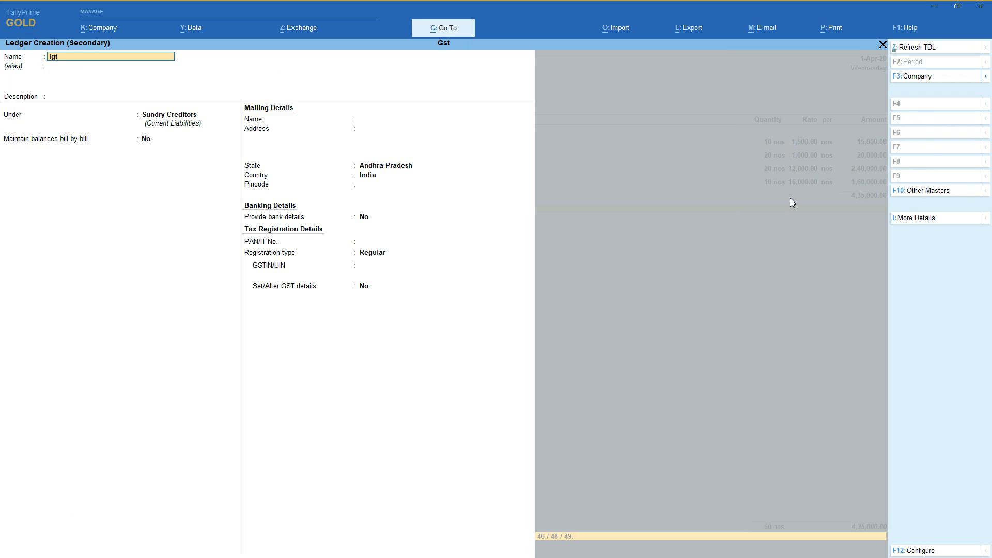
pyautogui.press('Return')
pyautogui.press('Return')
pyautogui.press('Return')
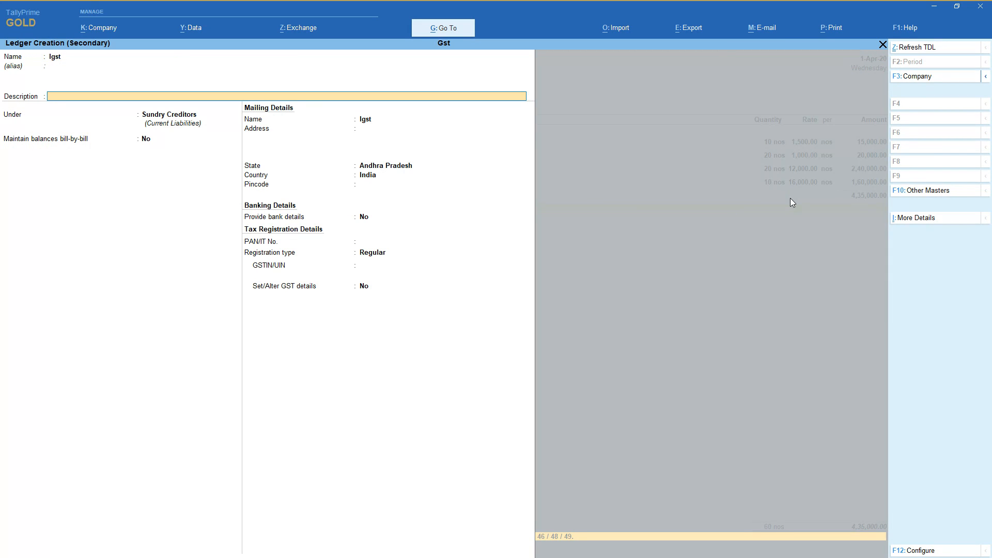
pyautogui.write('Du')
pyautogui.press('Return')
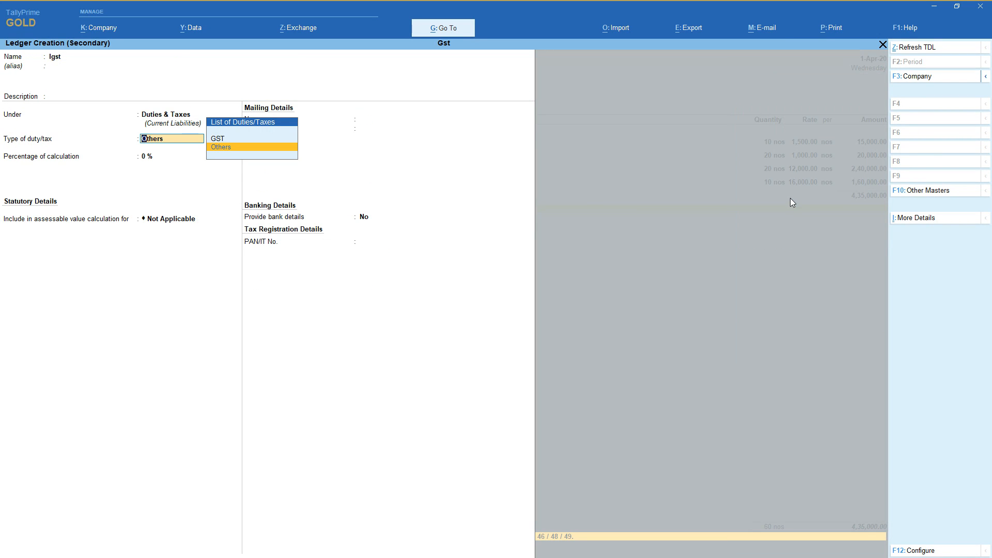
# Set the Igst ledger's duty type to GST and tax type to Integrated Tax, and save it into the voucher.
pyautogui.press('Up')
pyautogui.press('Return')
pyautogui.press('Down')
pyautogui.press('Down')
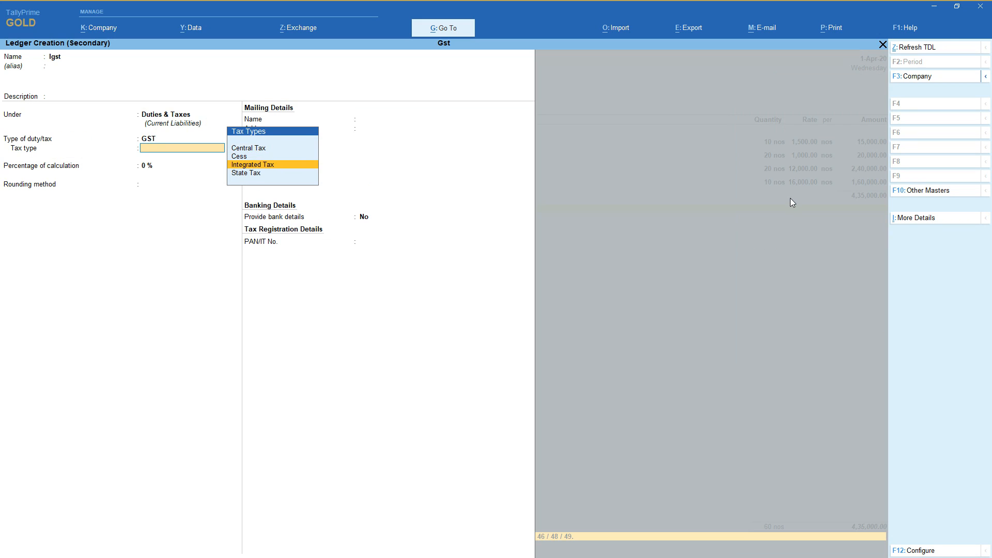
pyautogui.press('Return')
pyautogui.press('Return')
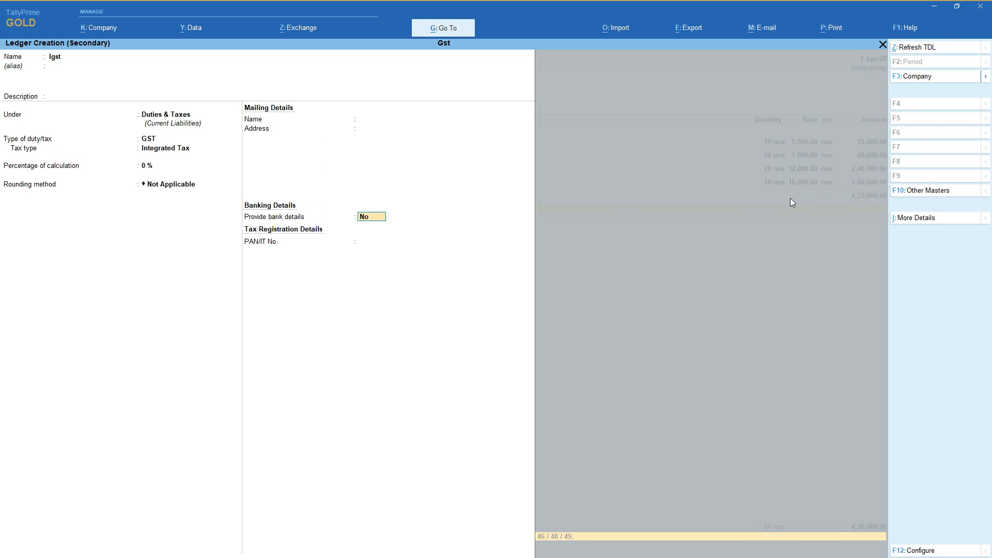
pyautogui.press('Return')
pyautogui.press('Return')
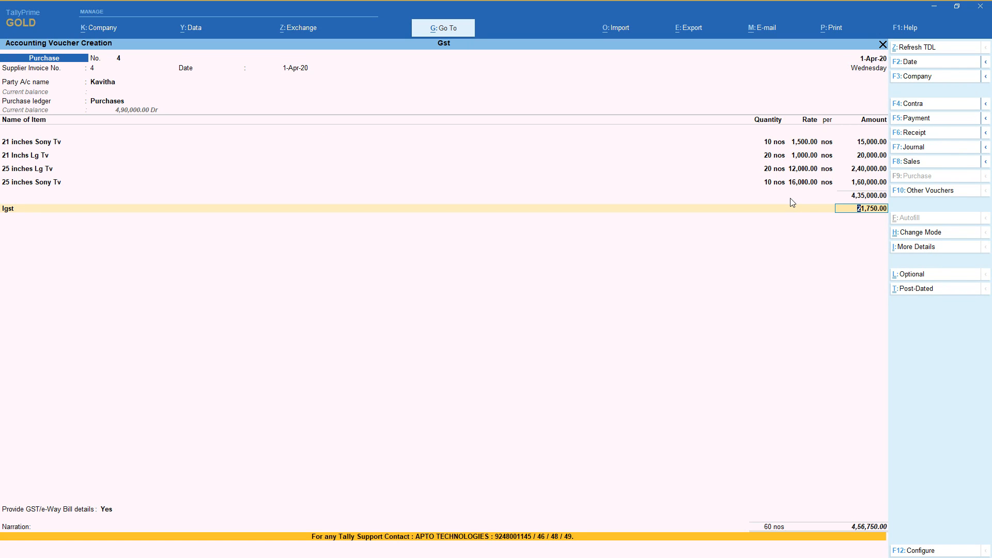
# Examine the voucher's detailed GST tax analysis, including the integrated tax rate for each TV item.
pyautogui.click(967, 249)
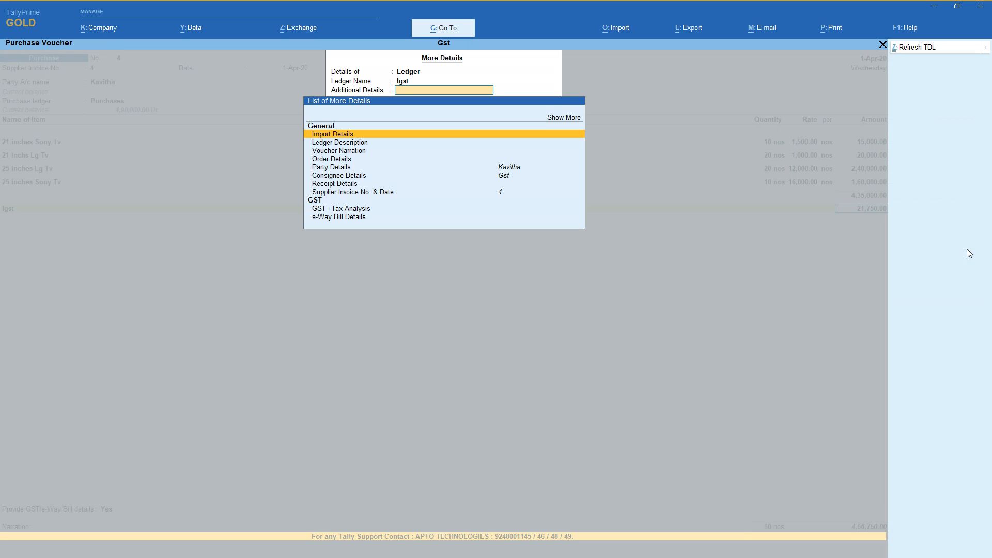
pyautogui.press('Down')
pyautogui.press('Down')
pyautogui.press('Down')
pyautogui.press('Down')
pyautogui.press('Down')
pyautogui.press('Down')
pyautogui.press('Down')
pyautogui.press('Down')
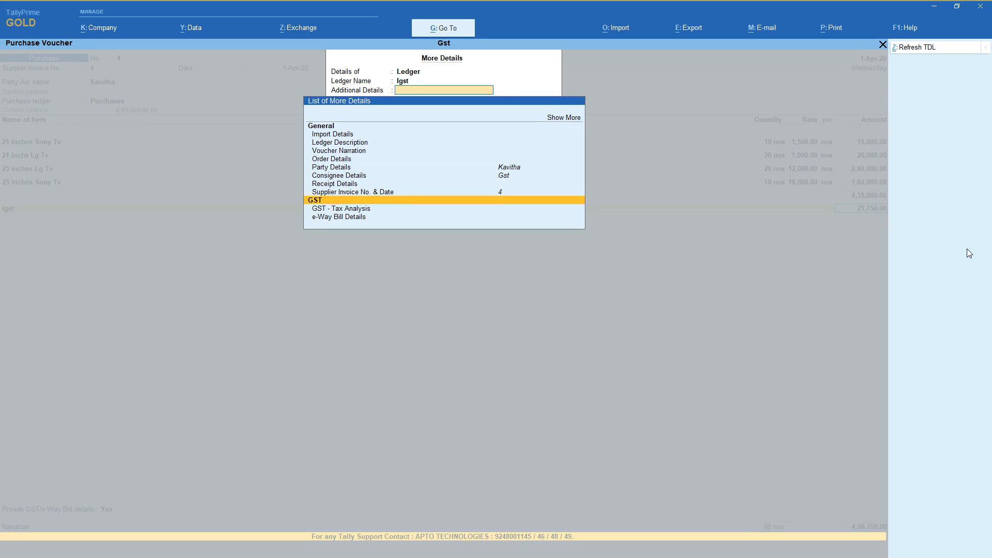
pyautogui.press('Return')
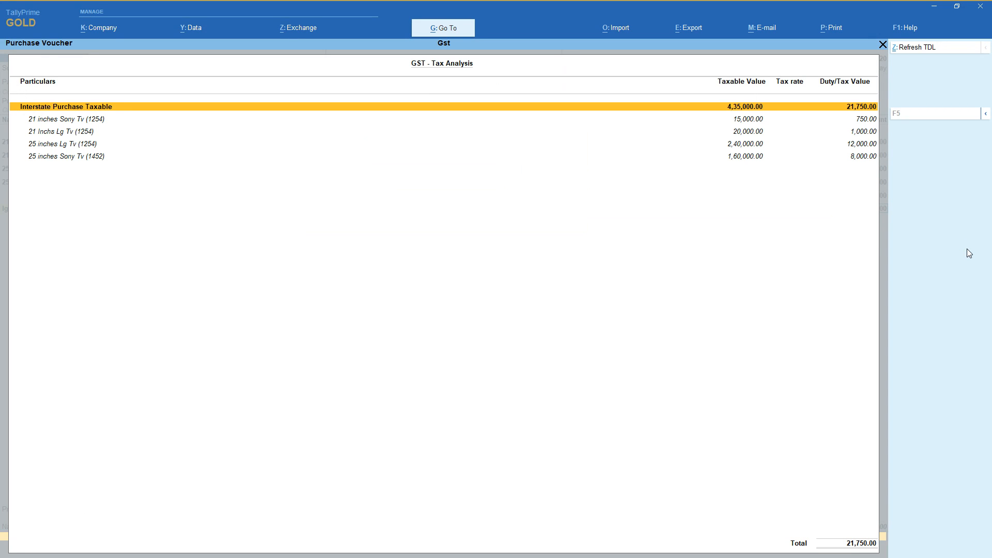
pyautogui.hotkey('alt', 'F5')
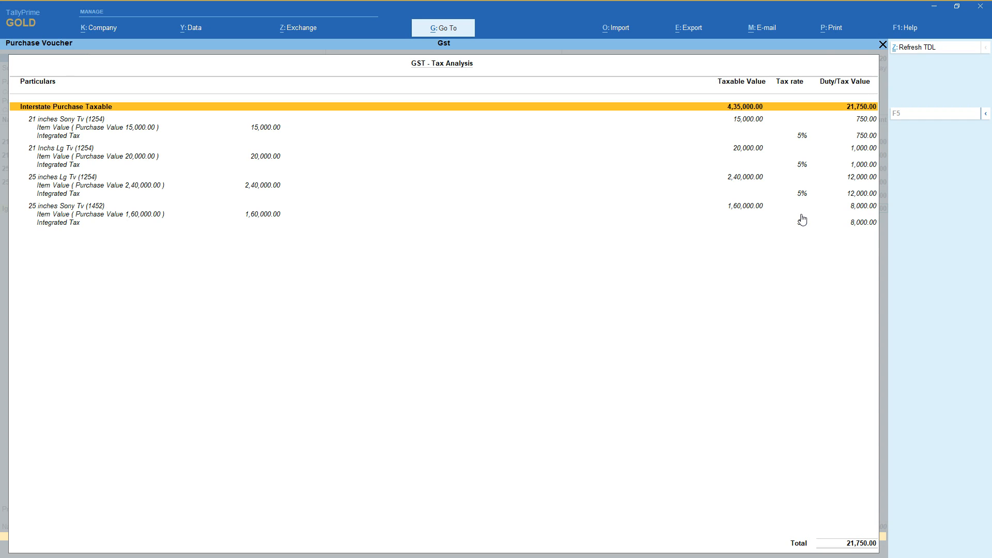
pyautogui.press('Escape')
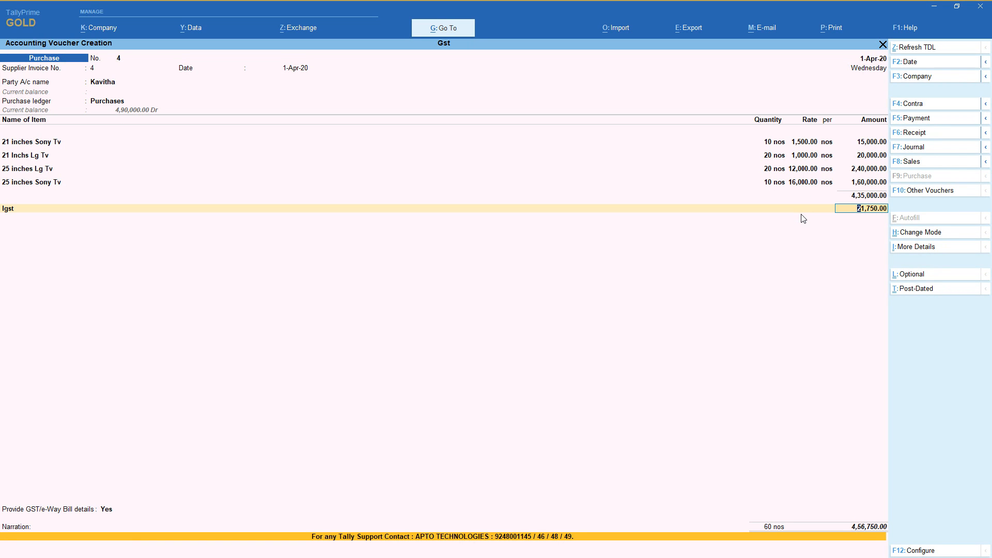
# Set Provide GST/e-Way Bill details to No, leave the narration blank, and save the purchase voucher.
pyautogui.press('Return')
pyautogui.press('Return')
pyautogui.press('Up')
pyautogui.press('Return')
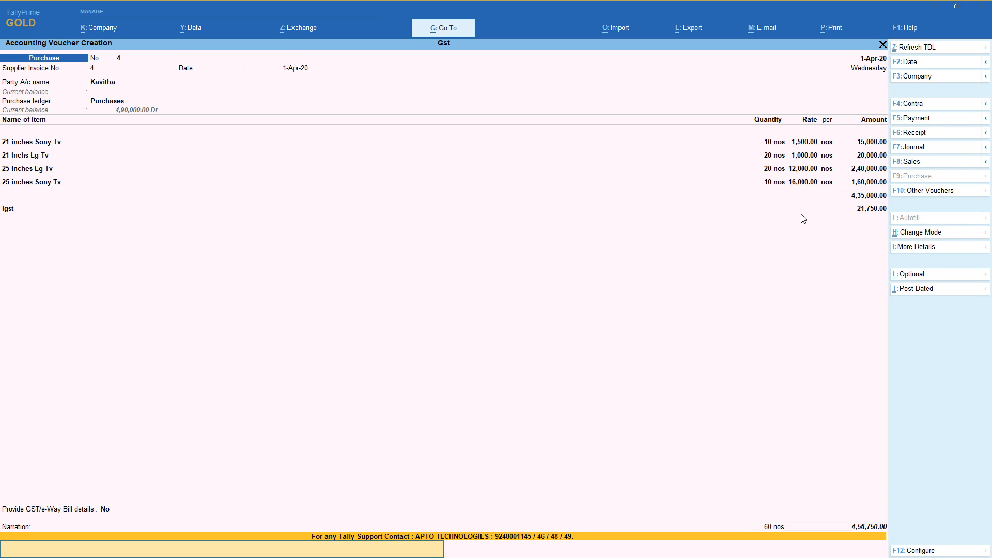
pyautogui.press('Return')
pyautogui.press('Return')
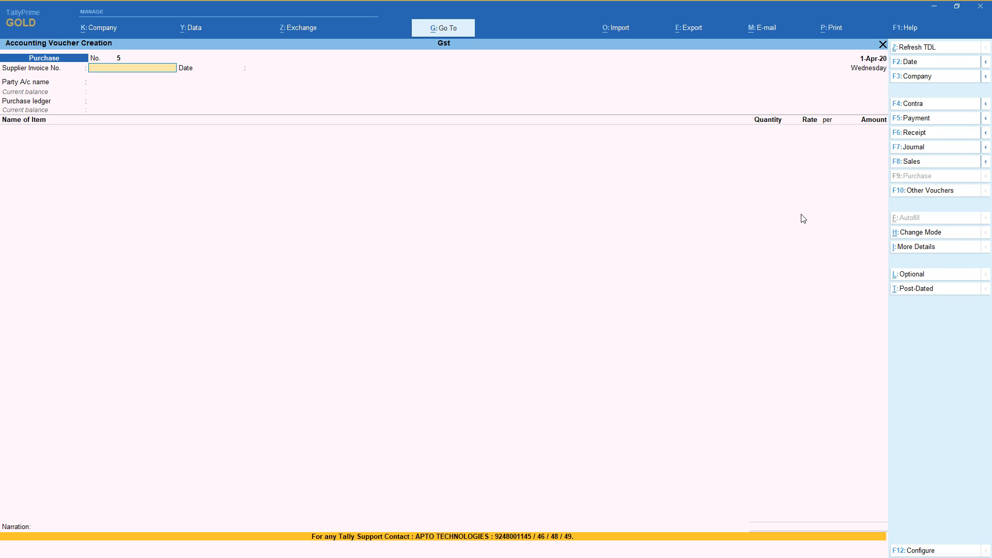
# Set the new purchase voucher's supplier invoice number to 5, keep the date 1-Apr-20, and choose the existing Andhra Pradesh supplier without a GSTIN.
pyautogui.write('5')
pyautogui.press('Return')
pyautogui.press('Return')
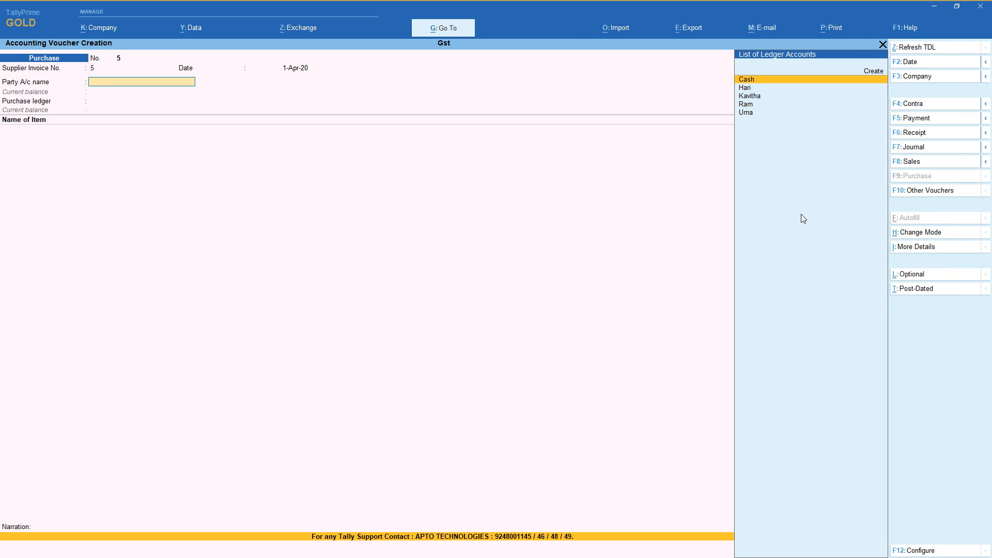
pyautogui.press('Down')
pyautogui.press('Down')
pyautogui.press('Down')
pyautogui.press('Down')
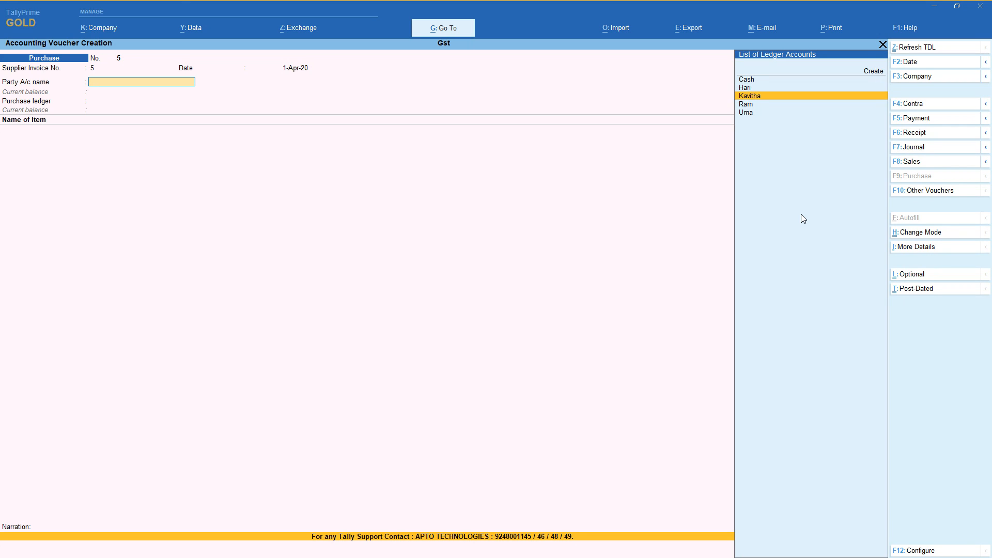
pyautogui.press('Return')
pyautogui.press('Return')
pyautogui.press('Return')
pyautogui.press('Return')
pyautogui.press('Return')
pyautogui.press('Return')
pyautogui.press('Return')
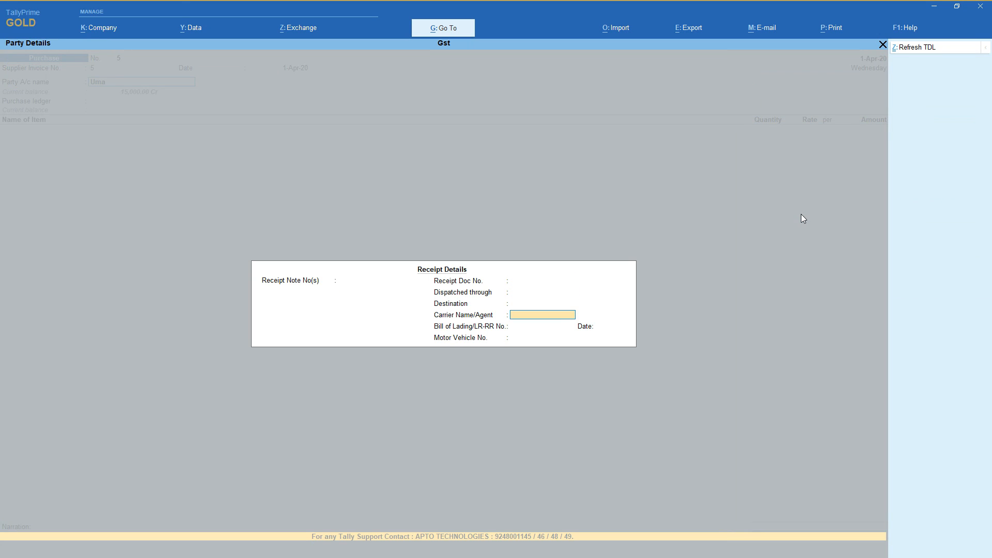
# Leave the receipt details blank, keep the Andhra Pradesh supplier's party details, and use the Purchases ledger.
pyautogui.press('Return')
pyautogui.press('Return')
pyautogui.press('Return')
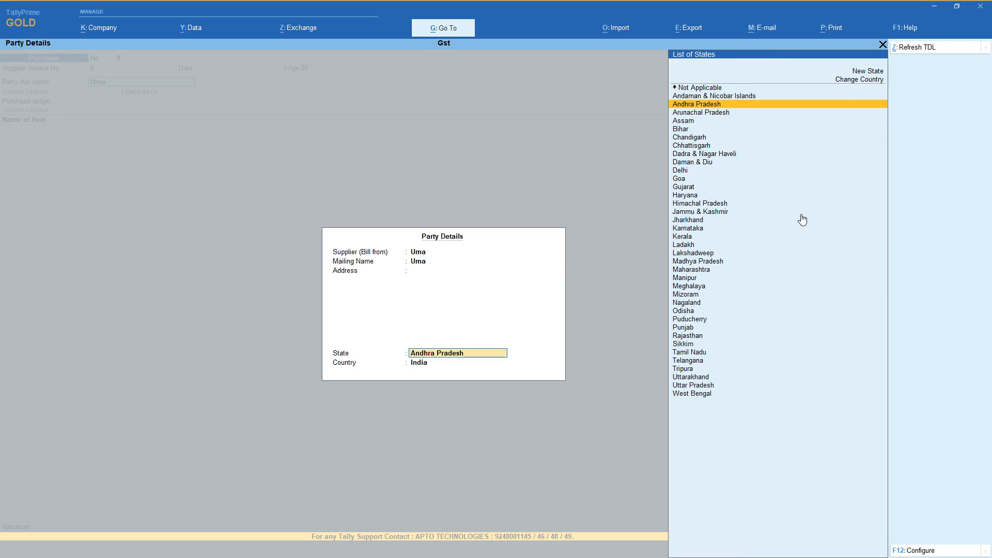
pyautogui.press('Return')
pyautogui.press('Return')
pyautogui.press('Return')
pyautogui.press('BackSpace')
pyautogui.press('Return')
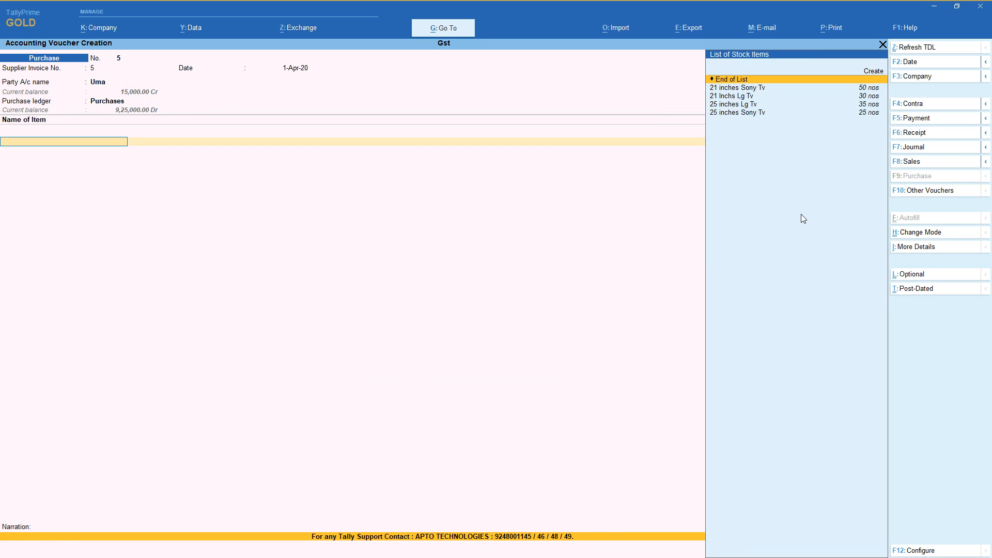
# Start a new stock item from the voucher, named Item, with no alias or part number.
pyautogui.hotkey('alt', 'c')
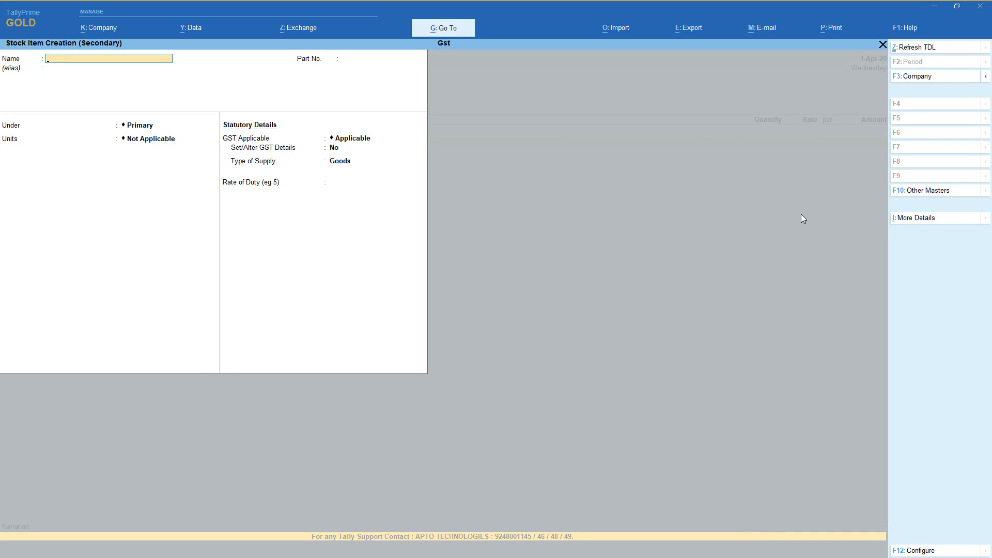
pyautogui.write('Item')
pyautogui.press('Return')
pyautogui.press('Return')
pyautogui.press('Return')
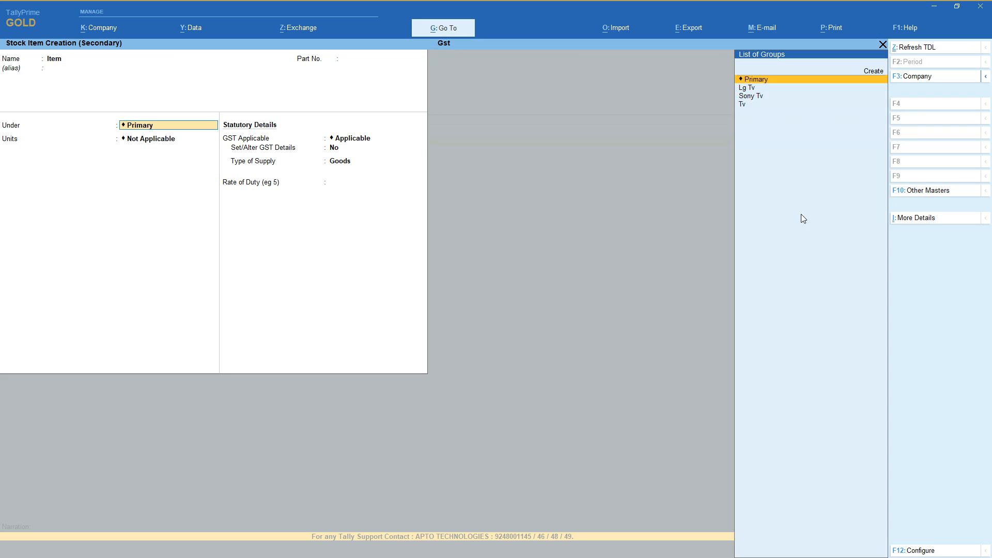
# Keep the stock item under Primary, set its units to nos, and set Set/Alter GST Details to Yes.
pyautogui.press('Down')
pyautogui.press('Return')
pyautogui.press('Return')
pyautogui.write('y')
pyautogui.press('Return')
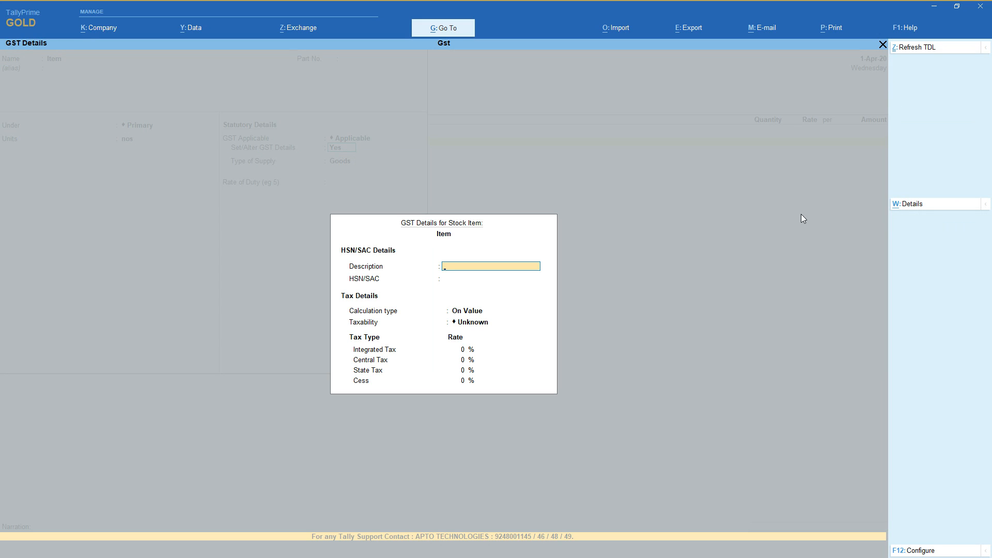
# Enter Item as the HSN/SAC description and 123 as the code, keeping the calculation type On Value.
pyautogui.write('Ik')
pyautogui.write('em')
pyautogui.press('Return')
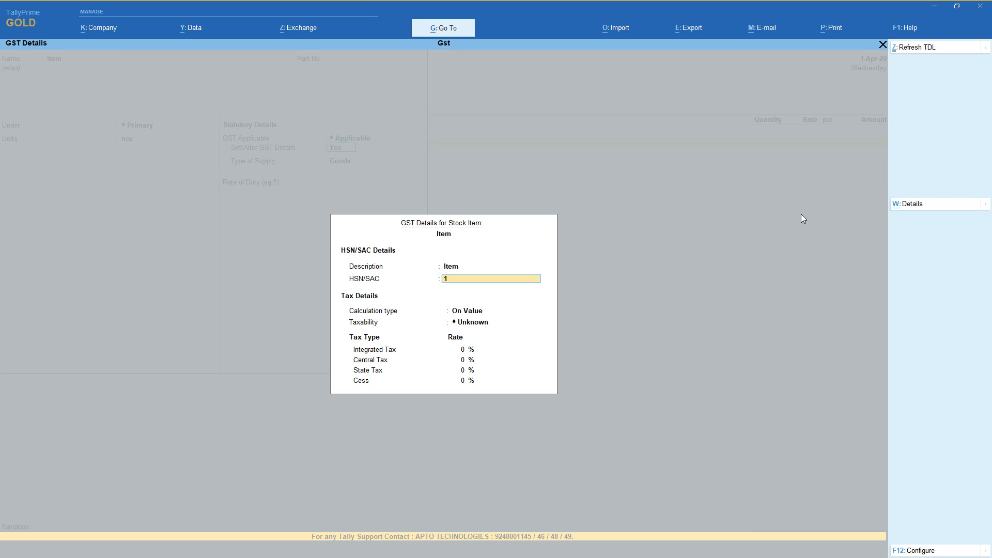
pyautogui.press('Return')
pyautogui.press('Return')
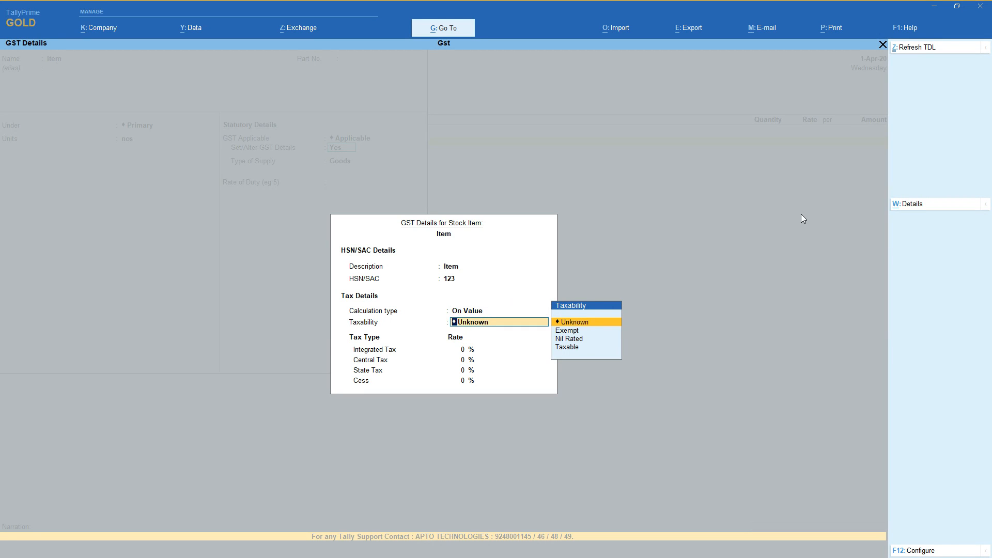
# Set the stock item's taxability to Nil Rated and accept its GST details.
pyautogui.press('Down')
pyautogui.press('Down')
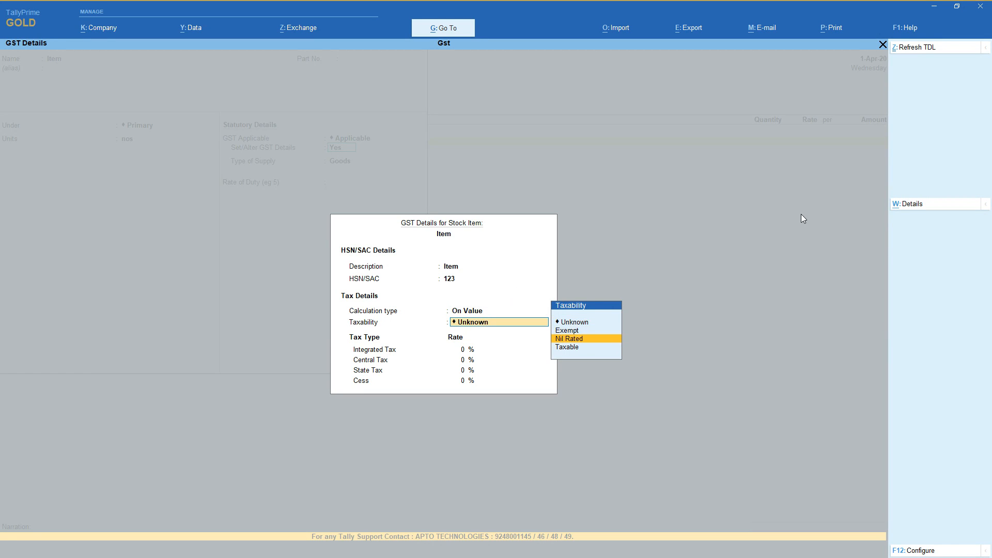
pyautogui.press('Return')
pyautogui.press('BackSpace')
pyautogui.press('Return')
pyautogui.press('Return')
pyautogui.press('Return')
pyautogui.press('Return')
# Keep Goods as the stock item's type of supply, leave the rate of duty blank, and save the item.
pyautogui.press('Return')
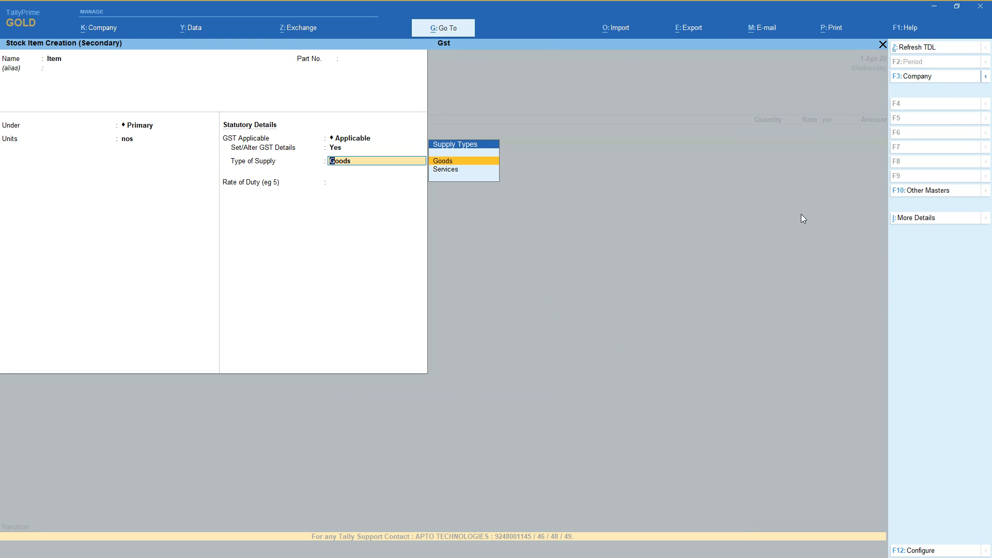
pyautogui.press('Return')
# Enter a quantity of 10 nos at a rate of 15,000 for Item in the purchase voucher.
pyautogui.press('Return')
pyautogui.press('Return')
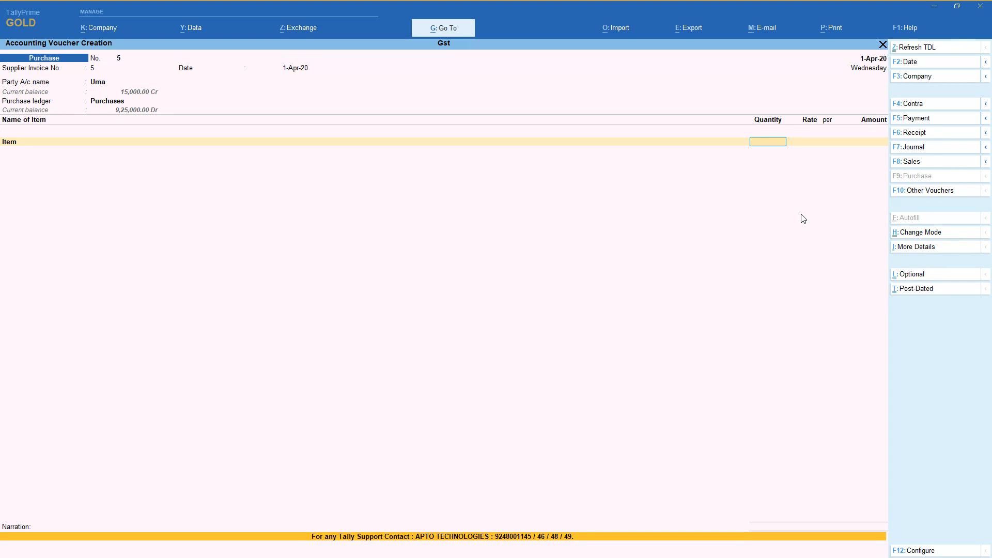
pyautogui.write('10')
pyautogui.press('Return')
pyautogui.write('15,000')
pyautogui.press('Return')
pyautogui.press('Return')
pyautogui.press('Return')
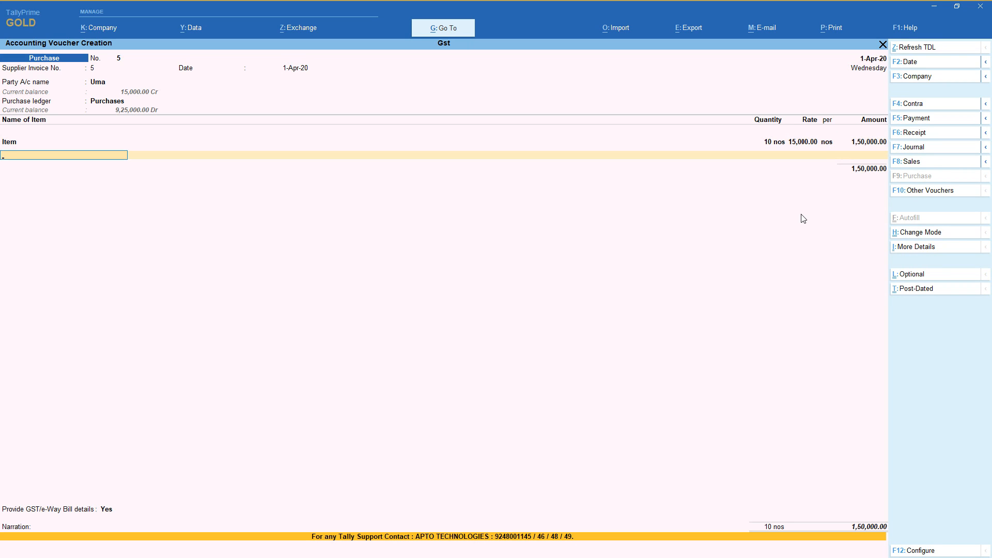
# Correct the rate of Item to 1,500 per nos and close the item list.
pyautogui.press('BackSpace')
pyautogui.press('BackSpace')
pyautogui.press('BackSpace')
pyautogui.write('1500')
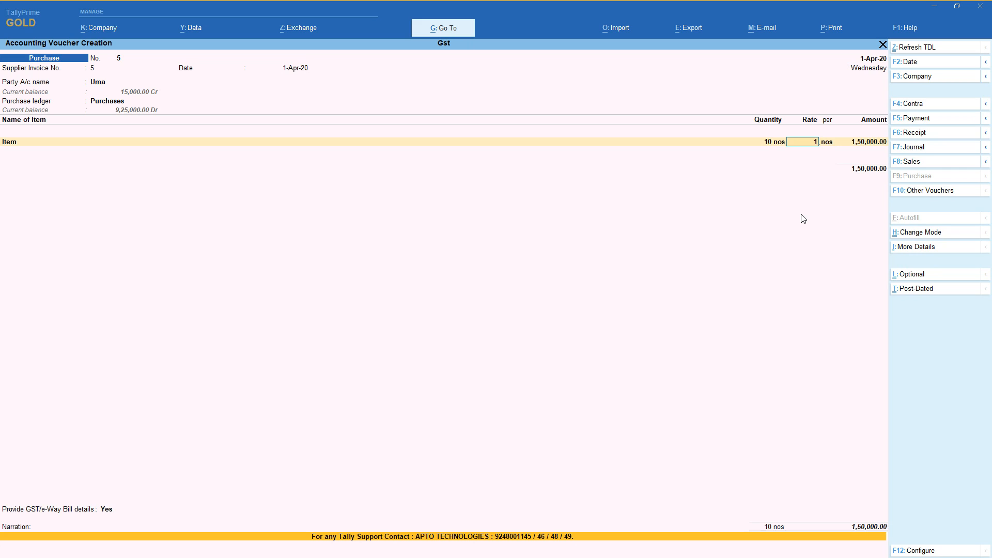
pyautogui.press('Return')
# Add the Cgst, Sgst and Igst ledgers below the item, leaving the Cgst and Sgst amounts blank.
pyautogui.press('Return')
pyautogui.press('Return')
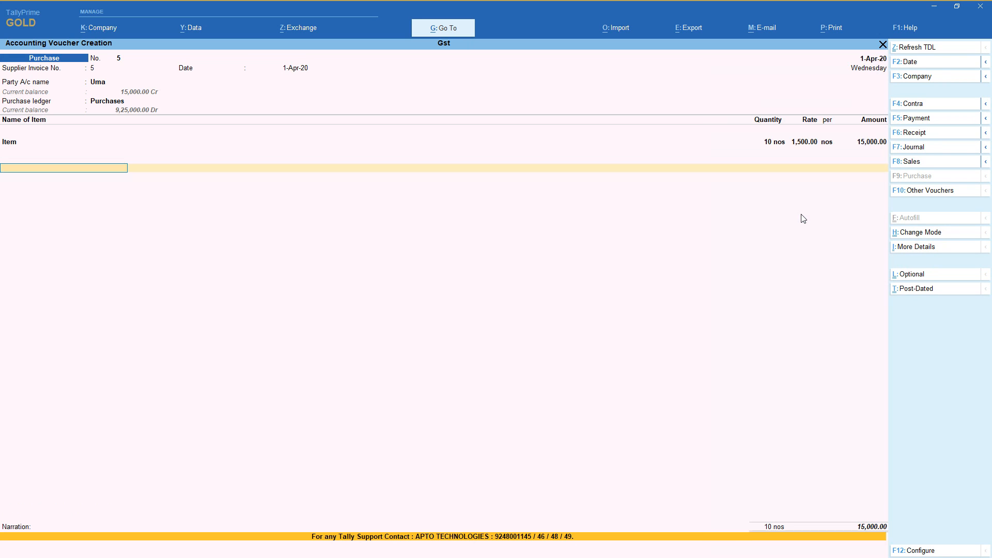
pyautogui.write('cg')
pyautogui.press('Return')
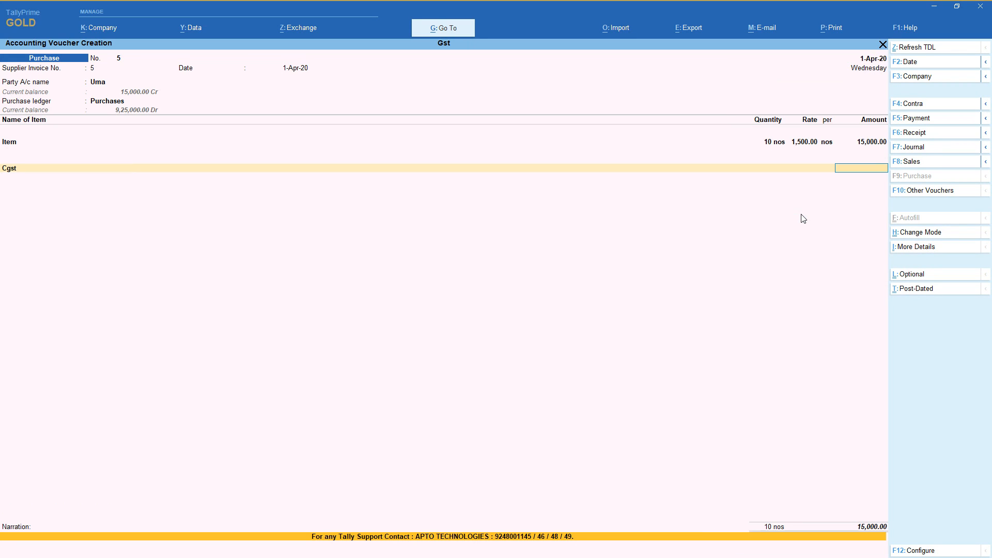
pyautogui.press('Return')
pyautogui.write('sg')
pyautogui.press('Return')
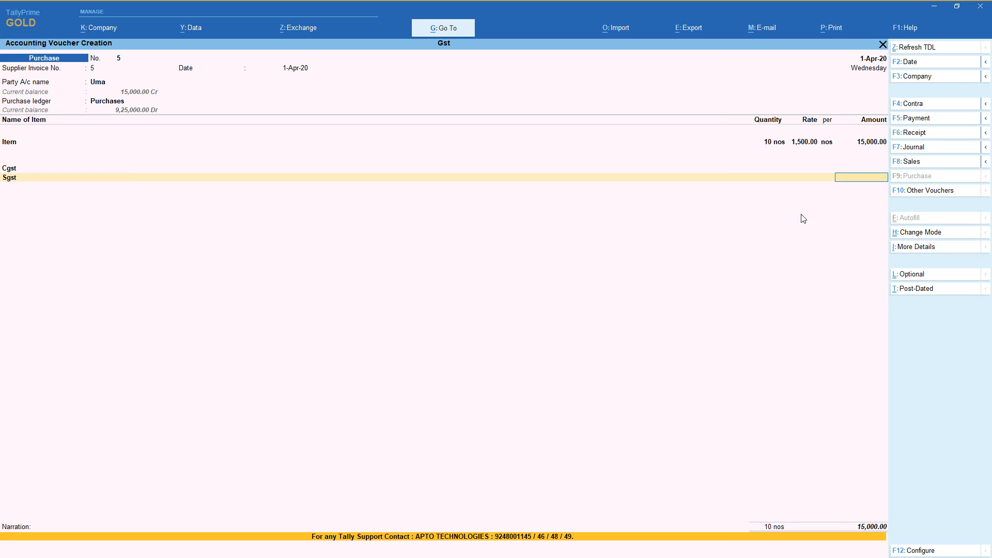
pyautogui.press('Return')
pyautogui.write('ig')
pyautogui.press('Return')
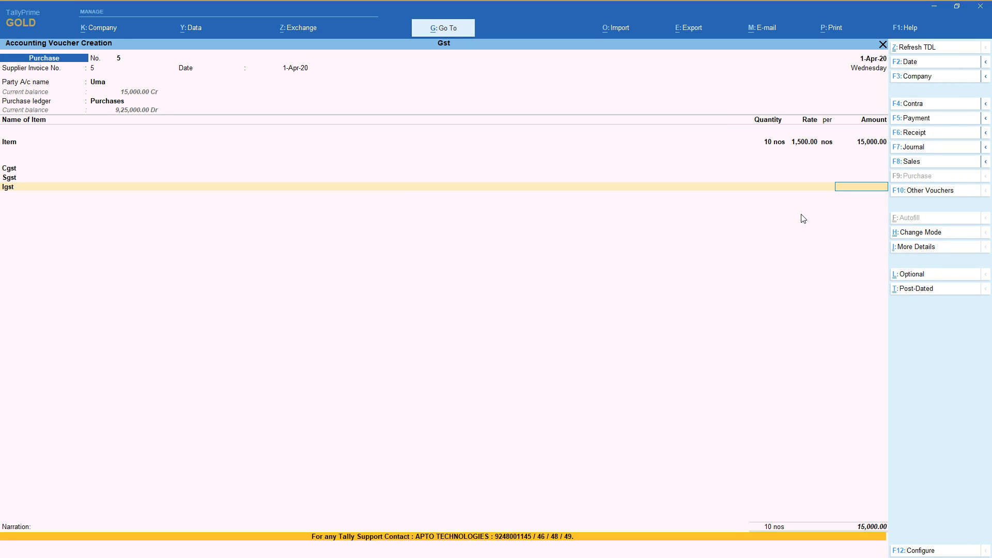
# Leave the Igst amount and the narration blank, and save the purchase voucher.
pyautogui.press('Return')
pyautogui.press('Return')
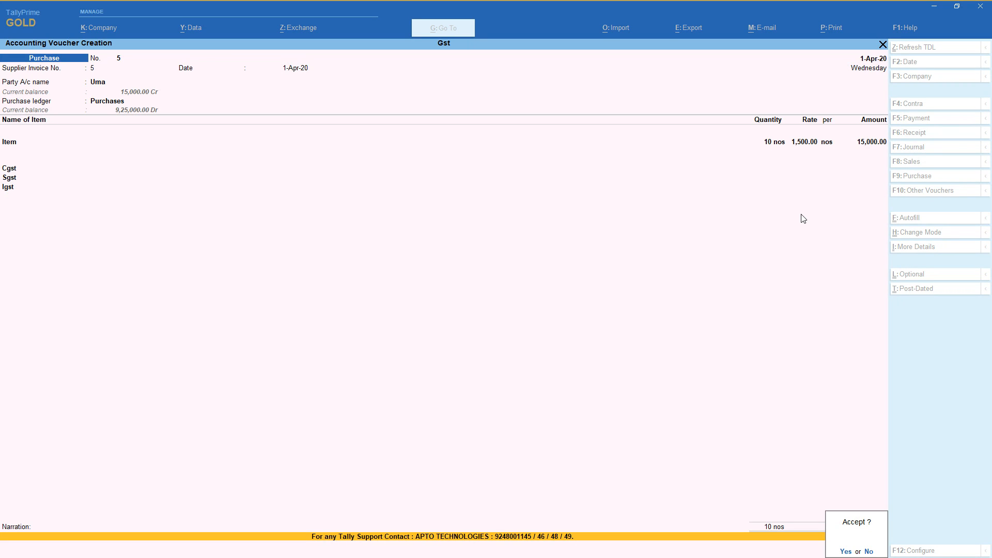
pyautogui.press('Return')
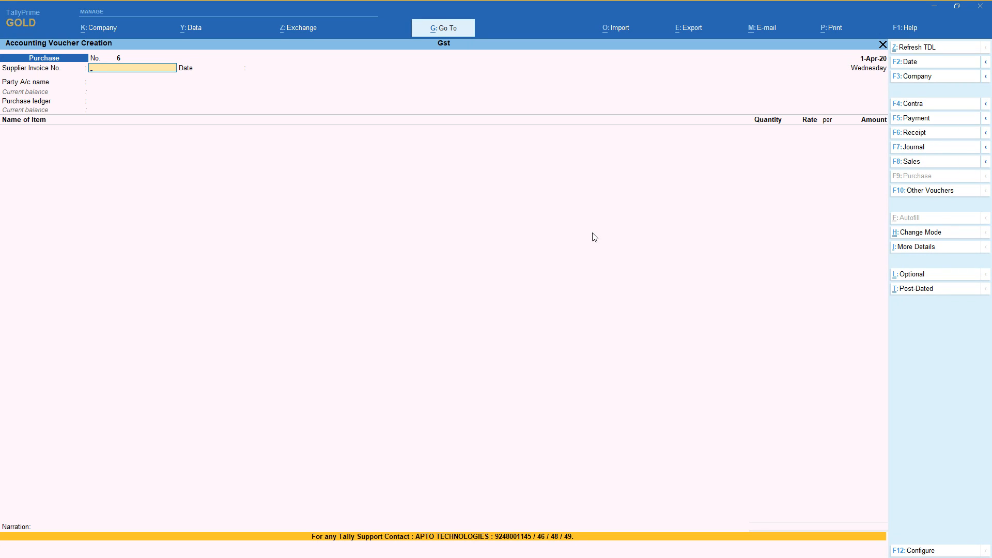
# Switch the purchase voucher to Accounting Invoice mode and enter supplier invoice number 6 dated 1-Apr-20.
pyautogui.click(954, 233)
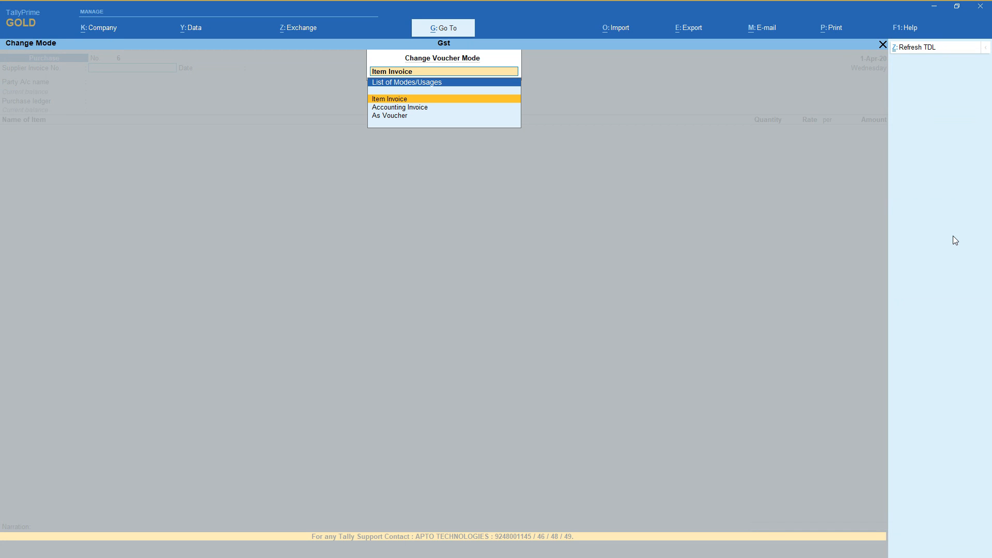
pyautogui.press('Down')
pyautogui.press('Return')
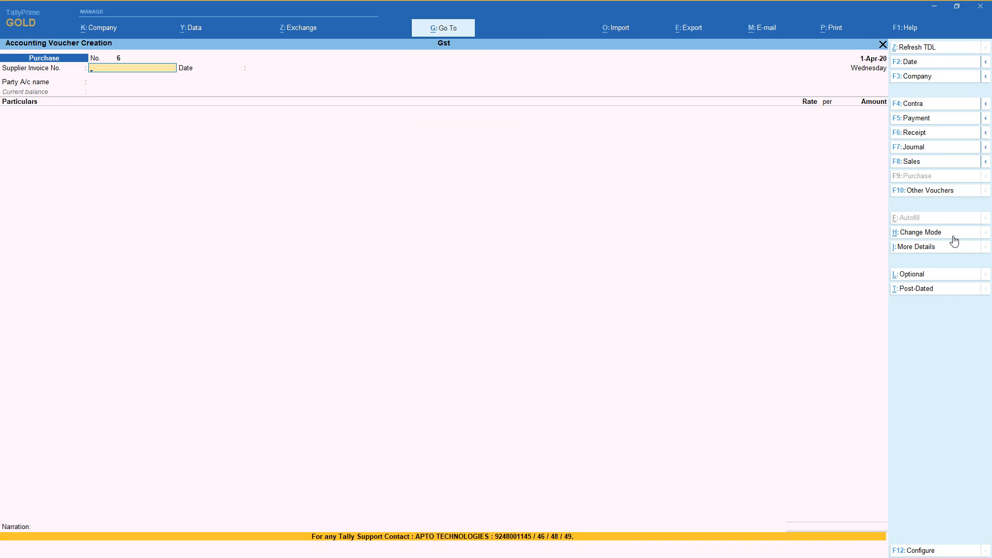
pyautogui.press('Return')
pyautogui.press('Return')
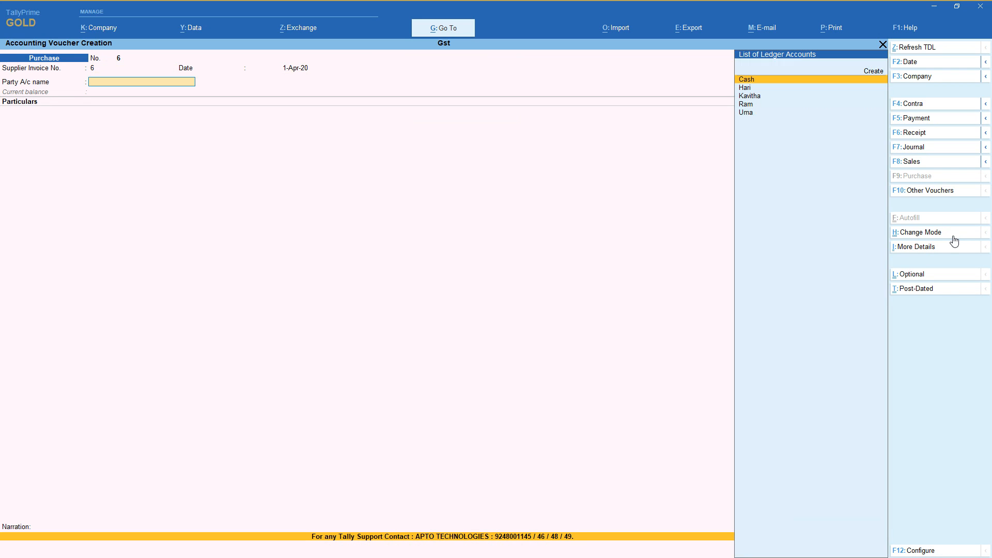
# Choose the supplier listed directly after Cash as the party, leaving the receipt details blank and accepting the party details as filled in.
pyautogui.press('Down')
pyautogui.press('Return')
pyautogui.press('Return')
pyautogui.press('Return')
pyautogui.press('Return')
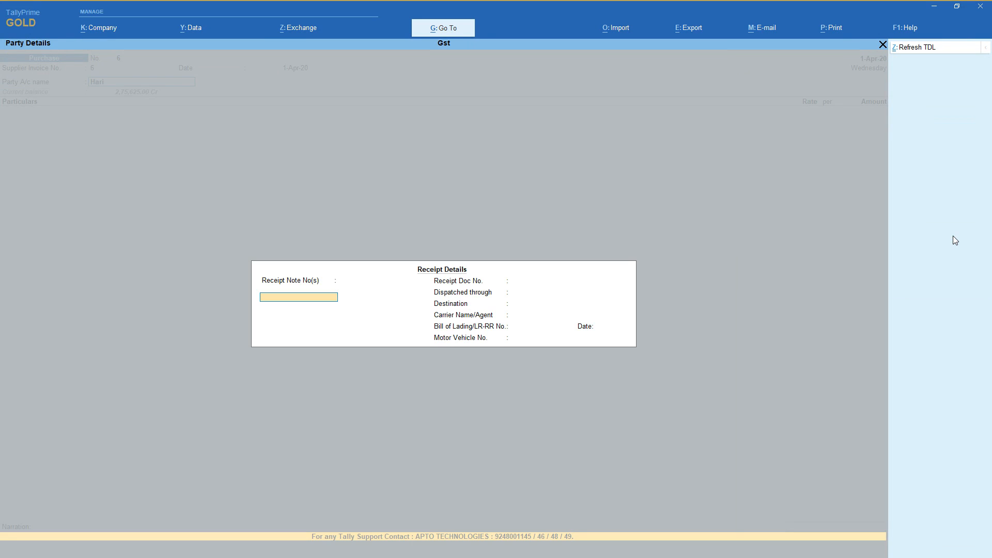
pyautogui.press('Return')
pyautogui.press('Return')
pyautogui.press('Return')
pyautogui.press('Return')
pyautogui.press('Return')
pyautogui.press('Return')
pyautogui.press('Return')
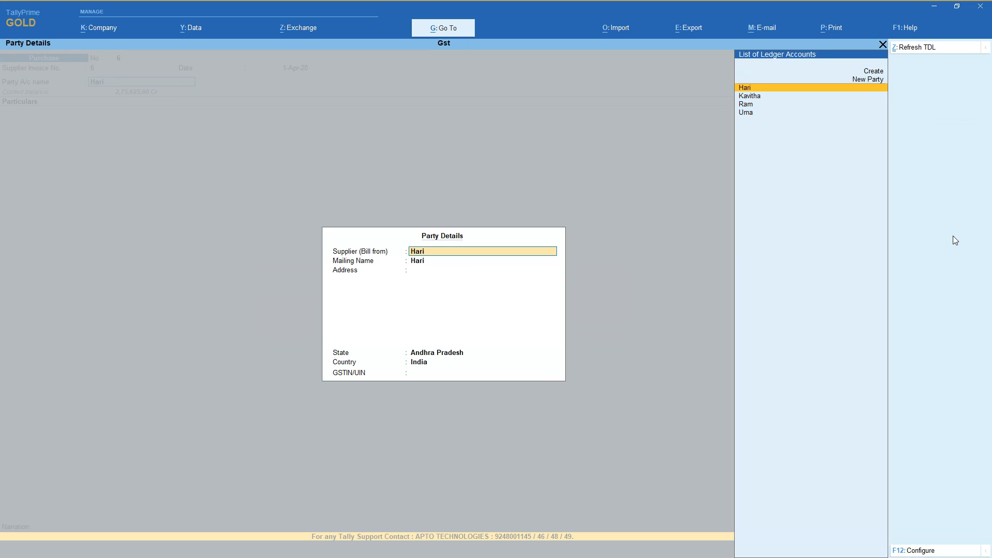
pyautogui.press('Return')
pyautogui.press('Return')
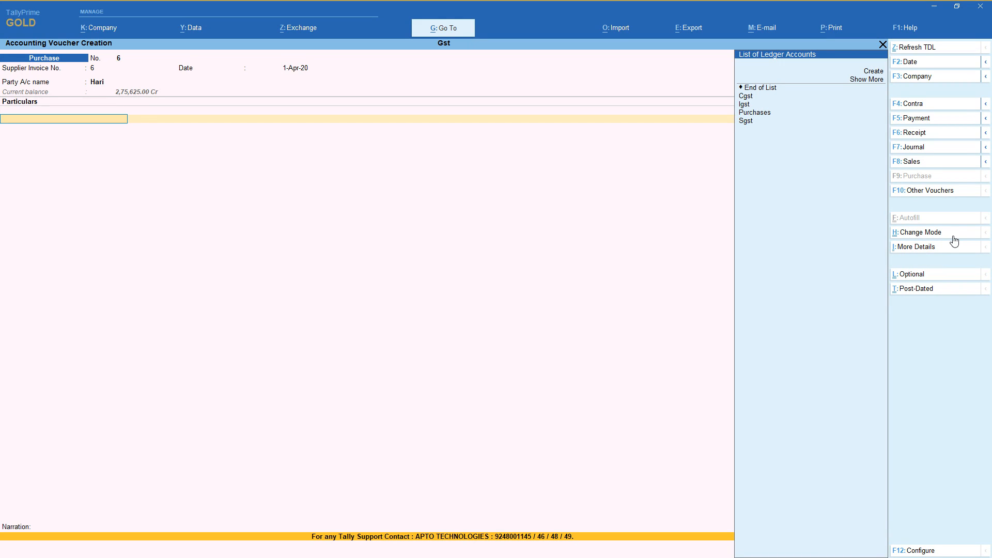
# Create a ledger named Furniture under Fixed Assets from the voucher's particulars line.
pyautogui.press('Down')
pyautogui.press('Down')
pyautogui.press('Up')
pyautogui.press('Return')
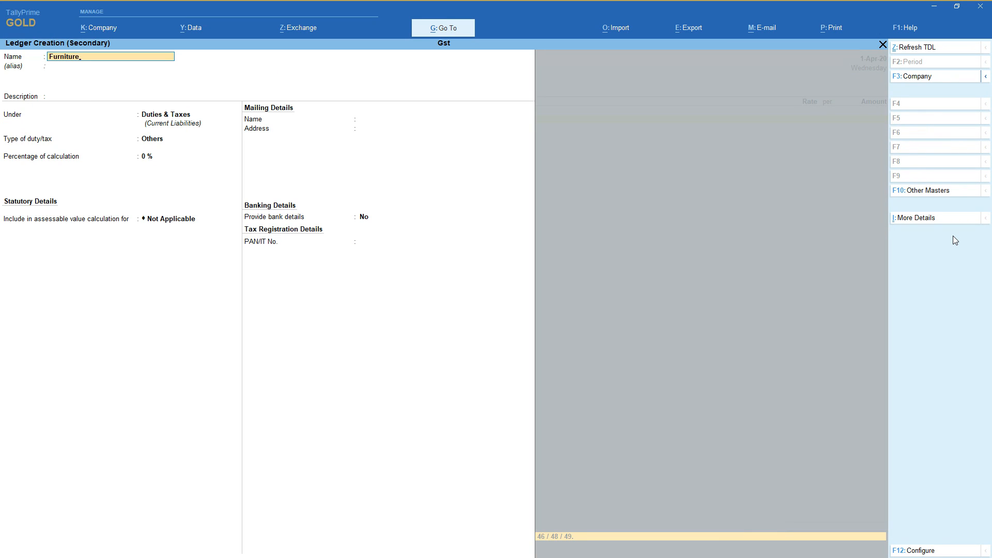
pyautogui.press('Return')
pyautogui.press('Return')
pyautogui.press('Return')
pyautogui.write('F')
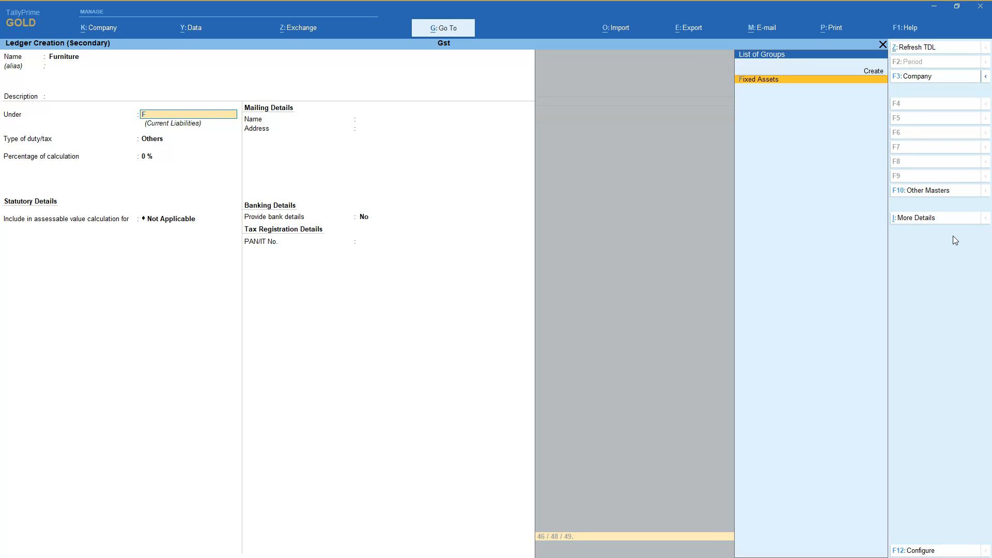
pyautogui.press('Return')
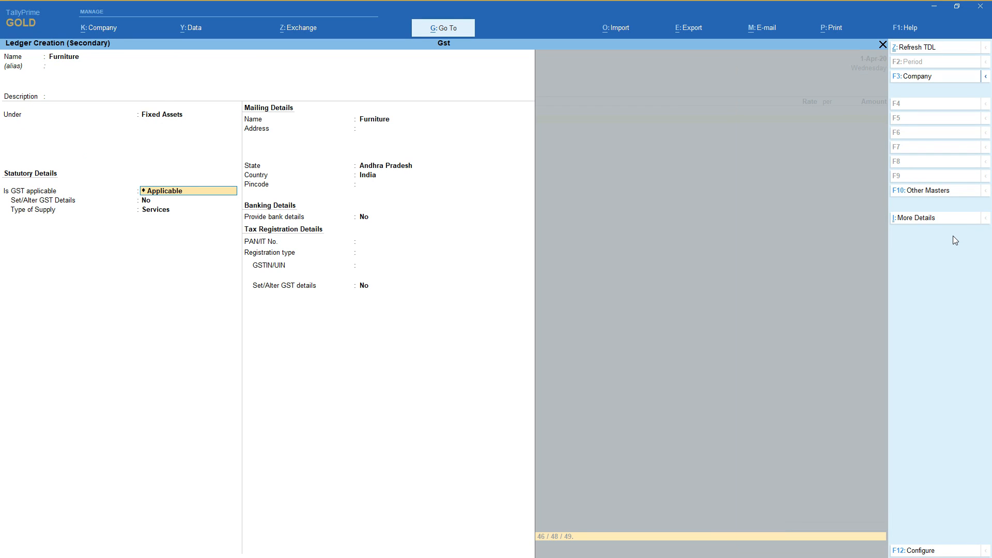
# Enable GST details for the Furniture ledger with description Furniture and HSN/SAC 1452.
pyautogui.press('Return')
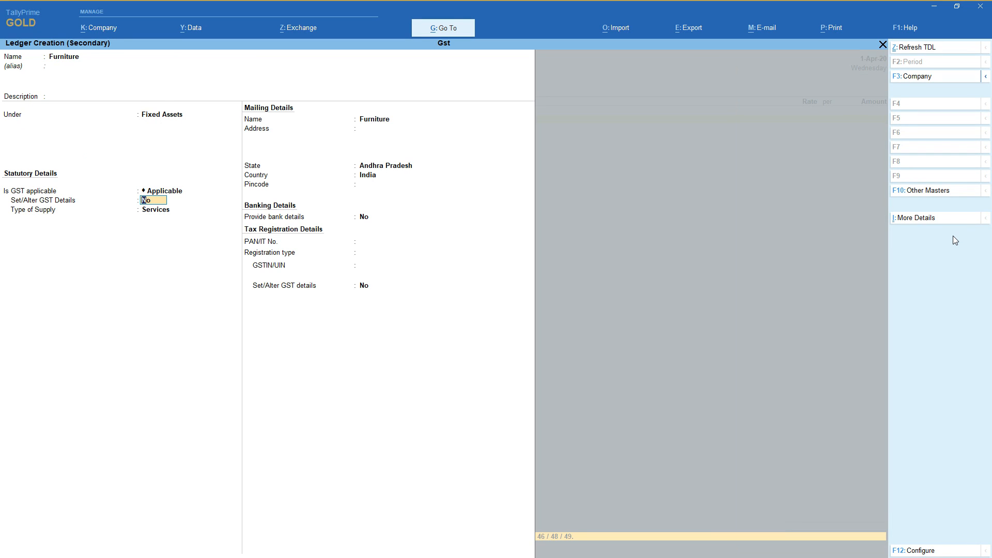
pyautogui.press('y')
pyautogui.press('Return')
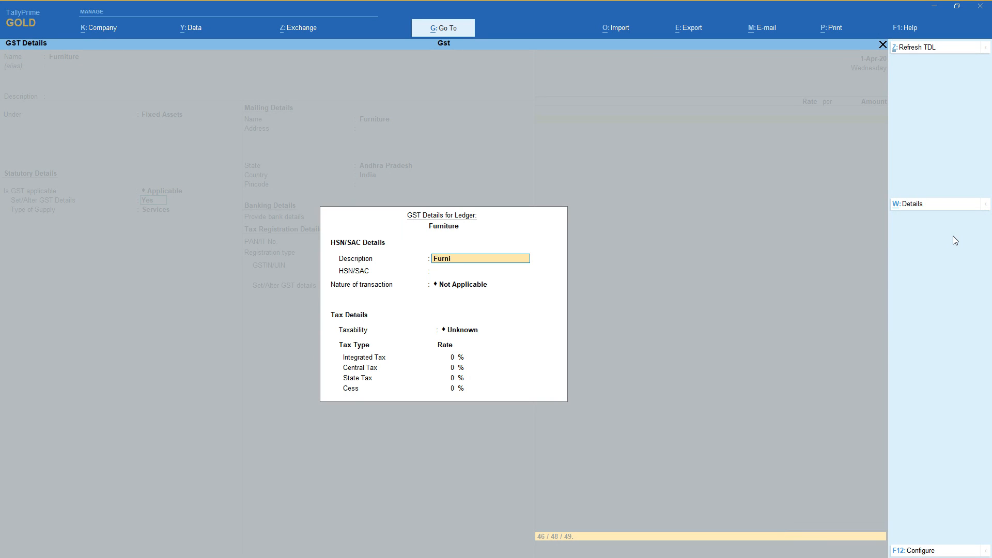
pyautogui.press('Return')
pyautogui.write('1452')
pyautogui.press('Return')
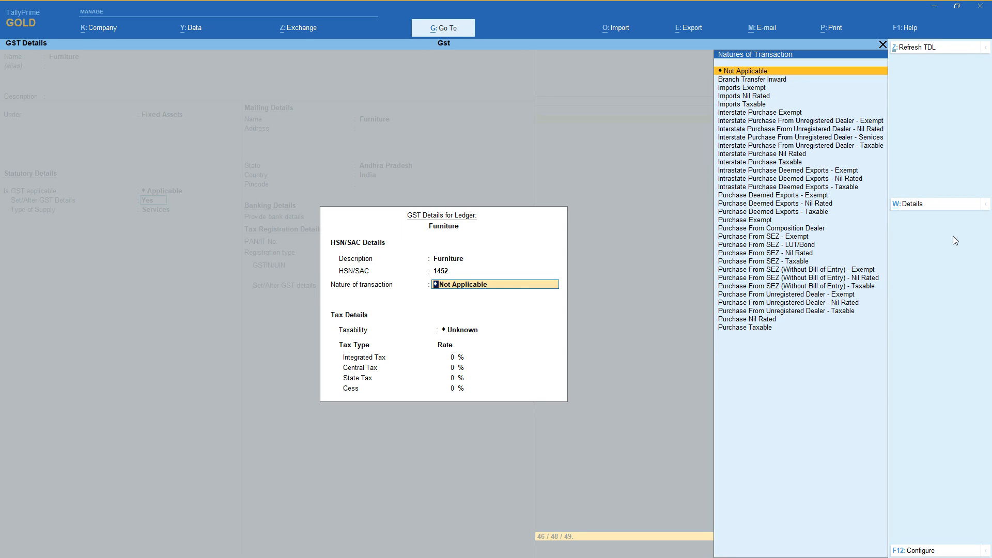
# Set the ledger's nature of transaction to Purchase Taxable and its nature of goods to Capital Goods.
pyautogui.press('Down')
pyautogui.press('Down')
pyautogui.press('Down')
pyautogui.press('Down')
pyautogui.press('Down')
pyautogui.press('Down')
pyautogui.press('Down')
pyautogui.press('Down')
pyautogui.press('Down')
pyautogui.press('Down')
pyautogui.press('Down')
pyautogui.press('Down')
pyautogui.press('Down')
pyautogui.press('Down')
pyautogui.press('Down')
pyautogui.press('Down')
pyautogui.press('Down')
pyautogui.press('Down')
pyautogui.press('Down')
pyautogui.press('Down')
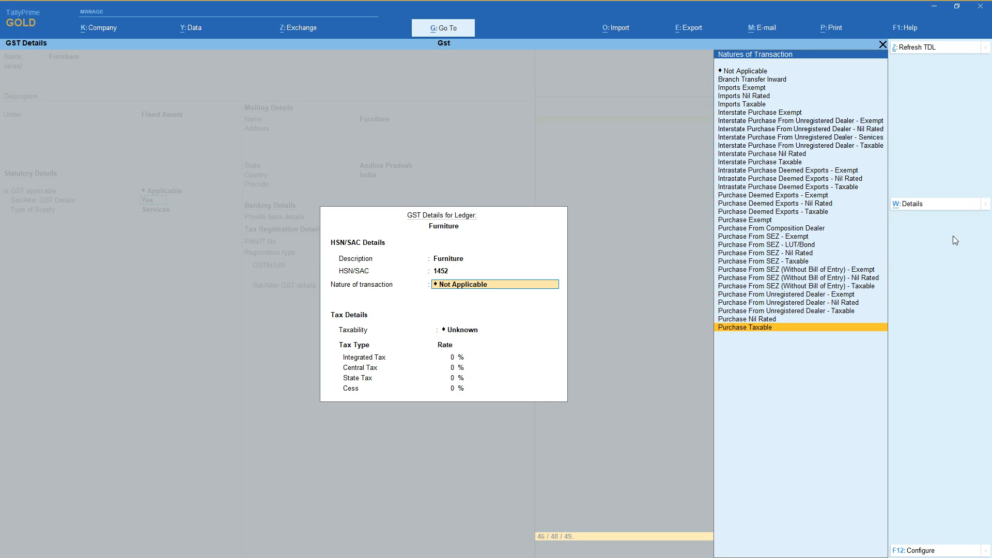
pyautogui.press('Up')
pyautogui.press('Up')
pyautogui.press('Up')
pyautogui.press('Up')
pyautogui.press('Up')
pyautogui.press('Up')
pyautogui.press('Up')
pyautogui.press('Up')
pyautogui.press('Up')
pyautogui.press('Up')
pyautogui.press('Up')
pyautogui.press('Up')
pyautogui.press('Up')
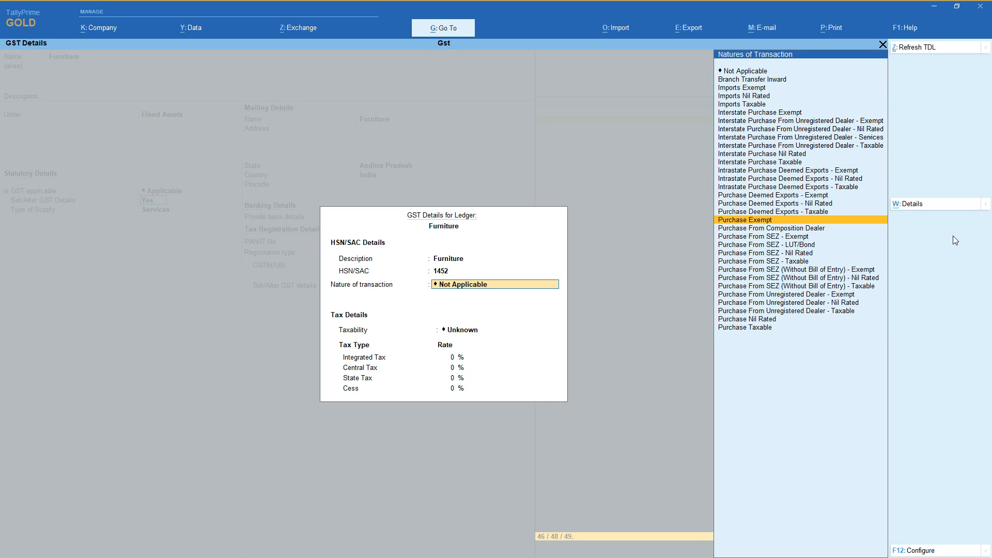
pyautogui.press('Up')
pyautogui.press('Up')
pyautogui.press('Up')
pyautogui.press('Up')
pyautogui.press('Up')
pyautogui.press('Up')
pyautogui.press('Up')
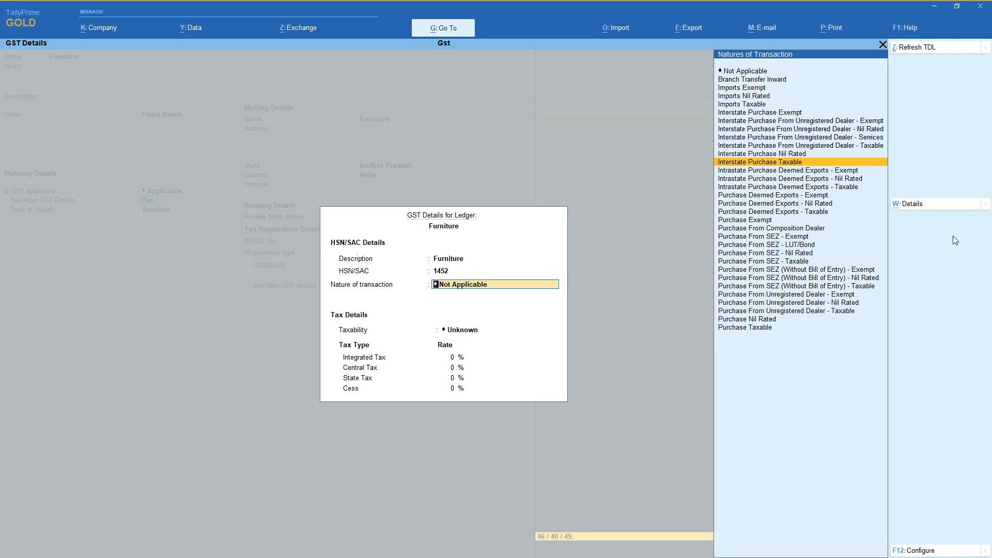
pyautogui.press('Down')
pyautogui.press('Down')
pyautogui.press('Down')
pyautogui.press('Down')
pyautogui.press('Down')
pyautogui.press('Down')
pyautogui.press('Down')
pyautogui.press('Down')
pyautogui.press('Down')
pyautogui.press('Down')
pyautogui.press('Down')
pyautogui.press('Down')
pyautogui.press('Down')
pyautogui.press('Down')
pyautogui.press('Down')
pyautogui.press('Down')
pyautogui.press('Down')
pyautogui.press('Down')
pyautogui.press('Down')
pyautogui.press('Down')
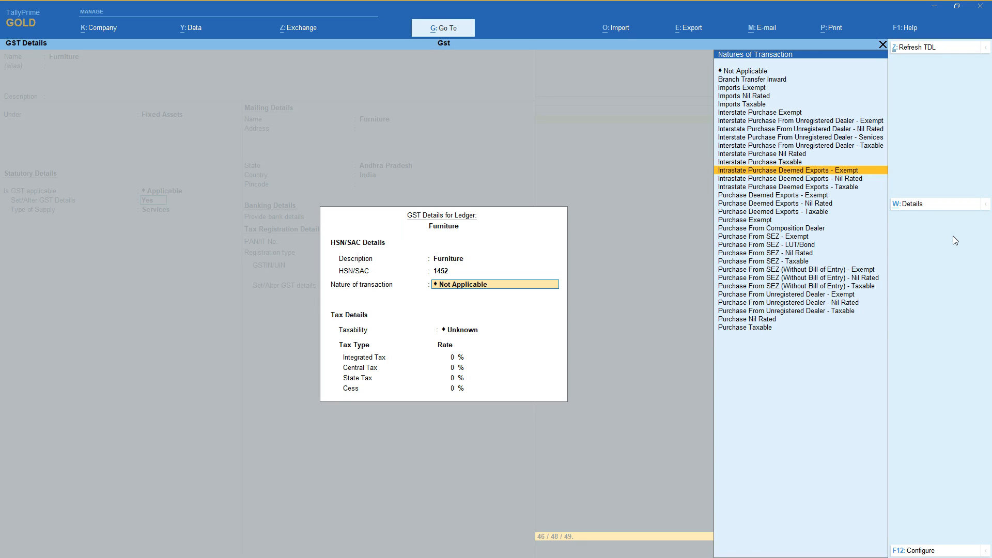
pyautogui.press('Return')
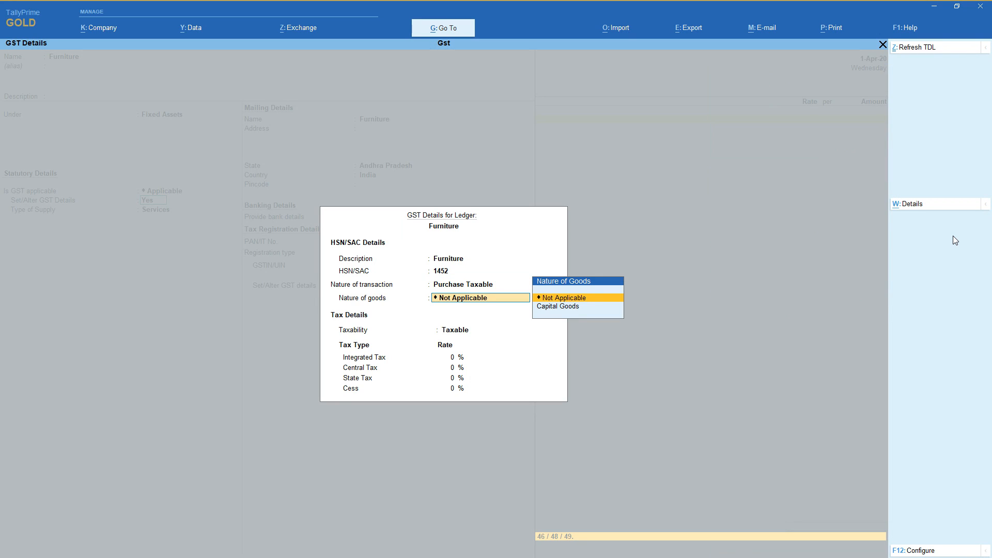
pyautogui.press('Down')
pyautogui.press('Return')
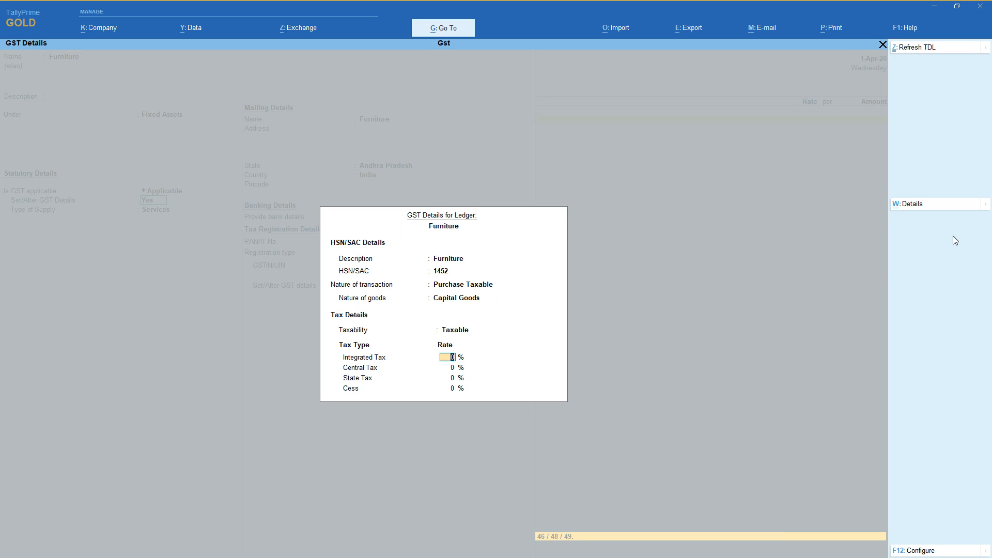
# Set the integrated tax rate to 18% and accept the Furniture ledger's GST details.
pyautogui.write('18')
pyautogui.press('Return')
pyautogui.press('Return')
pyautogui.press('Return')
pyautogui.press('Return')
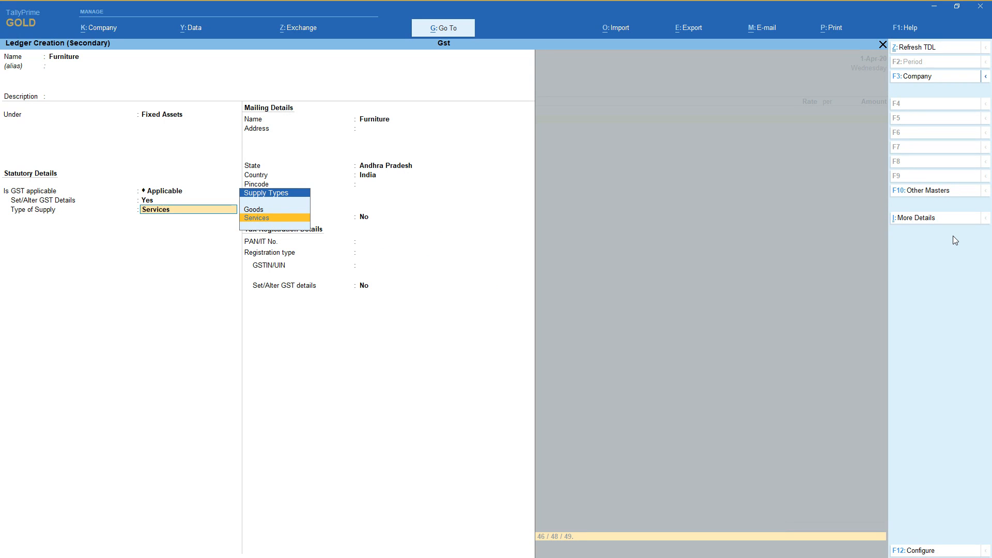
# Set the type of supply to Goods and save the Furniture ledger.
pyautogui.press('Up')
pyautogui.press('Return')
pyautogui.press('Return')
pyautogui.press('Return')
pyautogui.press('Return')
pyautogui.press('Return')
pyautogui.hotkey('ctrl', 'a')
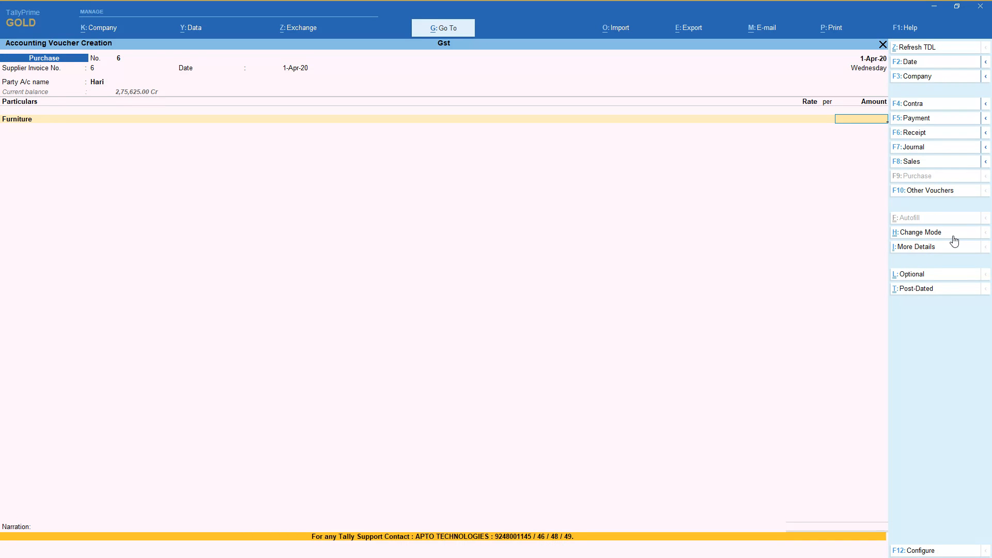
# Enter 15,000 as the Furniture amount and add the Cgst and Sgst ledgers below it.
pyautogui.write('15000')
pyautogui.press('Return')
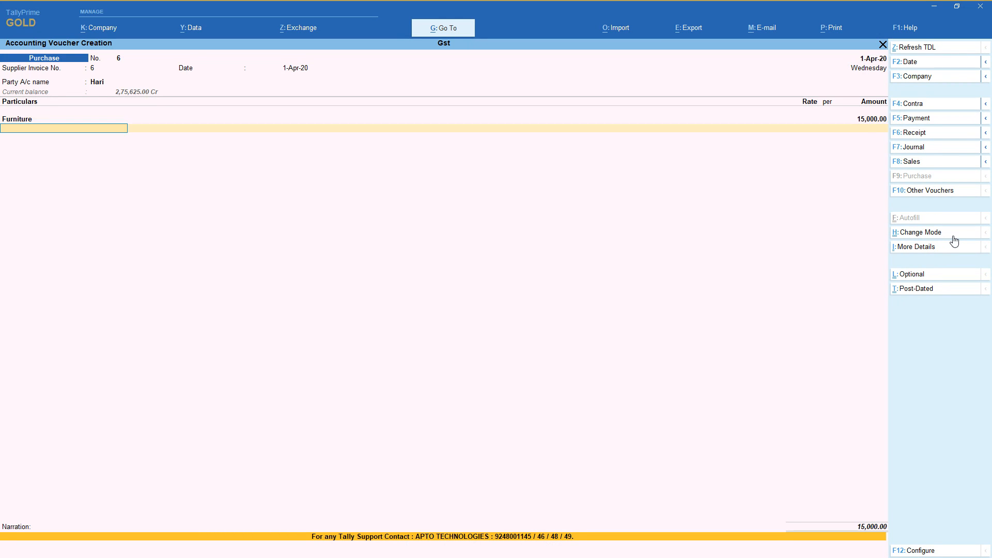
pyautogui.write('cg')
pyautogui.press('Return')
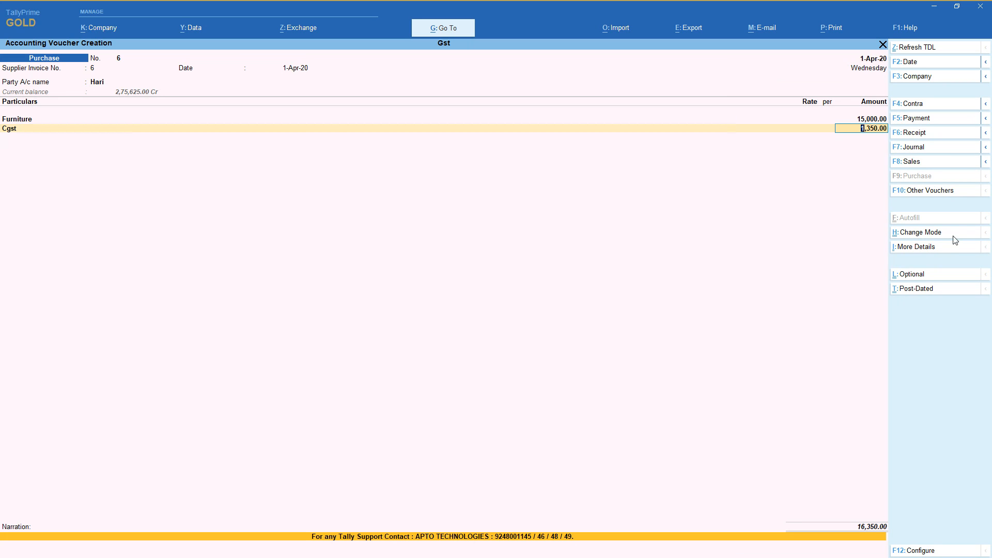
pyautogui.press('Return')
pyautogui.write('sg')
pyautogui.press('Return')
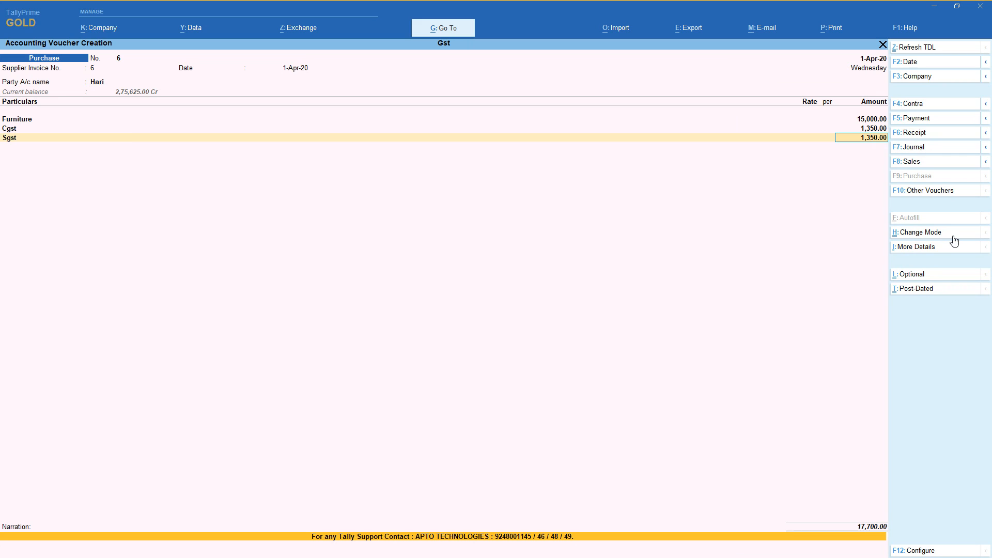
# Examine the voucher's GST tax analysis in detailed form and return to the voucher.
pyautogui.click(948, 249)
pyautogui.press('Down')
pyautogui.press('Down')
pyautogui.press('Down')
pyautogui.press('Down')
pyautogui.press('Down')
pyautogui.press('Down')
pyautogui.press('Down')
pyautogui.press('Down')
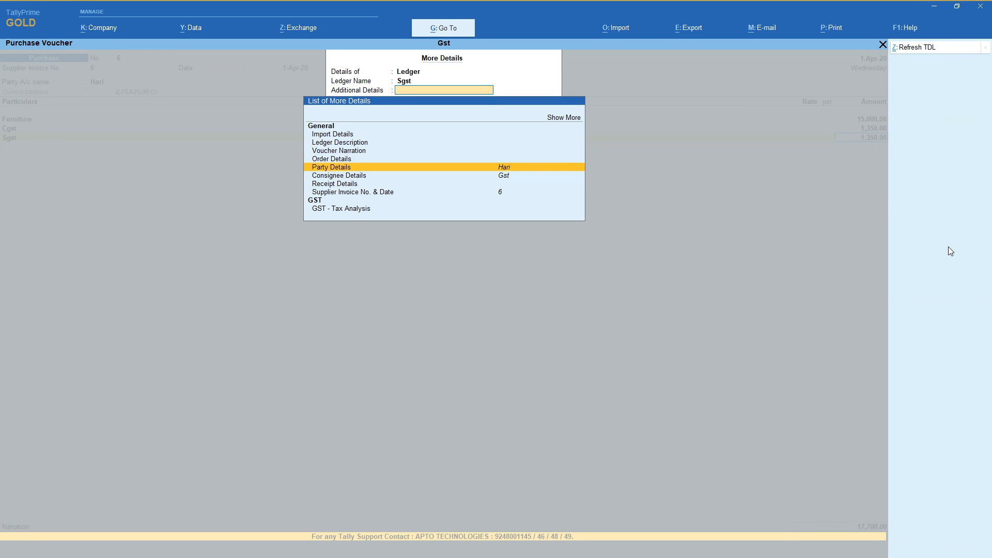
pyautogui.press('Return')
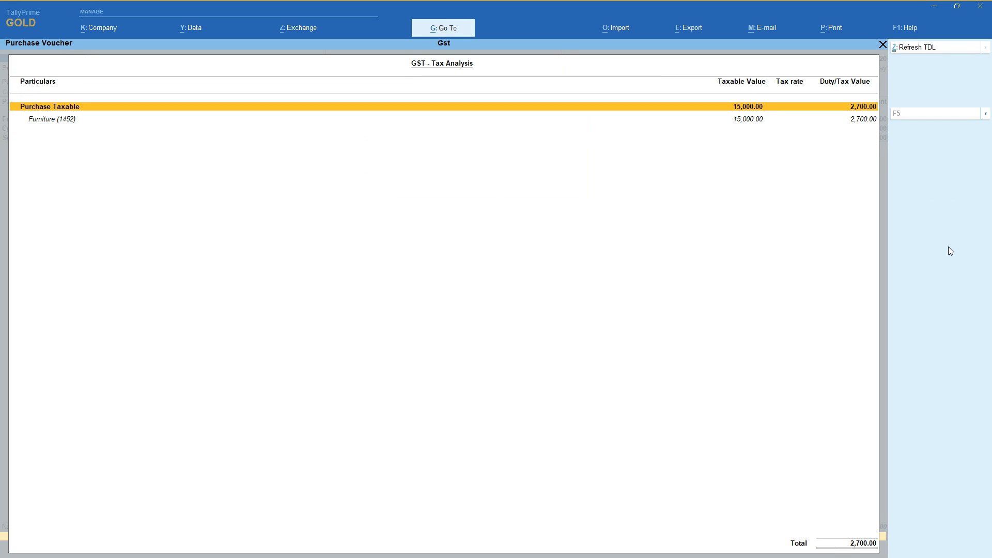
pyautogui.press('F5')
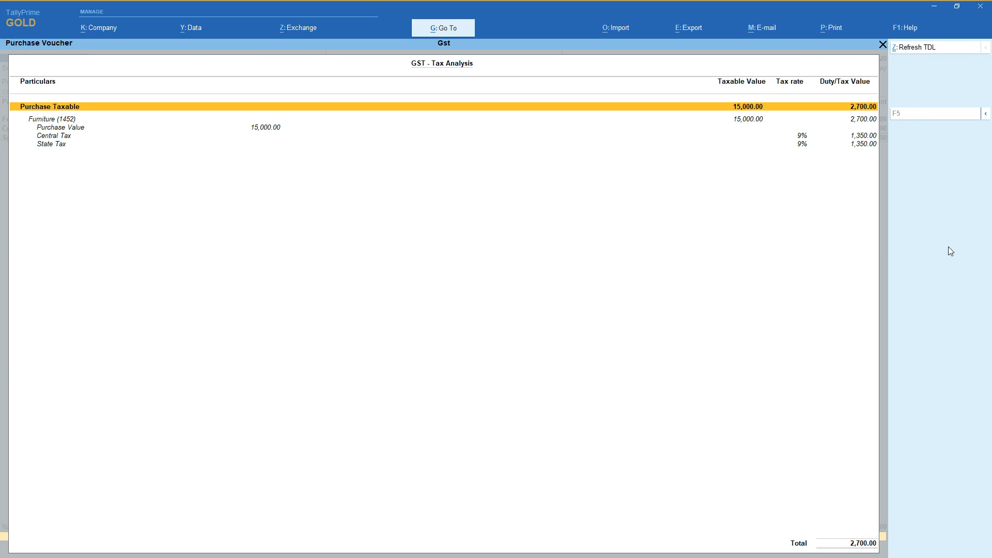
pyautogui.press('Escape')
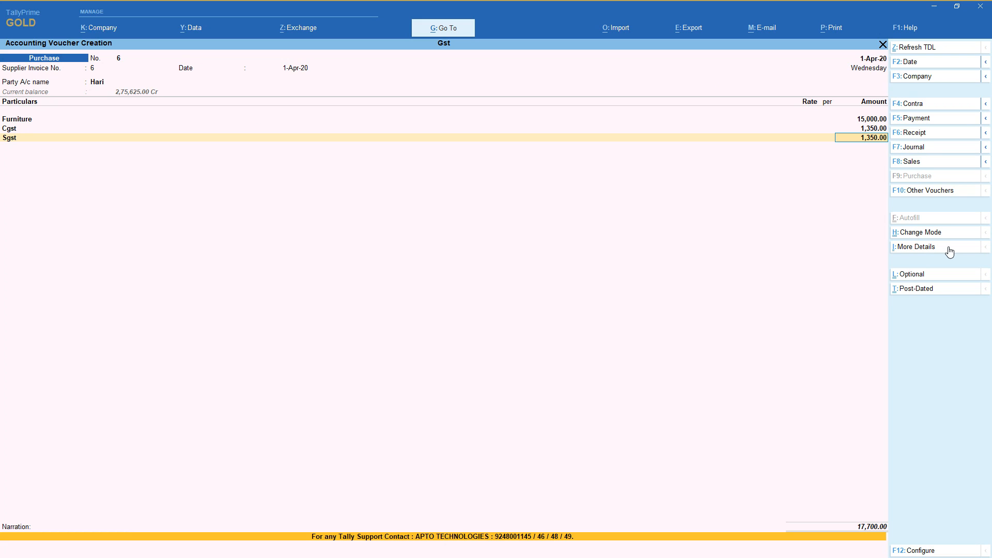
# Accept the Sgst amount, leave the narration blank and save the Furniture purchase voucher.
pyautogui.press('Return')
pyautogui.press('Return')
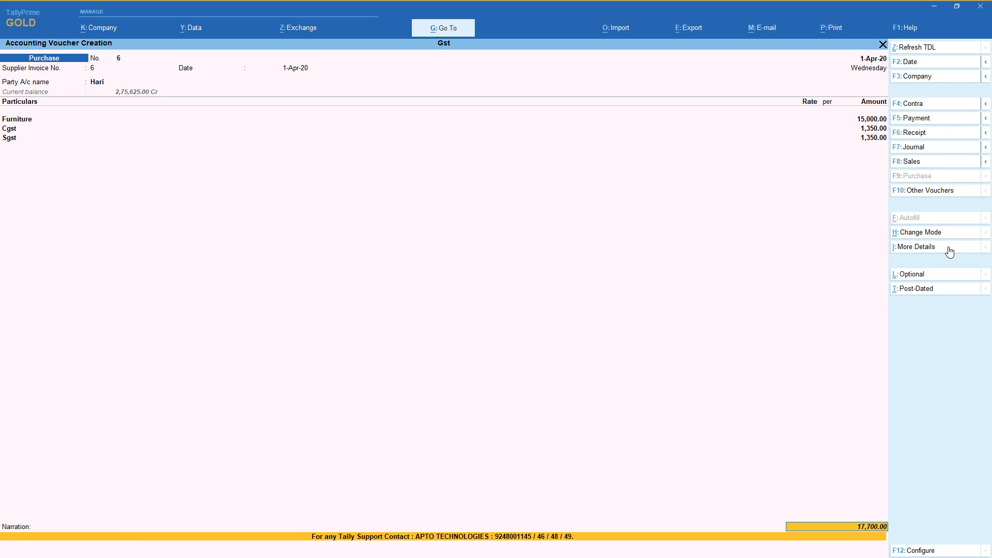
pyautogui.press('Return')
pyautogui.press('Return')
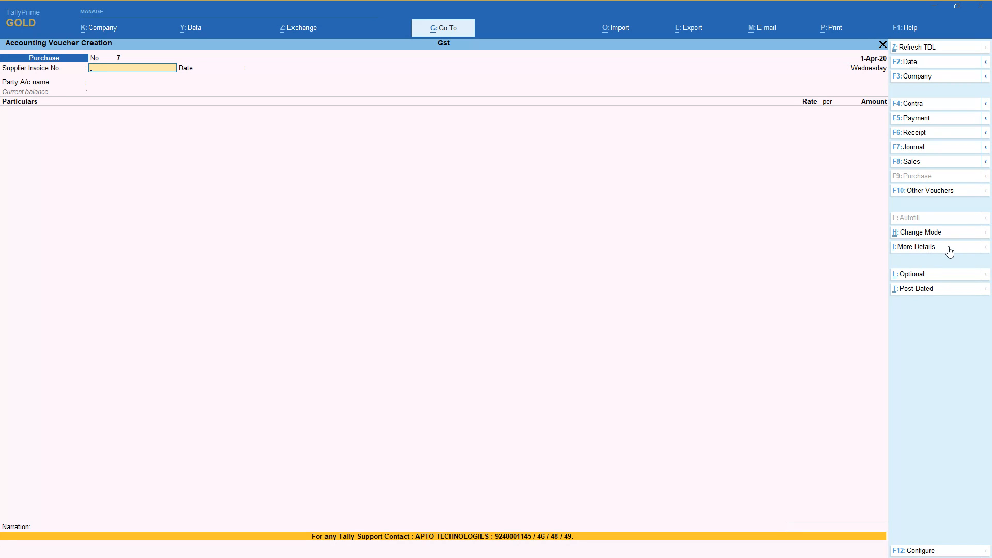
# Enter supplier invoice number 6 dated 1-Apr-20 in the new purchase voucher.
pyautogui.write('6')
pyautogui.press('Return')
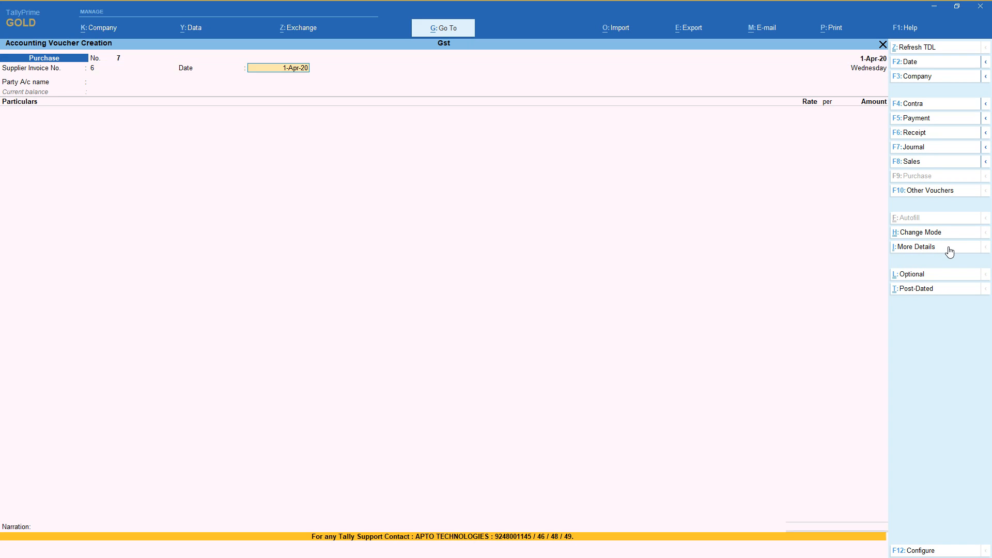
pyautogui.press('Return')
pyautogui.press('Down')
pyautogui.press('Down')
pyautogui.press('Down')
pyautogui.press('Down')
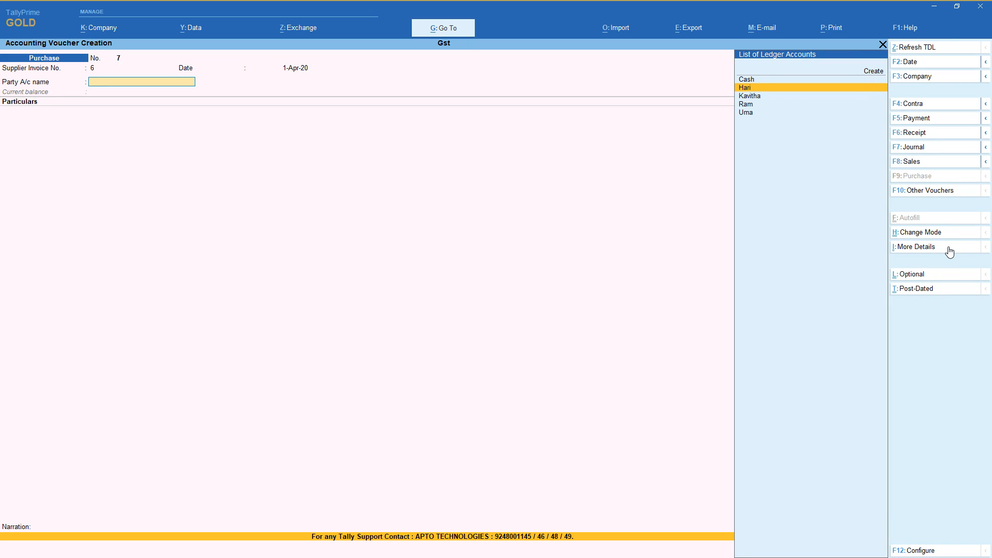
pyautogui.press('Return')
pyautogui.press('Return')
pyautogui.press('Return')
pyautogui.press('Return')
pyautogui.press('Return')
pyautogui.press('Return')
pyautogui.press('Return')
pyautogui.press('Return')
pyautogui.press('Return')
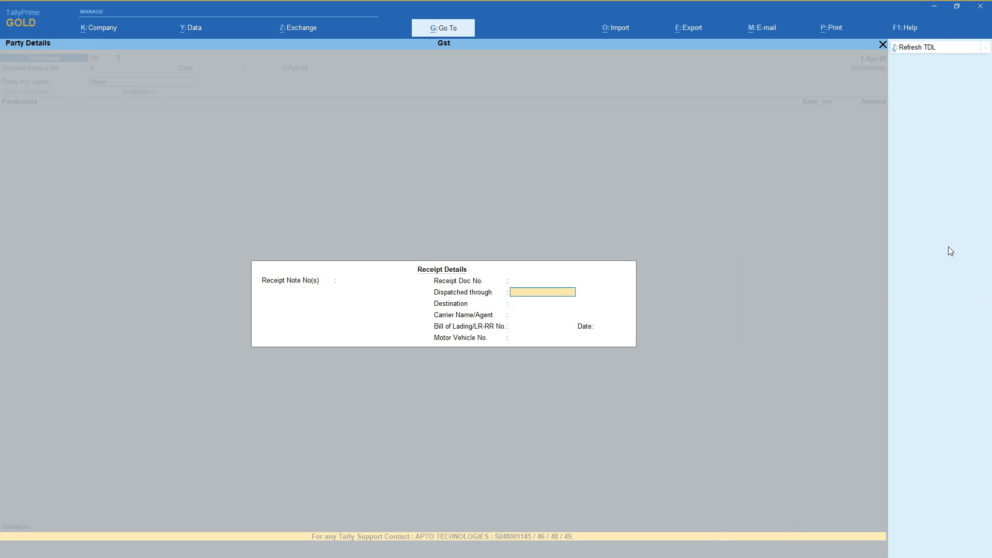
pyautogui.press('Return')
pyautogui.press('Return')
pyautogui.press('Return')
pyautogui.press('Return')
pyautogui.press('Return')
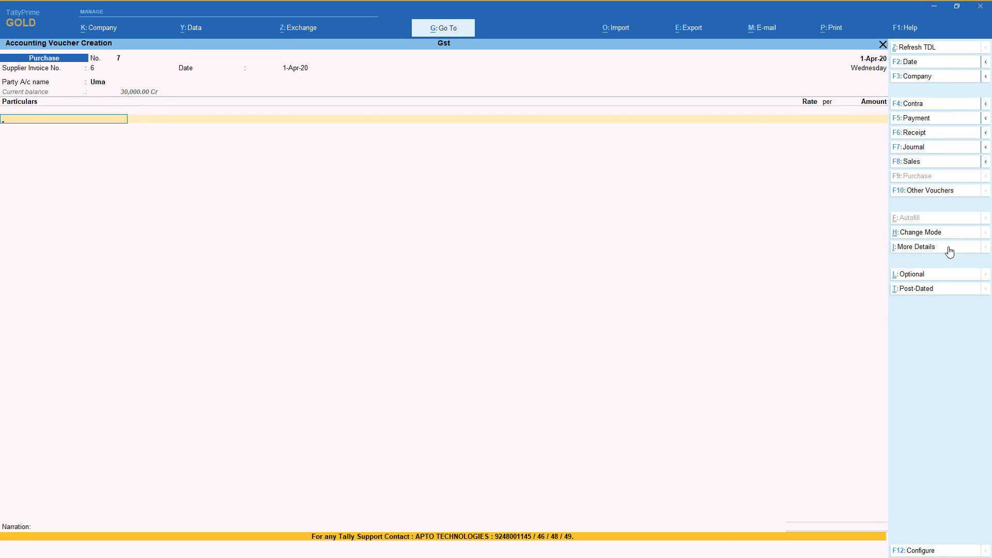
# Change the voucher's party to the supplier listed just before the current one, leaving receipt details blank and accepting the party details.
pyautogui.press('BackSpace')
pyautogui.press('Up')
pyautogui.press('Return')
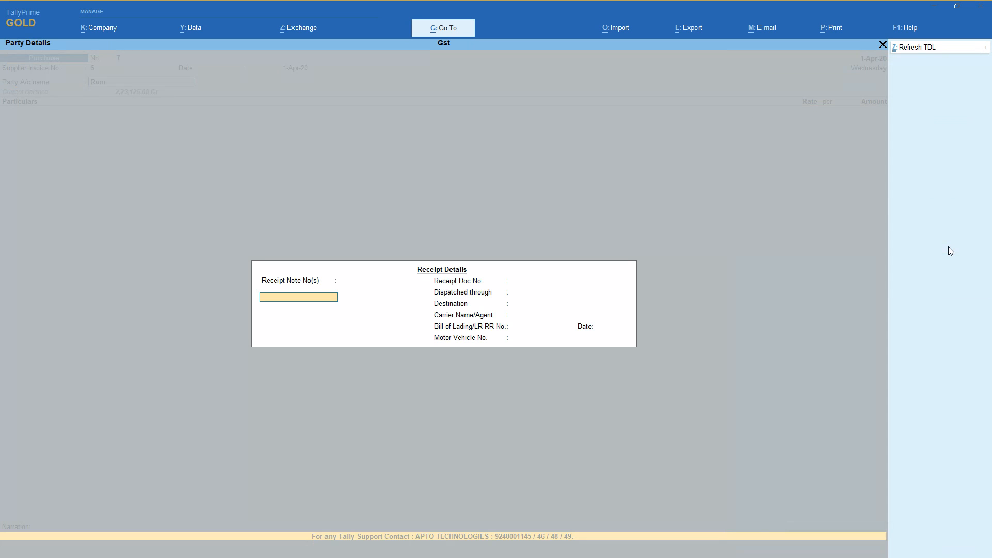
pyautogui.press('Return')
pyautogui.press('Return')
pyautogui.press('Return')
pyautogui.press('Return')
pyautogui.press('Return')
pyautogui.press('Return')
pyautogui.press('Return')
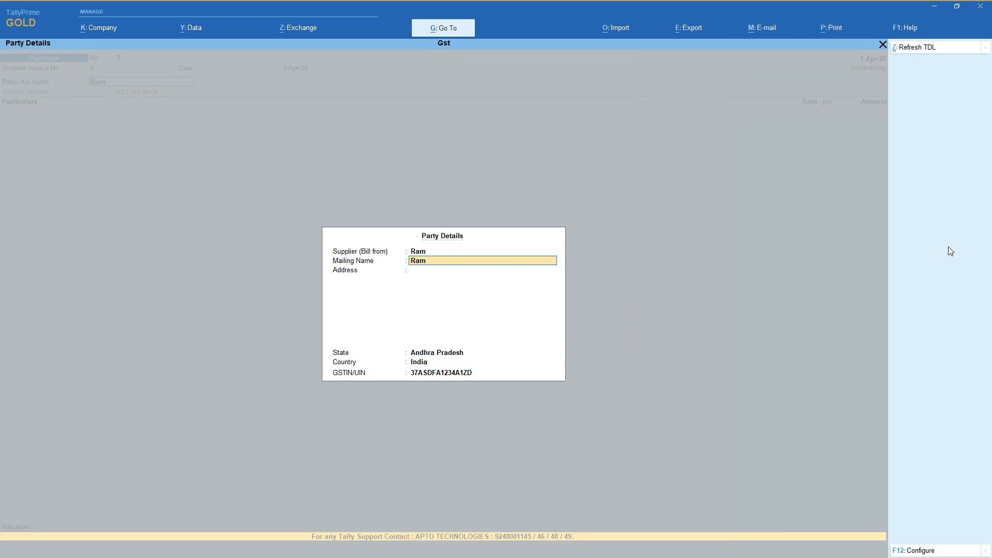
pyautogui.press('Return')
pyautogui.press('Return')
pyautogui.press('Return')
pyautogui.press('Return')
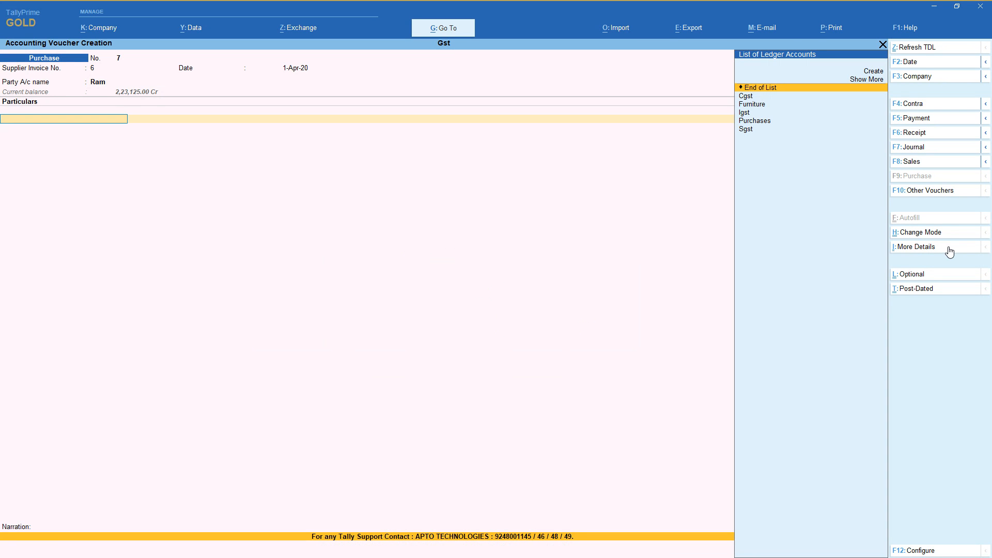
# Start a new ledger from the particulars line, naming it Travelling and placing it under Indirect Expenses.
pyautogui.press('Up')
pyautogui.press('Up')
pyautogui.press('Return')
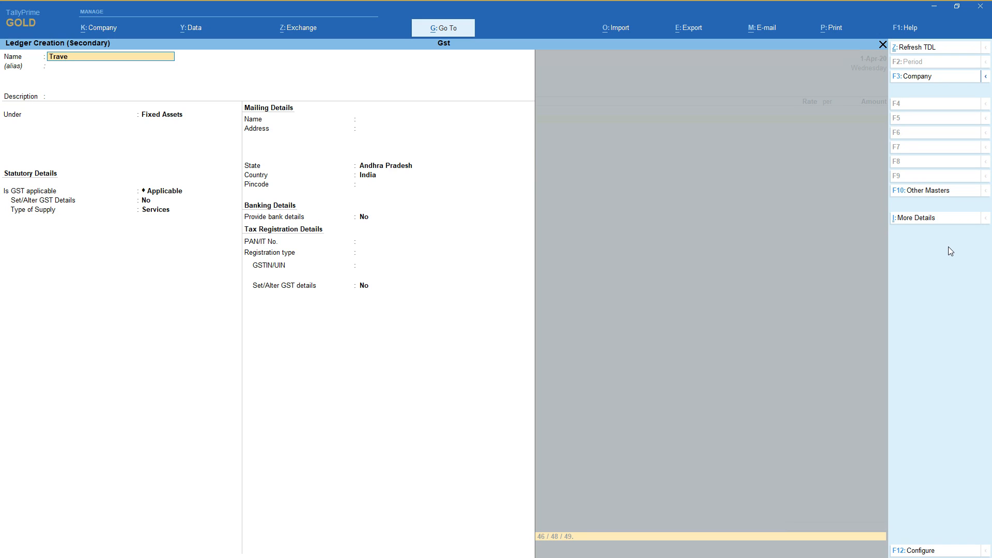
pyautogui.write('Travelling')
pyautogui.press('Return')
pyautogui.press('Return')
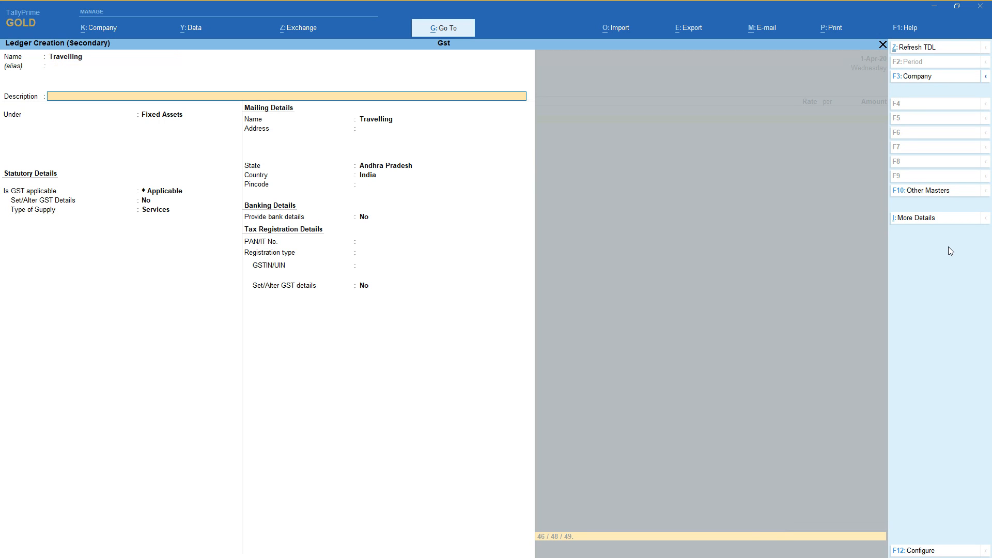
pyautogui.write('In')
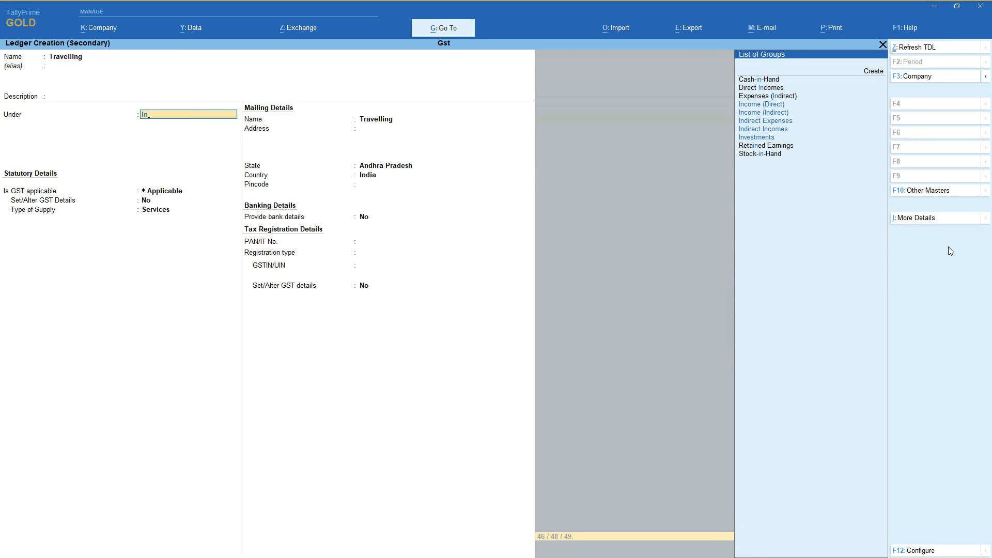
pyautogui.press('Down')
pyautogui.press('Down')
pyautogui.press('Down')
pyautogui.press('Return')
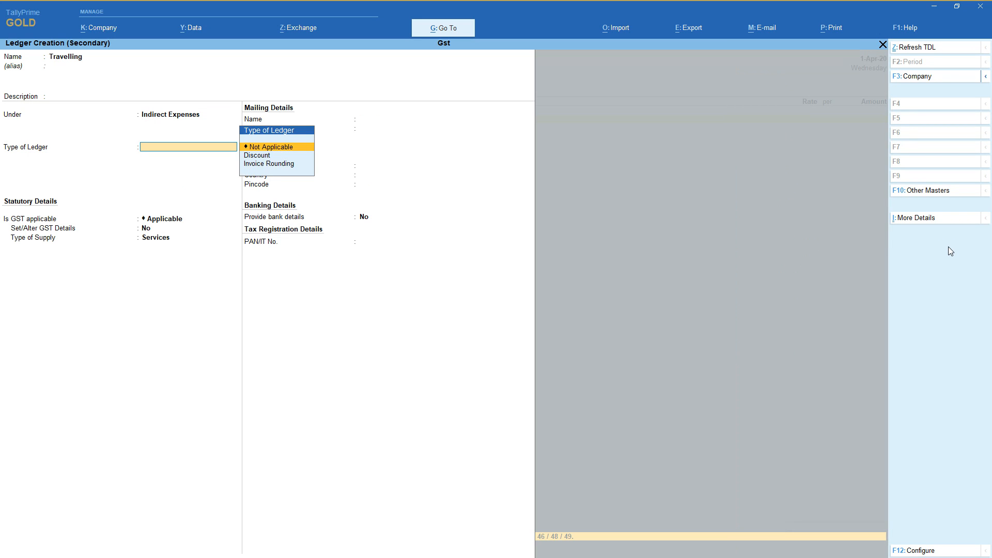
# Keep the Travelling ledger's type as Not Applicable and GST as Applicable, and enable Set/Alter GST Details.
pyautogui.press('Return')
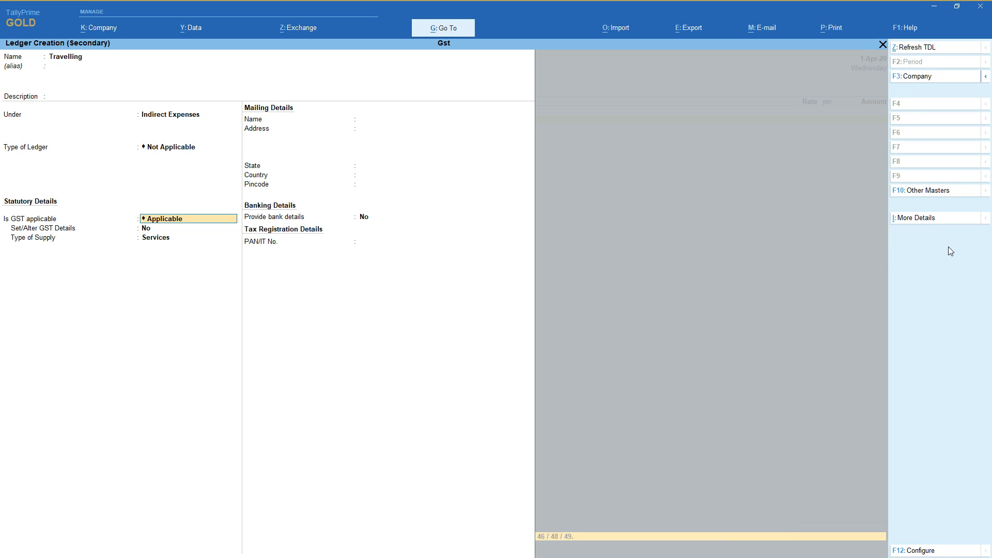
pyautogui.press('Return')
pyautogui.write('y')
pyautogui.press('Return')
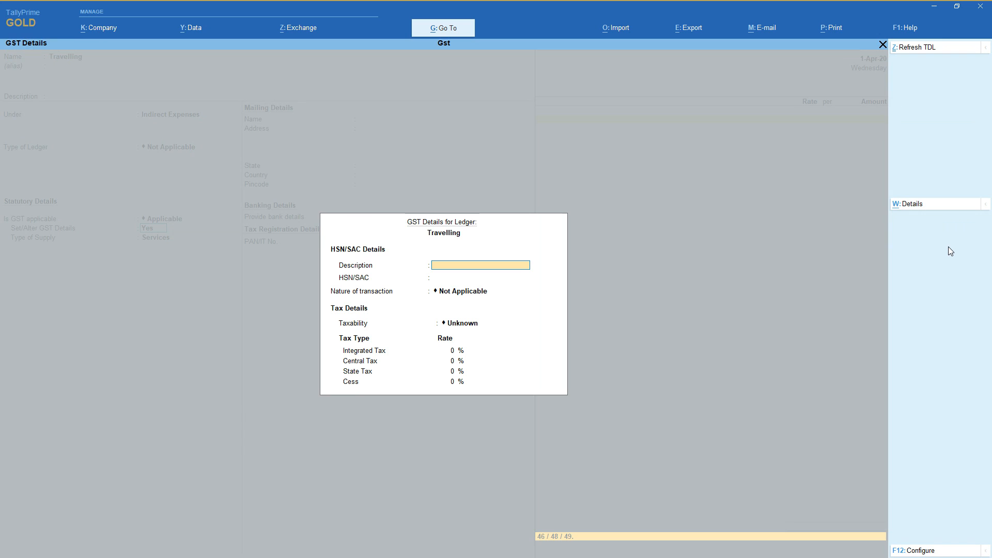
# Enter HSN/SAC 1452 for Travelling, leave the description blank and choose Purchase Taxable as the nature of transaction.
pyautogui.press('Return')
pyautogui.write('1452')
pyautogui.press('Return')
pyautogui.press('Down')
pyautogui.press('Down')
pyautogui.press('Down')
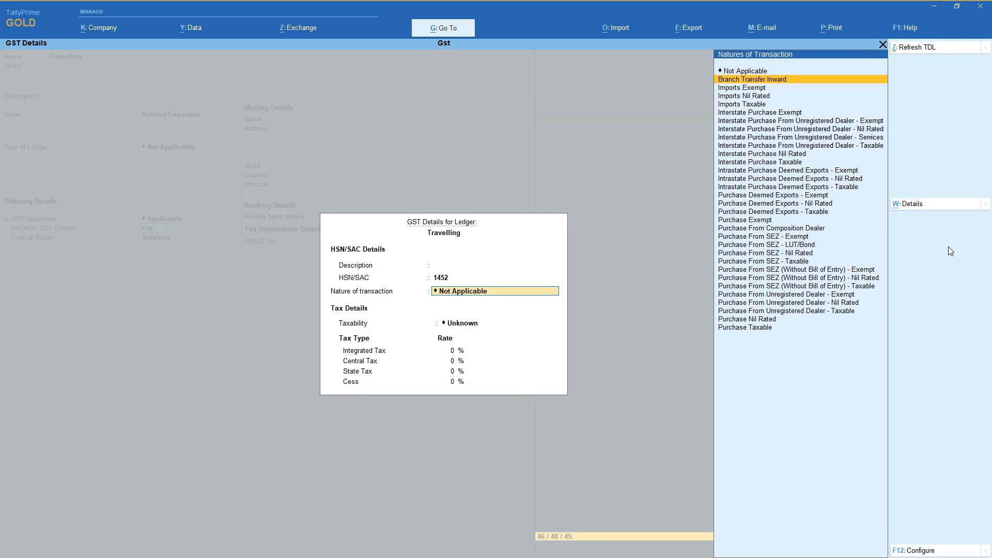
pyautogui.press('Down')
pyautogui.press('Down')
pyautogui.press('Down')
pyautogui.press('Down')
pyautogui.press('Down')
pyautogui.press('Down')
pyautogui.press('Down')
pyautogui.press('Down')
pyautogui.press('Down')
pyautogui.press('Down')
pyautogui.press('Down')
pyautogui.press('Down')
pyautogui.press('Down')
pyautogui.press('Down')
pyautogui.press('Down')
pyautogui.press('Down')
pyautogui.press('Down')
pyautogui.press('Down')
pyautogui.press('Down')
pyautogui.press('Down')
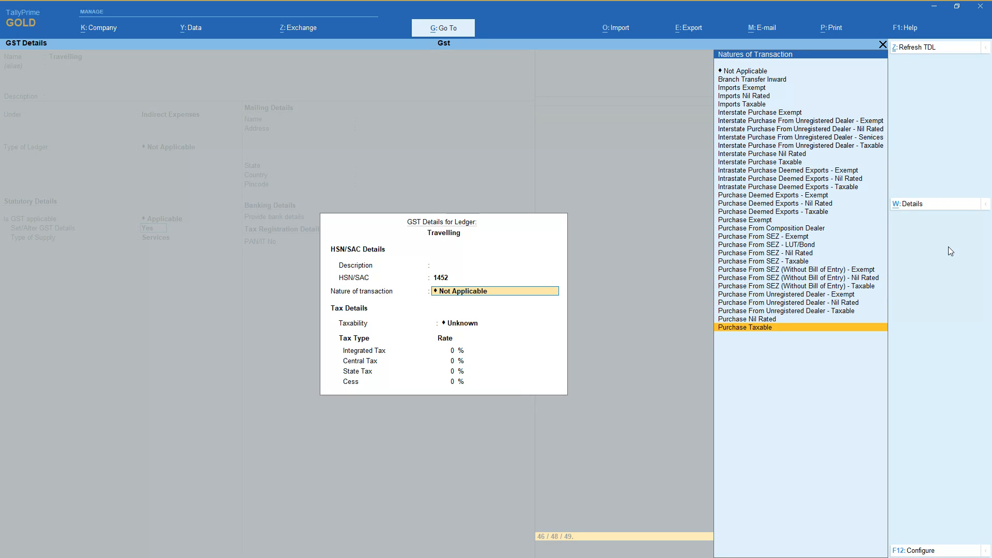
pyautogui.press('Return')
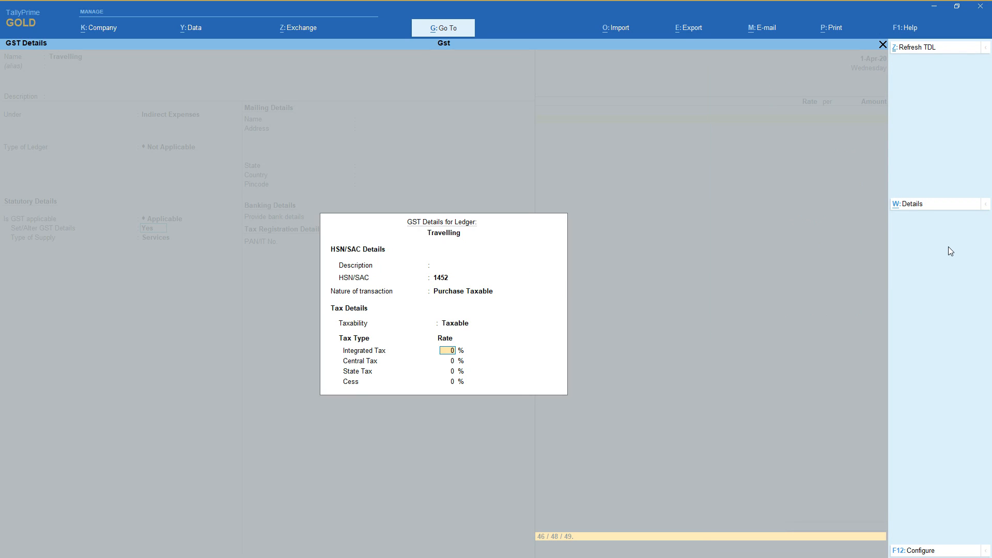
# Set Travelling's integrated tax rate to 5%, keep the supply type Services and save the ledger without bank details.
pyautogui.write('5')
pyautogui.press('Return')
pyautogui.press('Return')
pyautogui.press('Return')
pyautogui.press('Return')
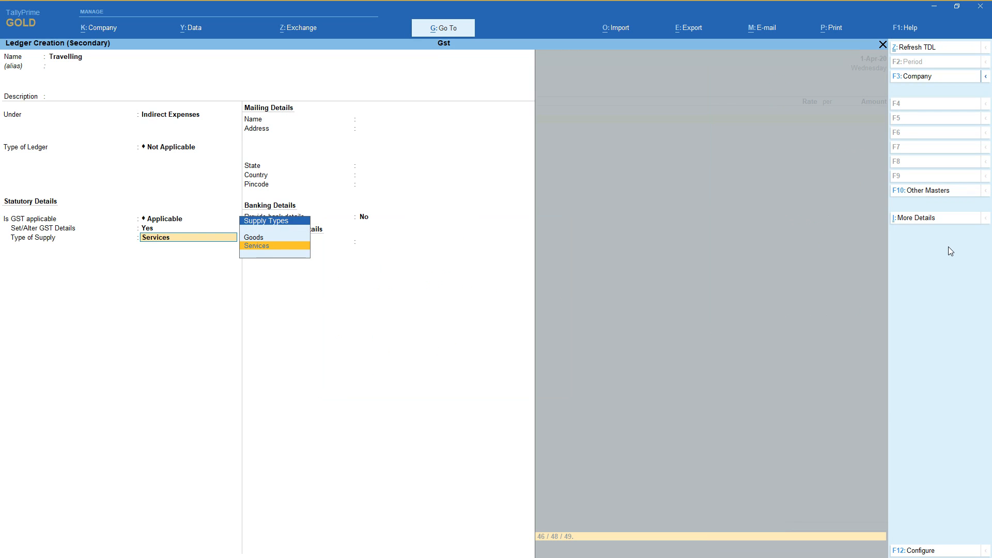
pyautogui.press('Return')
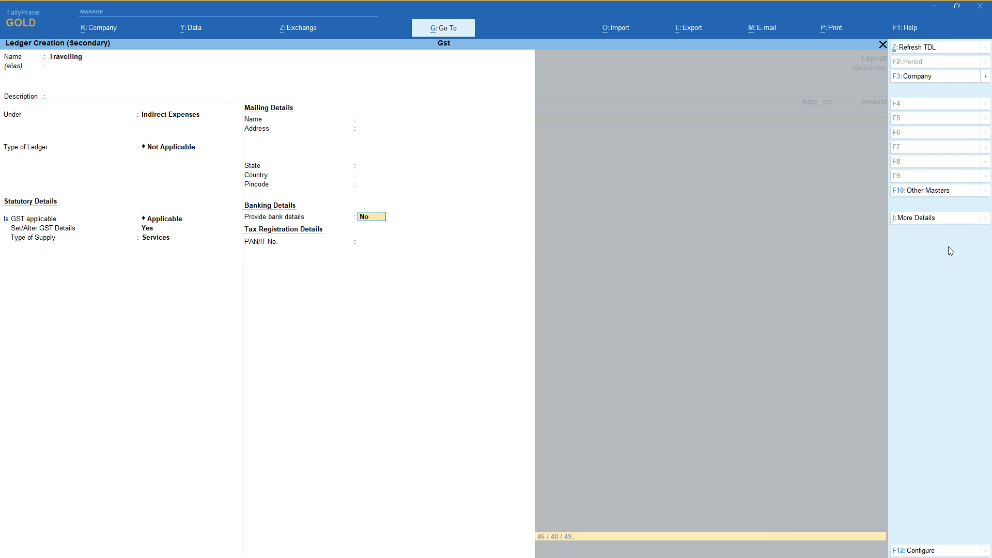
pyautogui.press('Return')
# Enter 5,000 as the Travelling amount and add the Cgst and Sgst ledgers below it.
pyautogui.press('Return')
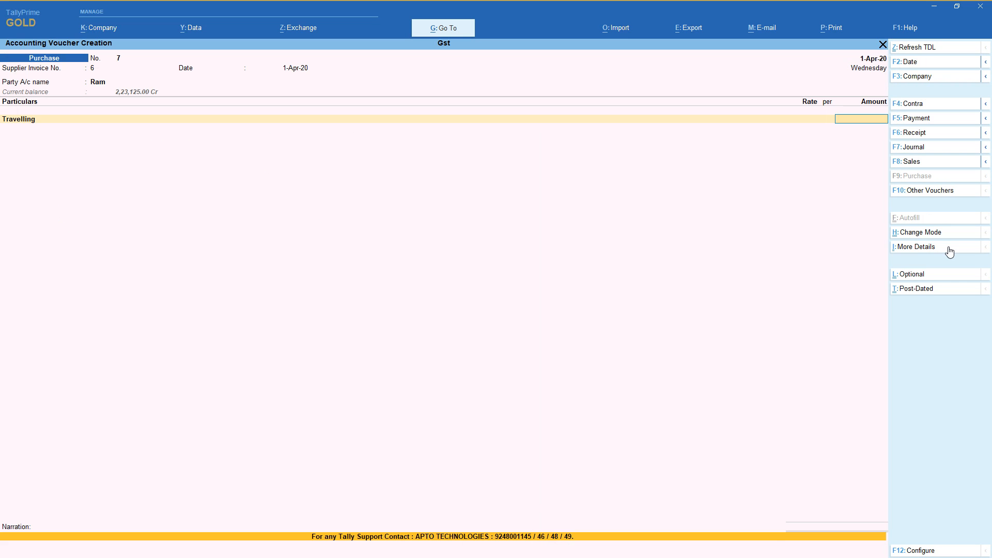
pyautogui.write('5,000')
pyautogui.press('Return')
pyautogui.write('Cg')
pyautogui.press('Return')
pyautogui.press('Return')
pyautogui.write('Sg')
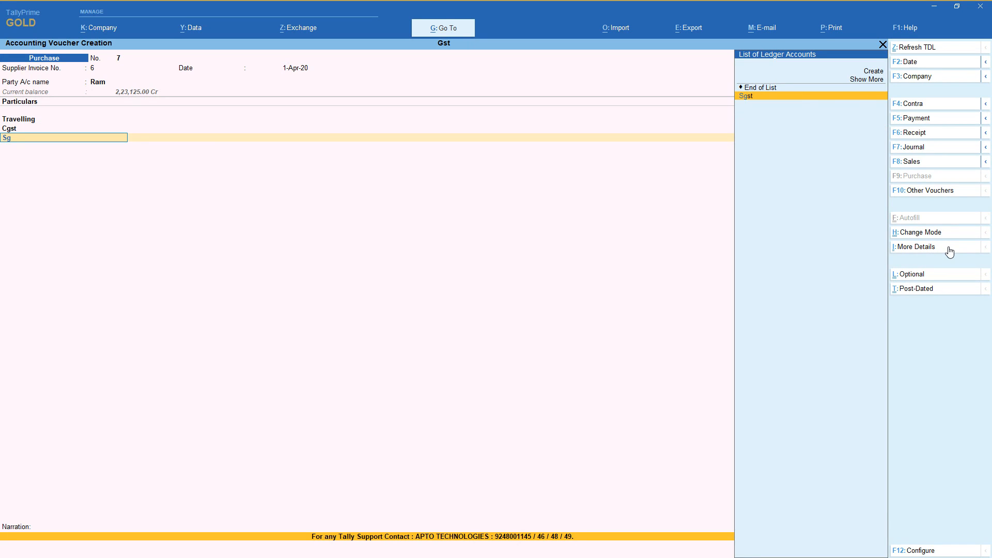
pyautogui.press('Return')
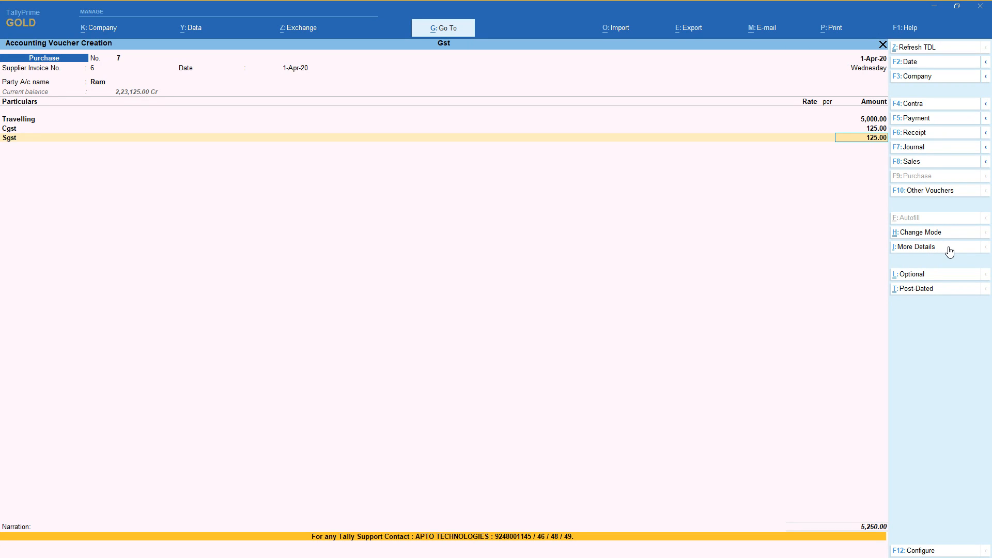
# Accept the Sgst amount, leave the narration blank and save the Travelling purchase voucher.
pyautogui.press('Return')
pyautogui.press('Return')
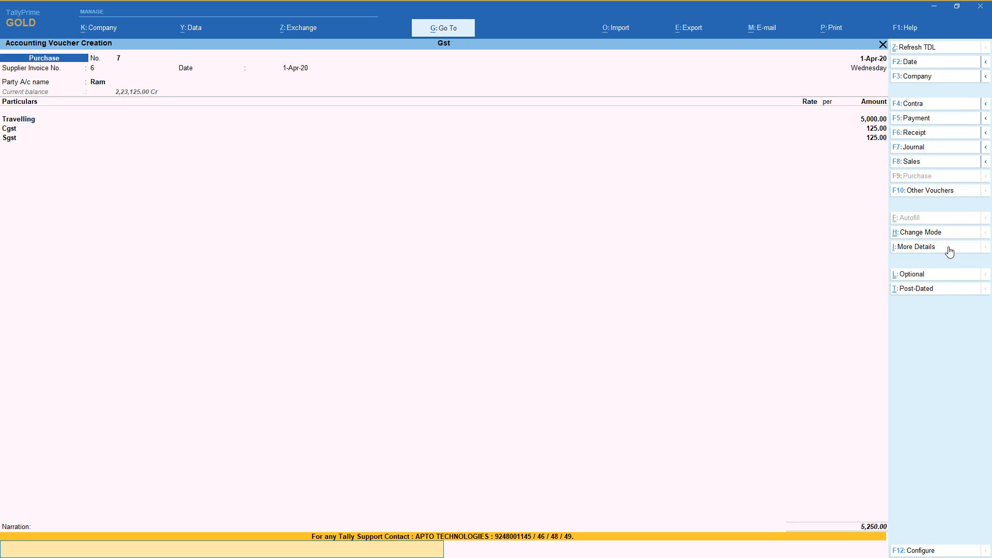
pyautogui.press('Return')
pyautogui.press('Return')
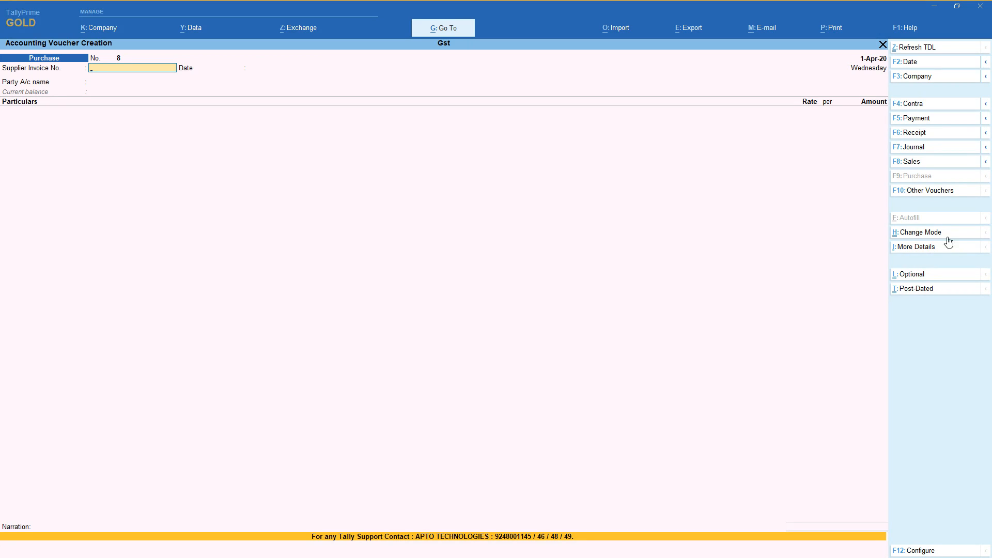
# Switch to a Sales voucher and change its mode to Item Invoice.
pyautogui.click(957, 161)
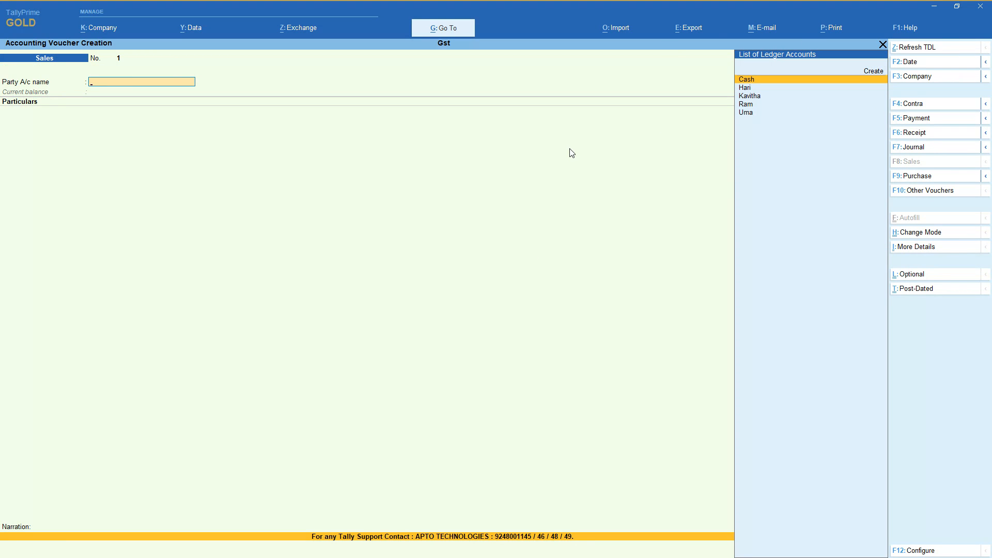
pyautogui.click(938, 233)
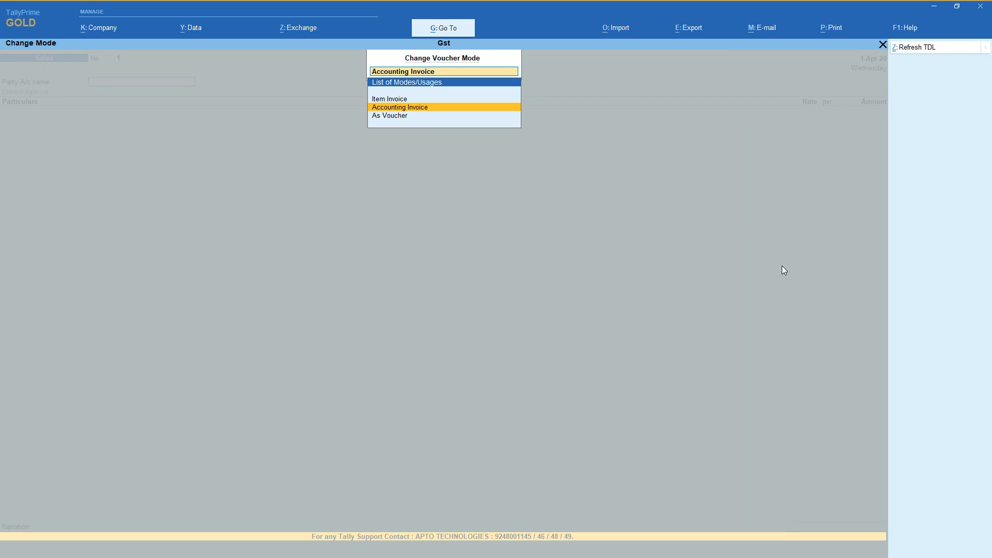
pyautogui.press('Up')
pyautogui.press('Return')
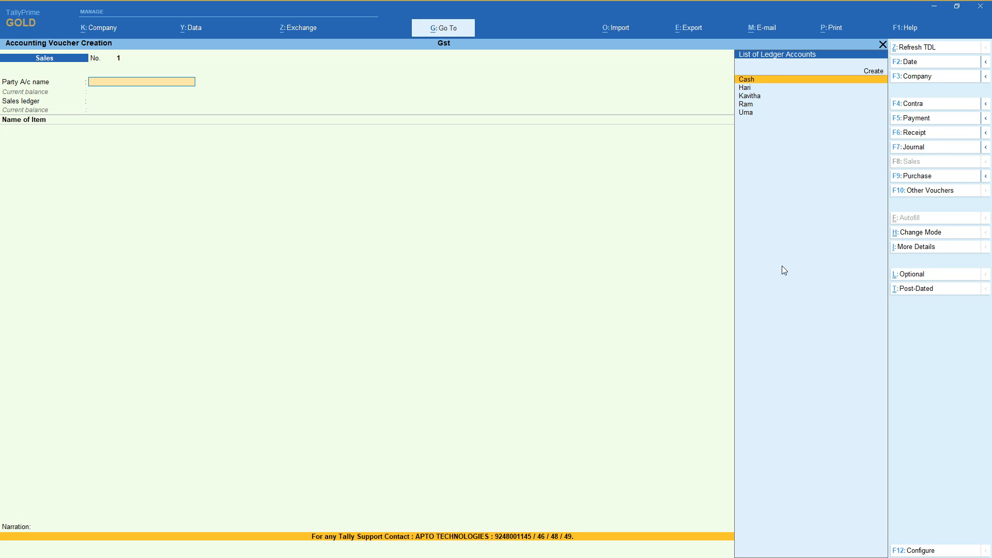
# Start a new party ledger from the sales voucher, naming it A and placing it under Sundry Debtors.
pyautogui.press('Up')
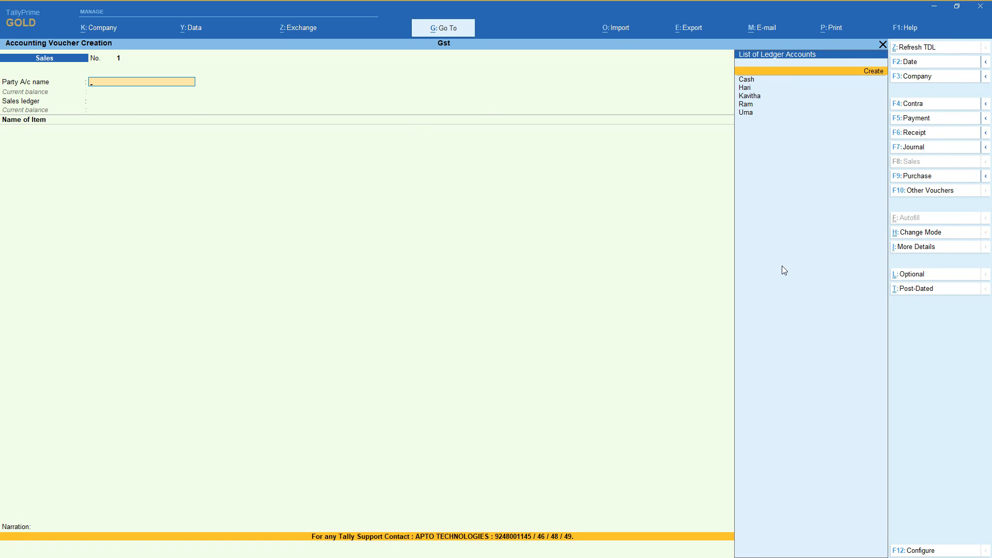
pyautogui.press('Return')
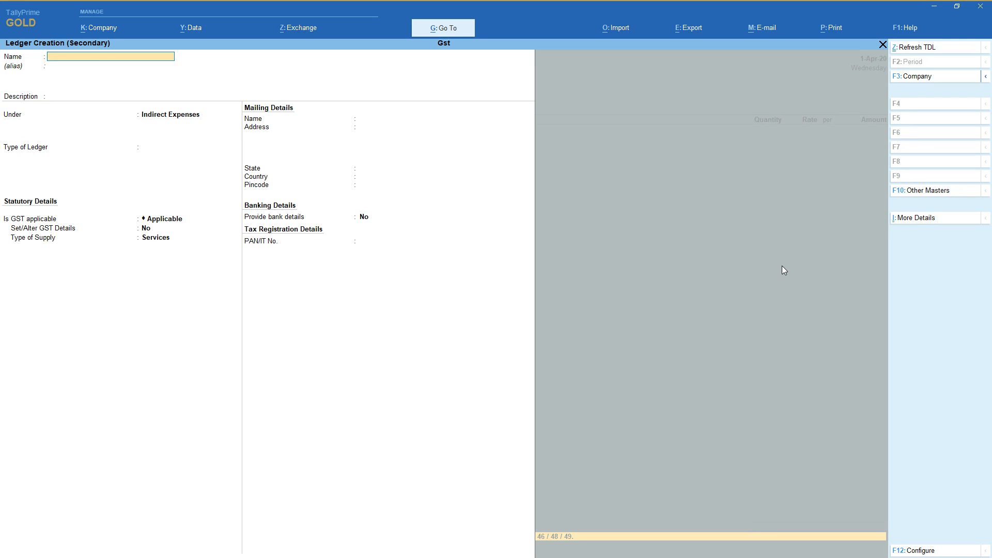
pyautogui.press('Return')
pyautogui.press('Return')
pyautogui.press('Return')
pyautogui.write('Sun')
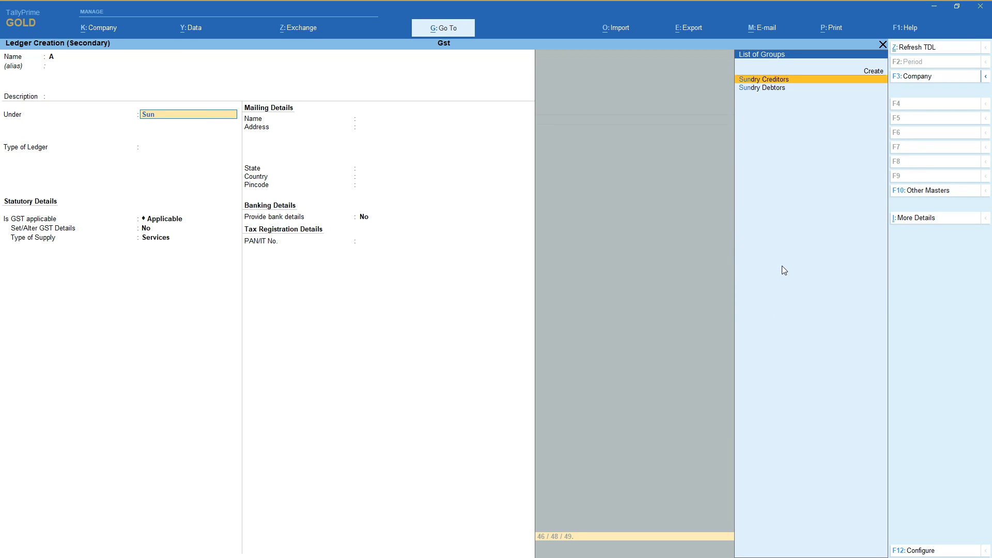
pyautogui.press('Down')
pyautogui.press('Return')
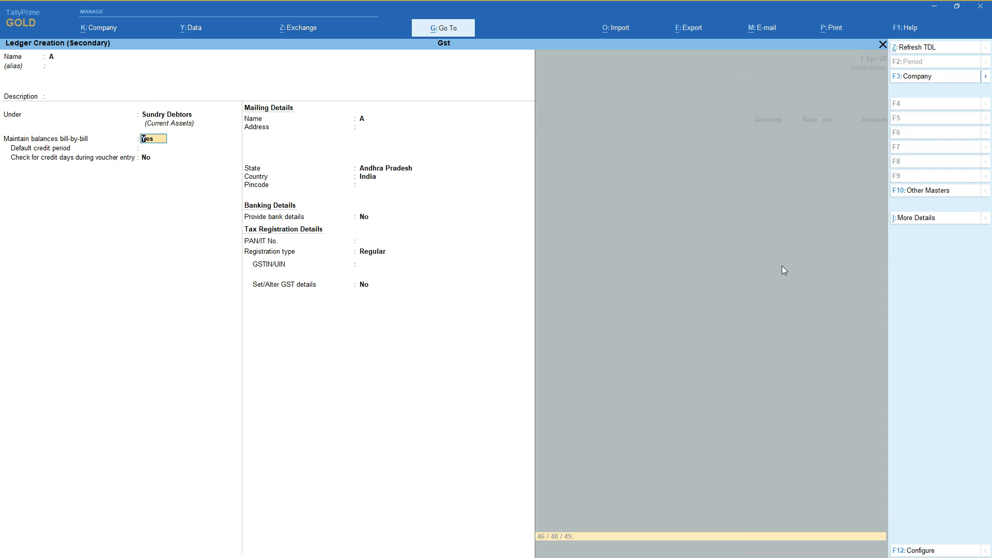
# Turn off bill-by-bill balances for ledger A, keep Andhra Pradesh as its state and leave address and bank details out.
pyautogui.write('n')
pyautogui.press('Return')
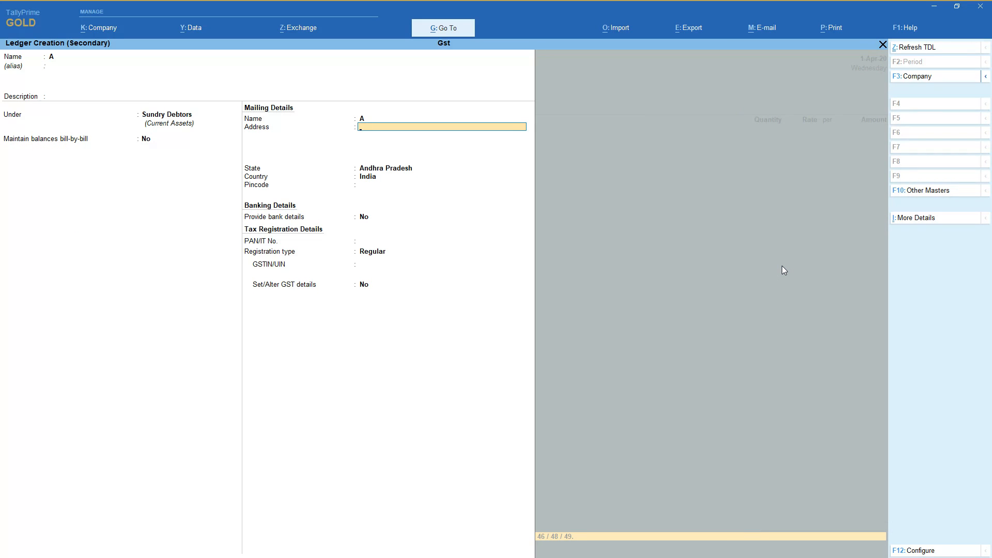
pyautogui.press('Return')
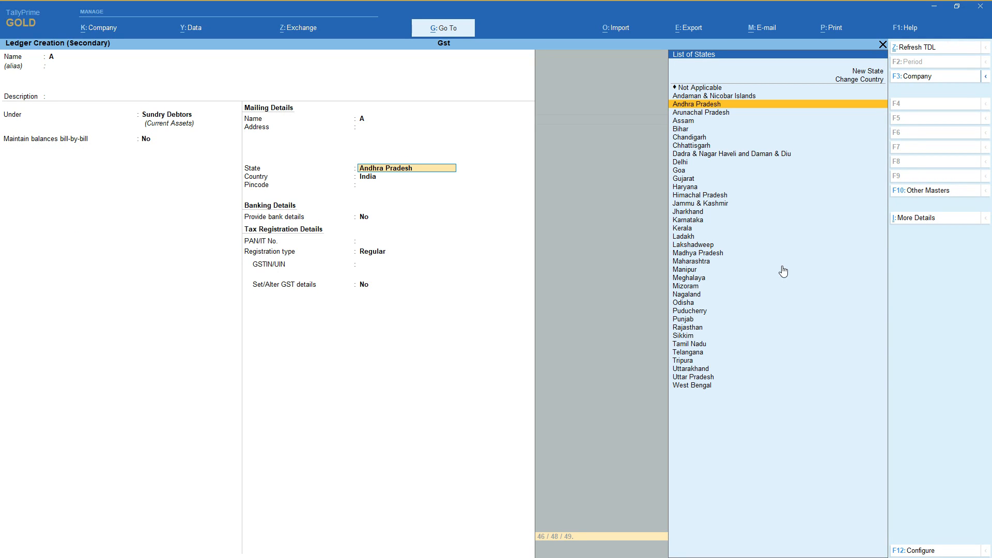
pyautogui.press('Return')
# Keep A's registration type Regular, leave the PAN and GSTIN blank and save the ledger.
pyautogui.press('Return')
pyautogui.press('Return')
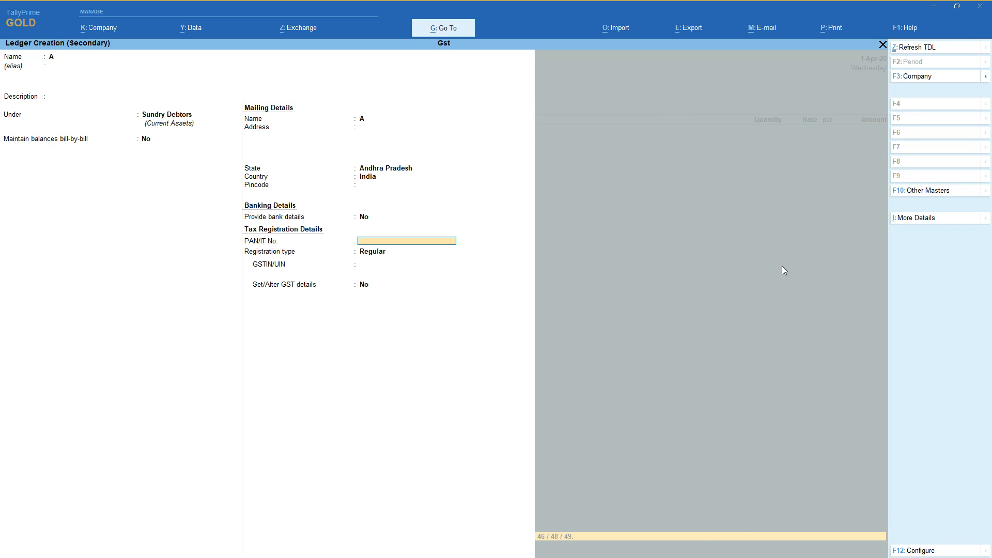
pyautogui.press('Return')
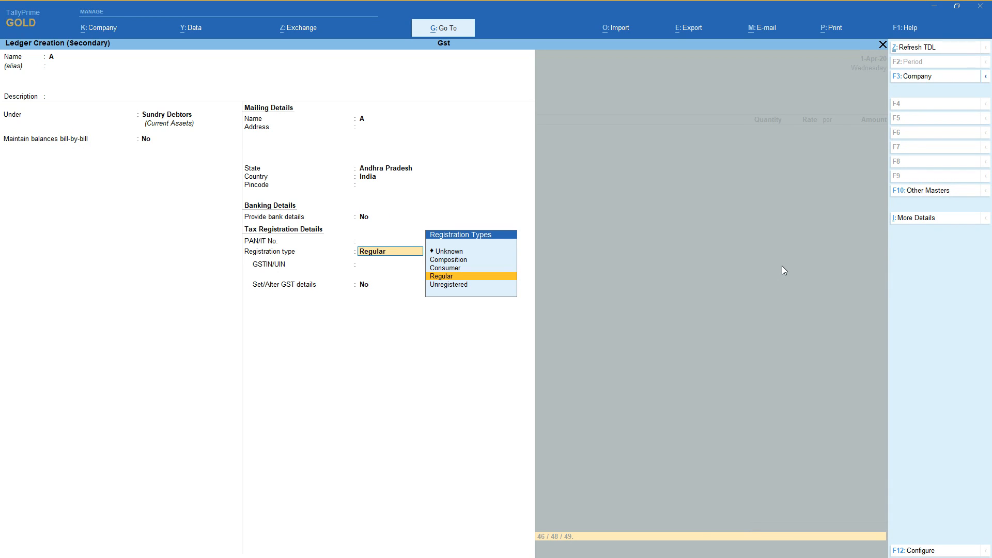
pyautogui.press('Return')
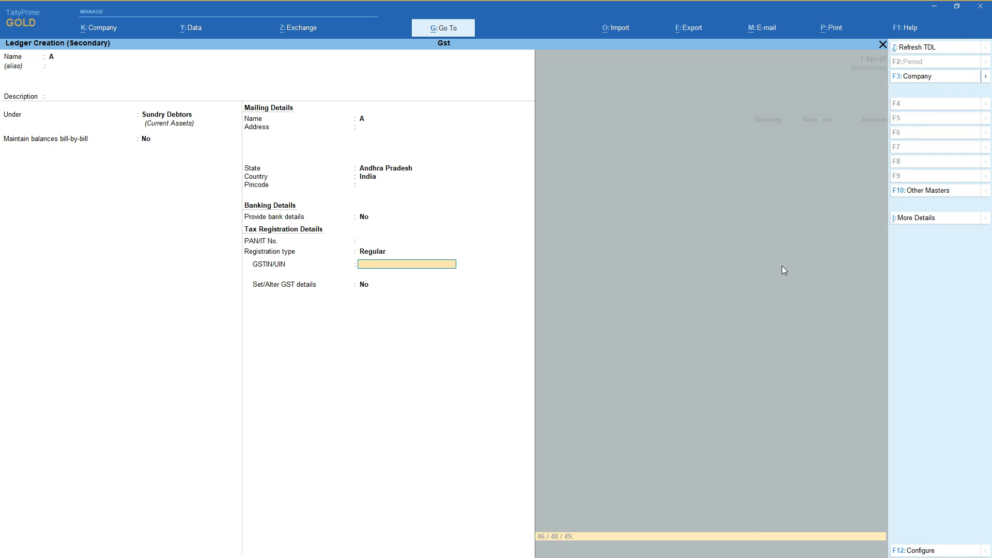
pyautogui.press('Return')
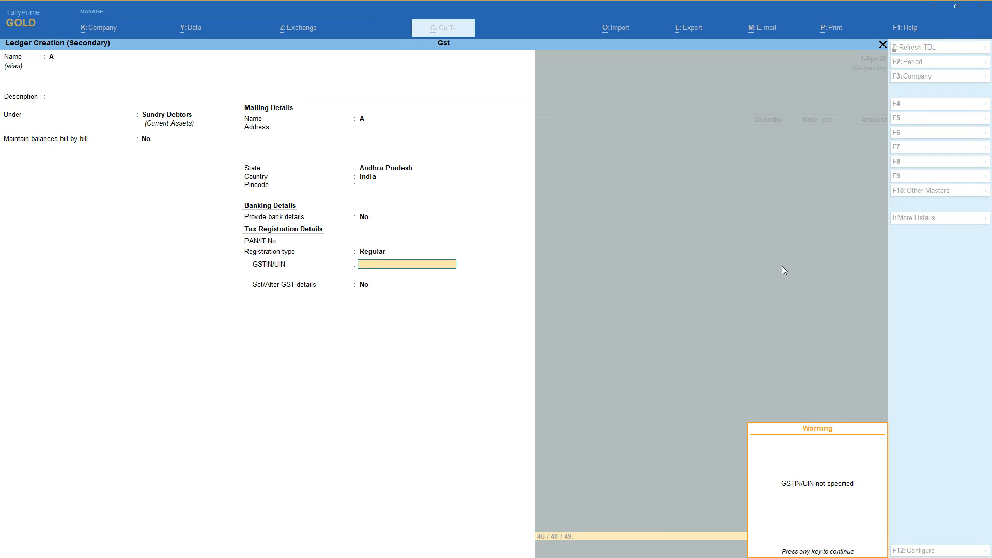
pyautogui.press('Return')
pyautogui.press('Return')
# Leave all dispatch details blank for the sales voucher to A and proceed to the party details.
pyautogui.press('Return')
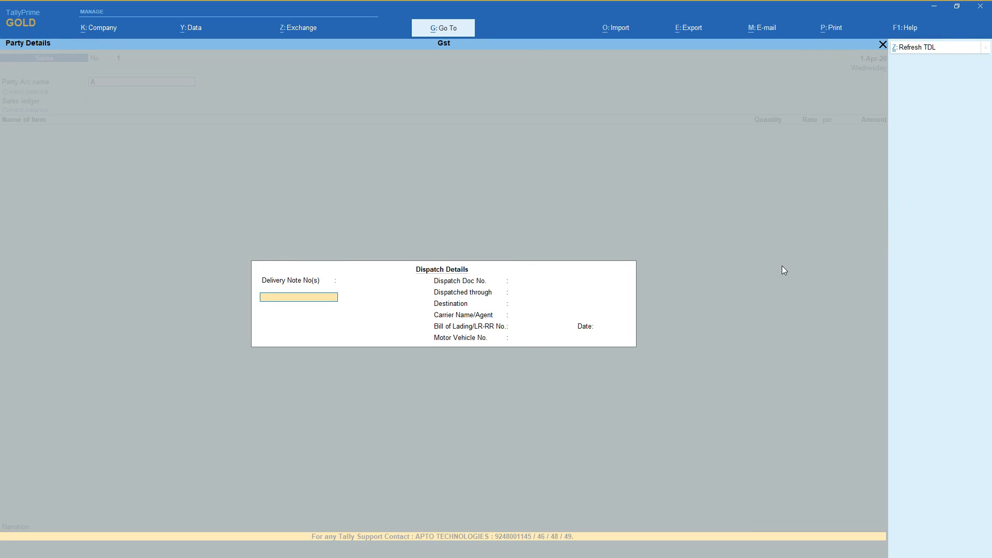
pyautogui.press('Return')
pyautogui.press('Return')
pyautogui.press('Return')
pyautogui.press('Return')
pyautogui.press('Return')
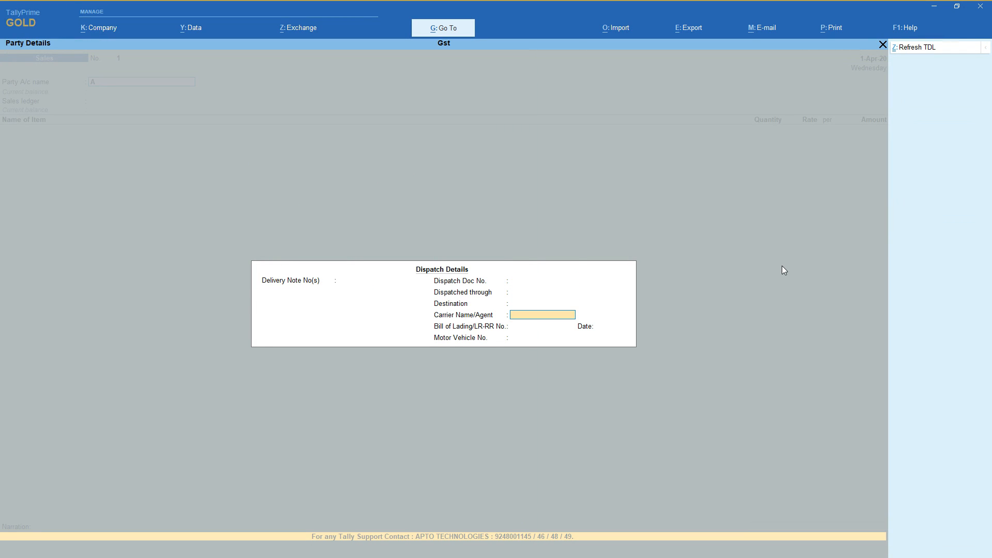
pyautogui.press('Return')
pyautogui.press('Return')
pyautogui.press('Return')
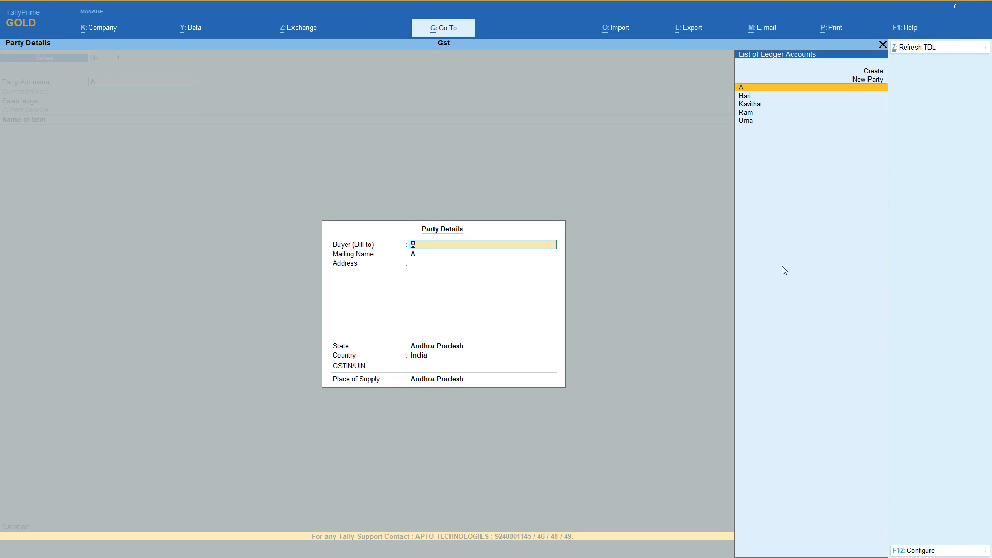
# Accept A's party details for the sales voucher, leaving the address and GSTIN blank and Andhra Pradesh as place of supply.
pyautogui.press('Return')
pyautogui.press('Return')
pyautogui.press('Return')
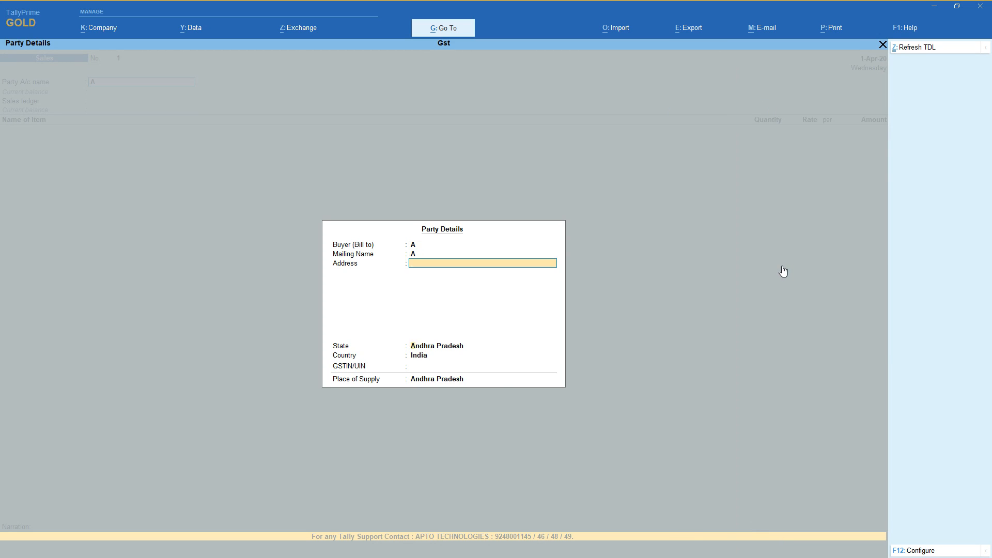
pyautogui.press('Return')
pyautogui.press('Return')
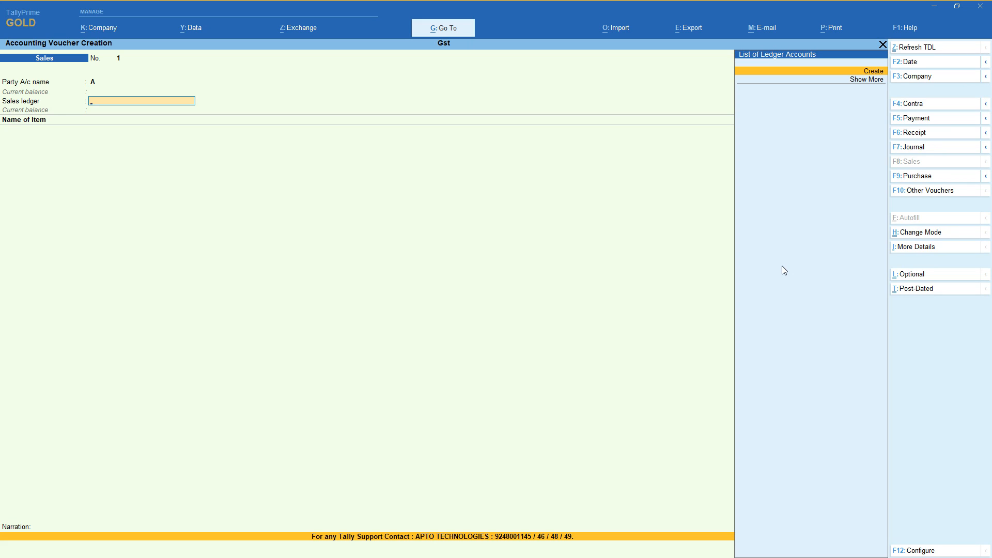
# Start a new sales ledger from the voucher, naming it Sales and placing it under Sales Accounts with ledger type Not Applicable.
pyautogui.press('Return')
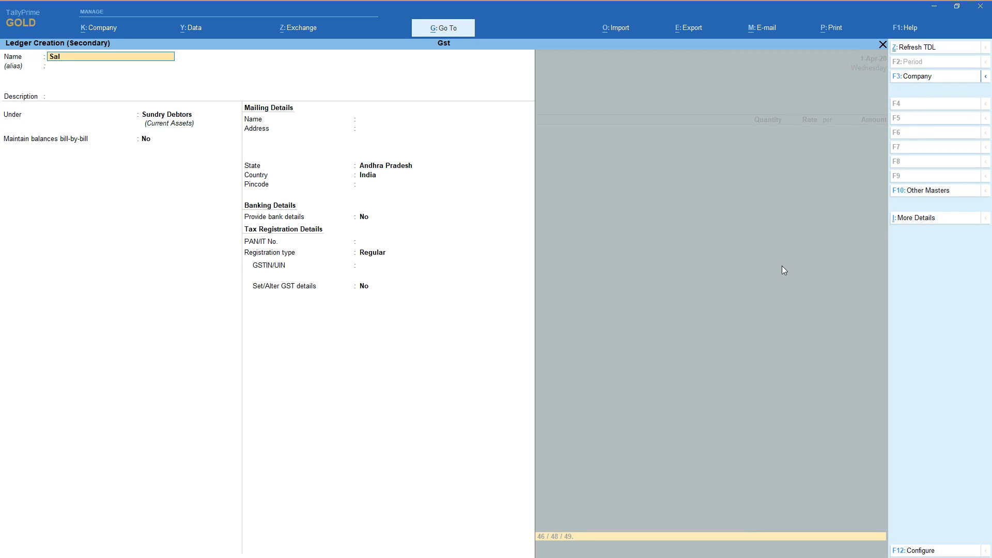
pyautogui.press('Return')
pyautogui.press('Return')
pyautogui.press('Return')
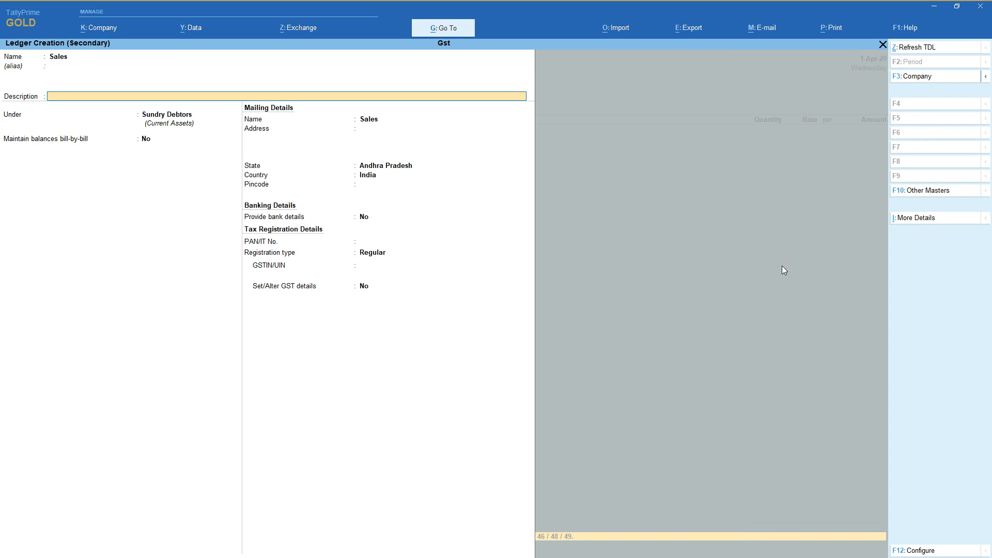
pyautogui.write('Sa')
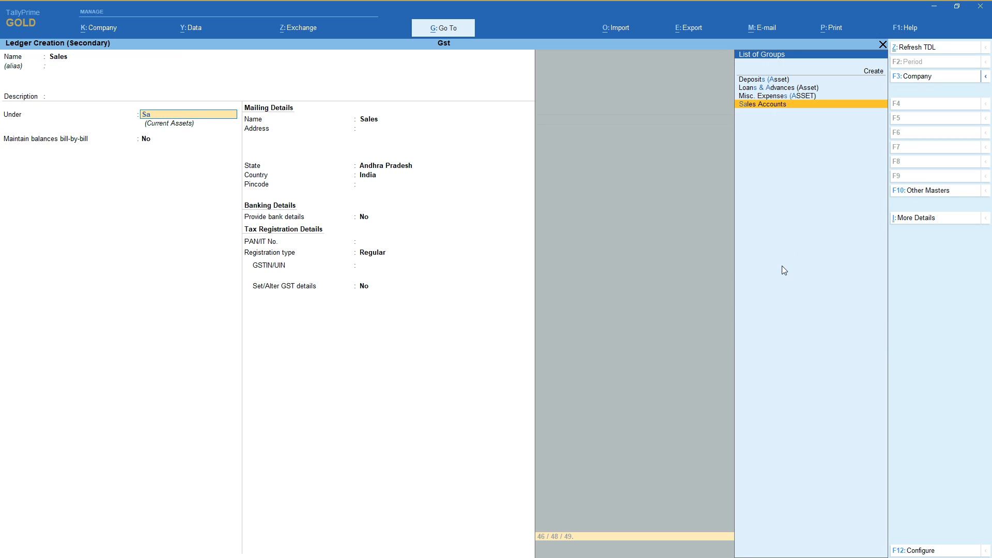
pyautogui.press('Return')
# Keep GST applicable for the Sales ledger, set its type of supply to Goods and save it.
pyautogui.press('Return')
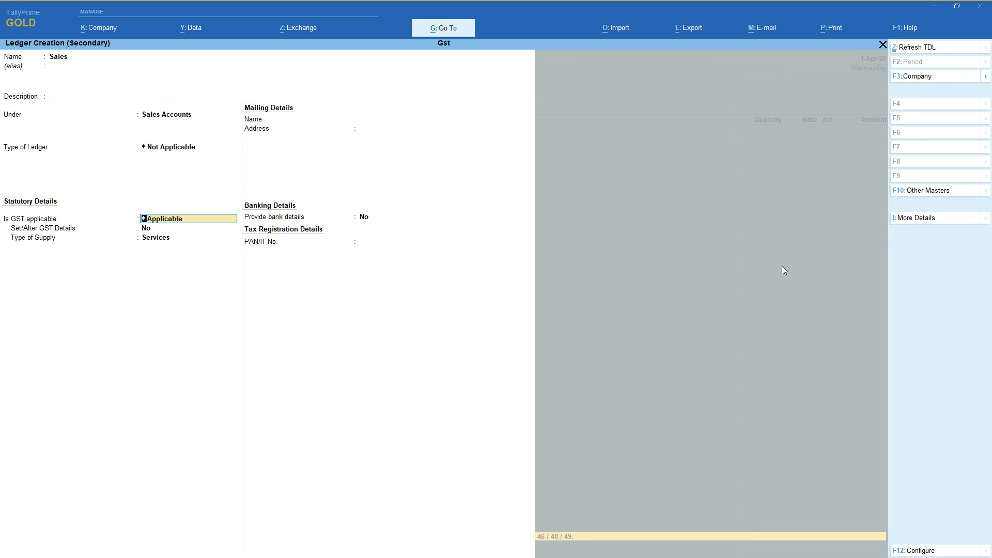
pyautogui.press('Return')
pyautogui.press('Return')
pyautogui.press('Up')
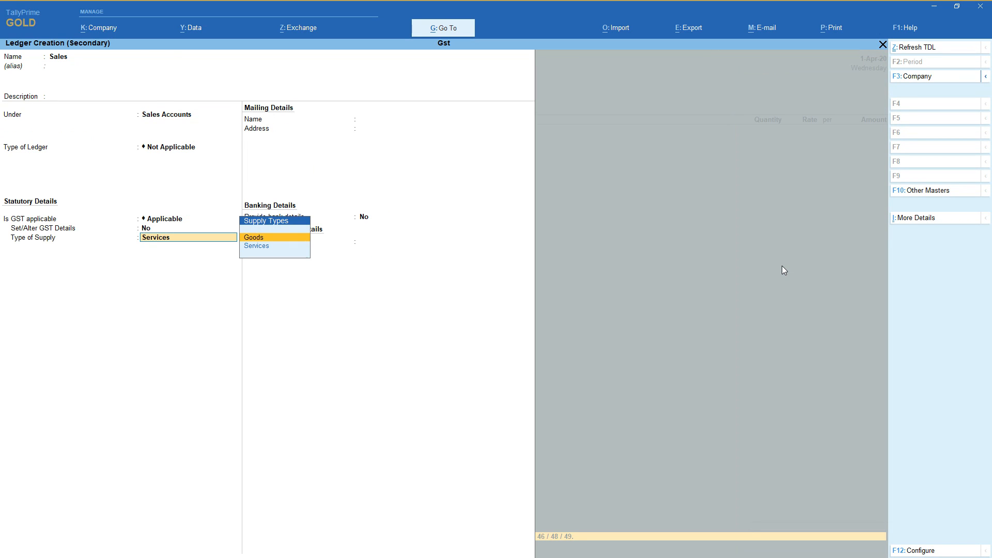
pyautogui.press('Return')
pyautogui.press('Return')
pyautogui.press('Return')
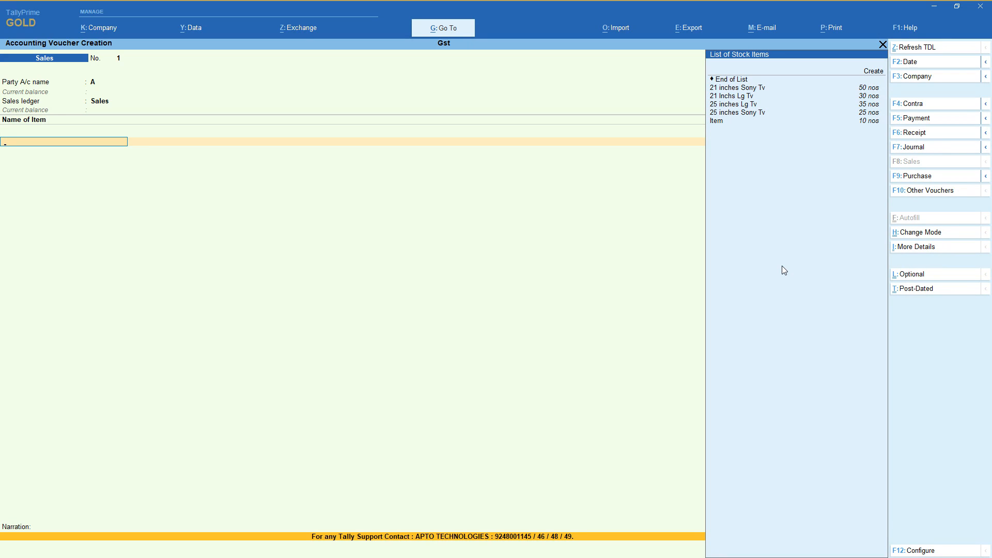
# Add 2 nos of 21 inches Sony Tv at a rate of 1,600 to the sales voucher.
pyautogui.press('Down')
pyautogui.press('Down')
pyautogui.press('Return')
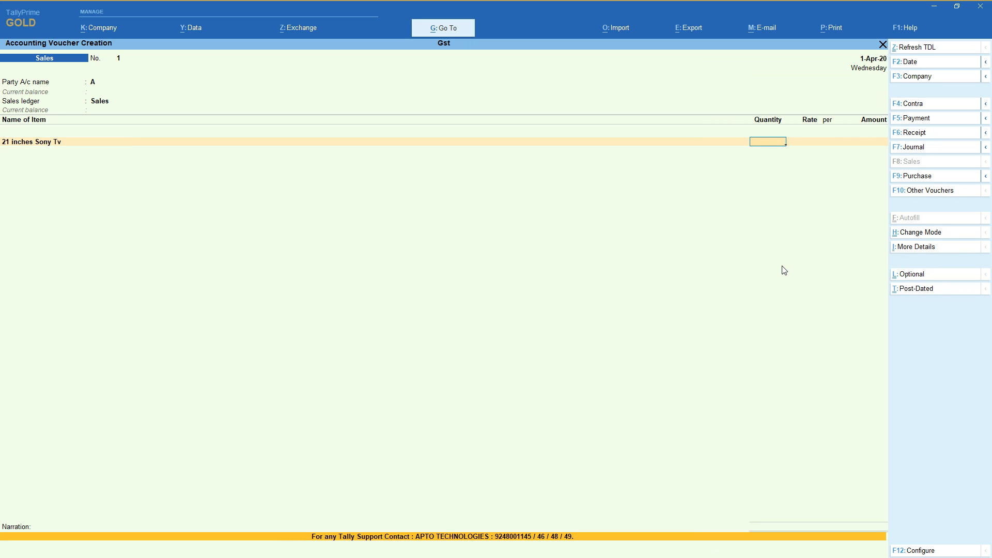
pyautogui.press('Return')
pyautogui.write('1600')
pyautogui.press('Return')
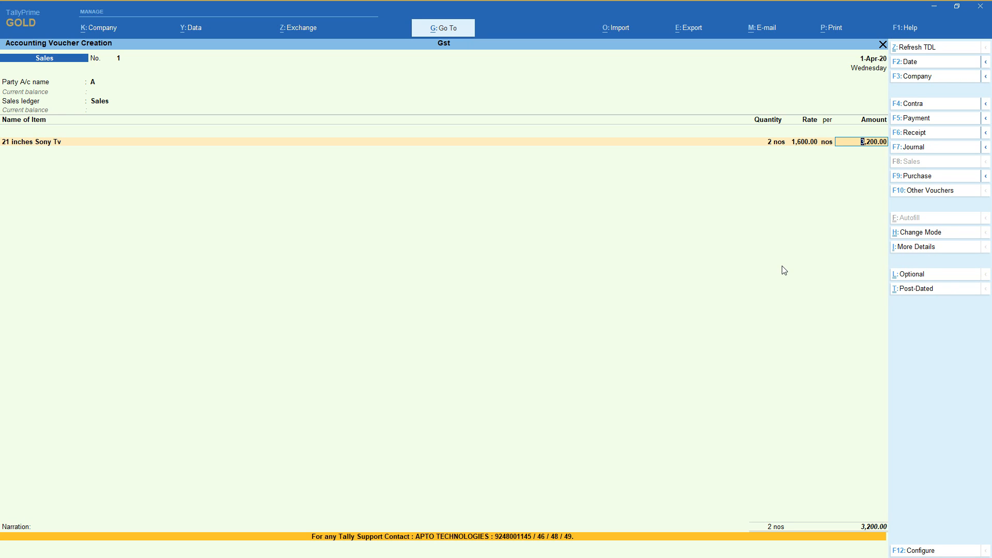
pyautogui.press('Return')
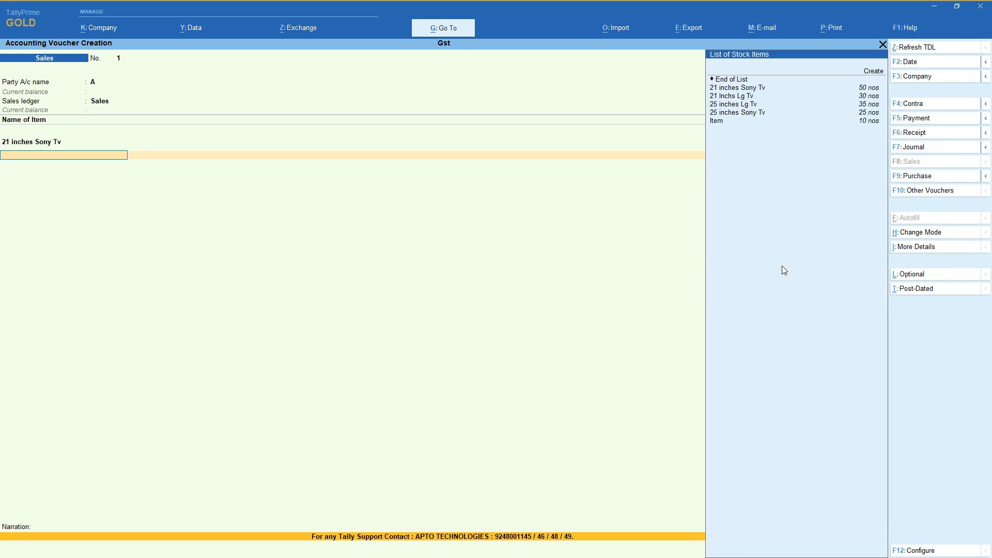
# Add 2 nos of 21 Inchs Lg Tv at a rate of 1,700 to the sales voucher.
pyautogui.press('Down')
pyautogui.press('Down')
pyautogui.press('Return')
pyautogui.write('2')
pyautogui.press('Return')
pyautogui.write('1700')
pyautogui.press('Return')
pyautogui.press('Return')
pyautogui.press('Return')
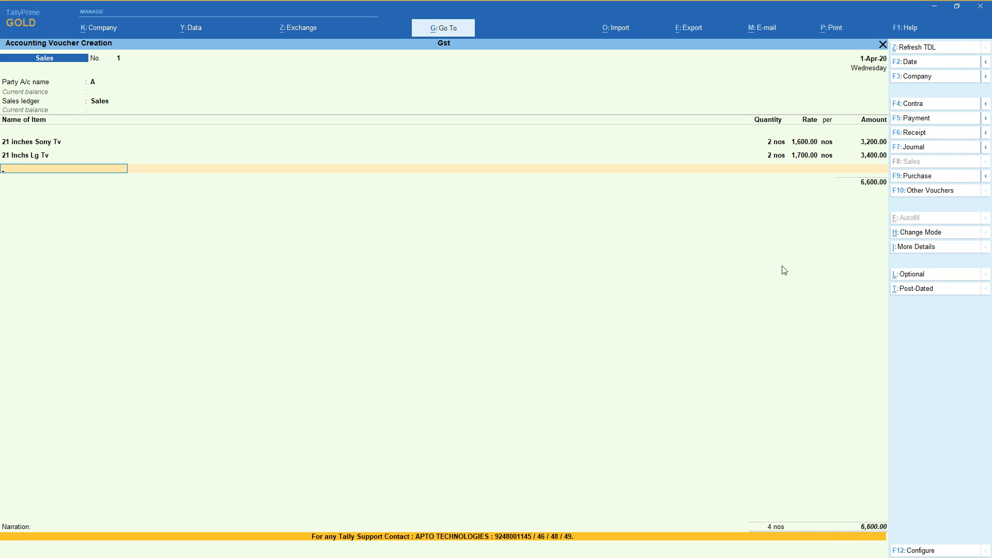
# End the item list and add the Cgst and Sgst ledgers to the sales voucher.
pyautogui.press('Return')
pyautogui.write('Cg')
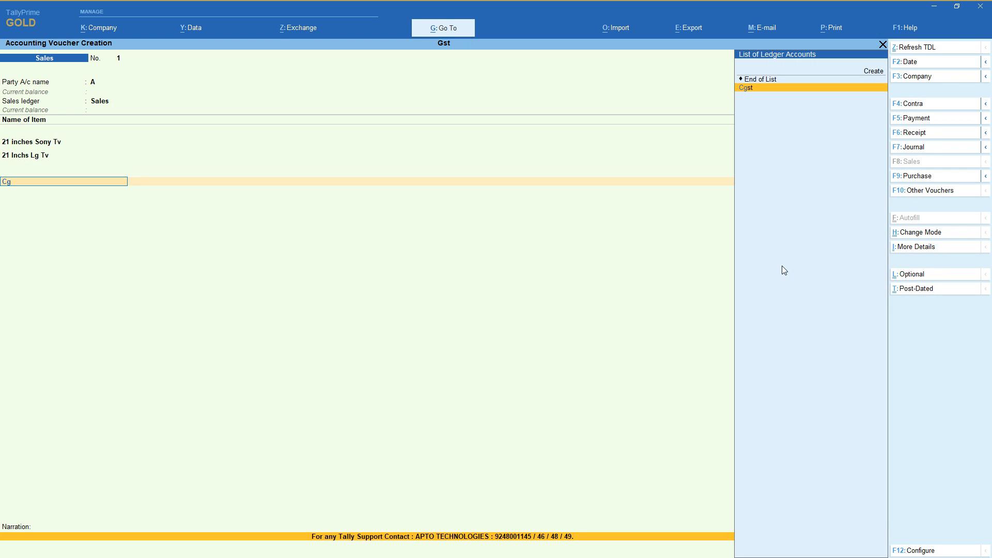
pyautogui.press('Return')
pyautogui.press('Return')
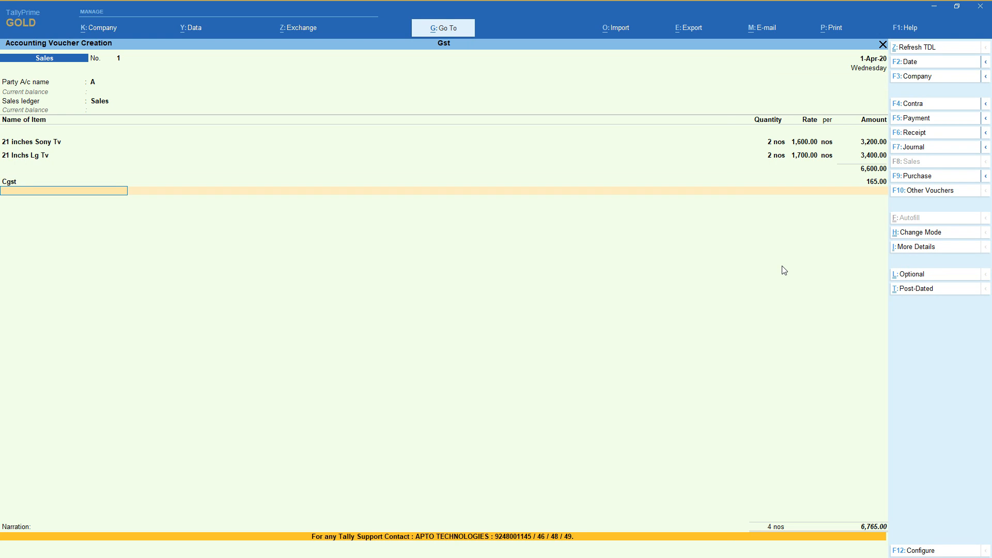
pyautogui.write('Sg')
pyautogui.press('Return')
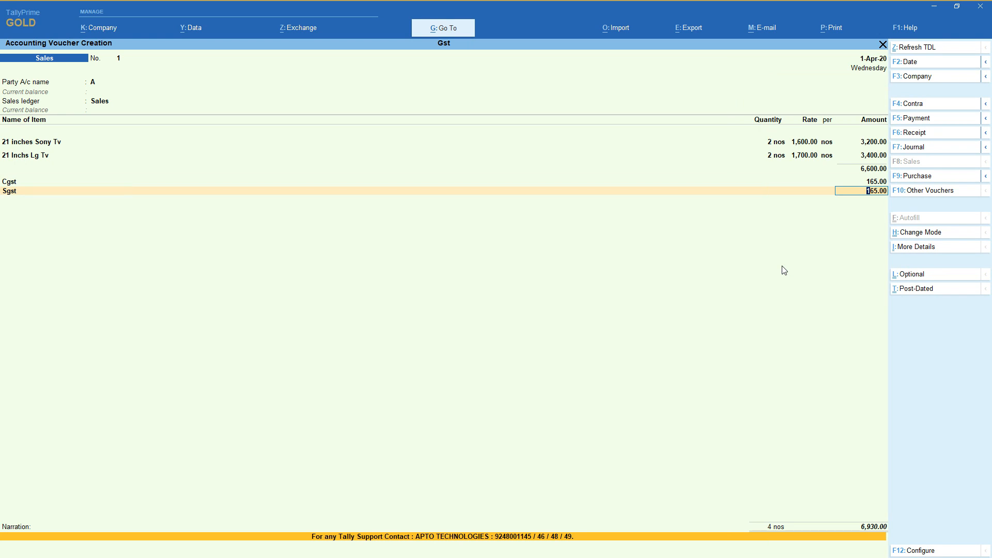
# Examine the voucher's GST tax analysis in detailed form, including each item's central and state tax rates.
pyautogui.click(922, 251)
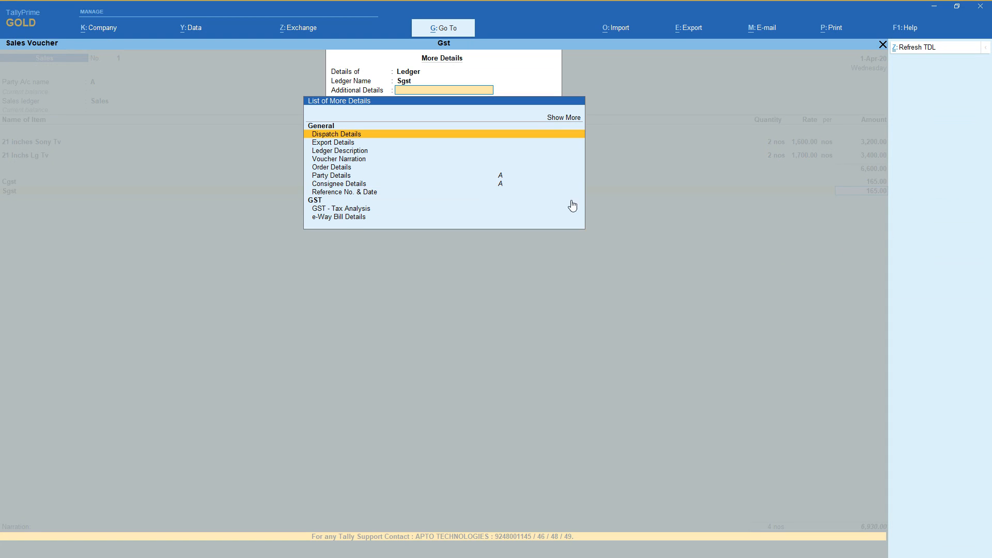
pyautogui.click(346, 209)
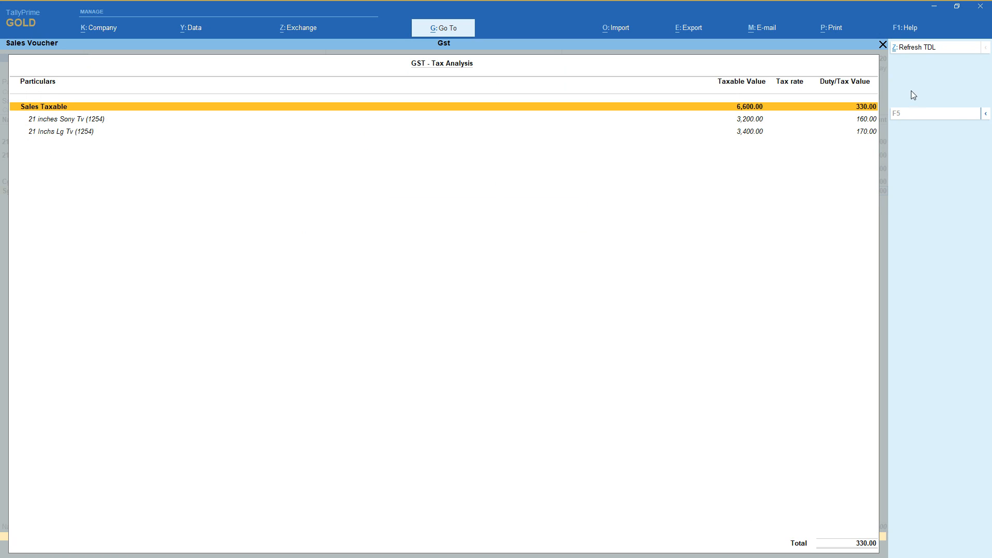
pyautogui.click(986, 113)
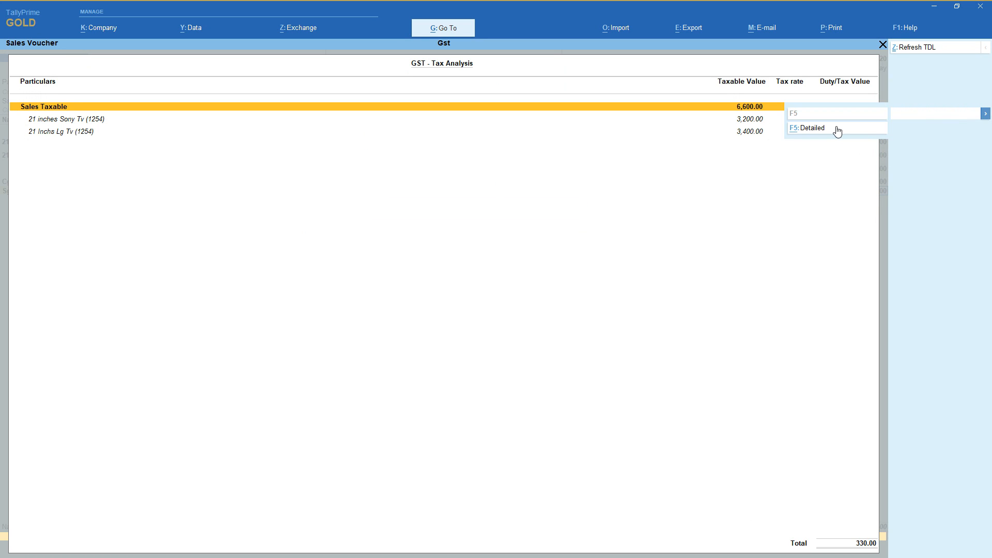
pyautogui.click(812, 128)
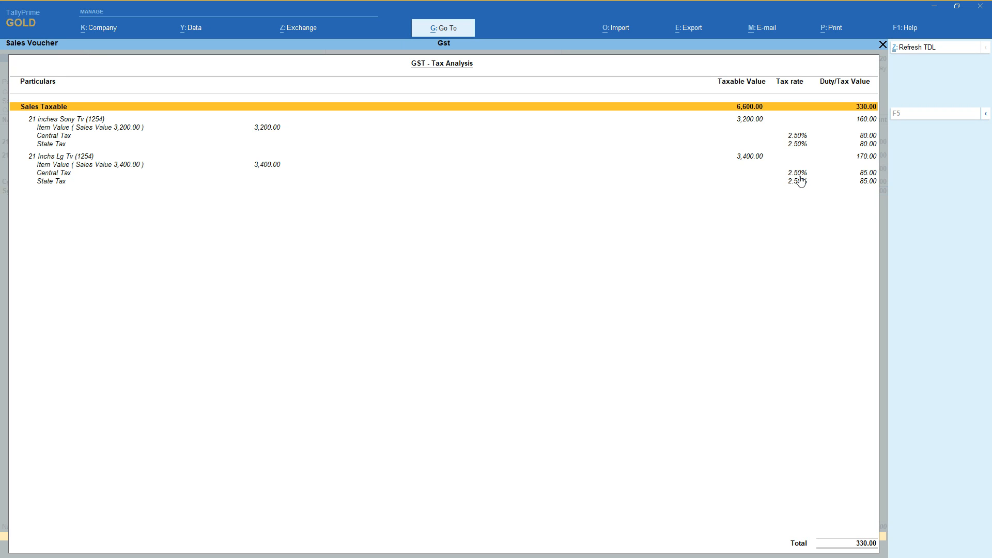
pyautogui.press('Escape')
# Complete the sales voucher to A without a narration and save it.
pyautogui.press('Return')
pyautogui.press('Return')
pyautogui.press('Return')
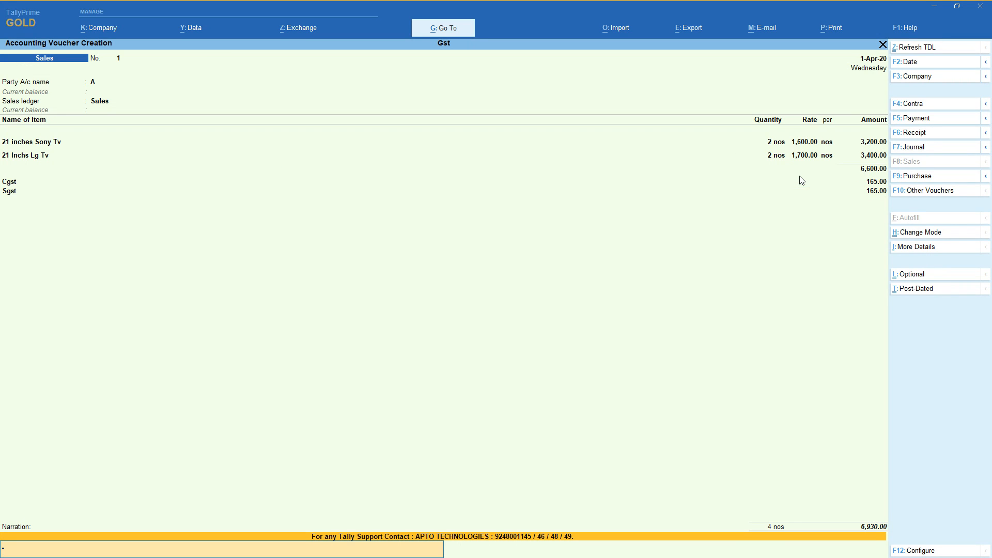
pyautogui.press('Return')
pyautogui.press('Return')
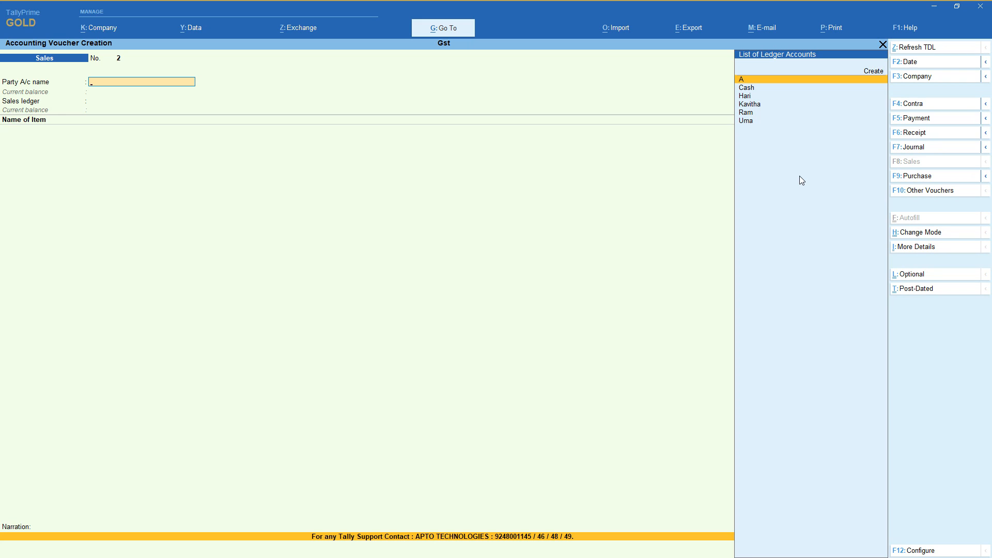
# Start a new party ledger from the second sales voucher, naming it B and placing it under Sundry Debtors.
pyautogui.press('Up')
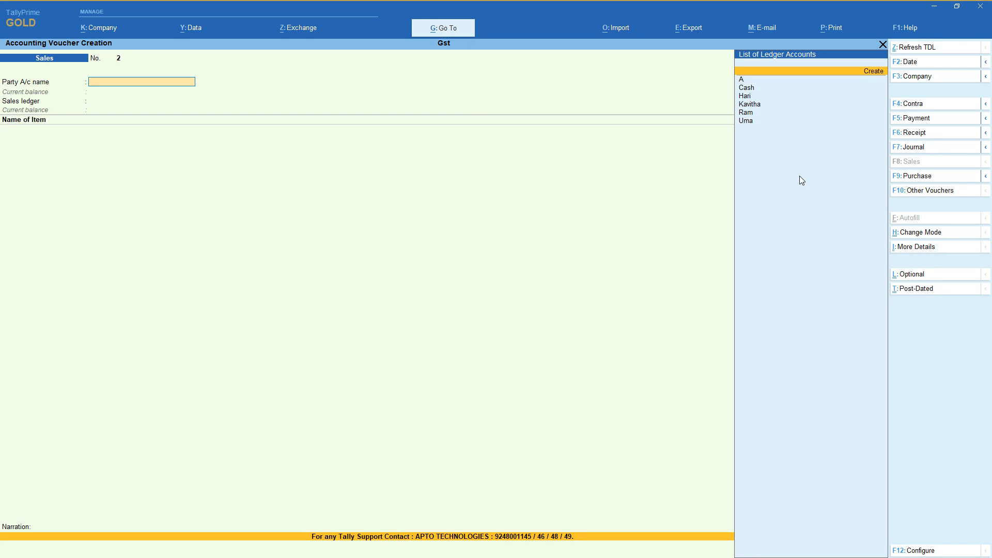
pyautogui.press('Return')
pyautogui.write('B')
pyautogui.press('Return')
pyautogui.press('Return')
pyautogui.press('Return')
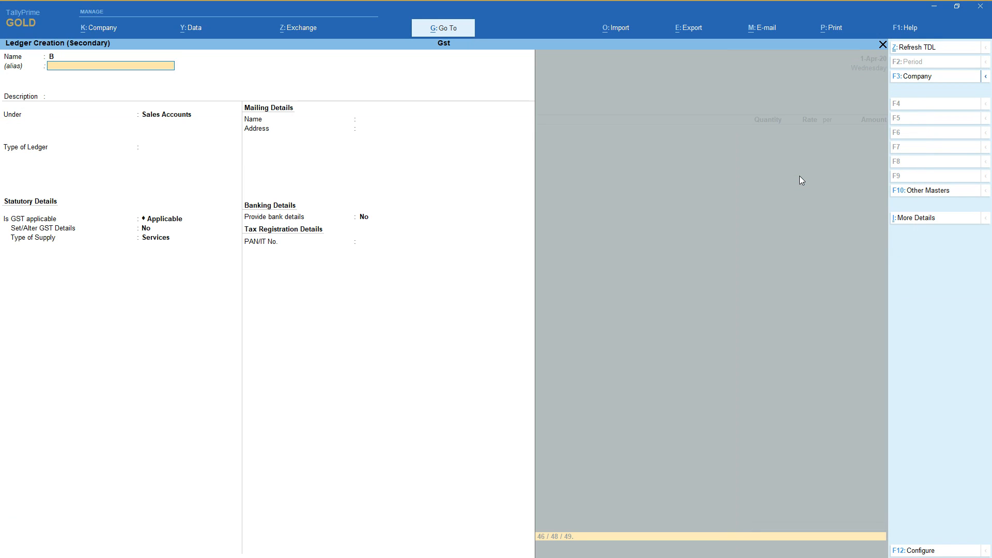
pyautogui.write('Sun')
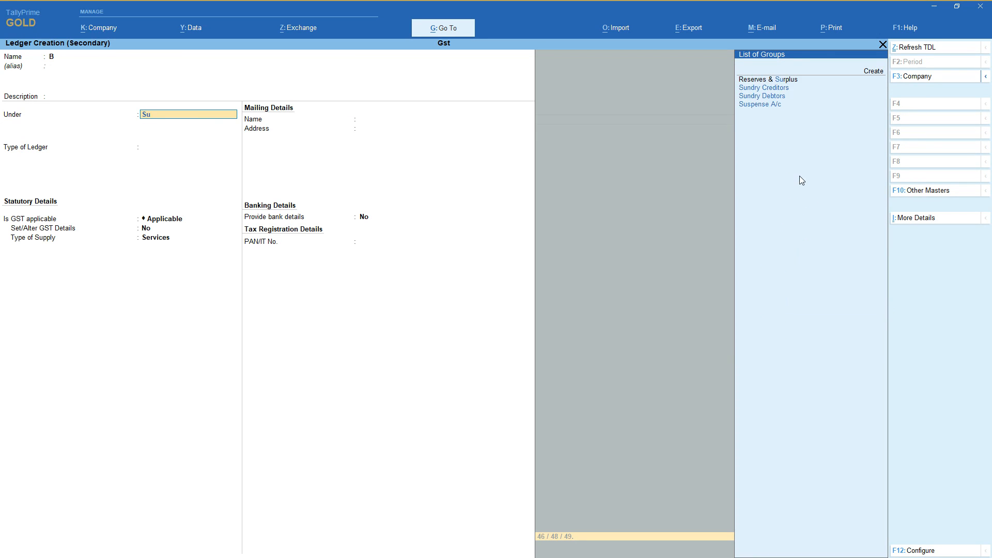
pyautogui.press('Return')
pyautogui.press('Return')
pyautogui.press('Return')
pyautogui.press('Return')
pyautogui.press('Return')
pyautogui.press('Return')
pyautogui.press('Return')
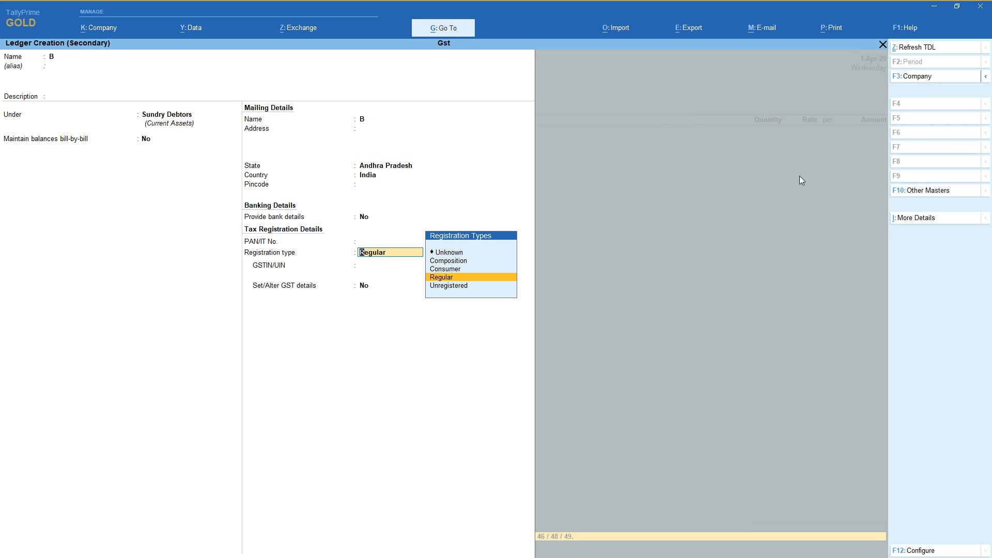
# Set B's registration type to Composition, leave the GSTIN blank and save the ledger.
pyautogui.press('Up')
pyautogui.press('Up')
pyautogui.press('Return')
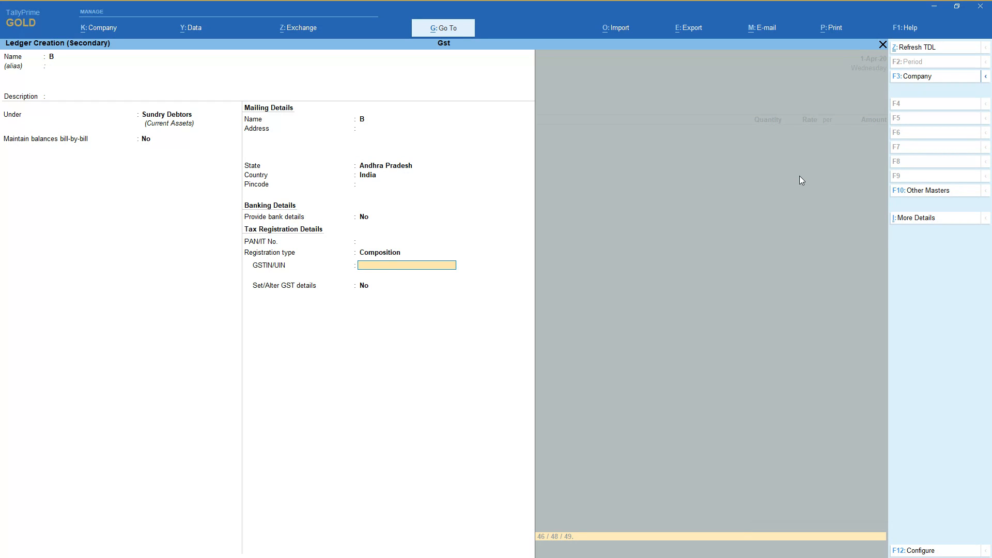
pyautogui.press('Return')
pyautogui.press('Return')
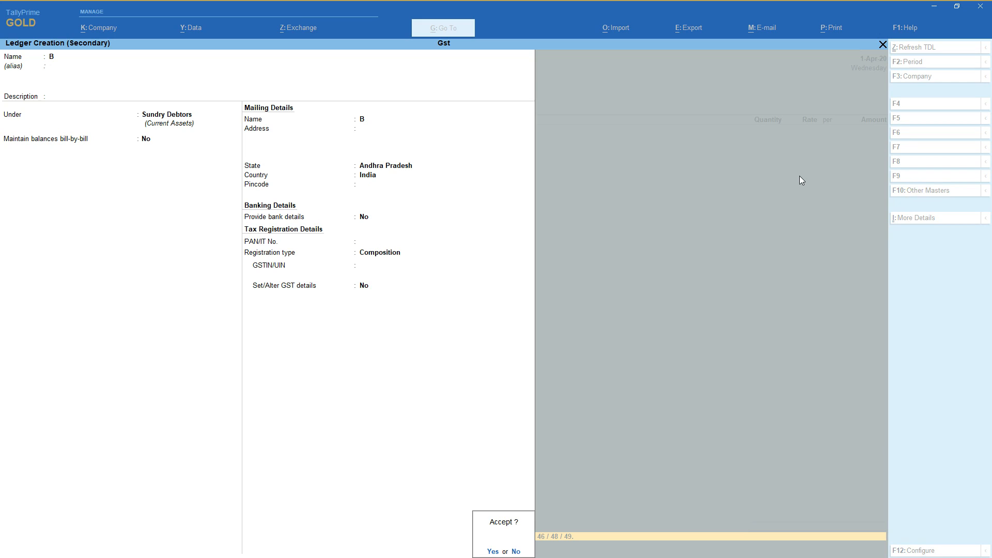
pyautogui.press('Return')
pyautogui.press('Return')
pyautogui.press('Return')
pyautogui.press('Return')
pyautogui.press('Return')
pyautogui.press('Return')
pyautogui.press('Return')
pyautogui.press('Return')
pyautogui.press('Return')
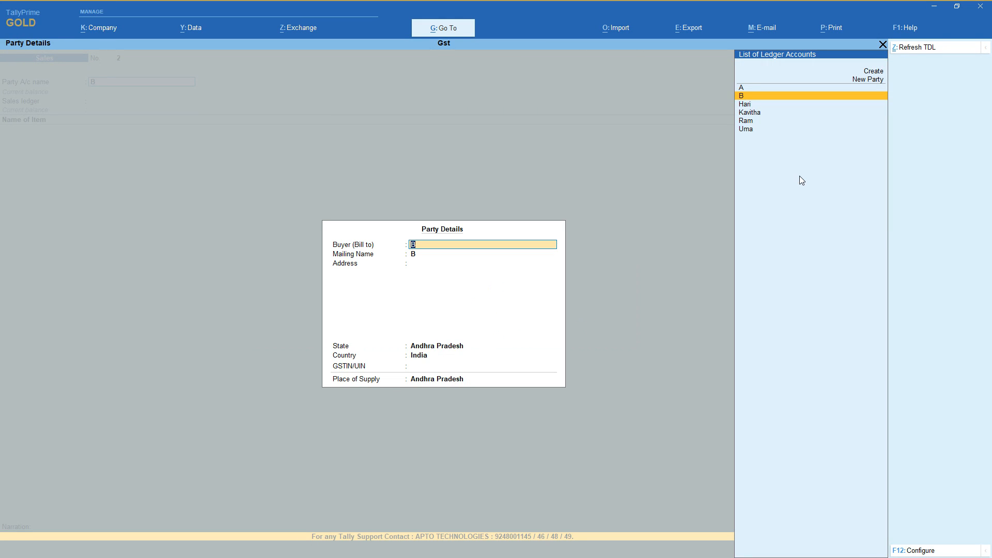
# Accept B's party details with Andhra Pradesh as place of supply and choose Sales as the sales ledger.
pyautogui.press('Return')
pyautogui.press('Return')
pyautogui.press('Return')
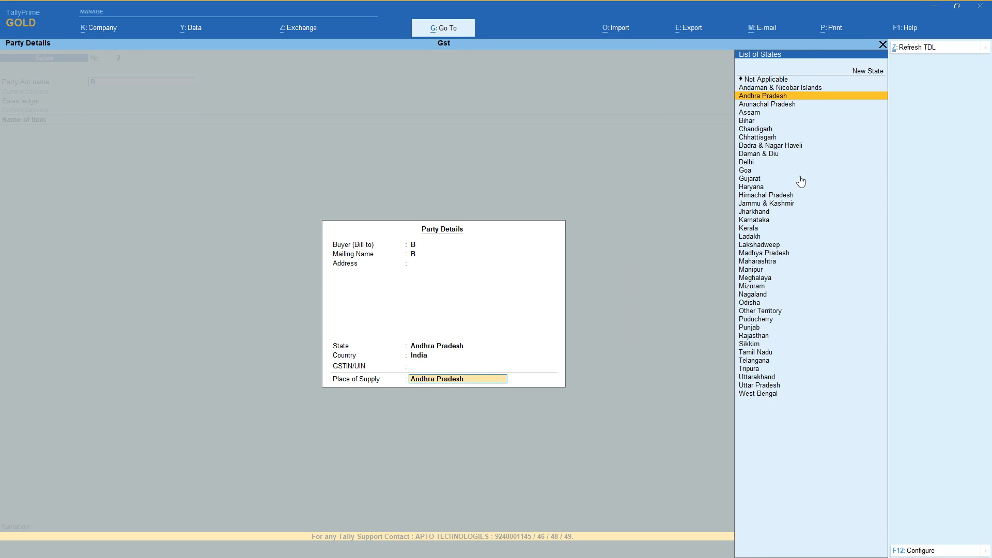
pyautogui.press('Return')
pyautogui.press('Return')
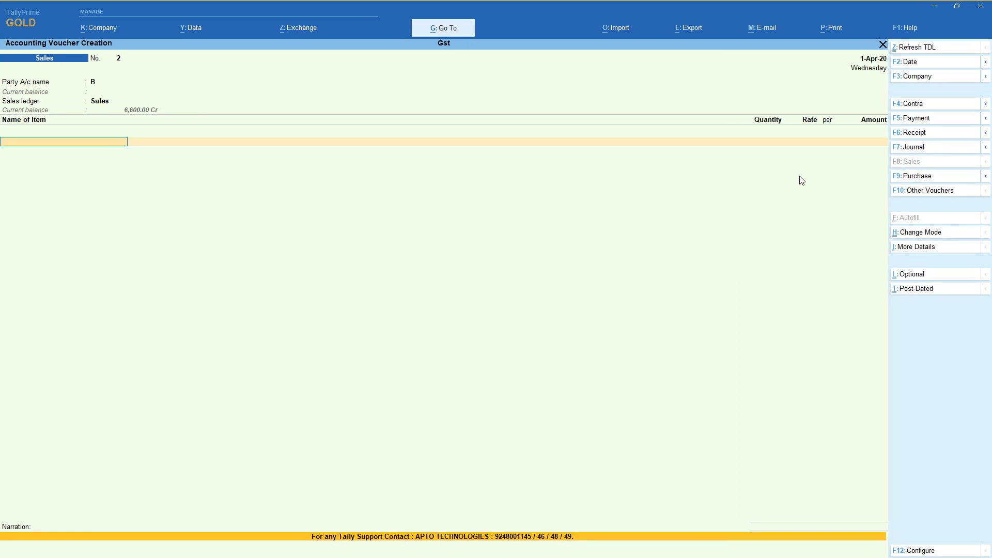
# Add 1 nos of 25 inches Lg Tv at a rate of 1,500 to the sales voucher for B.
pyautogui.press('Down')
pyautogui.press('Down')
pyautogui.press('Down')
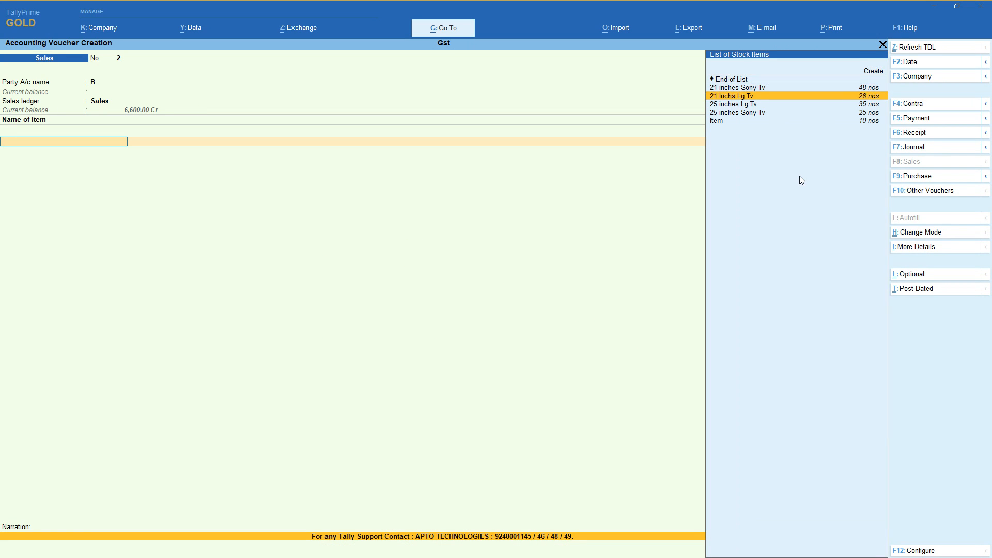
pyautogui.press('Return')
pyautogui.press('Return')
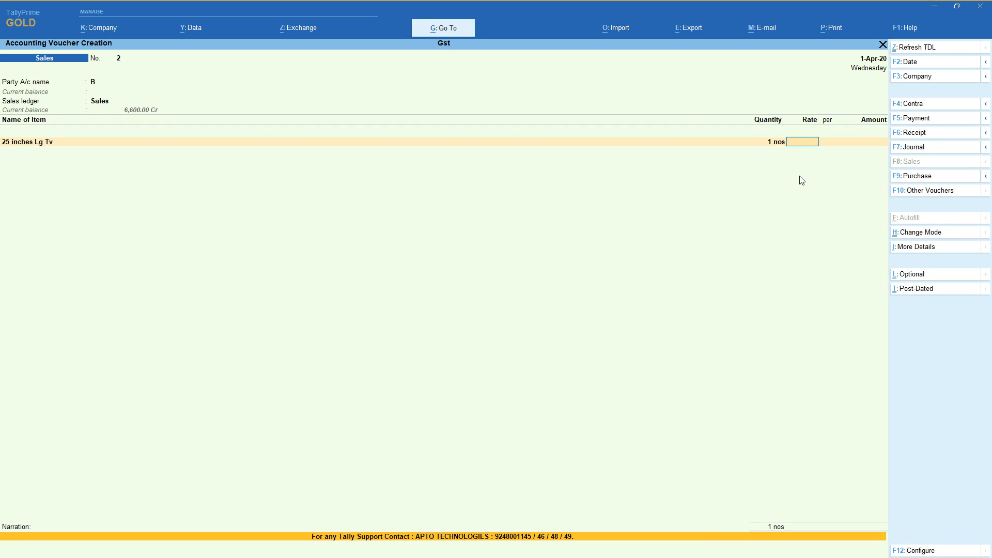
pyautogui.write('15000')
pyautogui.press('BackSpace')
pyautogui.press('Return')
pyautogui.press('Return')
pyautogui.press('Return')
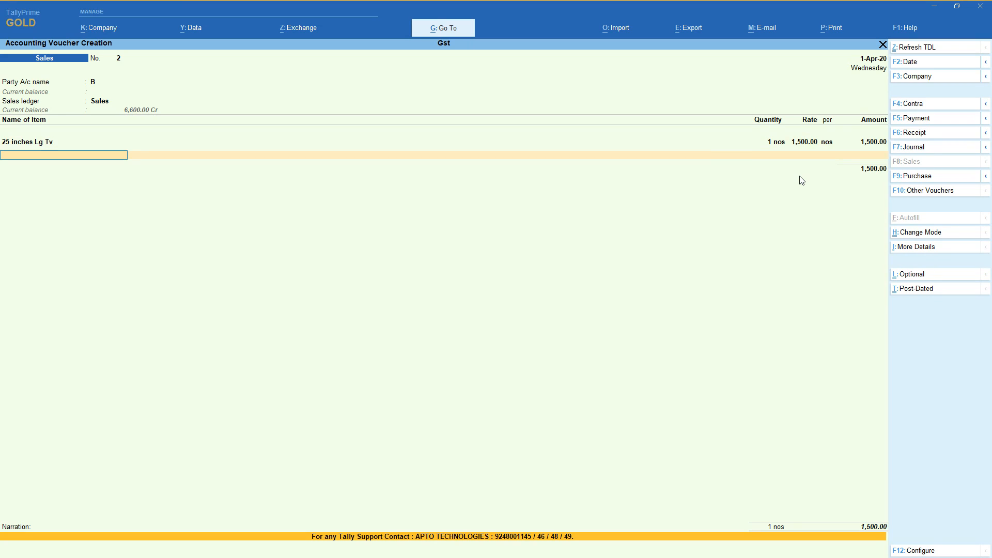
# Add 1 nos of 25 inches Sony Tv at a rate of 1,500 to the sales voucher for B.
pyautogui.press('Down')
pyautogui.press('Down')
pyautogui.press('Down')
pyautogui.press('Down')
pyautogui.press('Down')
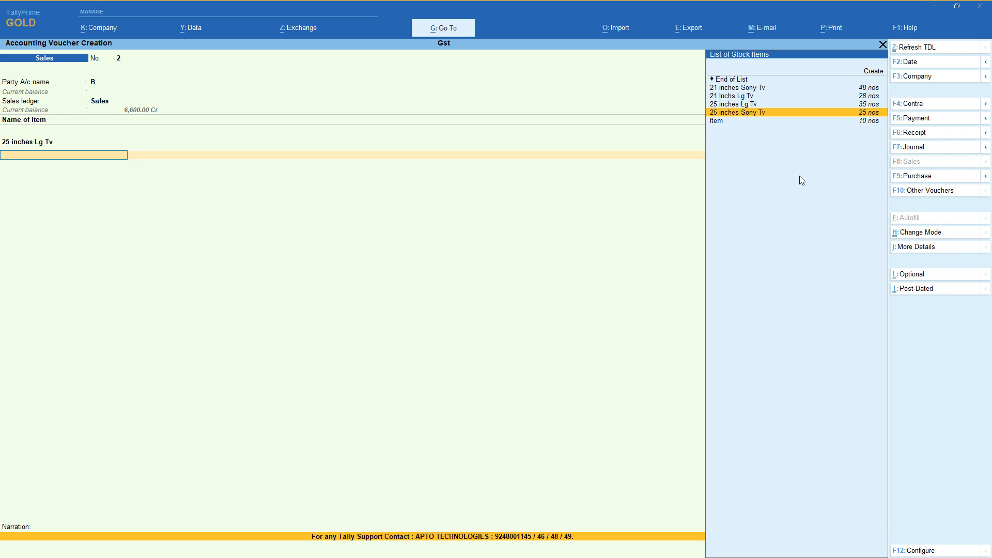
pyautogui.press('Return')
pyautogui.press('Return')
pyautogui.write('1,500')
# Add the Cgst and Sgst ledgers to the sales voucher for B and save it without a narration.
pyautogui.press('Return')
pyautogui.press('Return')
pyautogui.press('Return')
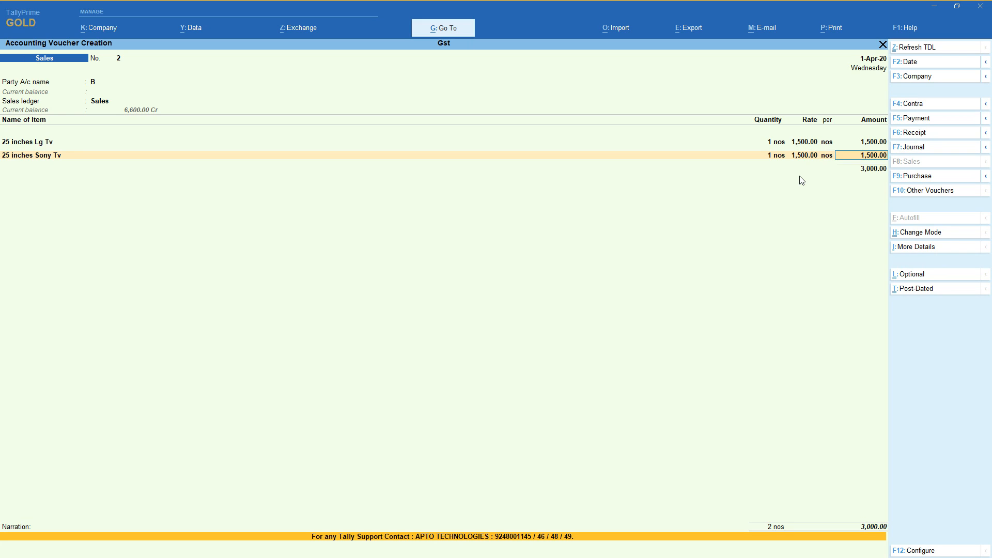
pyautogui.press('Return')
pyautogui.write('Cg')
pyautogui.press('Return')
pyautogui.press('Return')
pyautogui.write('Sg')
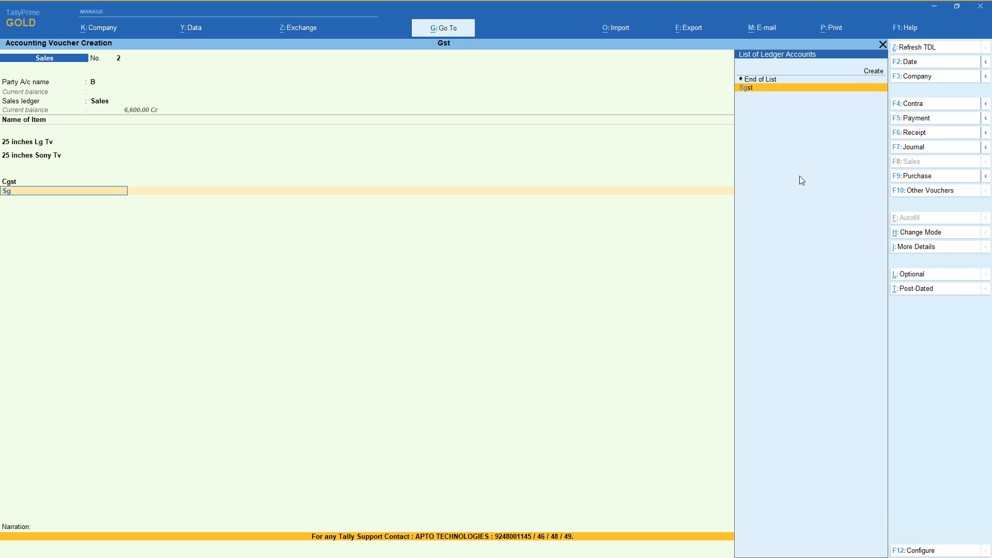
pyautogui.press('Return')
pyautogui.press('Return')
pyautogui.press('Return')
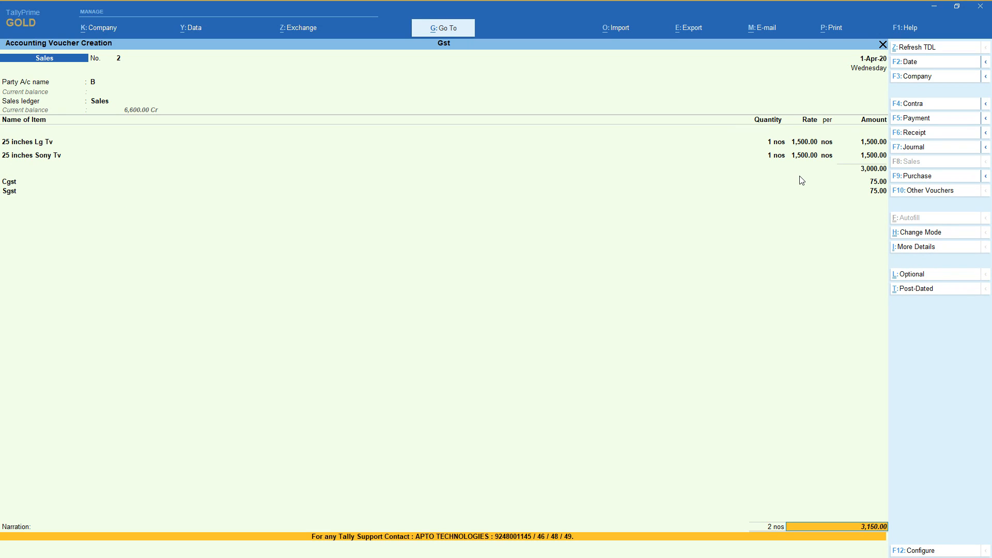
pyautogui.press('Return')
pyautogui.press('Return')
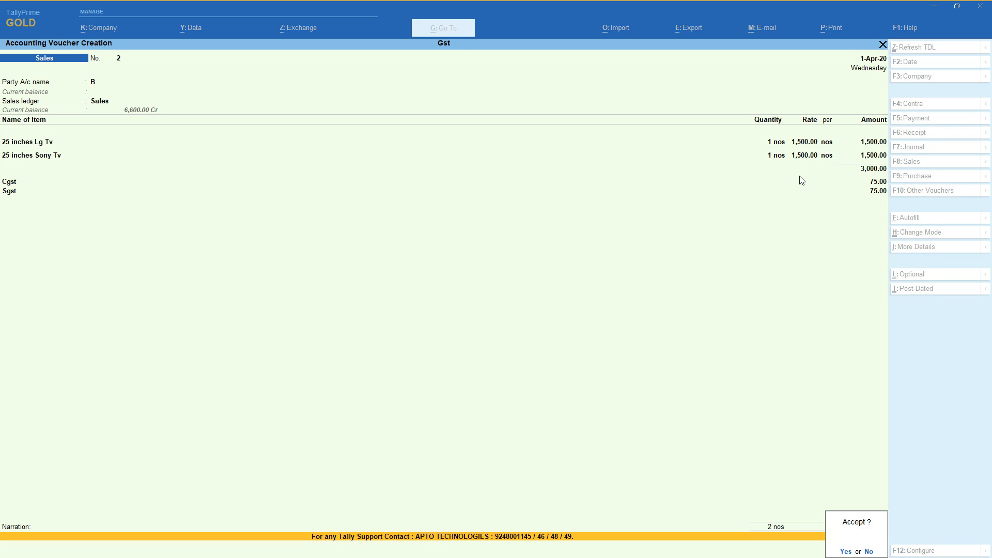
pyautogui.press('Return')
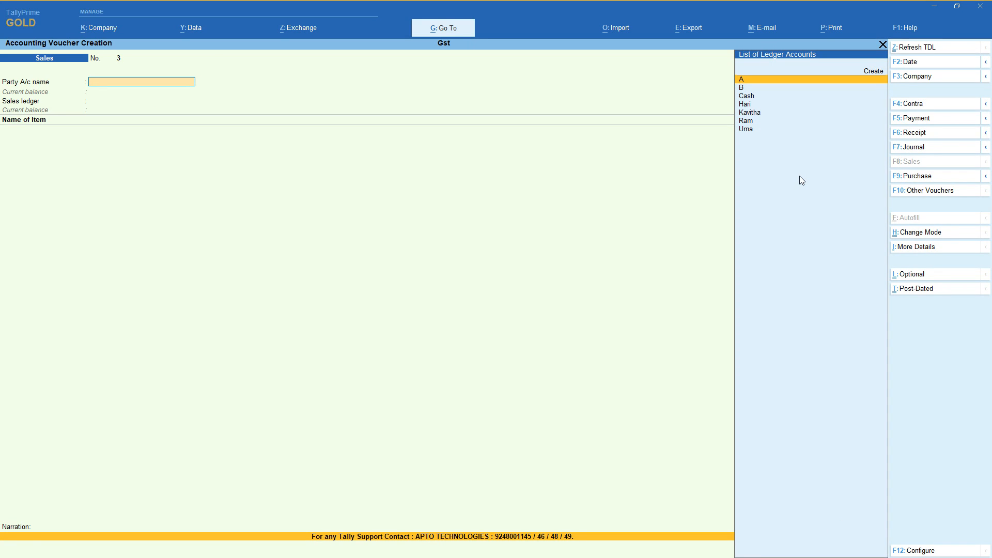
# Start a new party ledger named C under Sundry Debtors from the sales voucher, without bill-by-bill balances.
pyautogui.hotkey('alt', 'c')
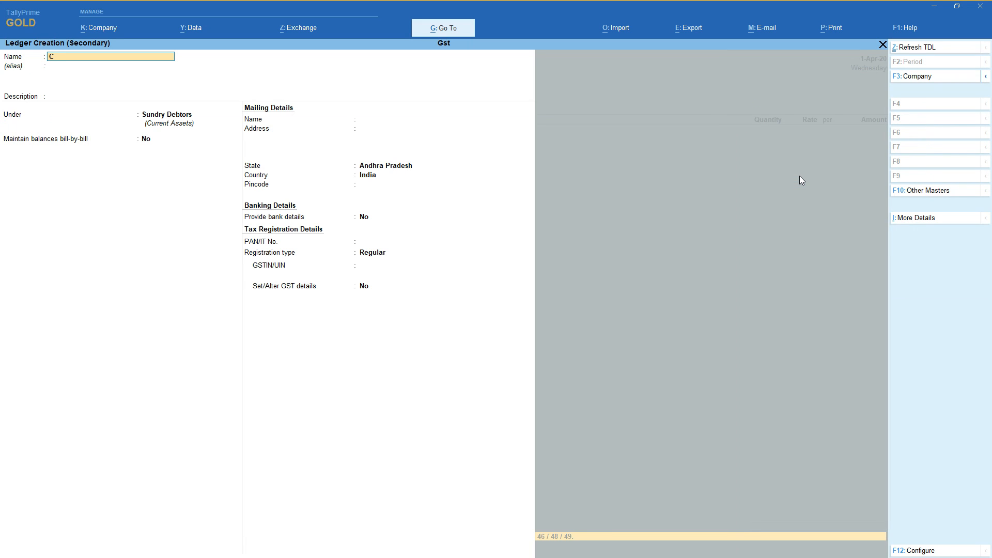
pyautogui.press('Return')
pyautogui.press('Return')
pyautogui.press('Return')
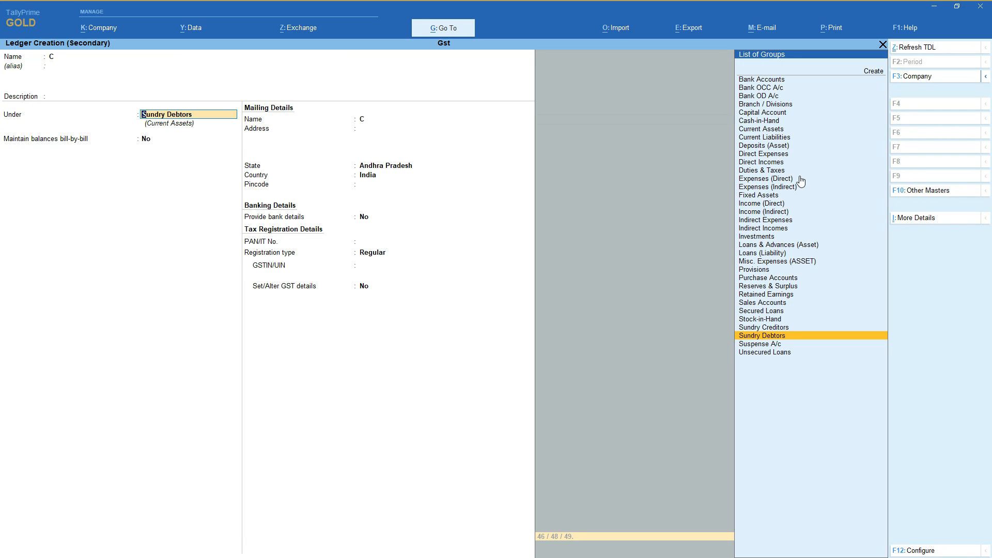
pyautogui.press('Return')
pyautogui.press('Return')
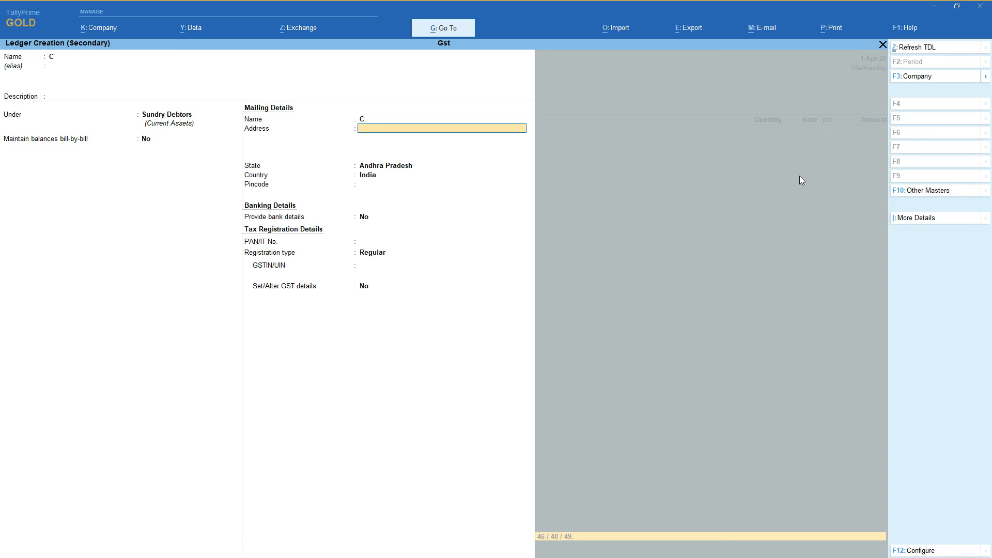
# Keep Andhra Pradesh as C's state, set the registration type to Consumer and save the ledger.
pyautogui.press('Return')
pyautogui.press('Return')
pyautogui.press('Return')
pyautogui.press('Return')
pyautogui.press('Return')
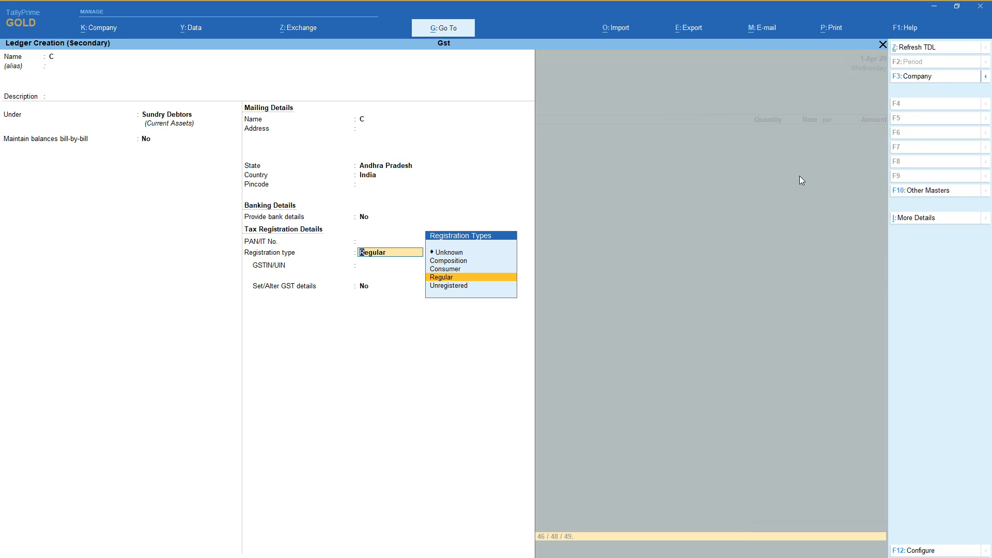
pyautogui.press('Up')
pyautogui.press('Return')
pyautogui.press('Return')
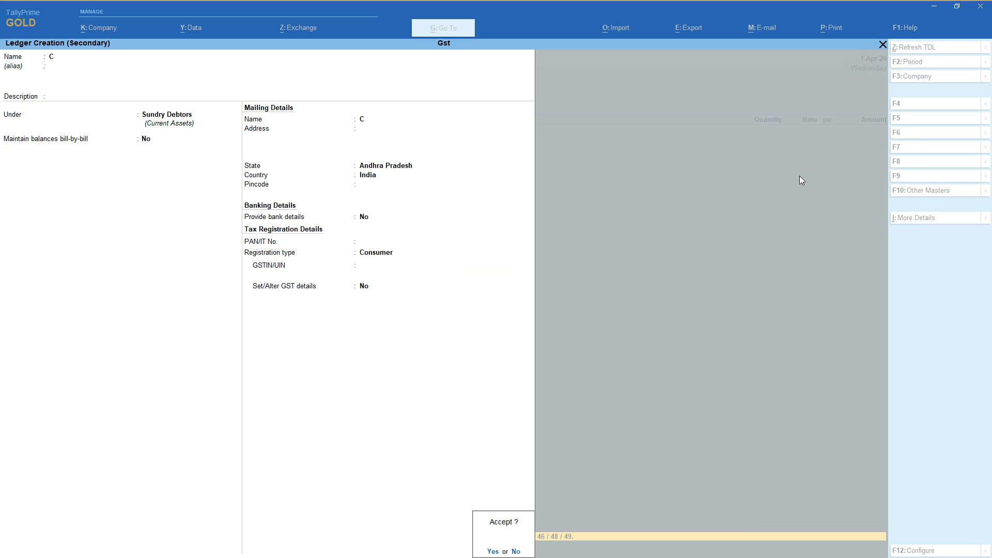
pyautogui.press('Escape')
pyautogui.press('BackSpace')
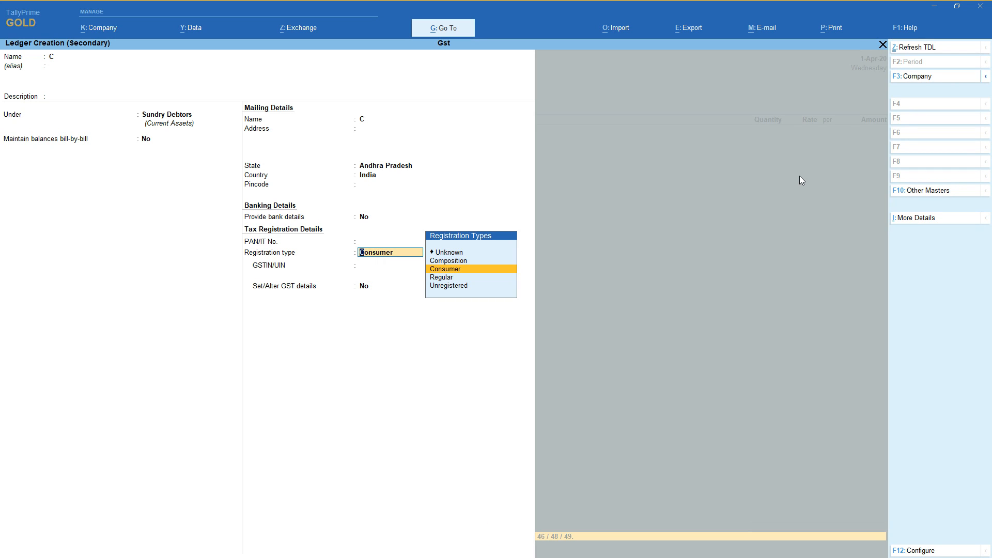
pyautogui.press('Return')
pyautogui.press('Return')
pyautogui.press('Return')
# Leave all dispatch details blank for the sales voucher to C and proceed to the party details.
pyautogui.press('Return')
pyautogui.press('Return')
pyautogui.press('Return')
pyautogui.press('Return')
pyautogui.press('Return')
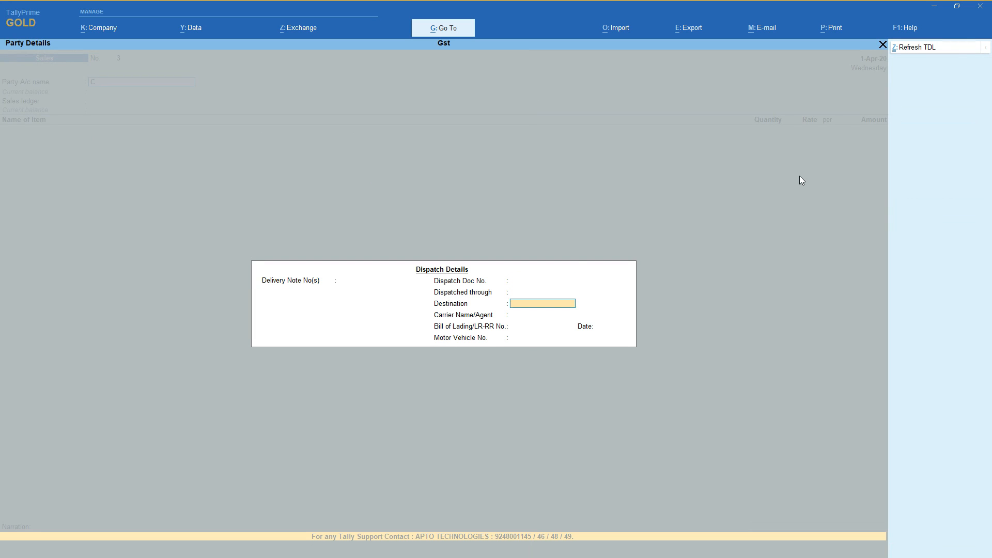
pyautogui.press('Return')
pyautogui.press('Return')
pyautogui.press('Return')
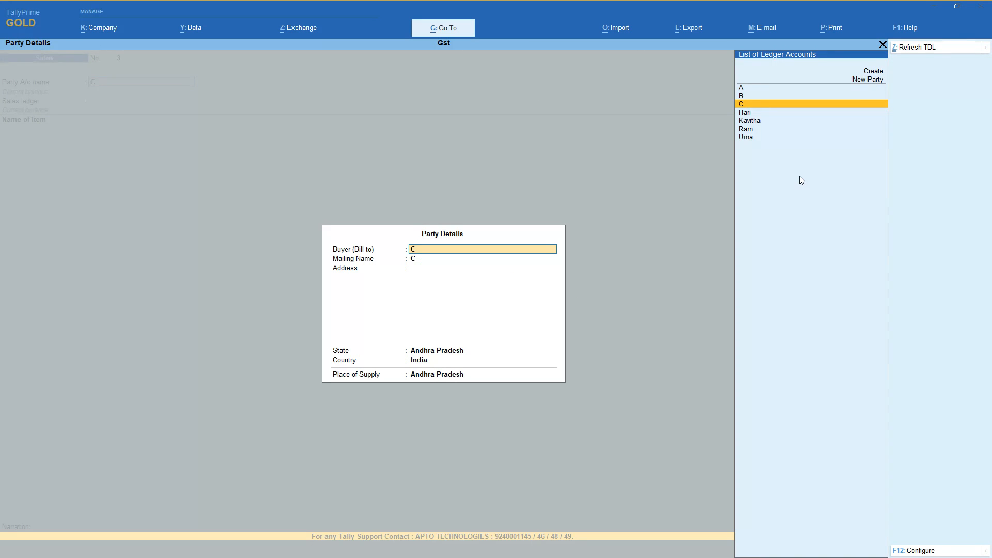
# Accept C's party details with Andhra Pradesh as place of supply and choose Sales as the sales ledger.
pyautogui.press('Return')
pyautogui.press('Return')
pyautogui.press('Return')
pyautogui.press('Return')
pyautogui.press('Return')
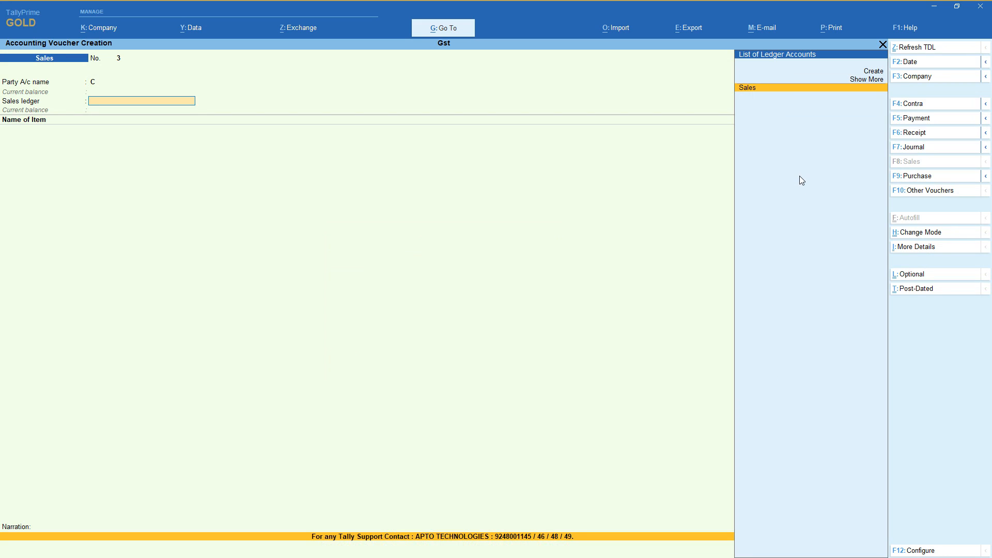
pyautogui.press('Return')
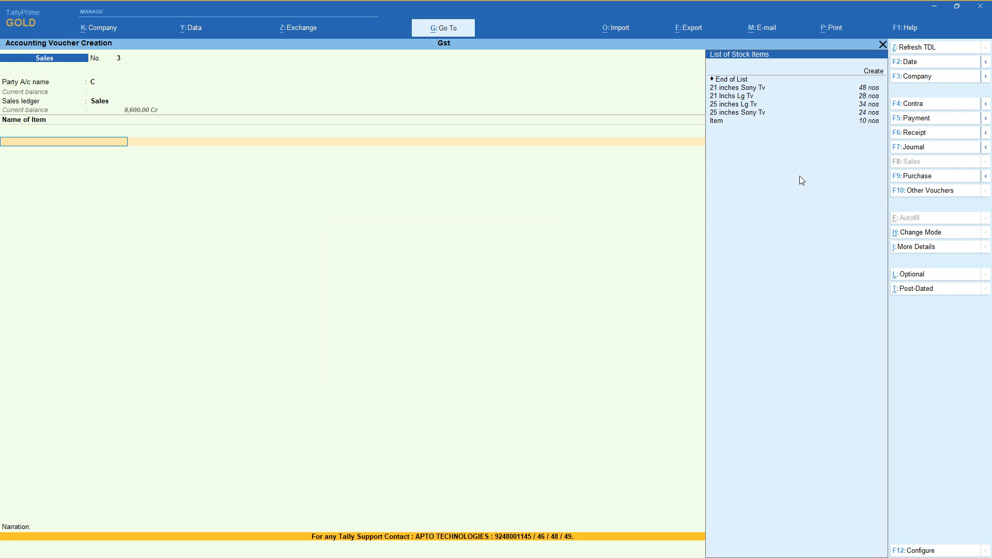
# Add 1 nos of 21 inches Sony Tv at a rate of 1,600 to the sales voucher for C.
pyautogui.press('Down')
pyautogui.press('Return')
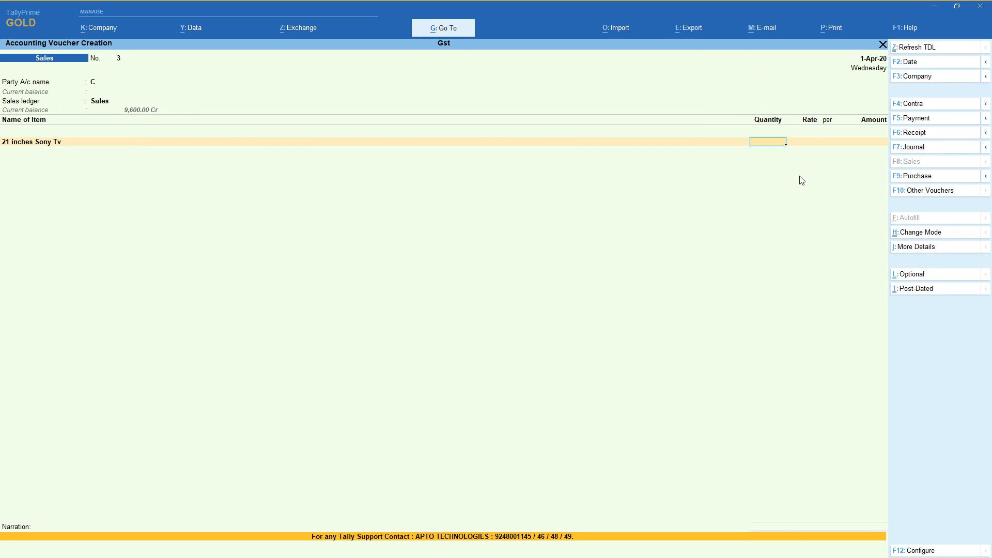
pyautogui.press('Return')
pyautogui.press('Return')
pyautogui.press('Return')
pyautogui.press('Return')
pyautogui.press('Return')
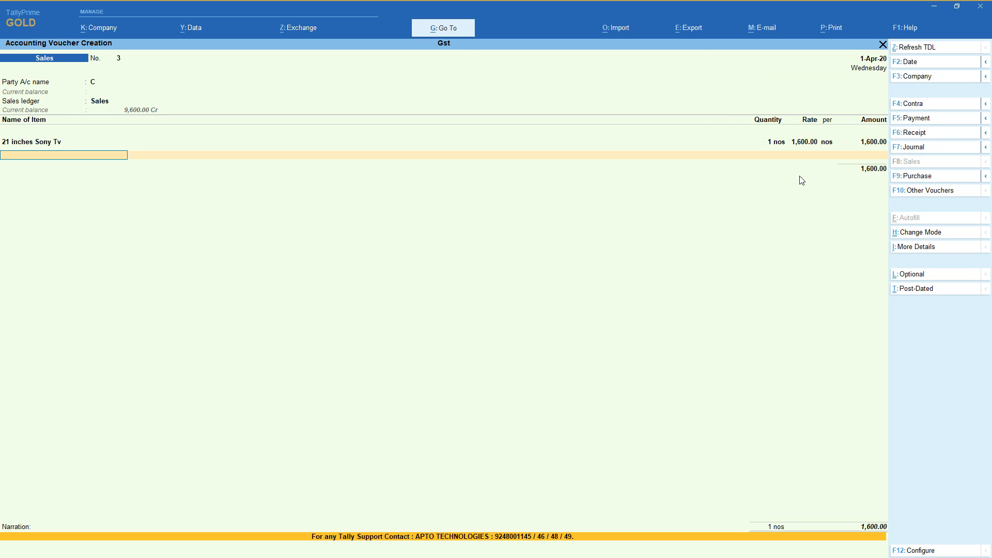
# Add the Cgst and Sgst ledgers to the sales voucher for C and save it without a narration.
pyautogui.write('Cg')
pyautogui.press('Return')
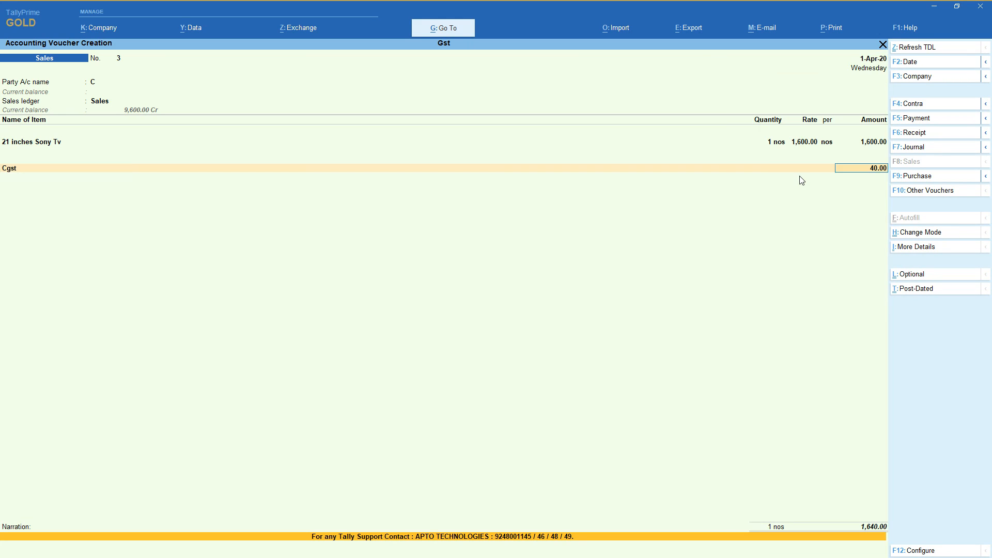
pyautogui.write('Sg')
pyautogui.press('Return')
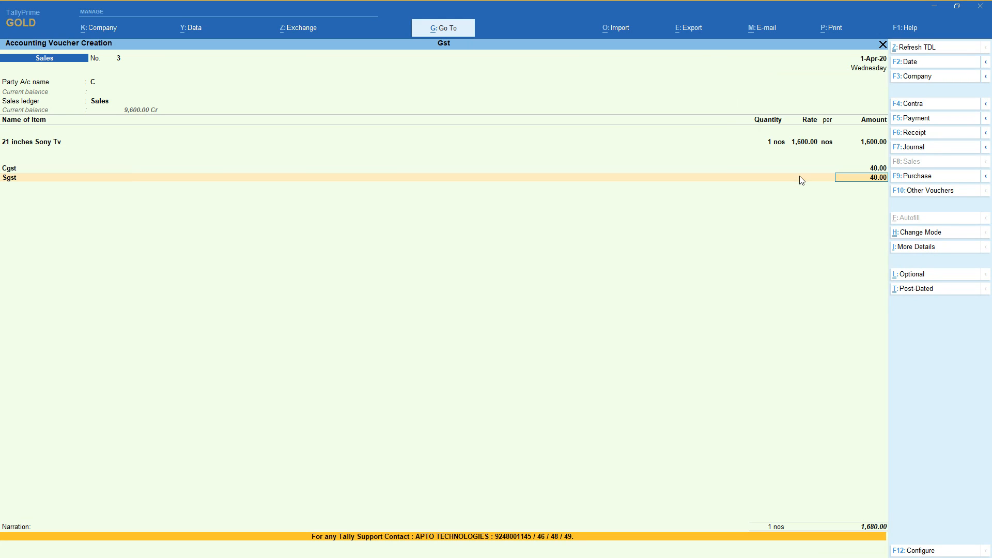
pyautogui.press('Return')
pyautogui.press('Return')
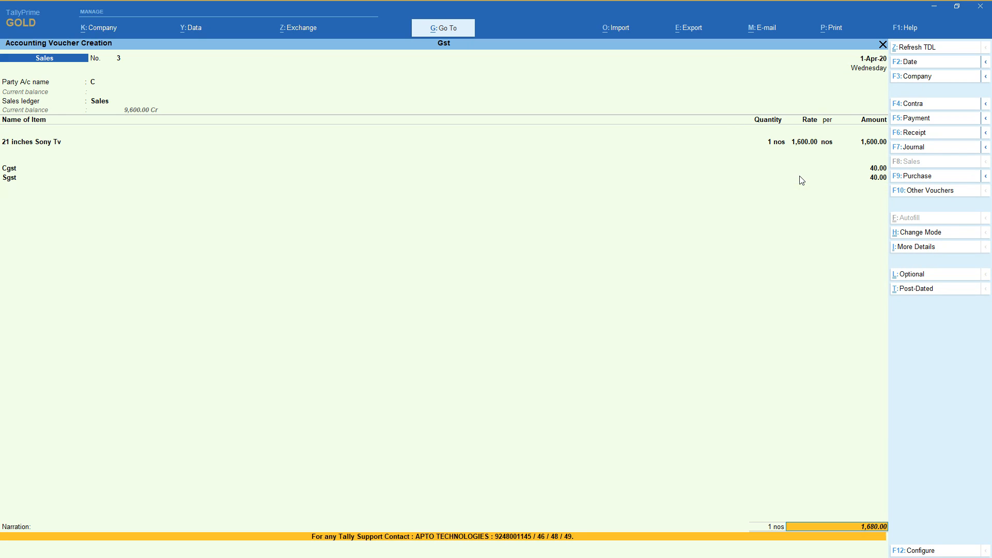
pyautogui.press('Return')
# Start a new party ledger named D under Sundry Debtors from the sales voucher, without bill-by-bill balances.
pyautogui.press('Return')
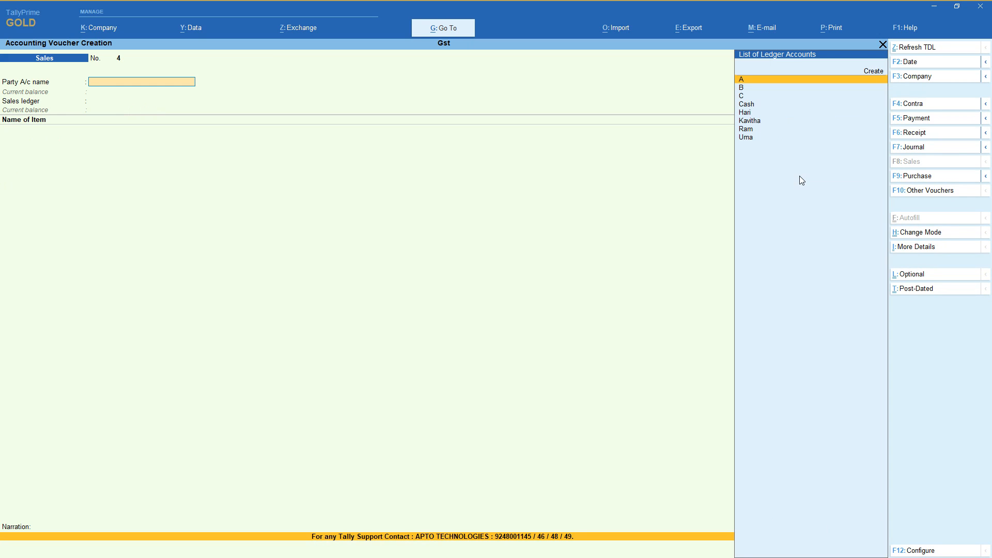
pyautogui.press('Up')
pyautogui.press('Return')
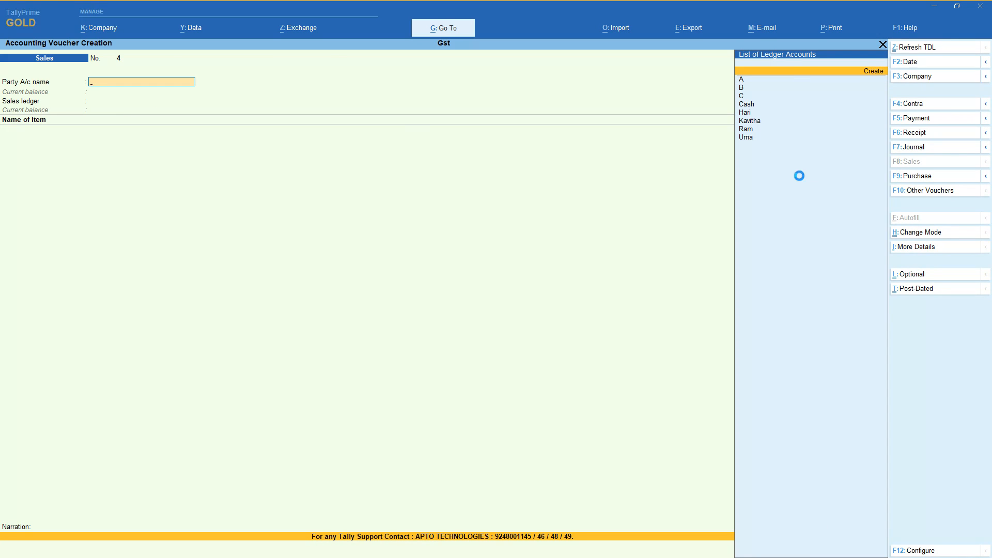
pyautogui.write('D')
pyautogui.press('Return')
pyautogui.press('Return')
pyautogui.press('Return')
pyautogui.press('Return')
pyautogui.press('Return')
pyautogui.press('Return')
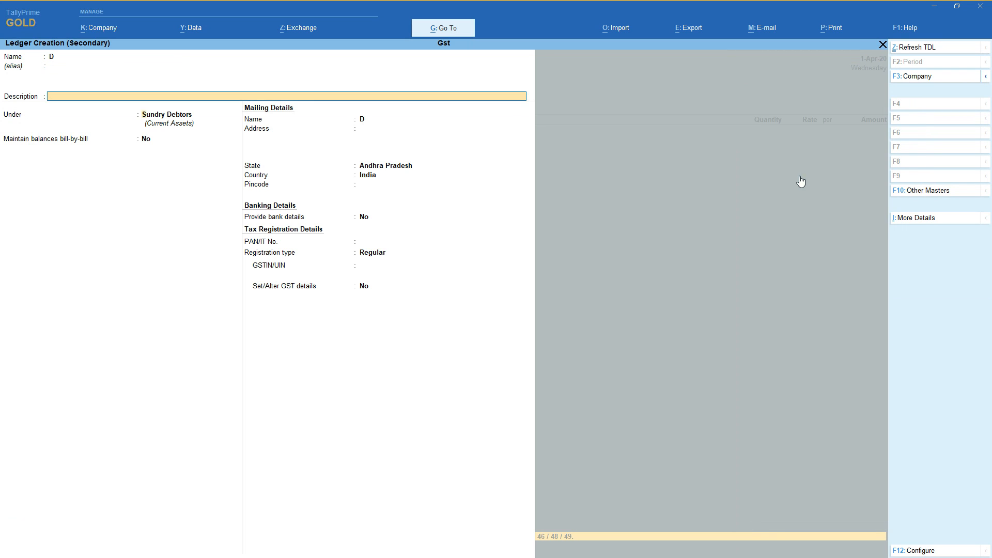
# Keep Andhra Pradesh as D's state, set the registration type to Unregistered and save the ledger.
pyautogui.press('Return')
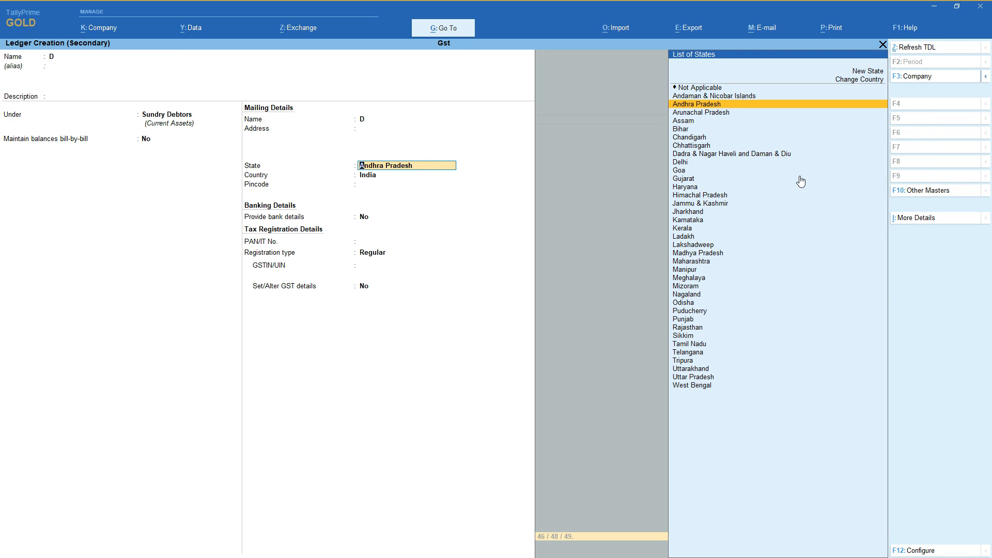
pyautogui.press('Return')
pyautogui.press('Return')
pyautogui.press('Return')
pyautogui.press('Return')
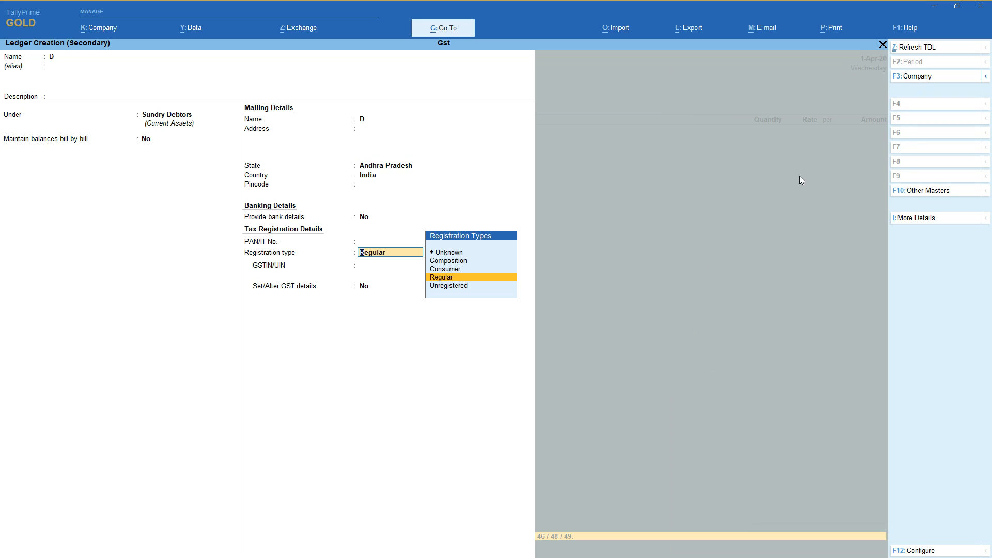
pyautogui.press('Down')
pyautogui.press('Return')
pyautogui.press('Return')
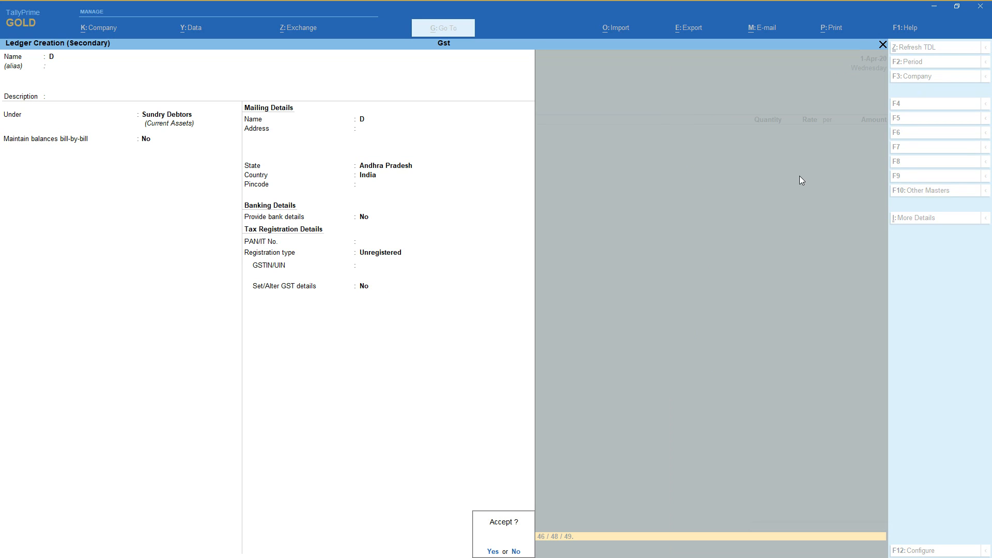
pyautogui.press('Return')
# Leave all dispatch details blank for the sales voucher to D.
pyautogui.press('Return')
pyautogui.press('Return')
pyautogui.press('Return')
pyautogui.press('Return')
pyautogui.press('Return')
pyautogui.press('Return')
pyautogui.press('Return')
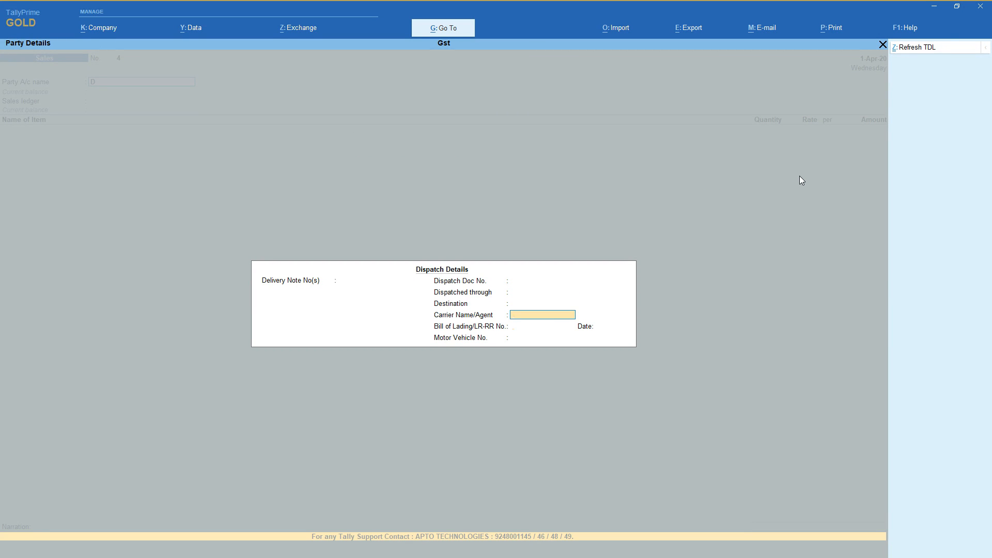
# Accept D's party details with Andhra Pradesh as place of supply and choose Sales as the sales ledger.
pyautogui.press('Return')
pyautogui.press('Return')
pyautogui.press('Return')
pyautogui.press('Return')
pyautogui.press('Return')
pyautogui.press('Return')
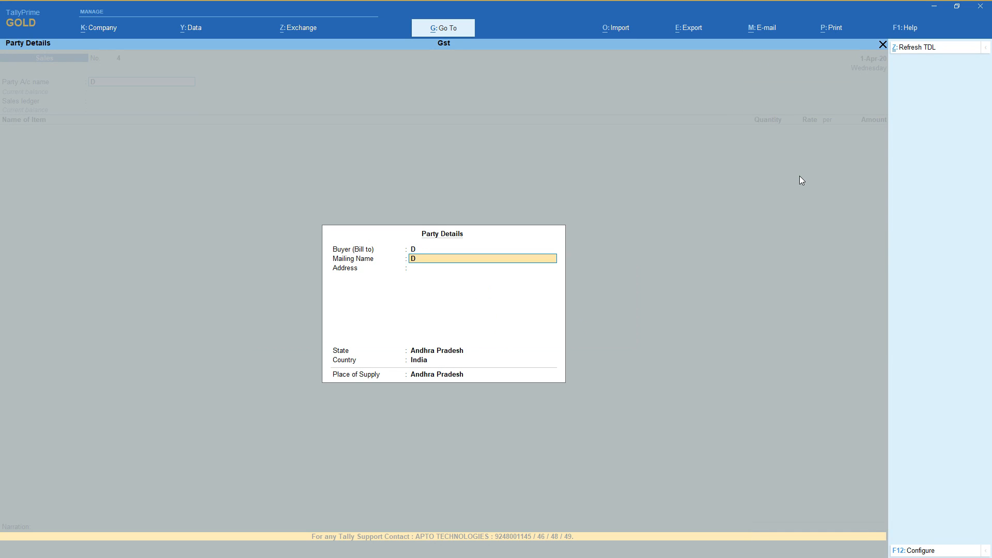
# Add 2 nos of 21 inches Sony Tv at a rate of 1,600 to the sales voucher for D.
pyautogui.press('Return')
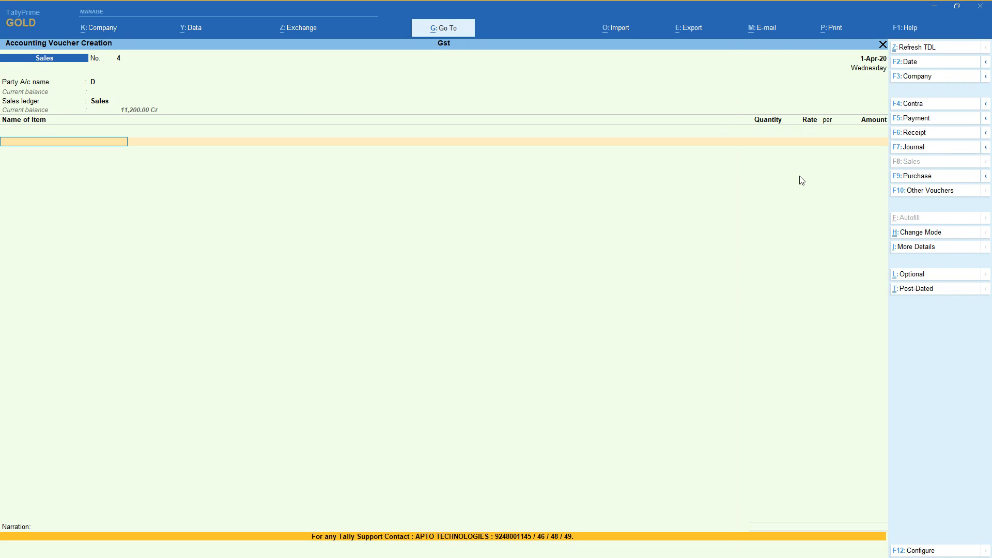
pyautogui.press('Down')
pyautogui.press('Return')
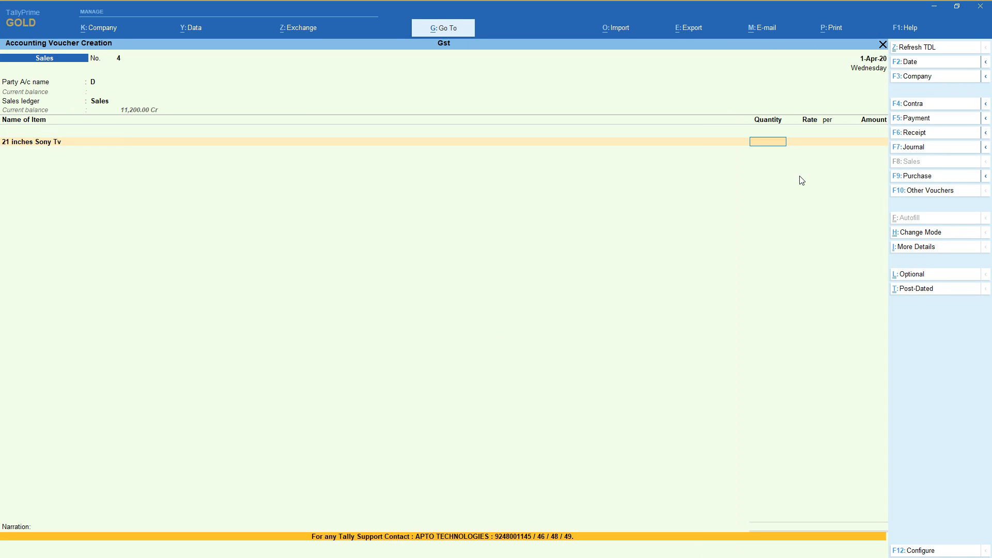
# Add the Cgst and Sgst ledgers to the sales voucher for D and save it without a narration.
pyautogui.press('Return')
pyautogui.press('Return')
pyautogui.press('Return')
pyautogui.press('Return')
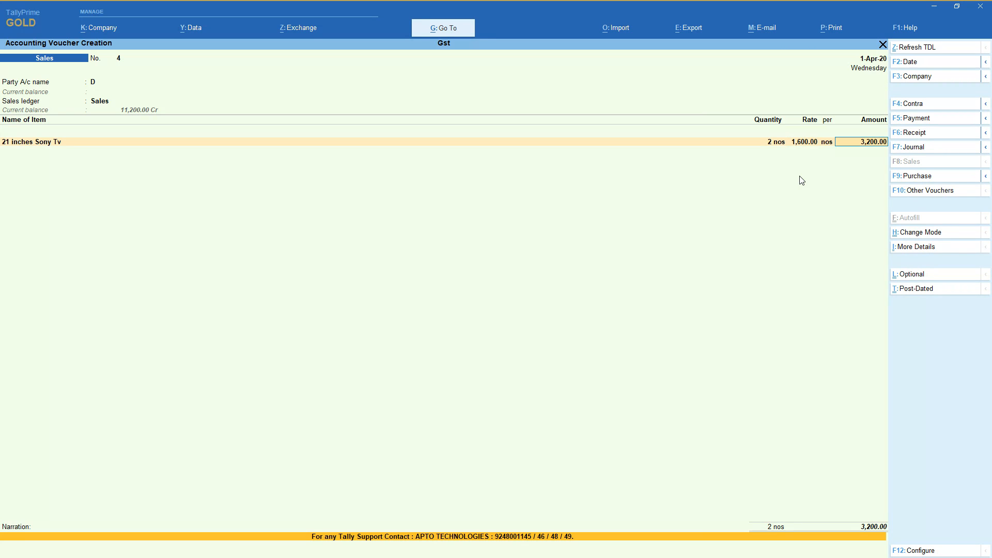
pyautogui.write('cg')
pyautogui.press('Return')
pyautogui.press('Return')
pyautogui.write('sg')
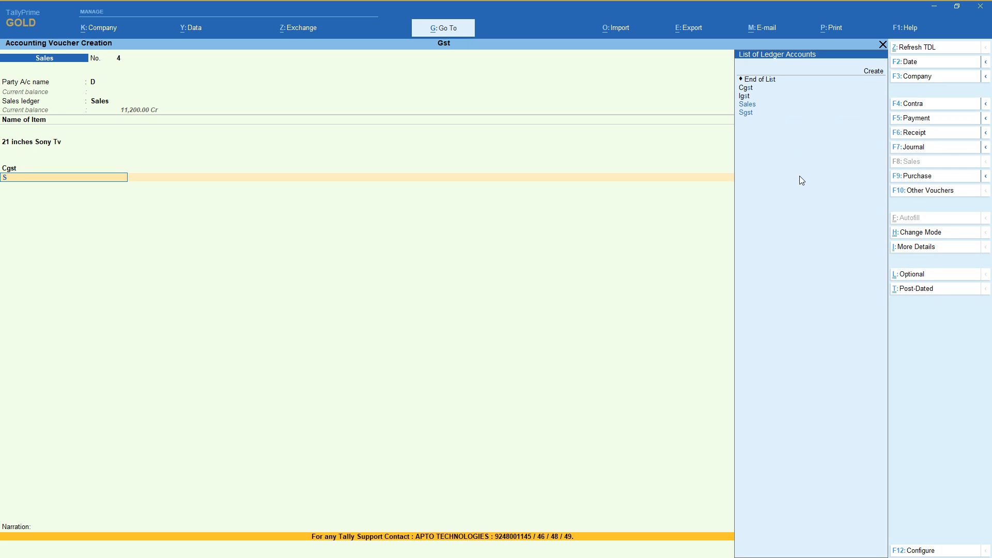
pyautogui.press('Return')
pyautogui.press('Return')
pyautogui.press('Return')
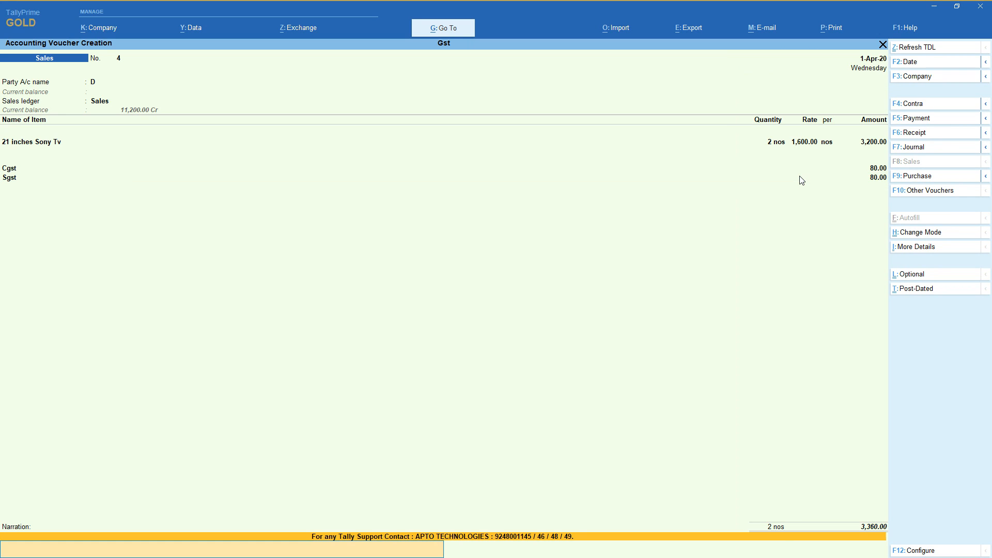
pyautogui.press('Return')
pyautogui.press('Return')
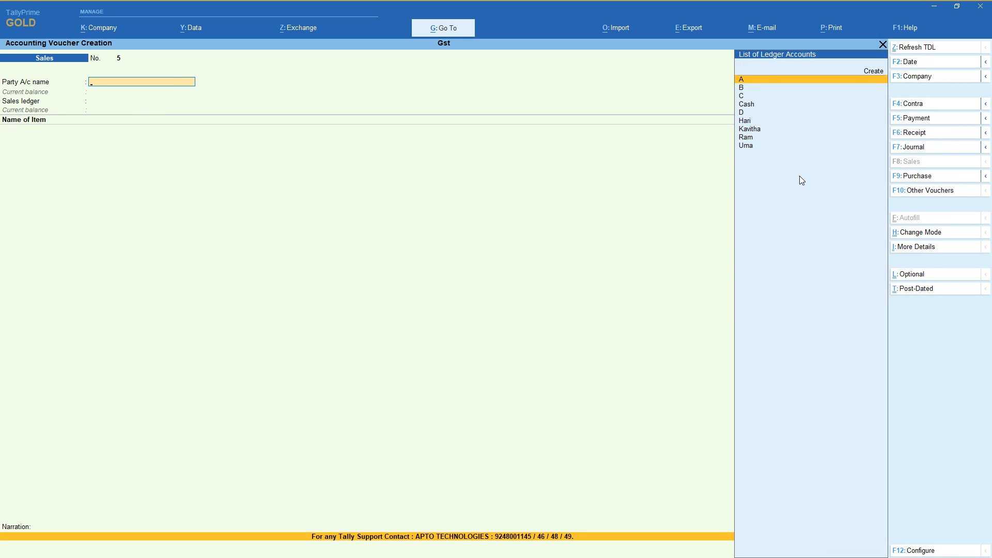
# Choose Cash as the party account and leave all dispatch details blank for the sales voucher.
pyautogui.press('Down')
pyautogui.press('Down')
pyautogui.press('Down')
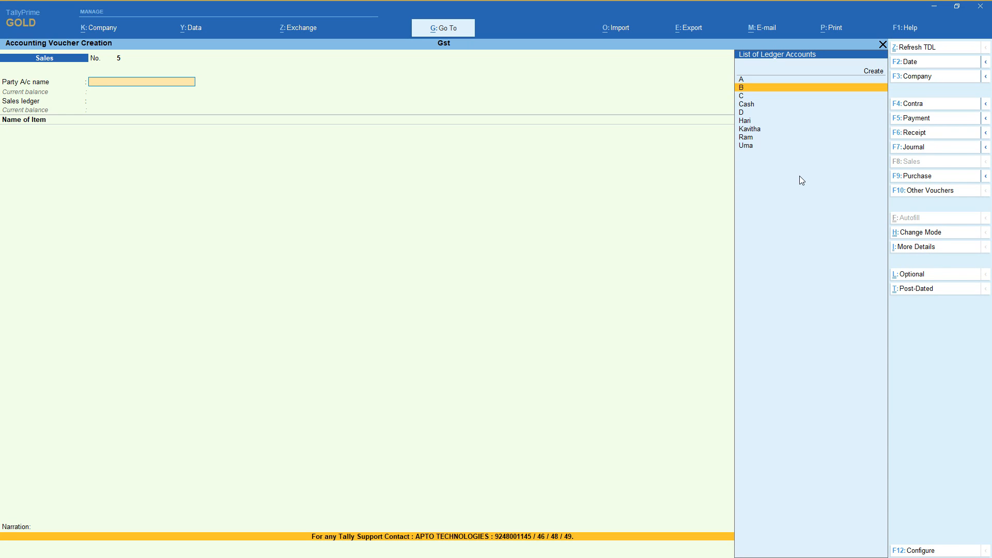
pyautogui.press('Return')
pyautogui.press('Return')
pyautogui.press('Return')
pyautogui.press('Return')
pyautogui.press('Return')
pyautogui.press('Return')
pyautogui.press('Return')
pyautogui.press('Return')
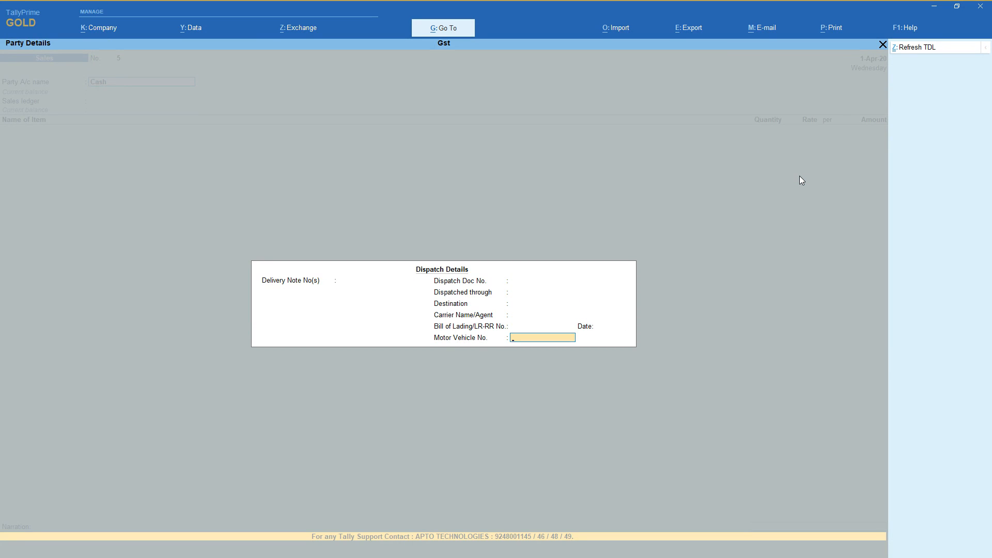
pyautogui.press('Return')
pyautogui.press('Return')
pyautogui.press('Return')
pyautogui.press('Return')
pyautogui.press('Return')
pyautogui.press('Return')
pyautogui.press('Return')
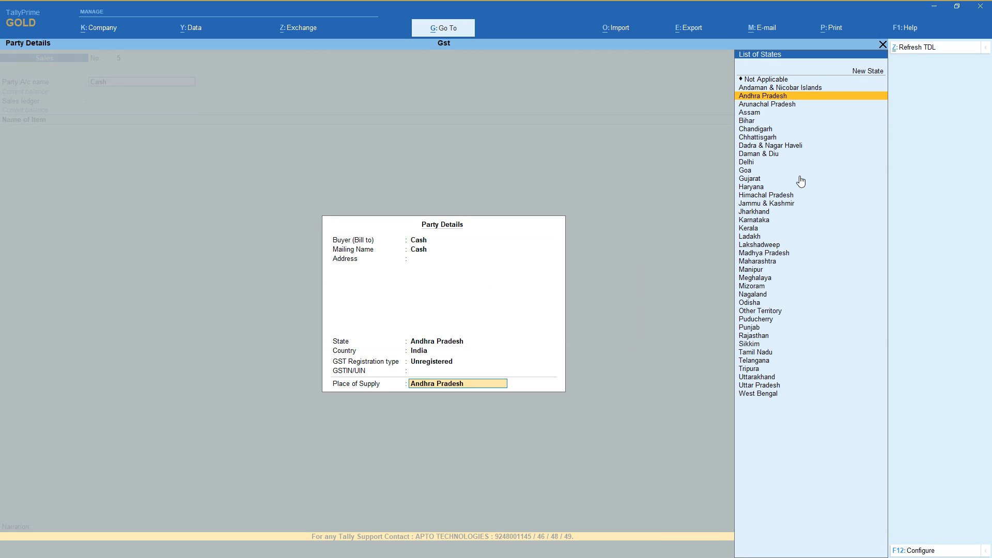
# Accept the Cash party details with Andhra Pradesh as place of supply and choose Sales as the sales ledger.
pyautogui.press('Return')
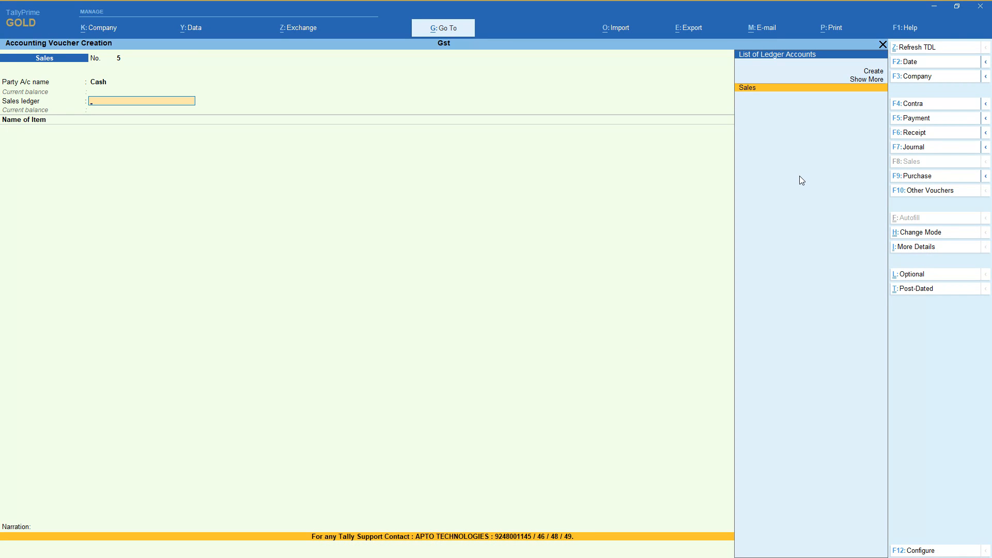
pyautogui.press('Return')
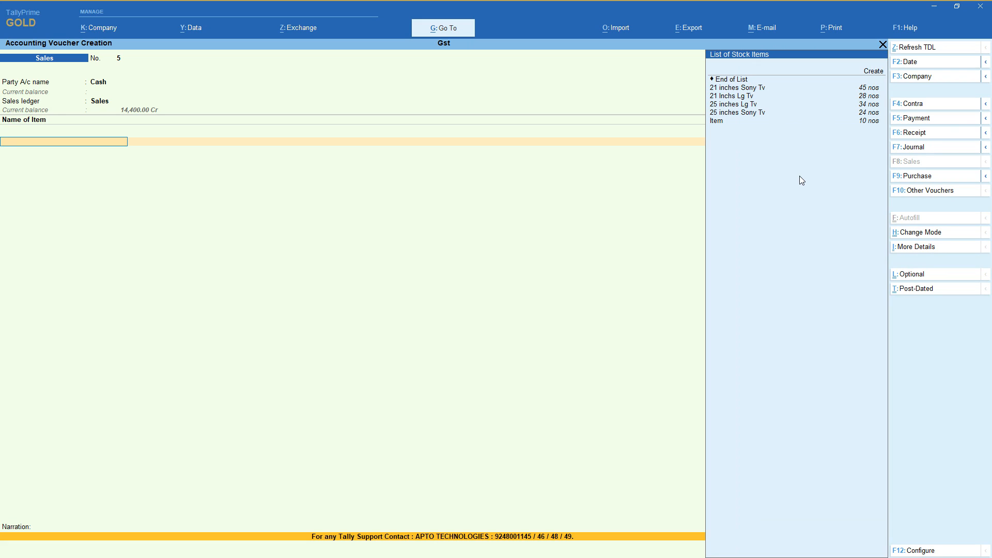
# Add 1 nos of 21 inches Sony Tv at a rate of 1,600 to the Cash sales voucher.
pyautogui.press('Down')
pyautogui.press('Return')
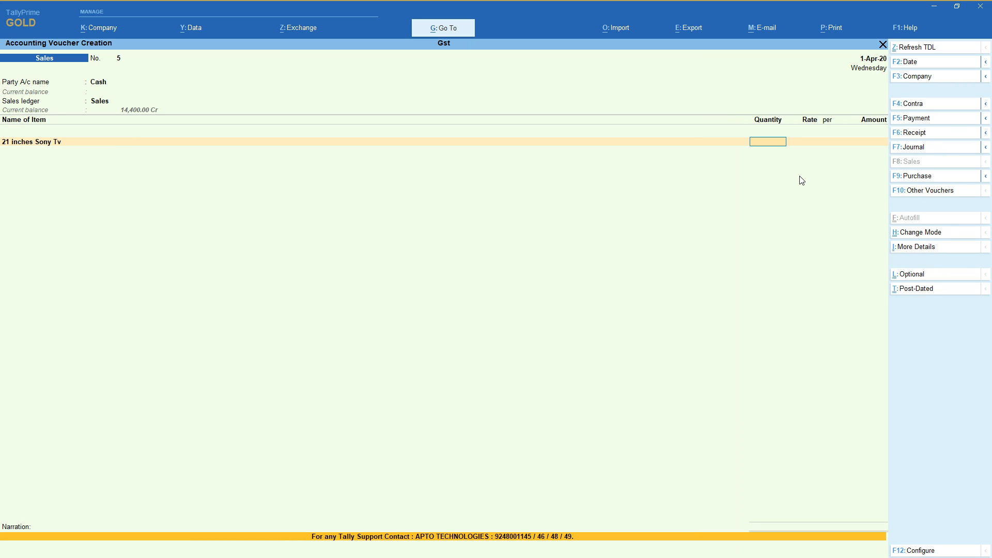
pyautogui.press('Return')
pyautogui.press('Return')
pyautogui.press('Return')
pyautogui.press('Return')
pyautogui.press('Return')
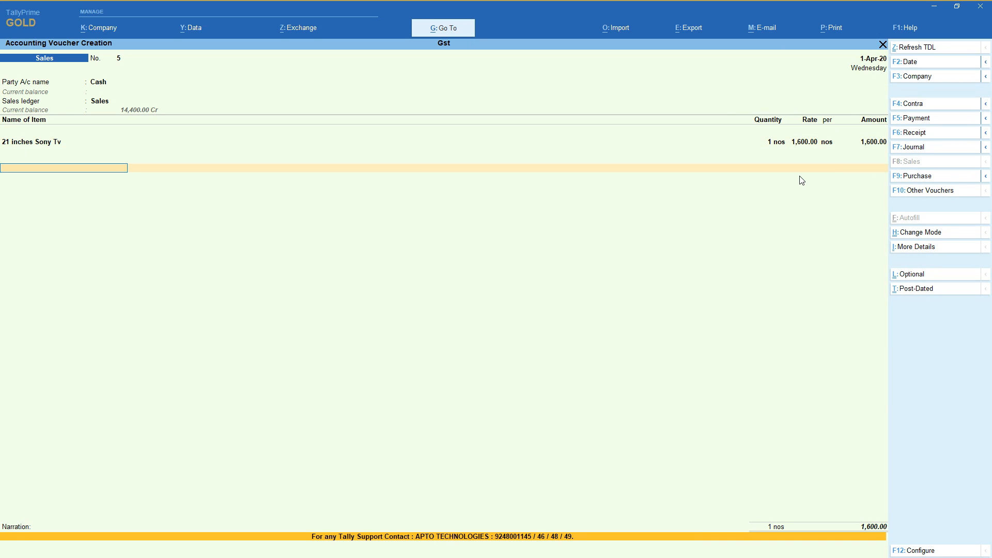
# Add the Cgst and Sgst ledgers to the Cash sales voucher and save it without a narration.
pyautogui.write('Cg')
pyautogui.press('Return')
pyautogui.write('Sg')
pyautogui.press('Return')
pyautogui.press('Return')
pyautogui.press('Return')
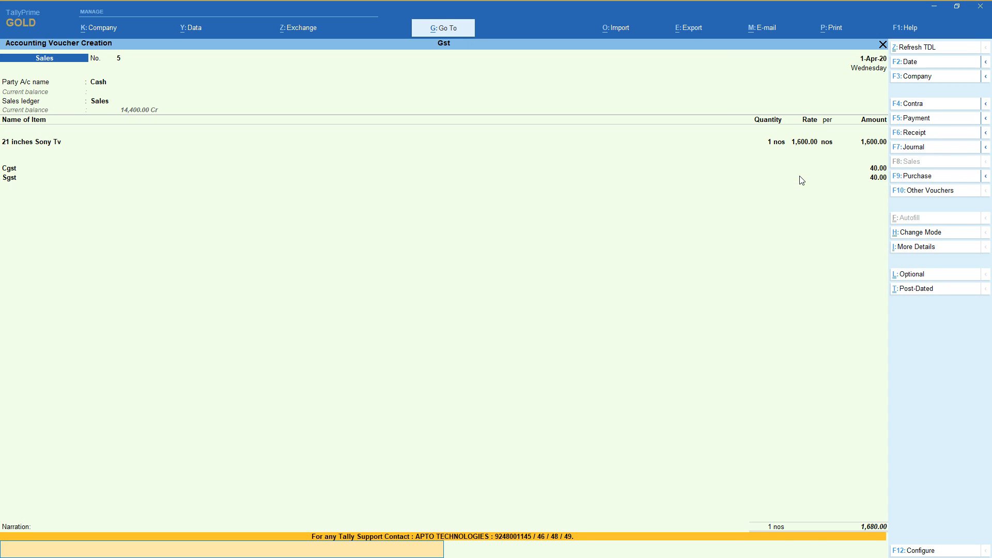
pyautogui.press('Return')
pyautogui.press('Return')
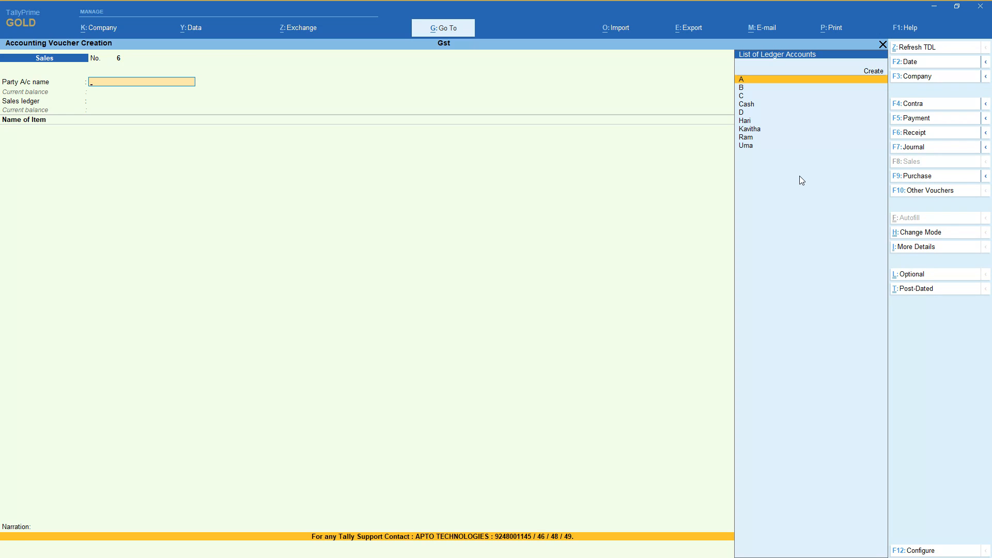
# Start a new party ledger named Aa under Sundry Debtors from the sales voucher, keeping bill-by-bill balances at No.
pyautogui.hotkey('alt', 'c')
pyautogui.write('Aa')
pyautogui.press('Return')
pyautogui.press('Return')
pyautogui.press('Return')
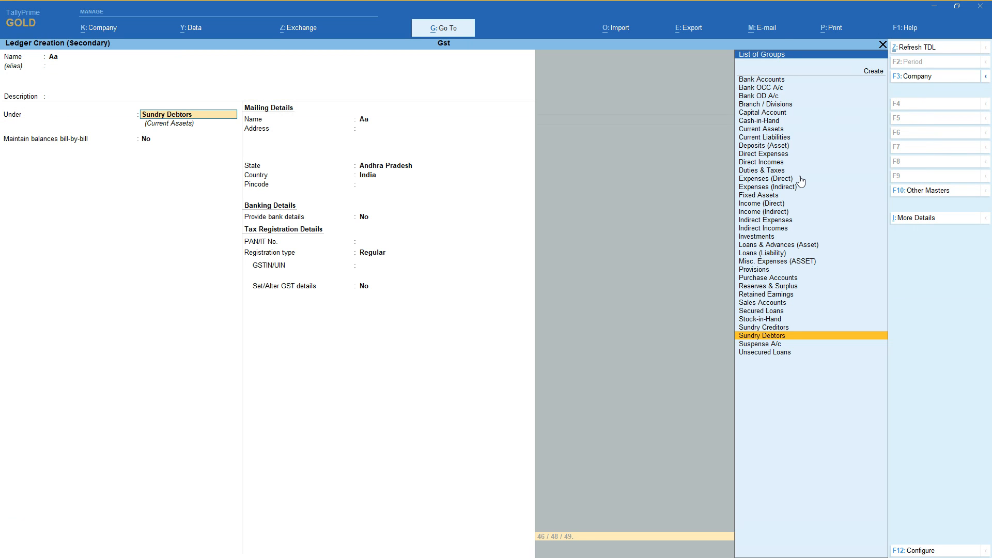
pyautogui.press('Return')
pyautogui.press('Return')
pyautogui.press('Return')
pyautogui.press('Return')
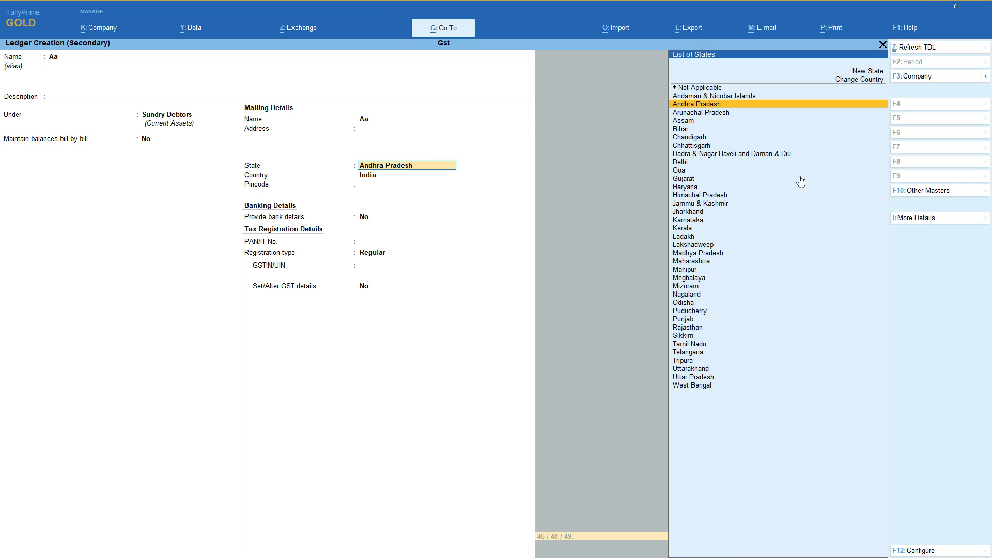
# Set ledger Aa's state to Karnataka with Regular registration and no GSTIN/UIN, and save the ledger.
pyautogui.write('Kar')
pyautogui.press('Return')
pyautogui.press('Return')
pyautogui.press('Return')
pyautogui.press('Return')
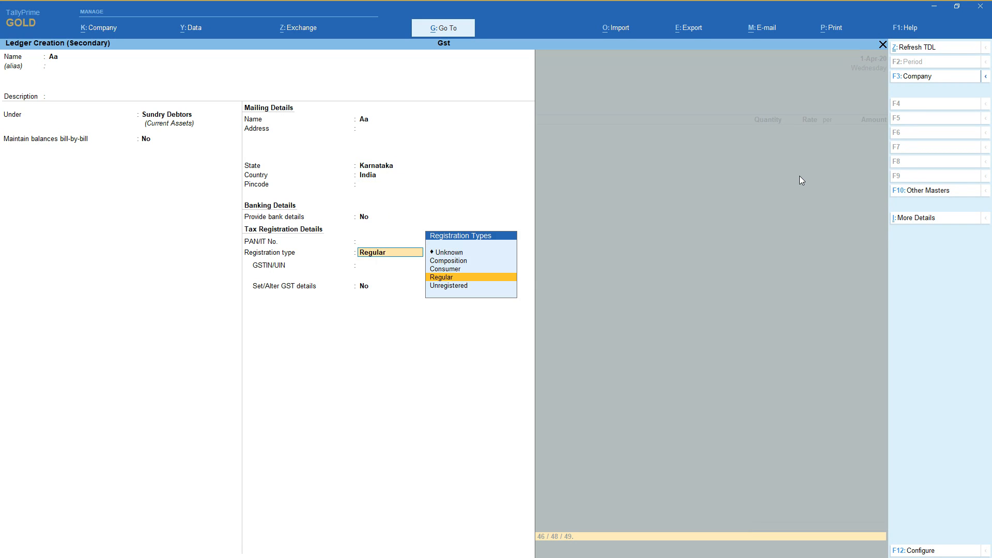
pyautogui.press('Return')
pyautogui.press('Return')
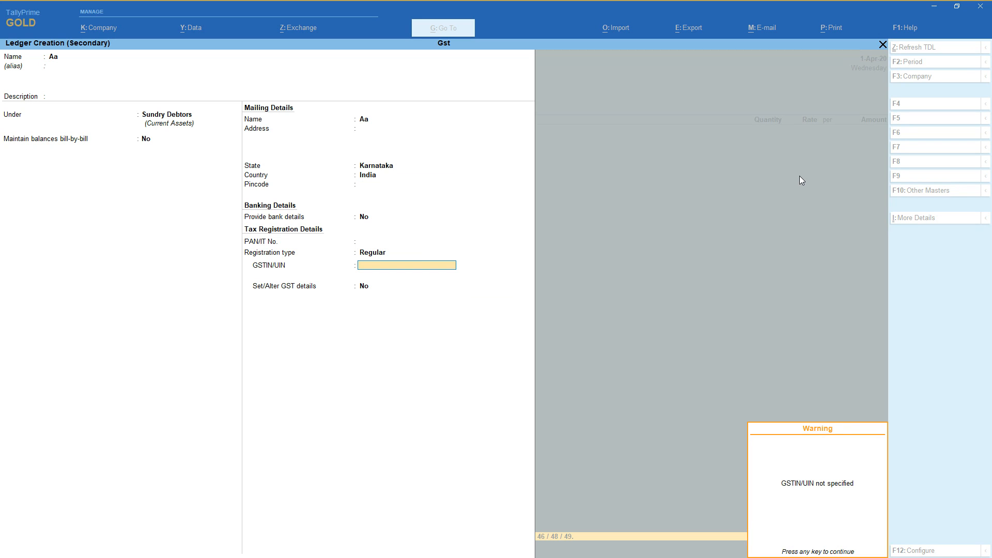
pyautogui.press('Return')
pyautogui.press('Return')
pyautogui.press('Return')
pyautogui.press('Return')
pyautogui.press('Return')
pyautogui.press('Return')
pyautogui.press('Return')
pyautogui.press('Return')
pyautogui.press('Return')
pyautogui.press('Return')
pyautogui.press('Return')
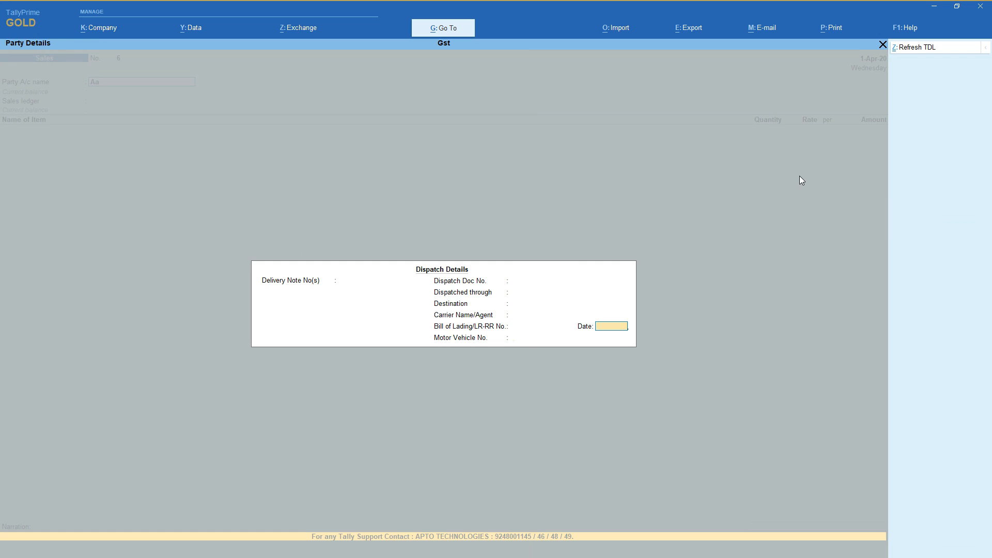
# Leave Aa's dispatch details blank, accept Karnataka as place of supply and choose Sales as the sales ledger.
pyautogui.press('Return')
pyautogui.press('Return')
pyautogui.press('Return')
pyautogui.press('Return')
pyautogui.press('Return')
pyautogui.press('Return')
pyautogui.press('Return')
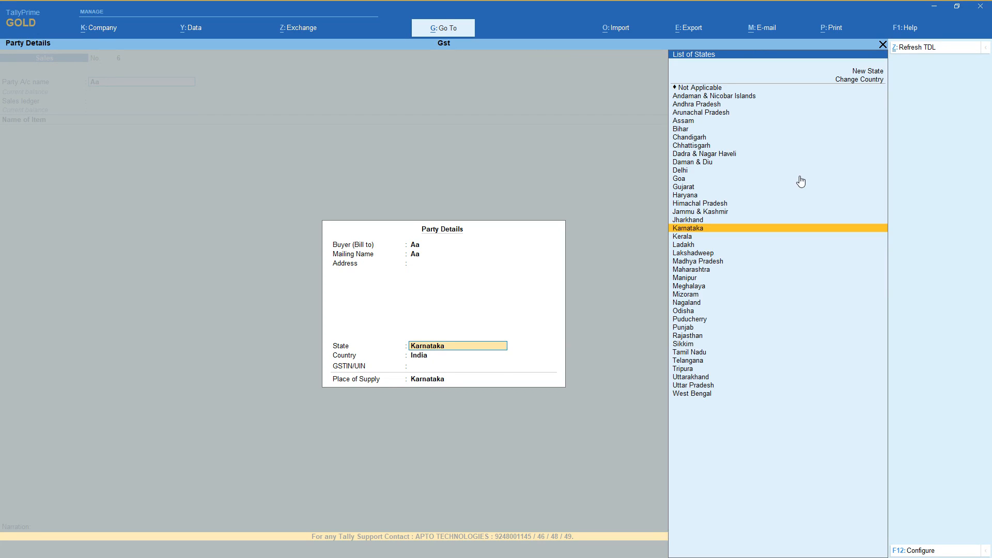
pyautogui.press('Return')
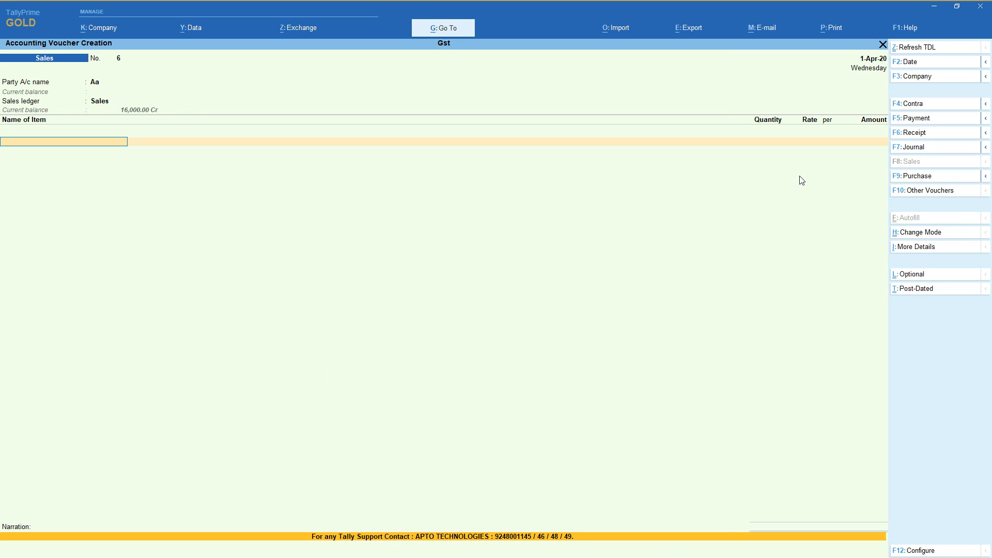
# Add 1 nos of 21 inches Sony Tv at a rate of 1,600 to the sales voucher for Aa.
pyautogui.press('Down')
pyautogui.press('Return')
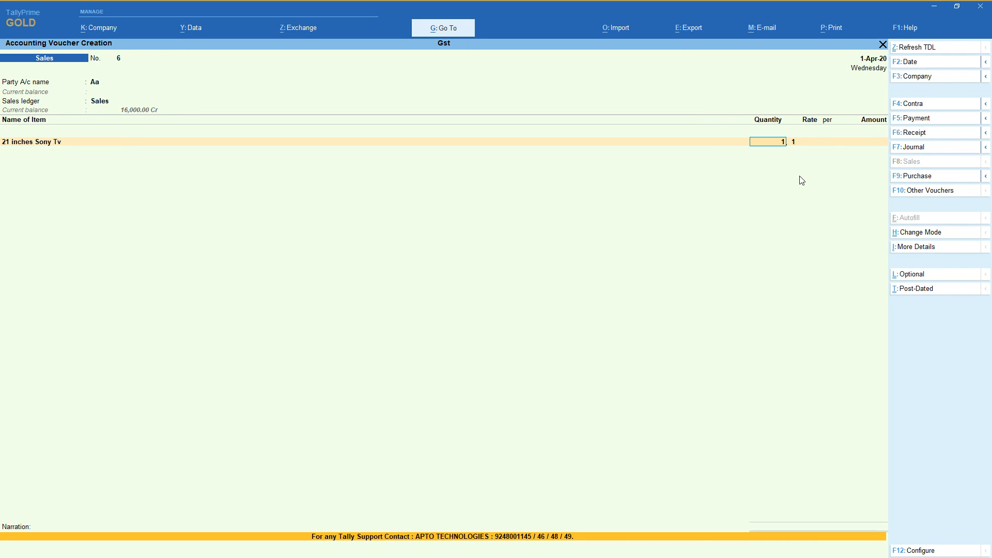
pyautogui.write('1')
pyautogui.press('Return')
pyautogui.press('Return')
pyautogui.press('Return')
pyautogui.press('Return')
pyautogui.press('Return')
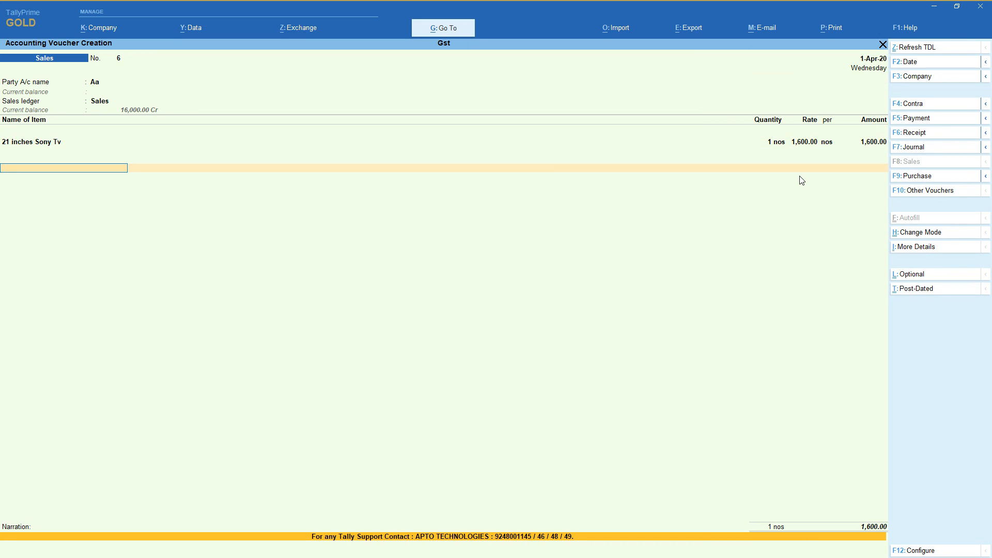
pyautogui.write('Cg')
pyautogui.press('Return')
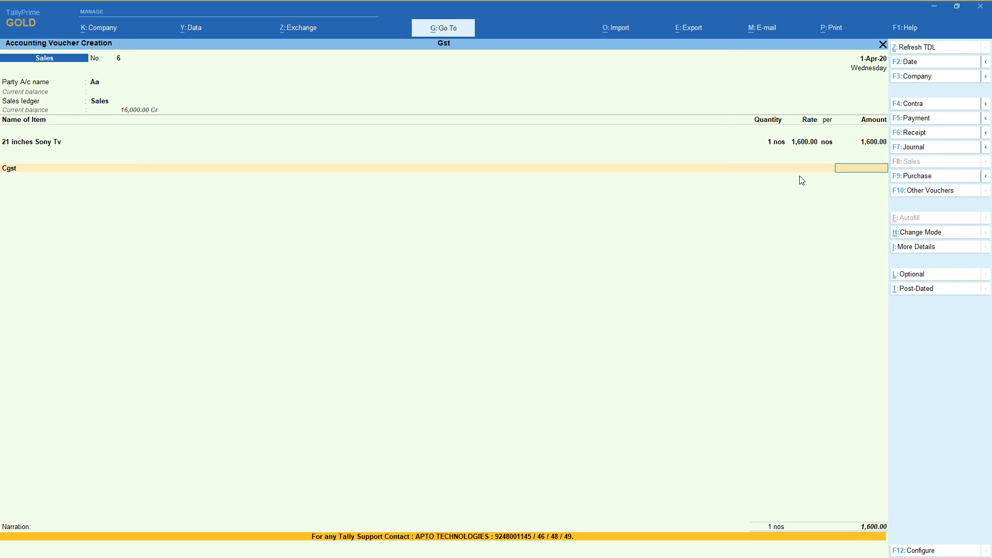
pyautogui.press('BackSpace')
# Add the Igst ledger to the sales voucher for Aa and save it without a narration.
pyautogui.write('I')
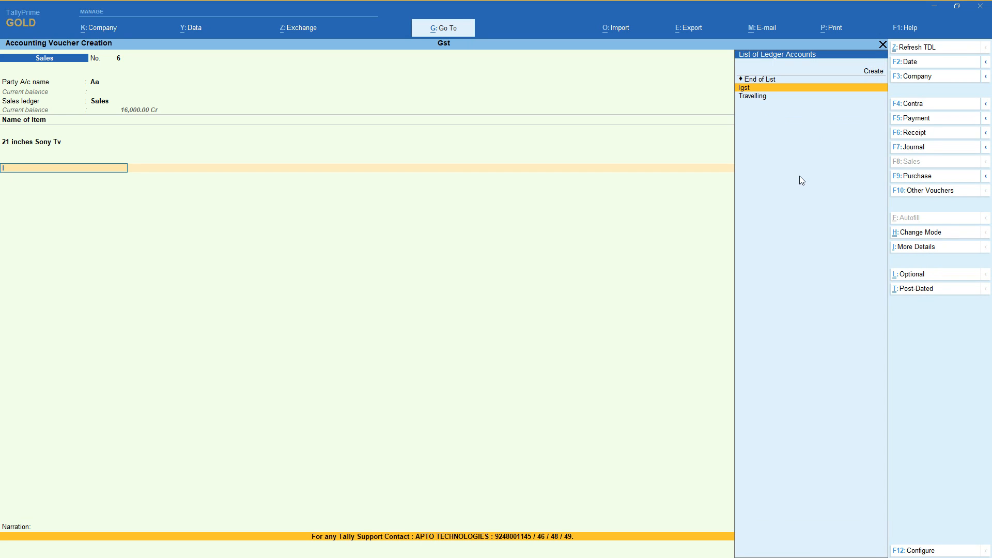
pyautogui.press('Return')
pyautogui.press('Return')
pyautogui.press('Return')
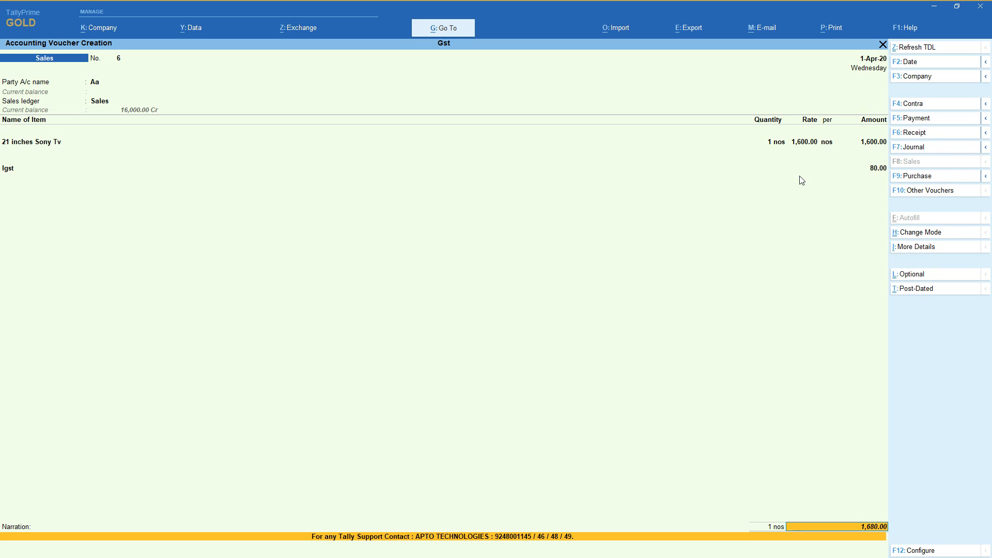
pyautogui.press('Return')
pyautogui.press('Return')
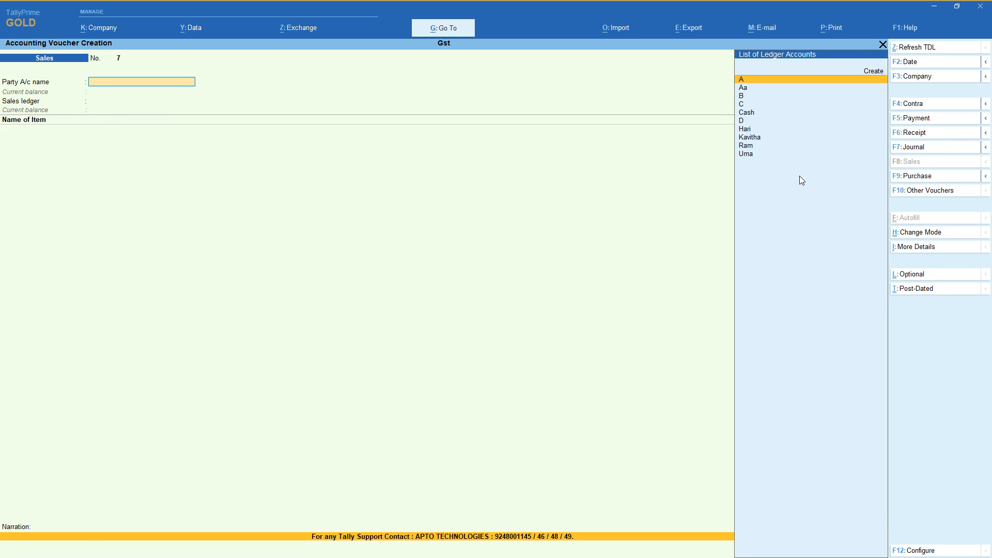
# Start a new party ledger named Bb under Sundry Debtors from the sales voucher, leaving its alias and address blank.
pyautogui.hotkey('alt', 'c')
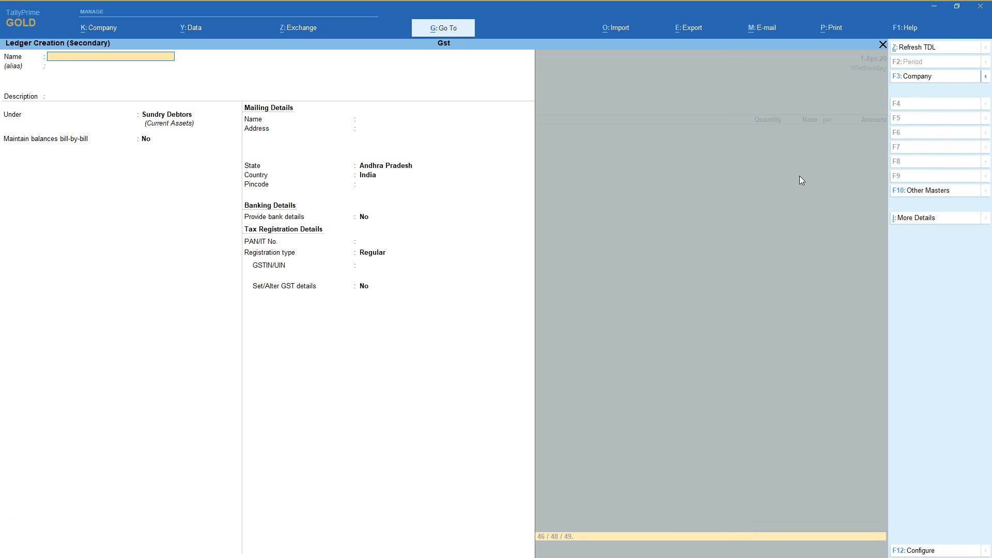
pyautogui.write('Bb')
pyautogui.press('Return')
pyautogui.press('Return')
pyautogui.press('Return')
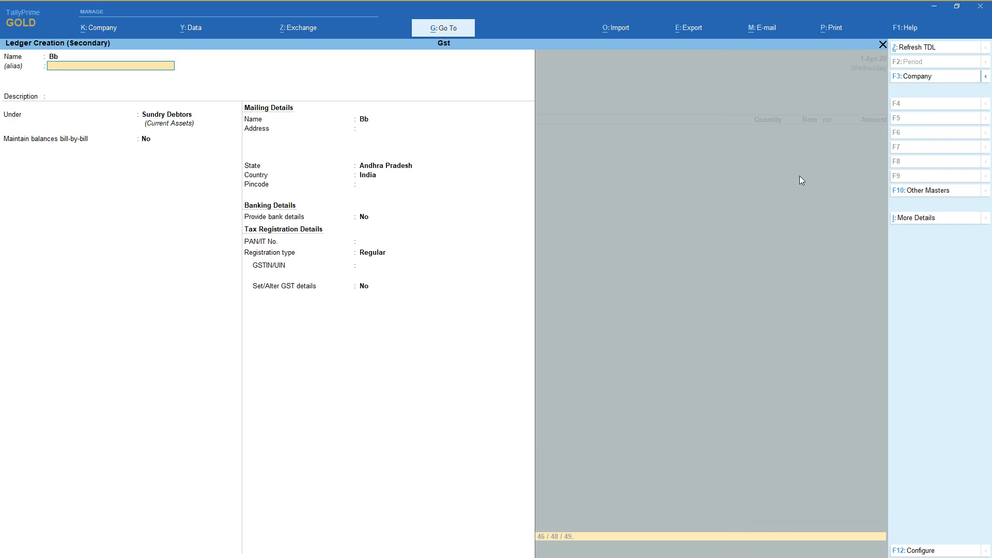
pyautogui.press('Return')
pyautogui.press('Return')
# Set ledger Bb's state to Karnataka and its registration type to Consumer, and save the ledger.
pyautogui.press('Return')
pyautogui.press('Return')
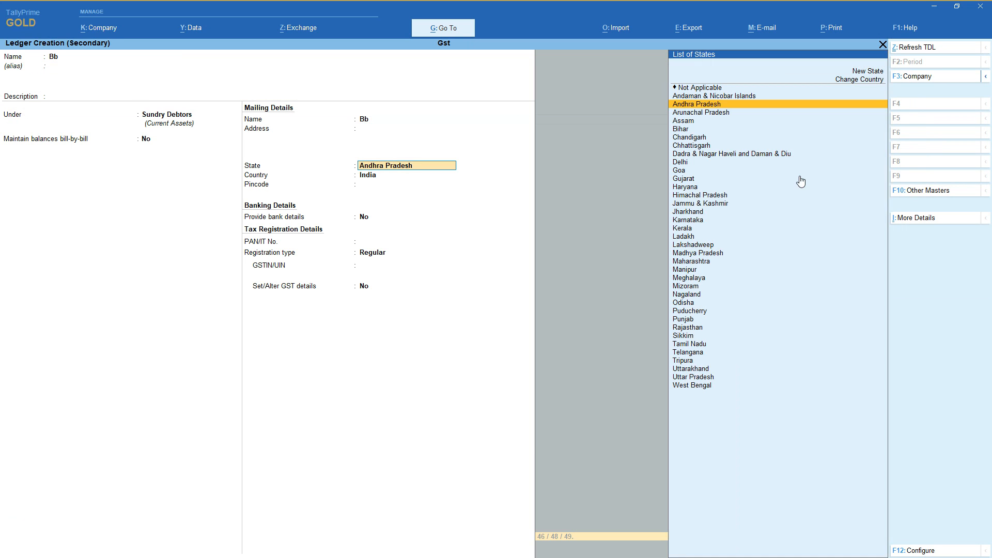
pyautogui.press('Return')
pyautogui.press('BackSpace')
pyautogui.press('BackSpace')
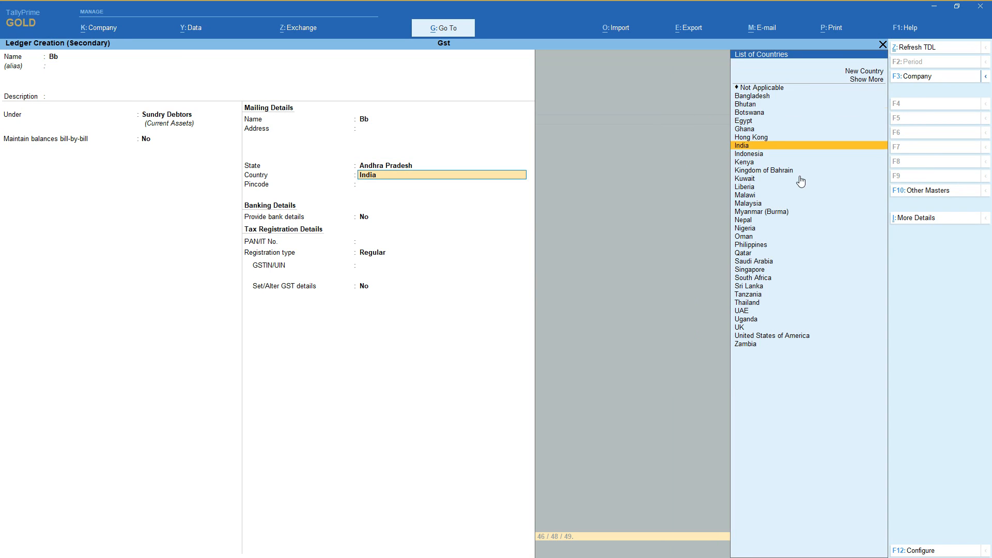
pyautogui.write('Kar')
pyautogui.press('Return')
pyautogui.press('Return')
pyautogui.press('Return')
pyautogui.press('Return')
pyautogui.press('Return')
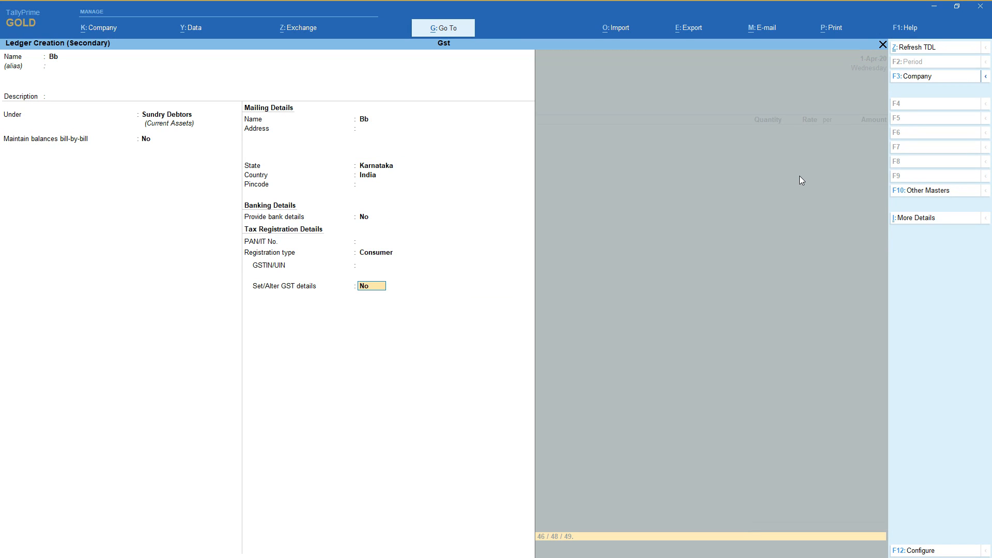
pyautogui.press('Return')
pyautogui.press('Return')
# Leave all dispatch details blank and accept the party details for the sales voucher to Bb.
pyautogui.press('Return')
pyautogui.press('Return')
pyautogui.press('Return')
pyautogui.press('Return')
pyautogui.press('Return')
pyautogui.press('Return')
pyautogui.press('Return')
pyautogui.press('Return')
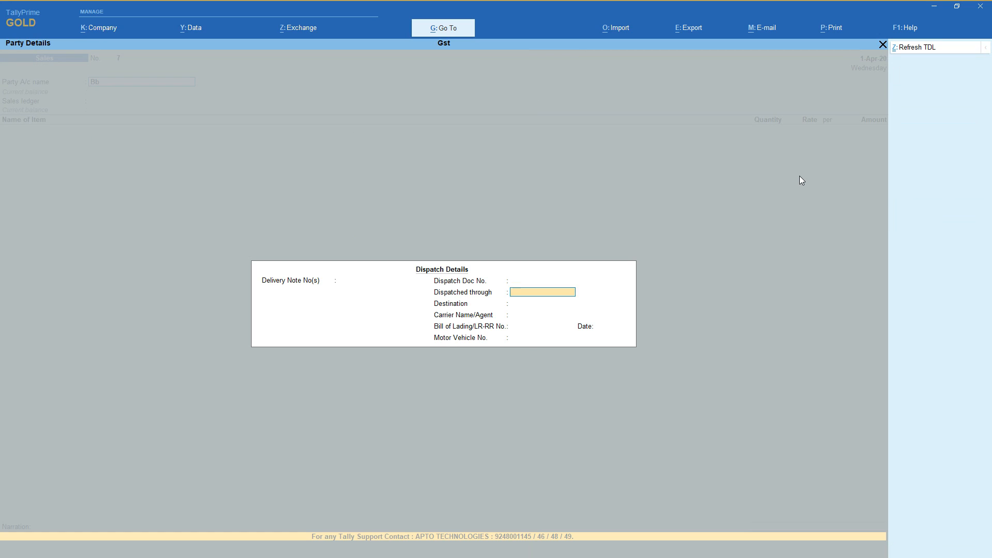
pyautogui.press('Return')
pyautogui.press('Return')
pyautogui.press('Return')
pyautogui.press('Return')
pyautogui.press('Return')
pyautogui.press('Return')
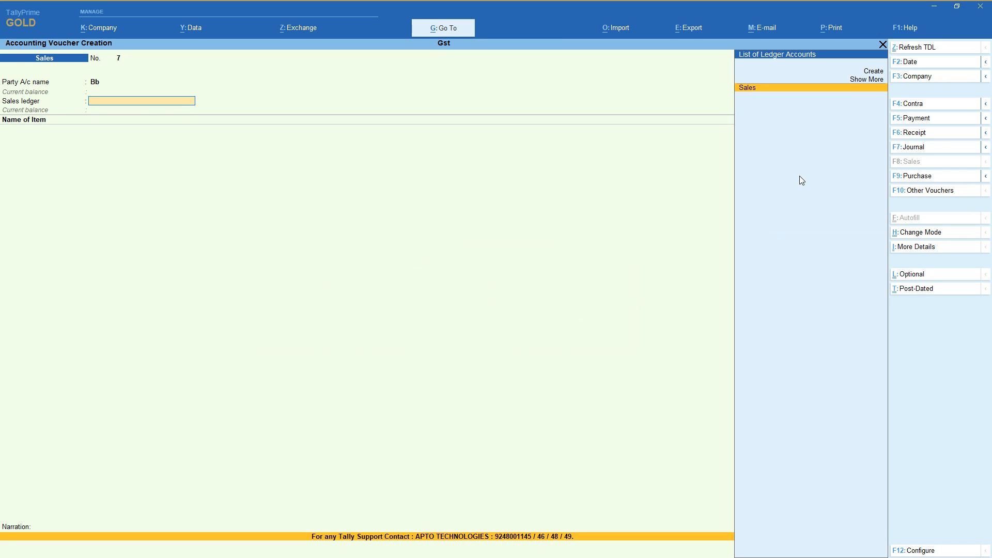
# Choose Sales as the sales ledger and add 1 nos of 21 inches Sony Tv at a rate of 1,600 for Bb.
pyautogui.press('Return')
pyautogui.press('Down')
pyautogui.press('Return')
pyautogui.write('1')
pyautogui.press('Return')
pyautogui.press('Return')
pyautogui.press('Return')
pyautogui.press('Return')
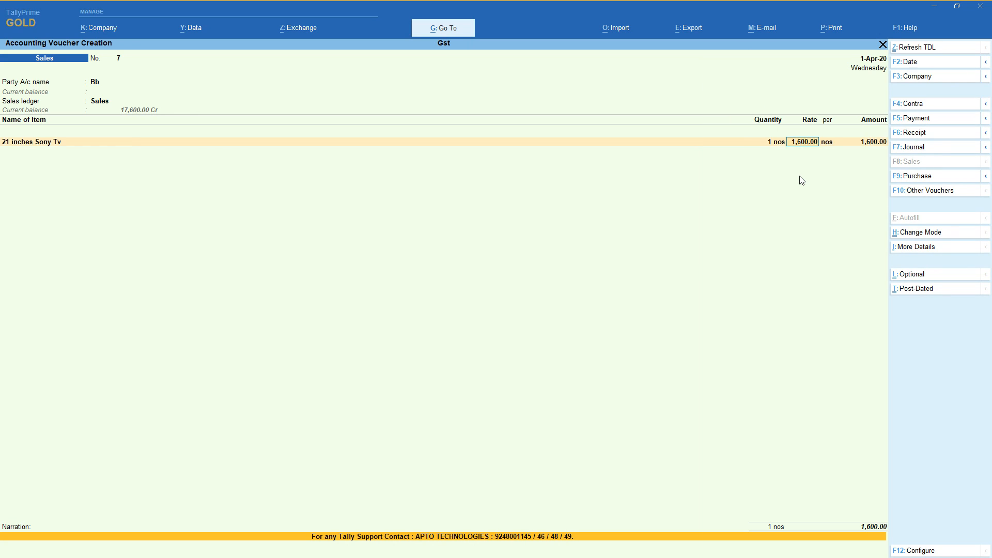
pyautogui.write('Cg')
pyautogui.press('BackSpace')
pyautogui.press('BackSpace')
# Add the Igst ledger to the sales voucher for Bb and save it without a narration.
pyautogui.write('Igst')
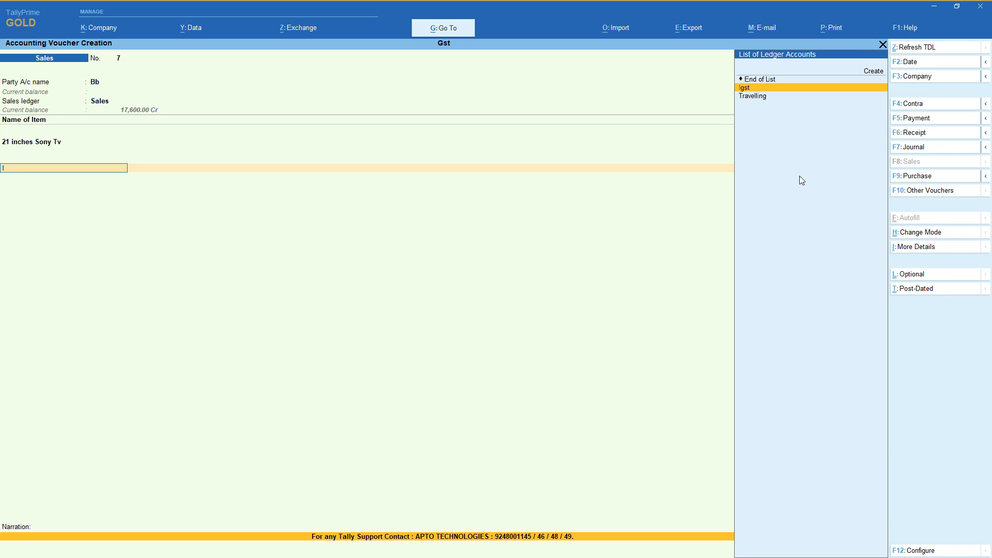
pyautogui.press('Return')
# Start a new party ledger named Cc under Sundry Debtors from the sales voucher, leaving its alias and address blank.
pyautogui.press('Return')
pyautogui.press('Return')
pyautogui.press('Return')
pyautogui.press('Return')
pyautogui.press('Up')
pyautogui.press('Return')
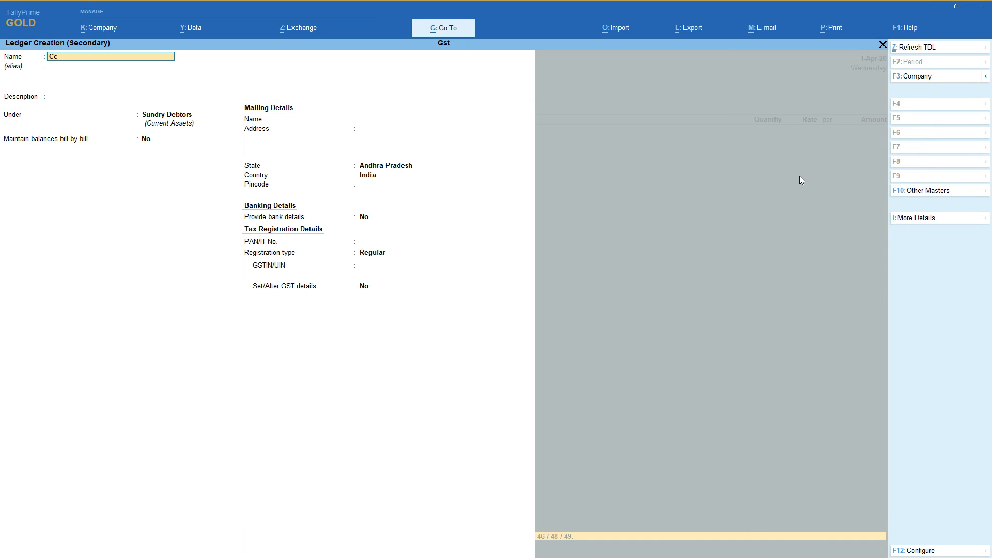
pyautogui.write('Cc')
pyautogui.press('Return')
pyautogui.press('Return')
pyautogui.press('Return')
pyautogui.press('Return')
pyautogui.press('Return')
pyautogui.press('Return')
pyautogui.press('Return')
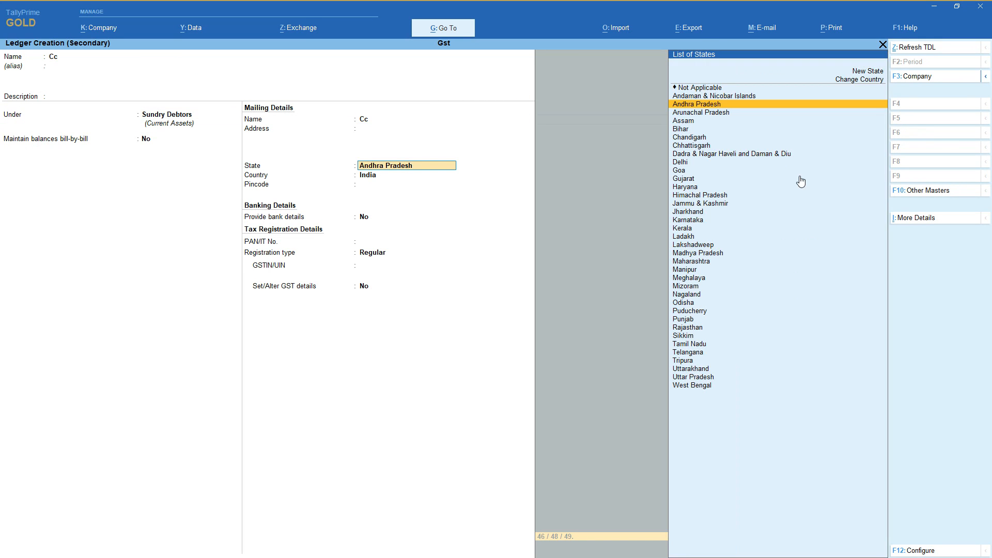
# Set ledger Cc's state to Karnataka and its registration type to Composition, and save the ledger.
pyautogui.write('karn')
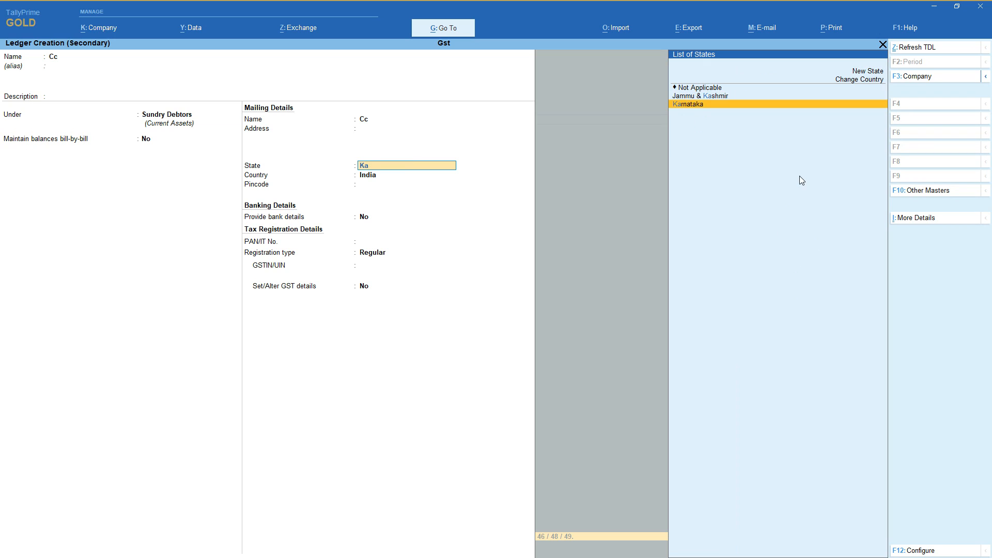
pyautogui.press('Return')
pyautogui.press('Return')
pyautogui.press('Return')
pyautogui.press('Return')
pyautogui.press('Up')
pyautogui.press('Up')
pyautogui.press('Return')
pyautogui.press('Return')
pyautogui.press('Return')
pyautogui.press('Return')
# Leave the dispatch details for Cc blank and accept its party details with Karnataka as the place of supply.
pyautogui.press('Return')
pyautogui.press('Return')
pyautogui.press('Return')
pyautogui.press('Return')
pyautogui.press('Return')
pyautogui.press('Return')
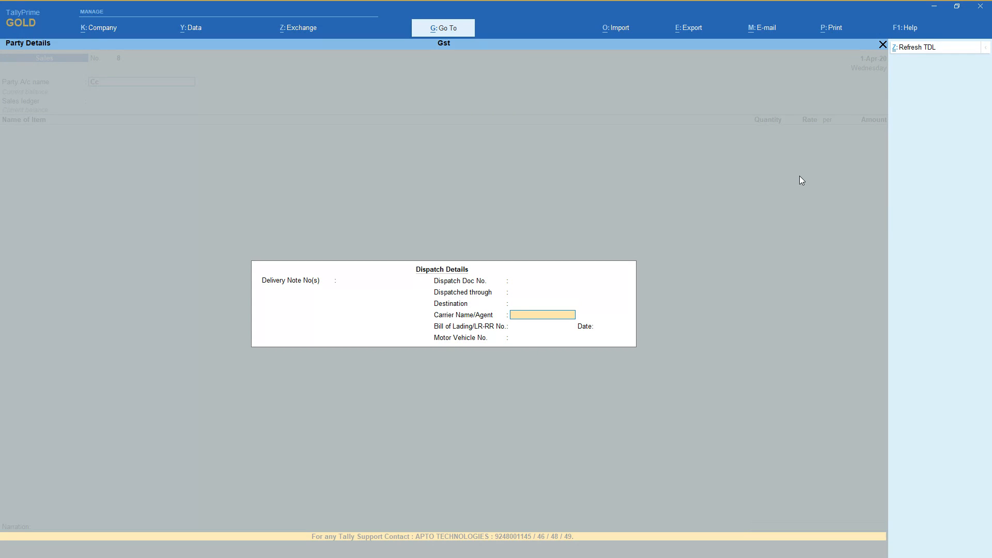
pyautogui.press('Return')
pyautogui.press('Return')
pyautogui.press('Return')
pyautogui.press('Return')
pyautogui.press('Return')
pyautogui.press('Return')
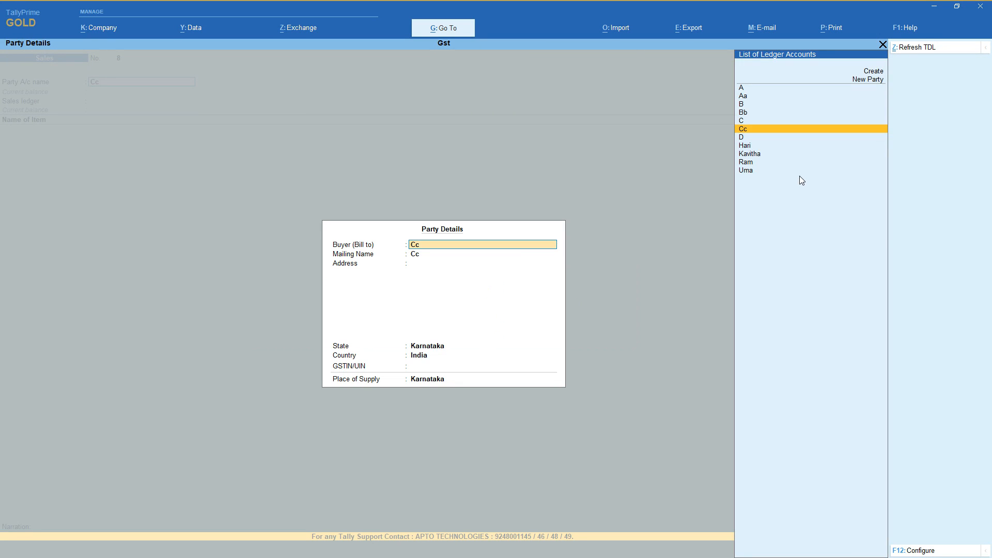
pyautogui.press('Return')
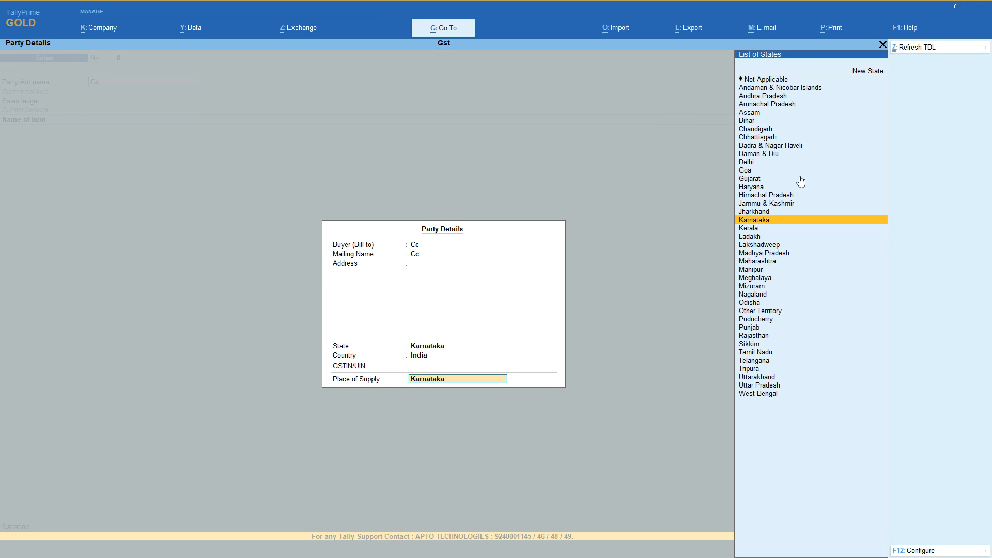
pyautogui.press('Return')
pyautogui.press('Return')
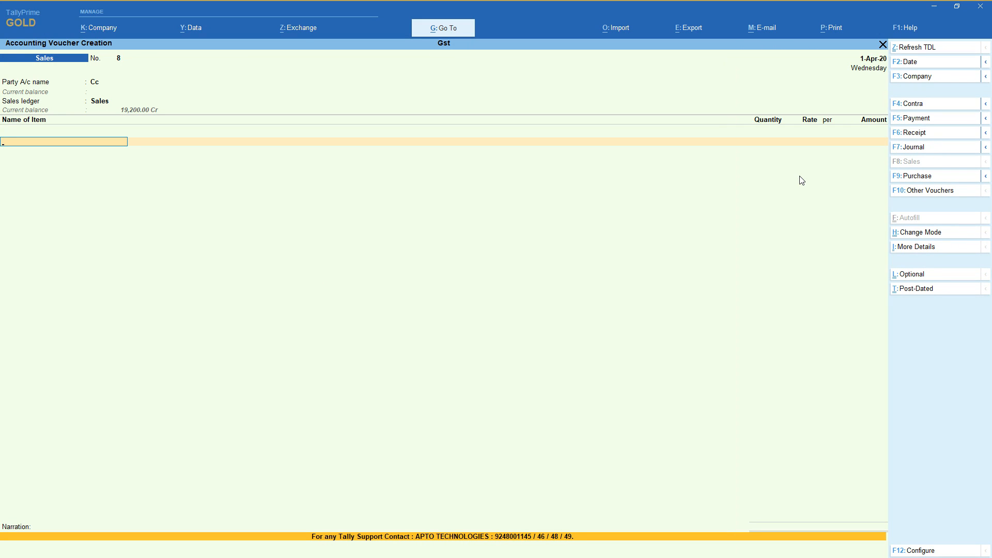
# Choose Sales as the sales ledger and add 1 nos of 21 Inchs Lg Tv at a rate of 1,700 for Cc.
pyautogui.write('I')
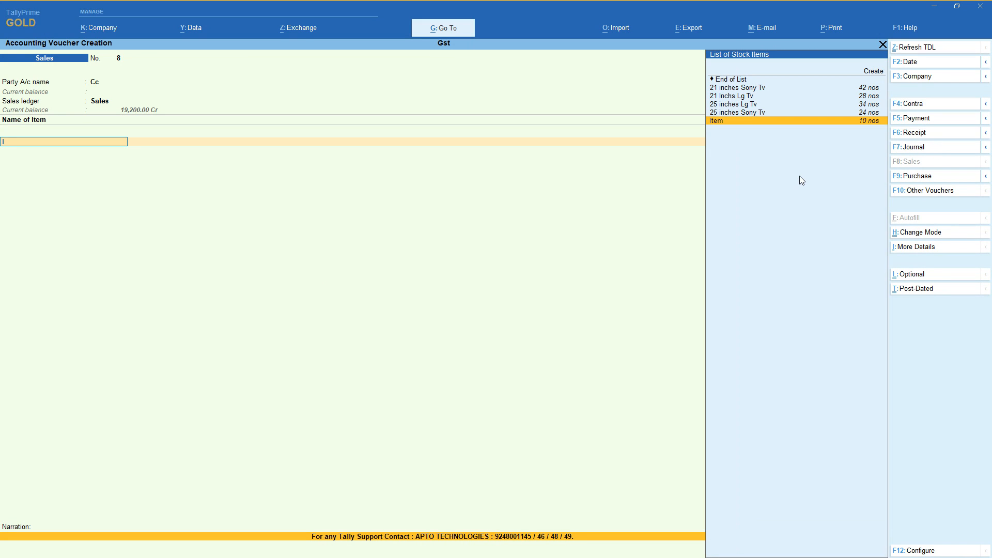
pyautogui.press('BackSpace')
pyautogui.press('Up')
pyautogui.press('Down')
pyautogui.press('Down')
pyautogui.press('Down')
pyautogui.press('Return')
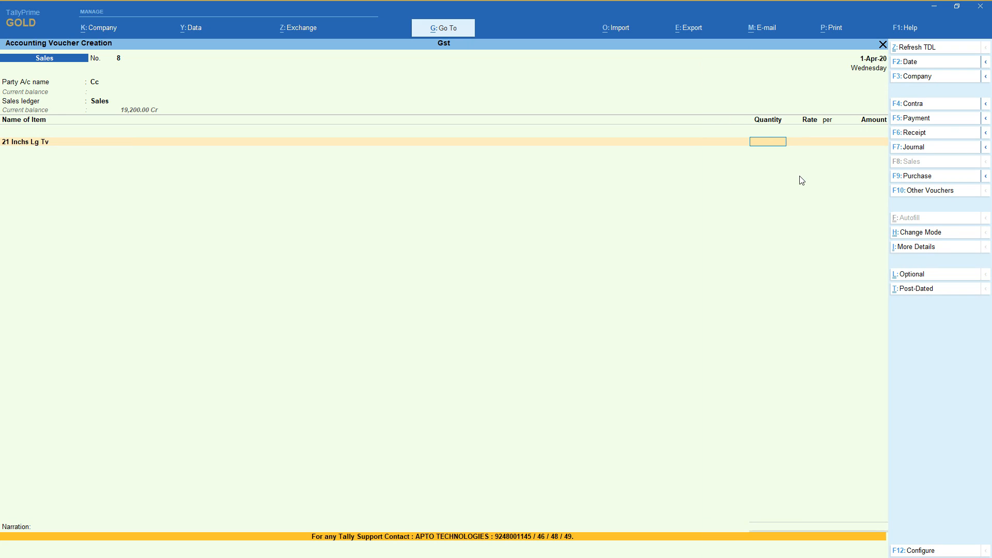
pyautogui.press('Return')
pyautogui.press('Return')
pyautogui.press('Return')
pyautogui.press('Return')
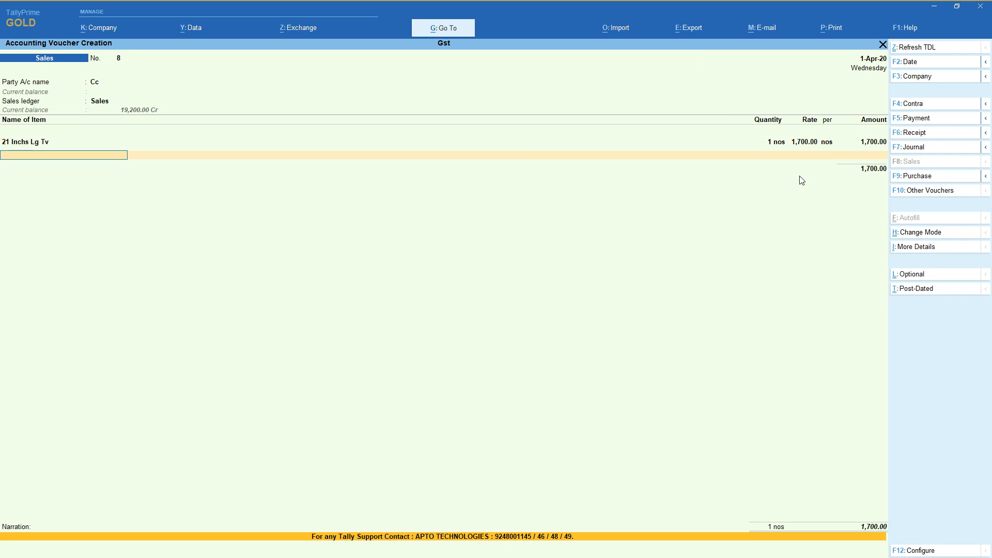
# Add the Igst ledger to the sales voucher for Cc and save it without a narration.
pyautogui.press('Return')
pyautogui.press('Return')
pyautogui.press('Return')
pyautogui.press('Return')
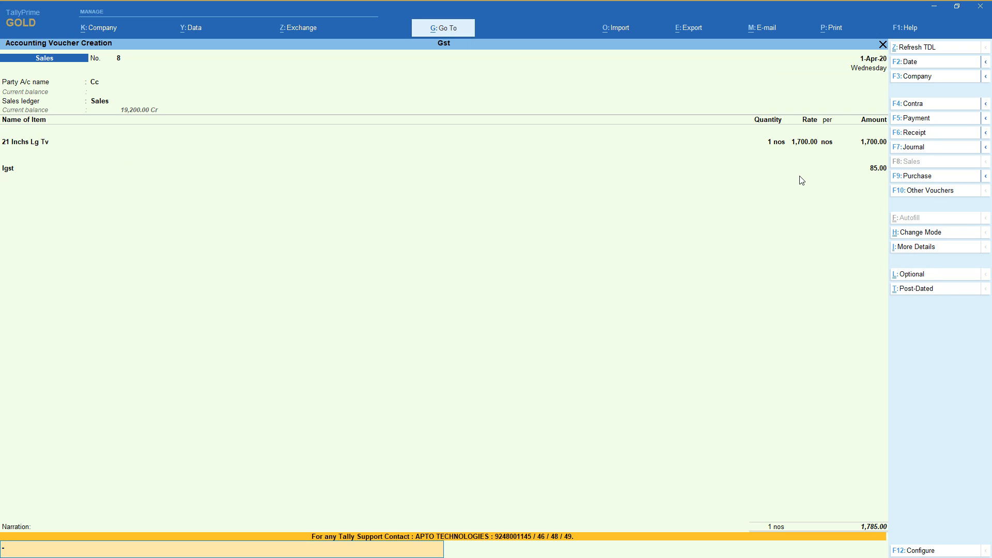
pyautogui.press('Return')
pyautogui.press('Return')
# Start a new party ledger named Dd under Sundry Debtors from the sales voucher, leaving its alias and address blank.
pyautogui.press('Up')
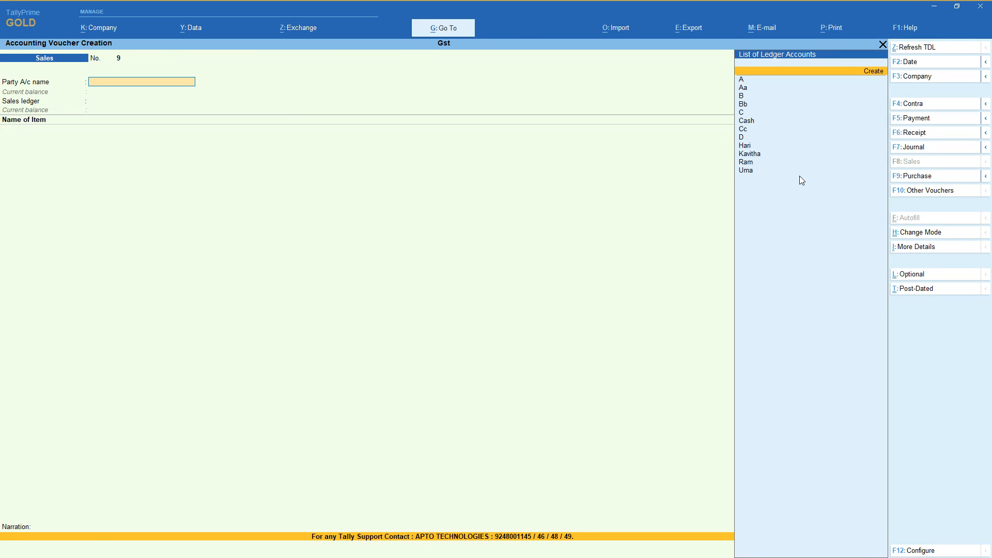
pyautogui.press('Return')
pyautogui.press('Return')
pyautogui.press('Return')
pyautogui.press('Return')
pyautogui.press('Return')
# Set ledger Dd's state to Karnataka and its registration type to Unregistered, and save the ledger.
pyautogui.press('Return')
pyautogui.press('Return')
pyautogui.press('Return')
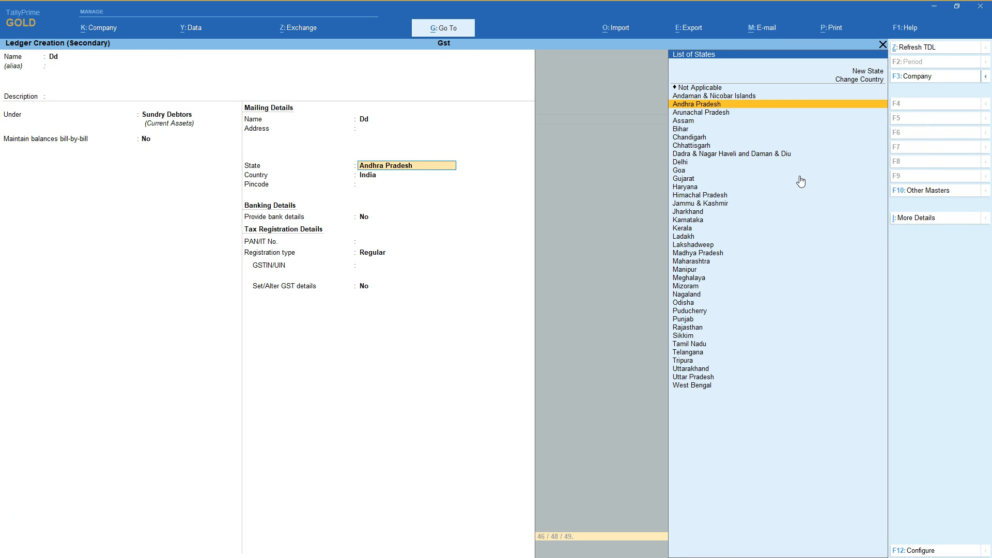
pyautogui.write('ka')
pyautogui.press('Return')
pyautogui.press('Return')
pyautogui.press('Return')
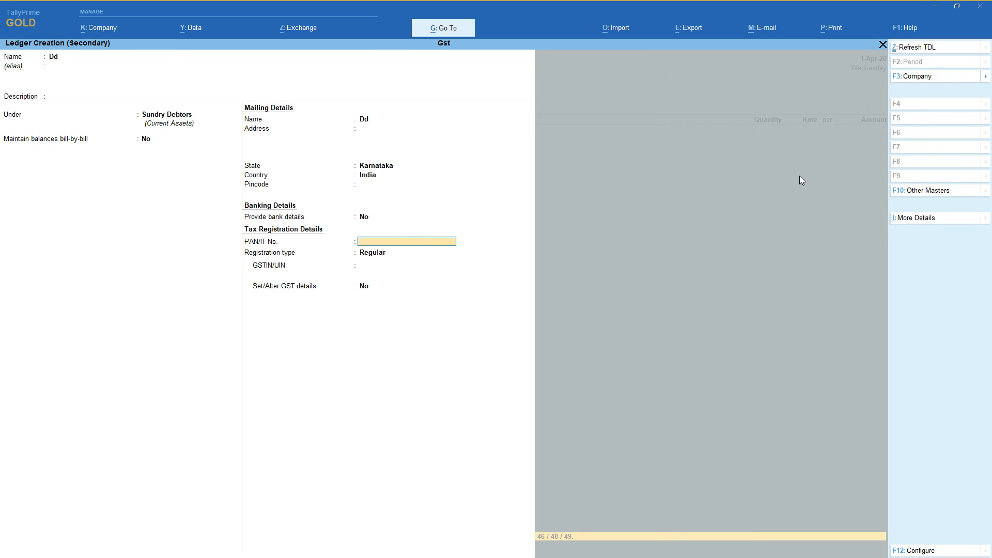
pyautogui.press('Return')
pyautogui.press('Down')
# Leave the dispatch details for Dd blank and accept its default party details.
pyautogui.press('Return')
pyautogui.press('Return')
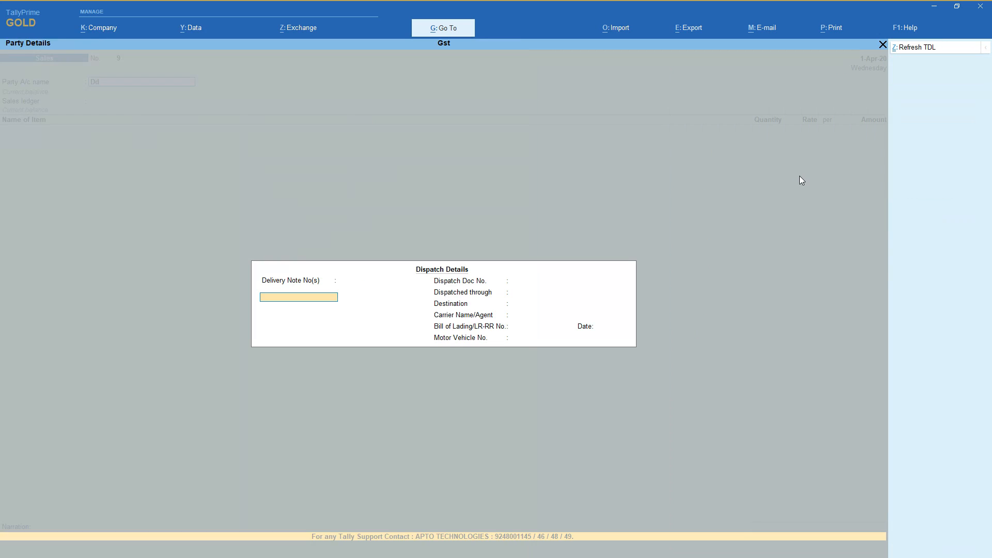
pyautogui.press('Return')
pyautogui.press('Return')
pyautogui.press('Return')
pyautogui.press('Return')
pyautogui.press('Return')
pyautogui.press('Return')
pyautogui.press('Return')
pyautogui.press('Return')
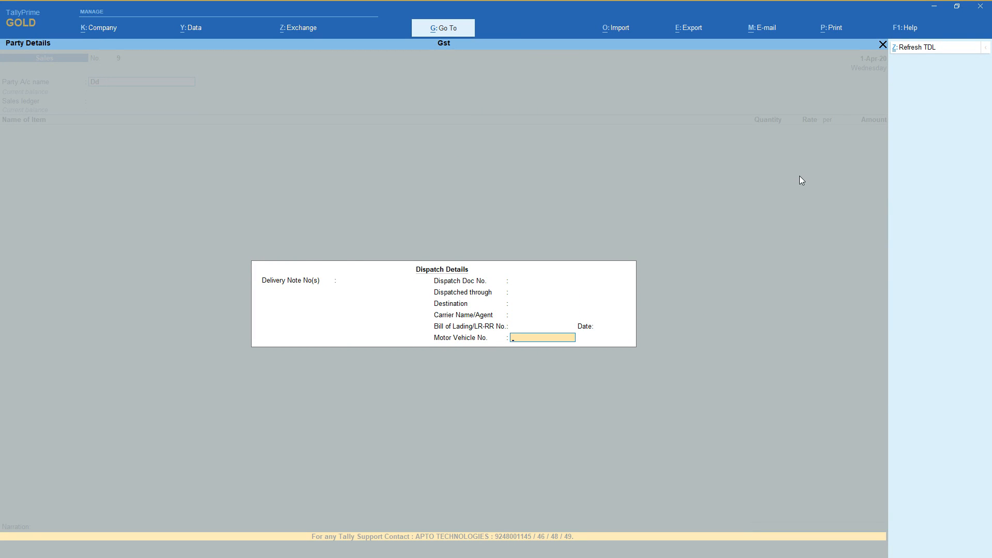
pyautogui.press('Return')
pyautogui.press('Return')
pyautogui.press('Return')
pyautogui.press('Return')
pyautogui.press('Return')
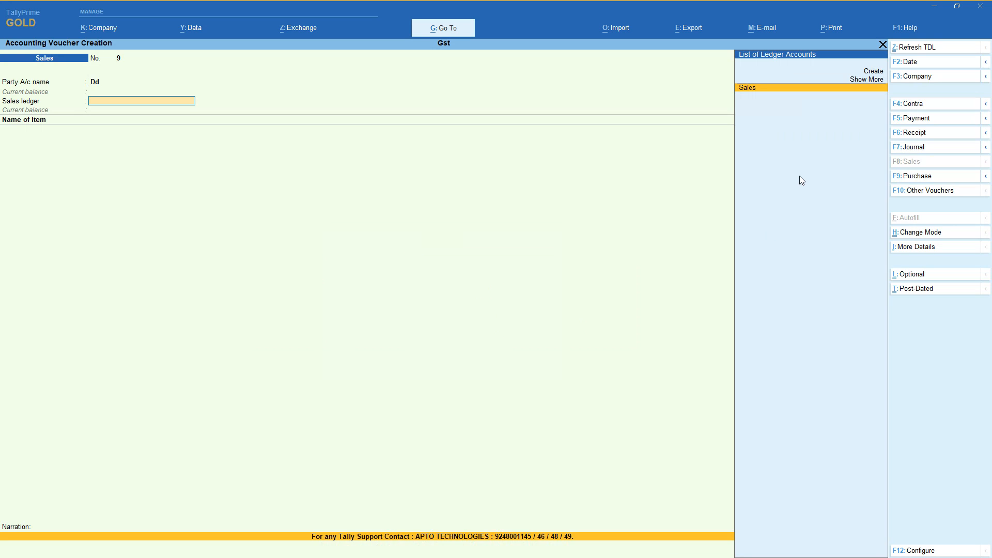
# Choose Sales as the sales ledger and add 1 nos of 21 Inchs Lg Tv at a rate of 1,700 for Dd.
pyautogui.press('Return')
pyautogui.press('Down')
pyautogui.press('Down')
pyautogui.press('Down')
pyautogui.press('Return')
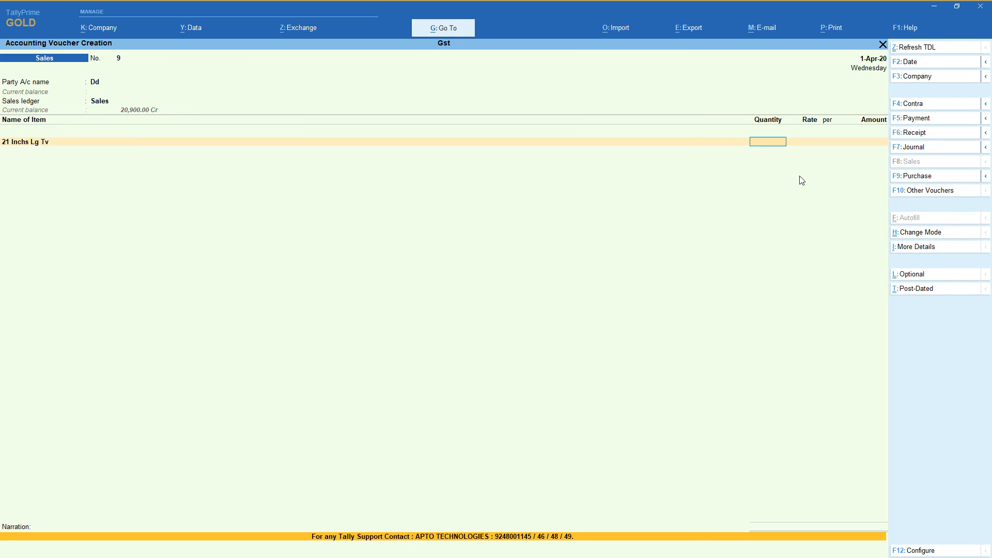
pyautogui.write('1')
pyautogui.press('Return')
# Add the Igst ledger to the sales voucher for Dd and save it without a narration.
pyautogui.press('Return')
pyautogui.press('Return')
pyautogui.press('Return')
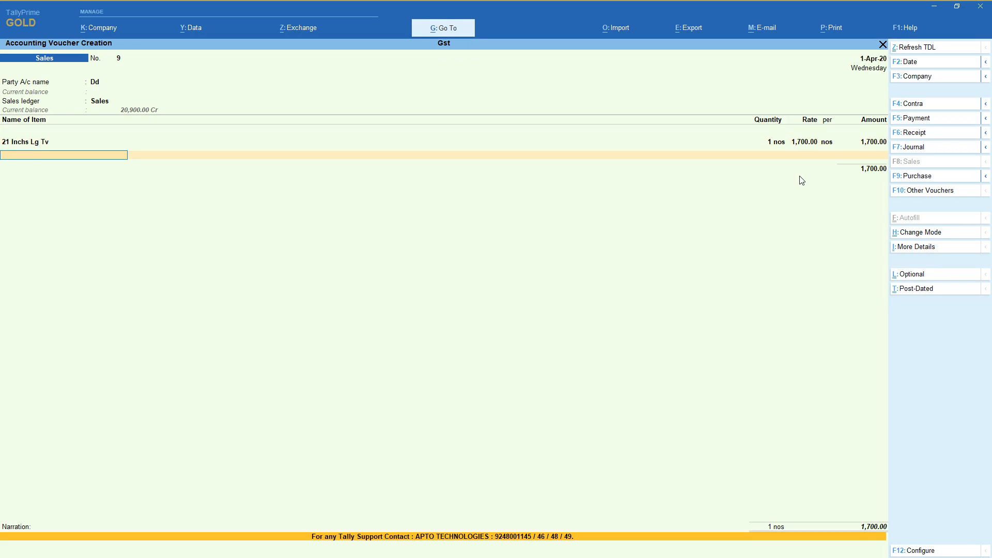
pyautogui.press('Return')
pyautogui.write('i')
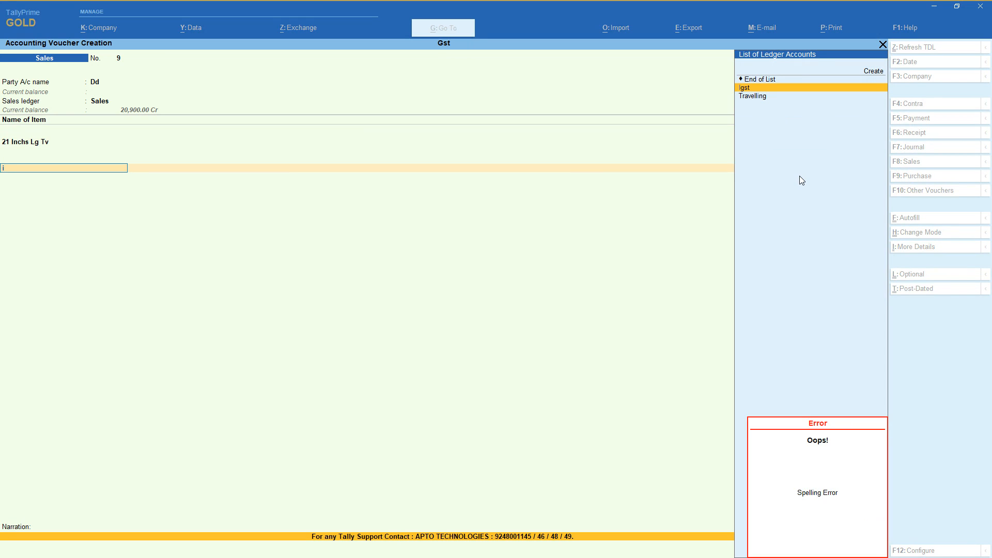
pyautogui.press('Return')
pyautogui.press('Return')
pyautogui.press('Return')
pyautogui.press('Return')
pyautogui.press('Return')
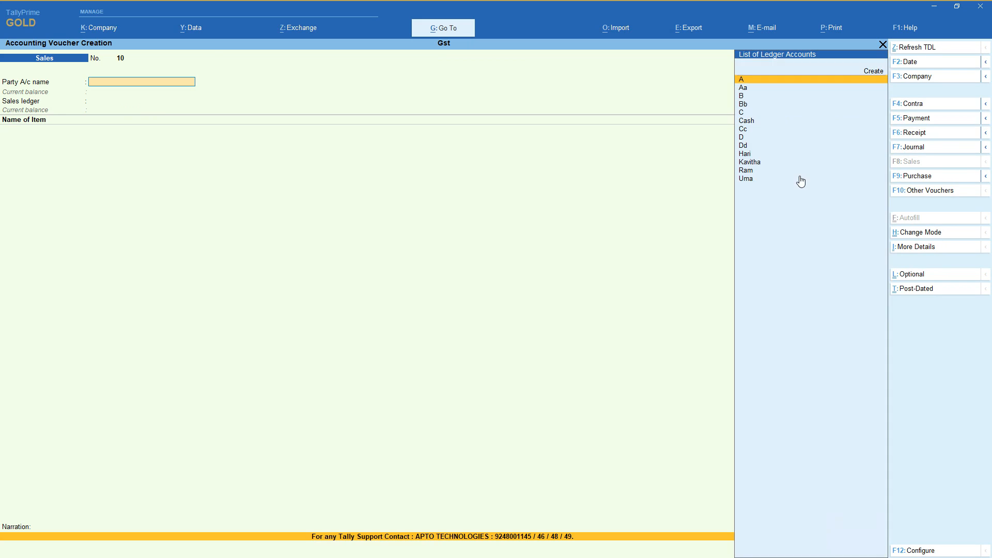
# Choose Cash as the party of the new sales voucher and leave the dispatch details blank.
pyautogui.press('Down')
pyautogui.press('Down')
pyautogui.press('Down')
pyautogui.press('Down')
pyautogui.press('Down')
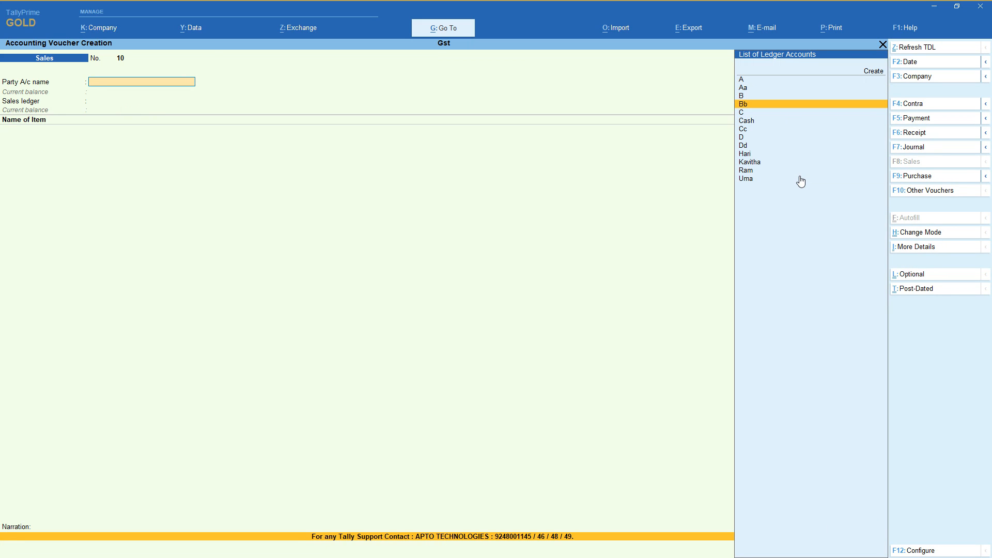
pyautogui.press('Return')
pyautogui.press('Return')
pyautogui.press('Return')
pyautogui.press('Return')
pyautogui.press('Return')
pyautogui.press('Return')
pyautogui.press('Return')
pyautogui.press('Return')
pyautogui.press('Return')
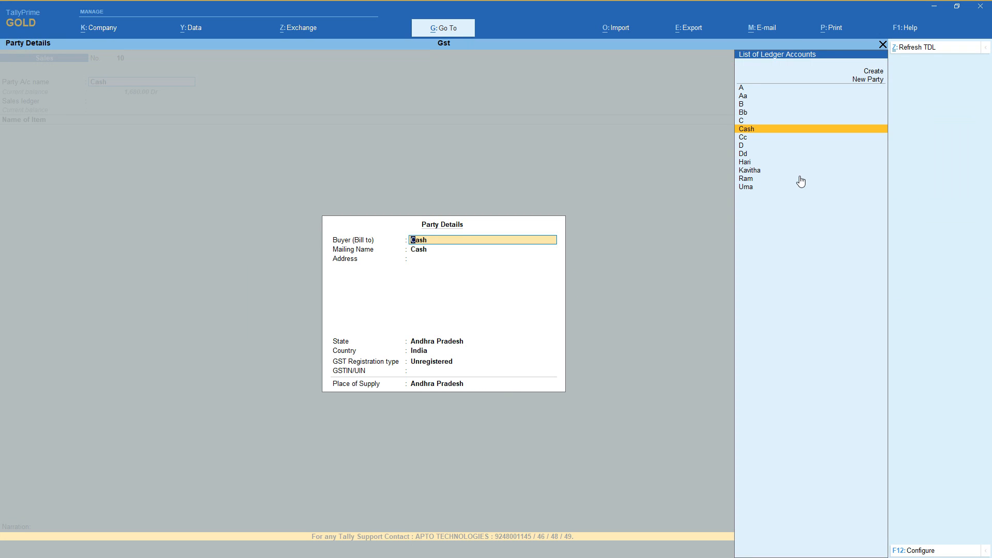
# Set the Cash buyer's state to Karnataka and its GST registration type to Consumer, and accept the party details.
pyautogui.press('Return')
pyautogui.press('Return')
pyautogui.press('Return')
pyautogui.press('Return')
pyautogui.press('Return')
pyautogui.press('BackSpace')
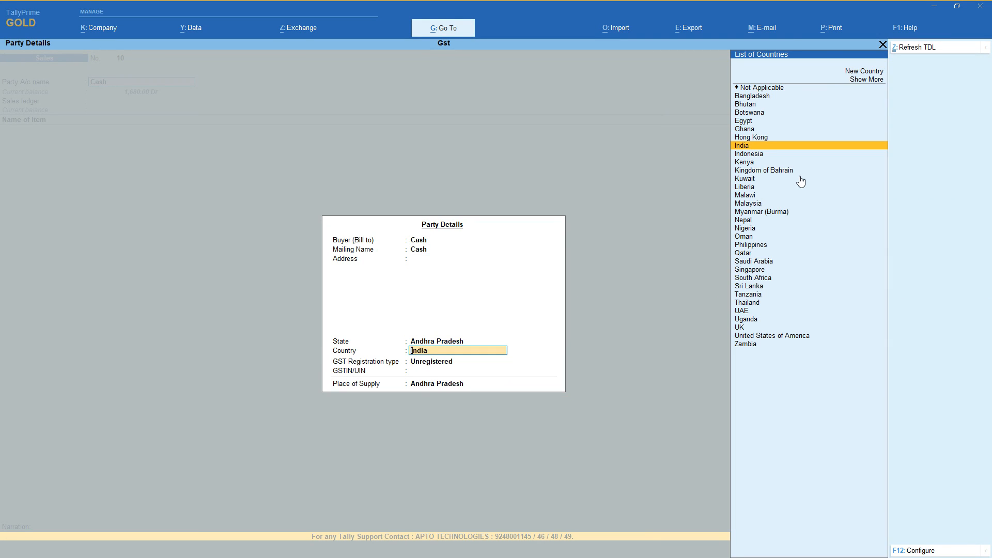
pyautogui.press('BackSpace')
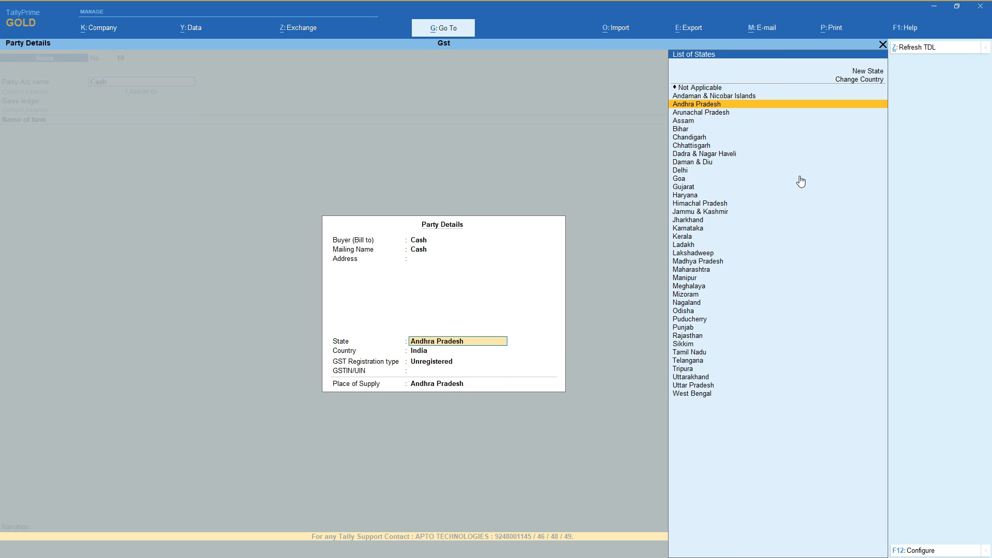
pyautogui.write('Kar')
pyautogui.press('Return')
pyautogui.press('Return')
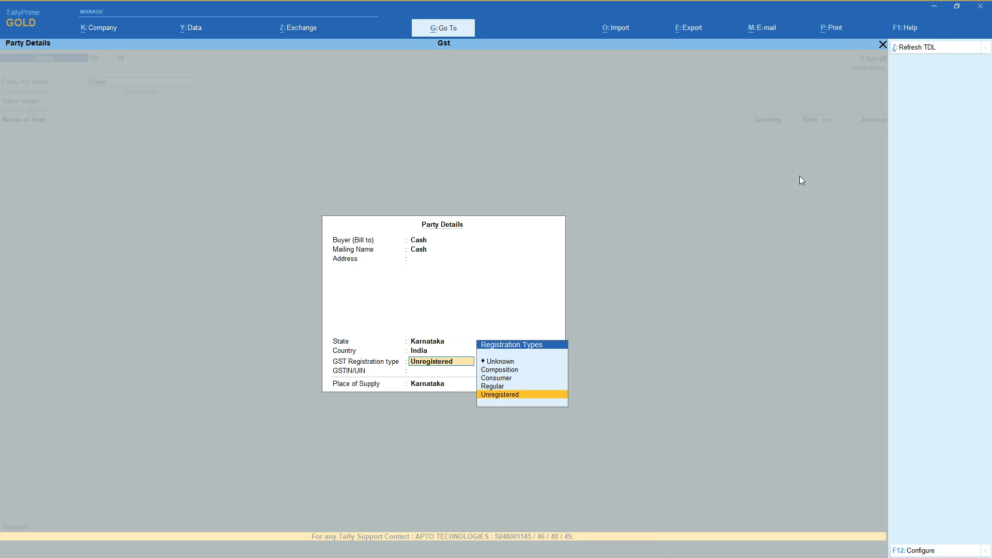
pyautogui.press('Up')
pyautogui.press('Up')
pyautogui.press('Return')
# Choose Sales as the sales ledger and add 1 nos of 21 inches Sony Tv at a rate of 1,600 for the Cash sale.
pyautogui.press('Return')
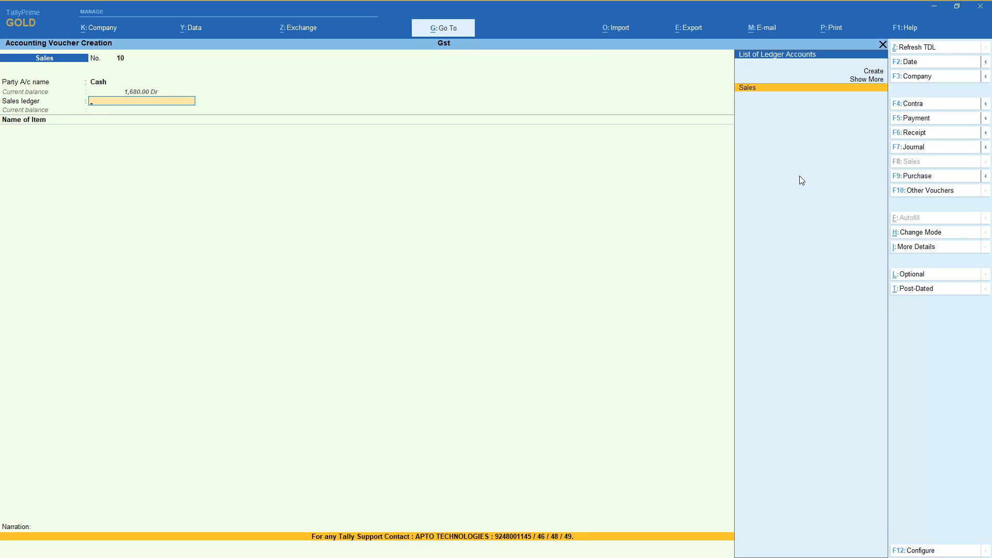
pyautogui.press('Return')
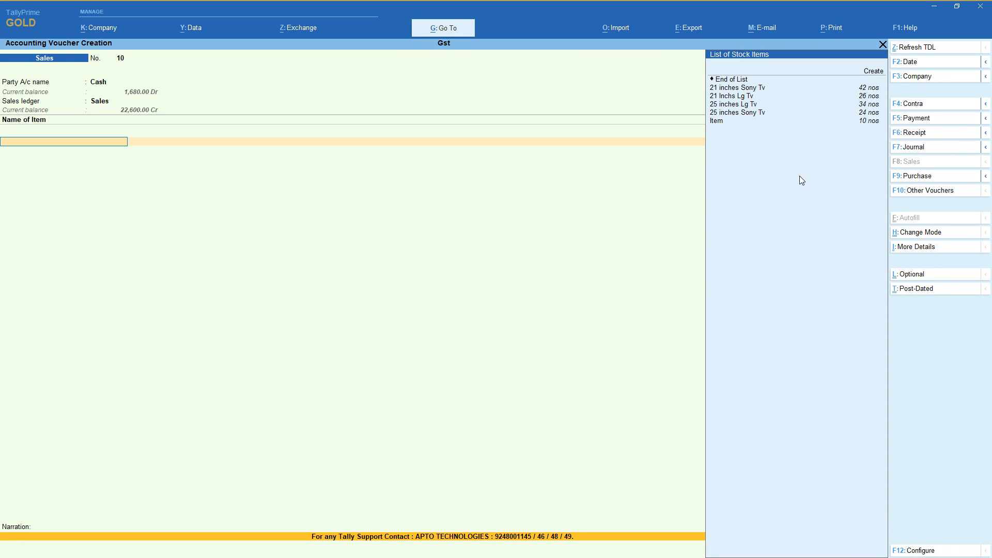
pyautogui.press('Down')
pyautogui.press('Return')
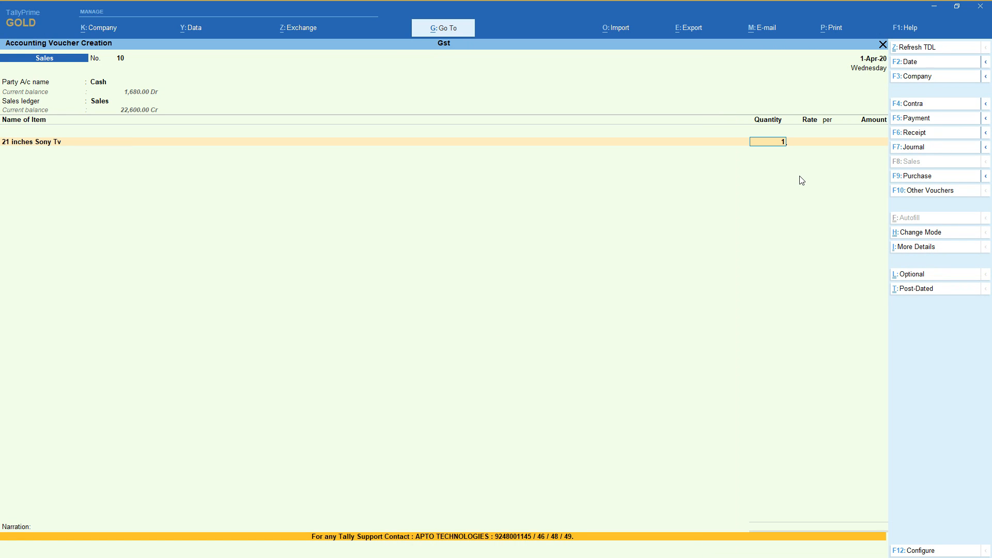
pyautogui.press('Return')
pyautogui.press('Return')
pyautogui.press('Return')
pyautogui.press('Return')
pyautogui.press('Return')
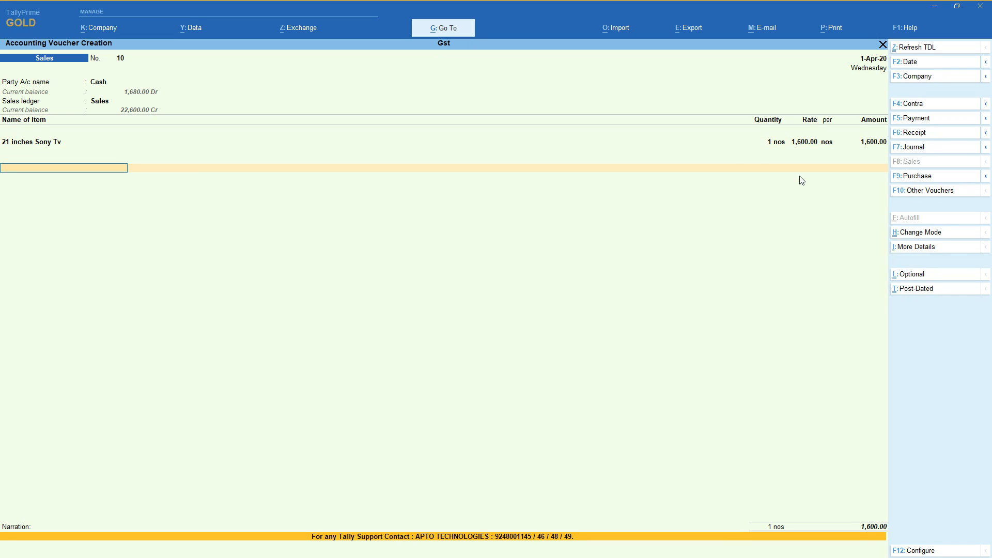
# Add the Igst ledger to the Cash sales voucher and save it without a narration.
pyautogui.press('Return')
pyautogui.press('Return')
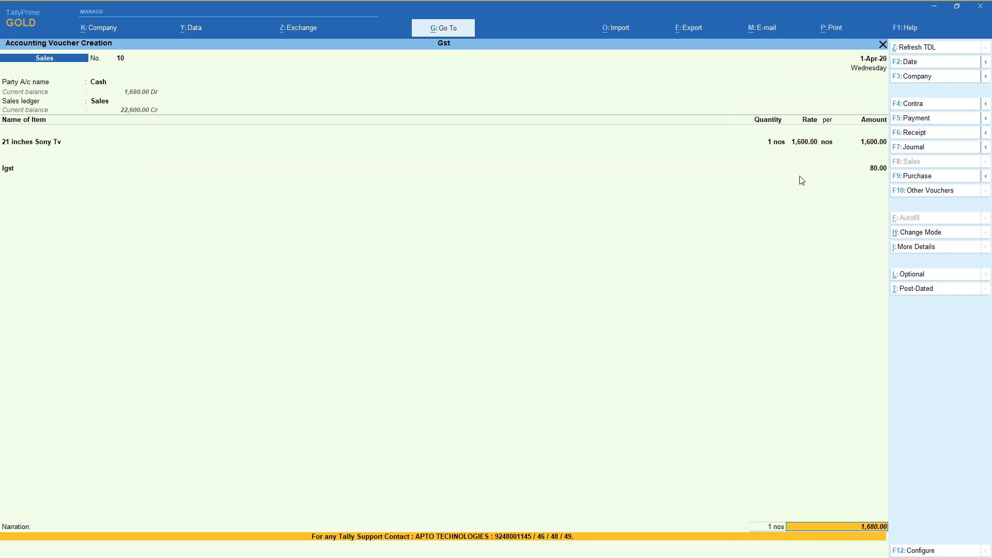
pyautogui.press('Return')
pyautogui.press('Return')
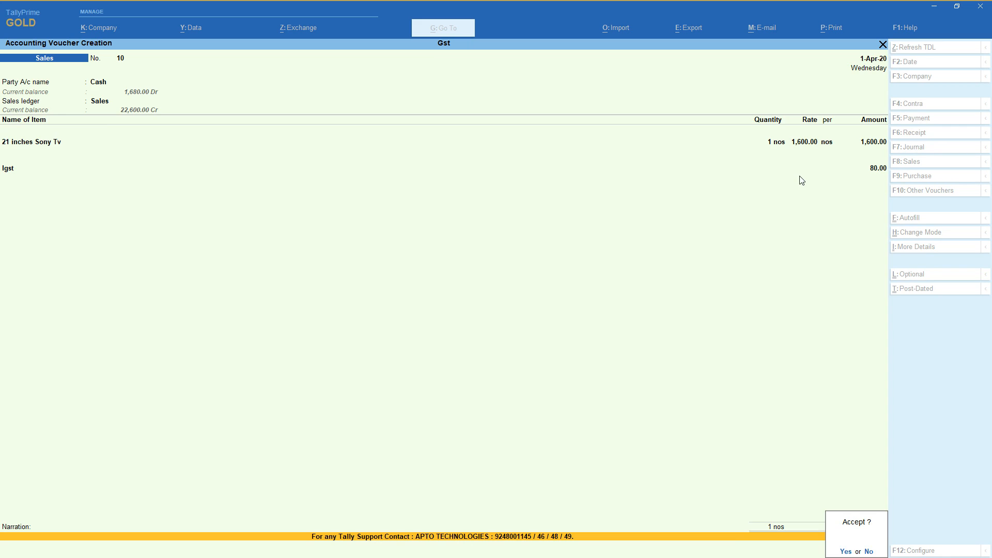
pyautogui.press('y')
pyautogui.press('Return')
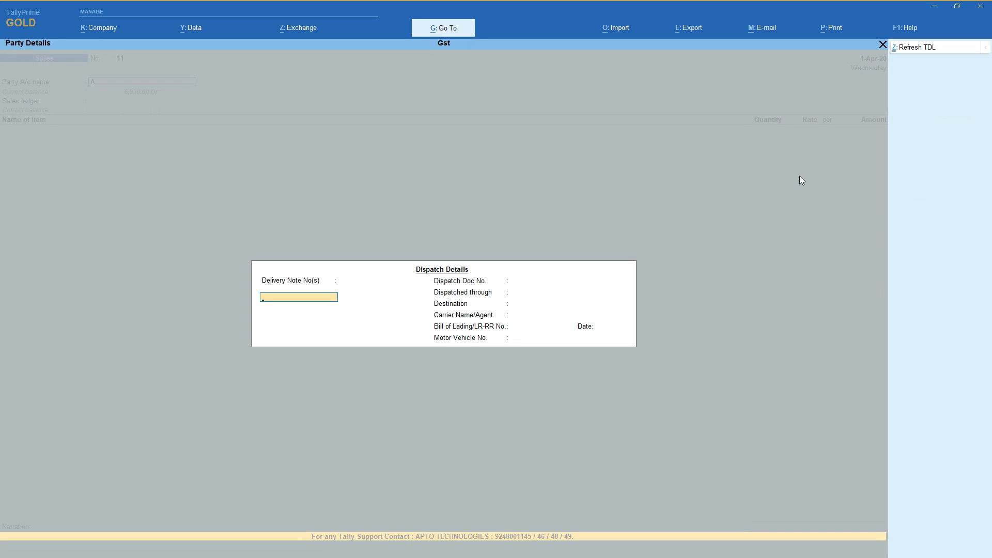
pyautogui.press('Return')
pyautogui.press('Return')
pyautogui.press('Return')
pyautogui.press('Return')
pyautogui.press('Return')
pyautogui.press('Return')
pyautogui.press('Return')
pyautogui.press('Return')
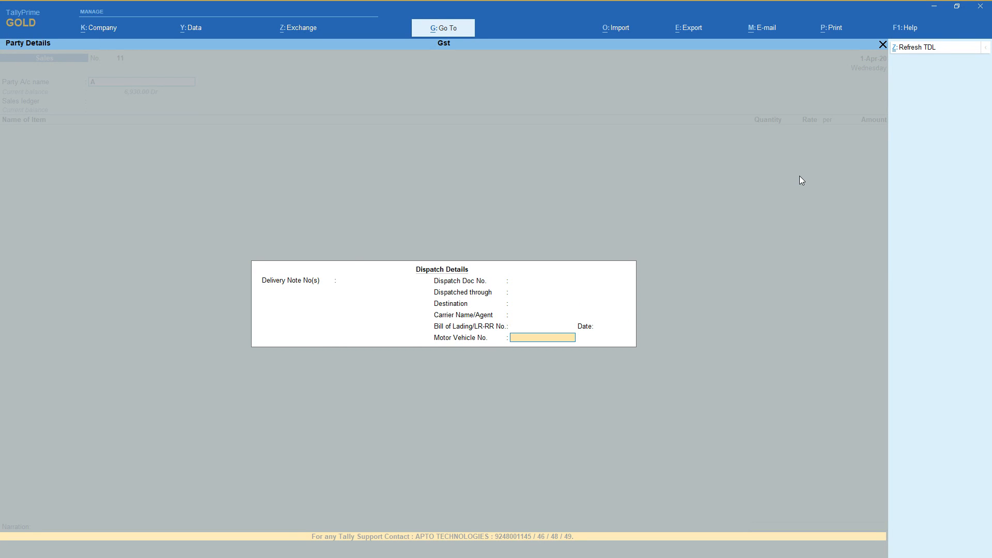
pyautogui.press('Escape')
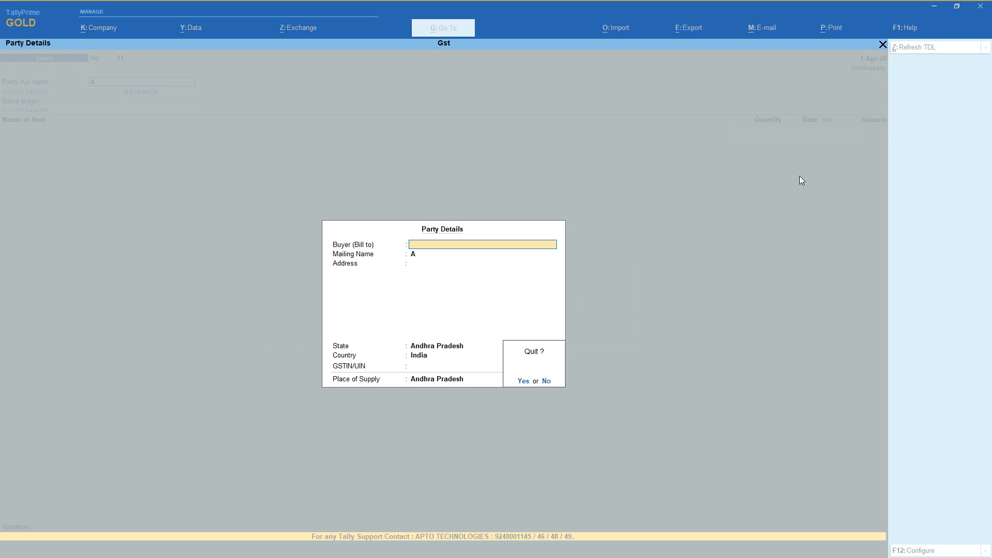
pyautogui.press('n')
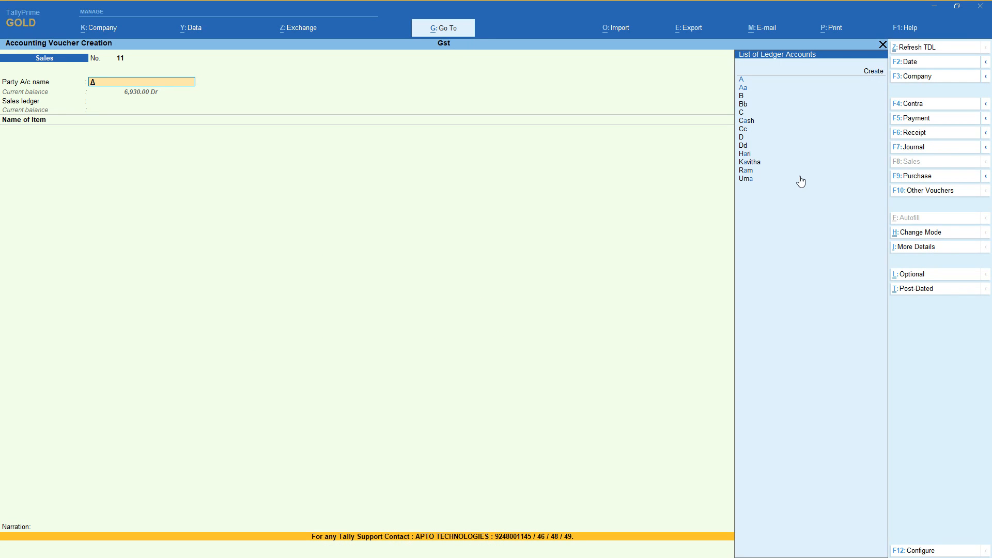
# Examine the buyer and dispatch detail options in the sales voucher configuration and accept the configuration.
pyautogui.click(915, 550)
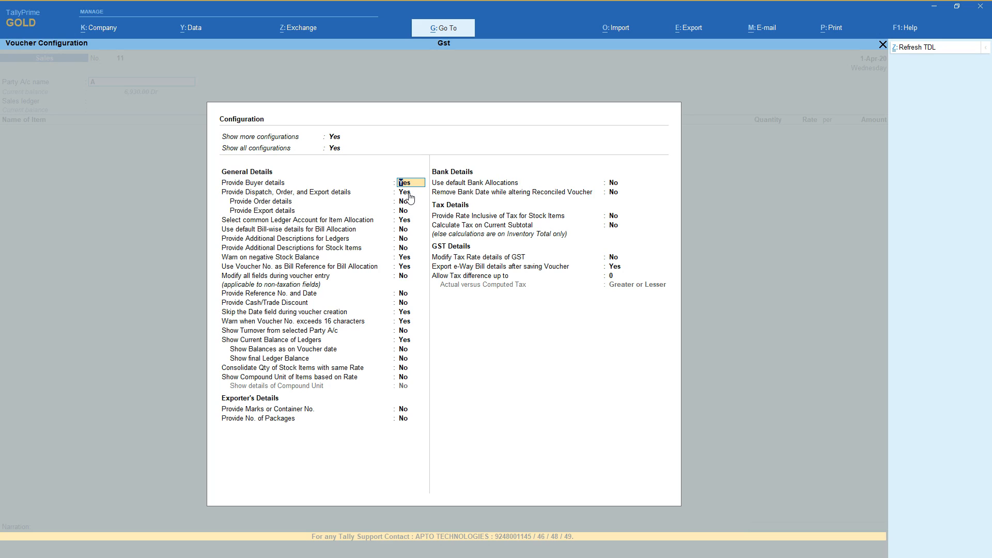
pyautogui.hotkey('ctrl', 'a')
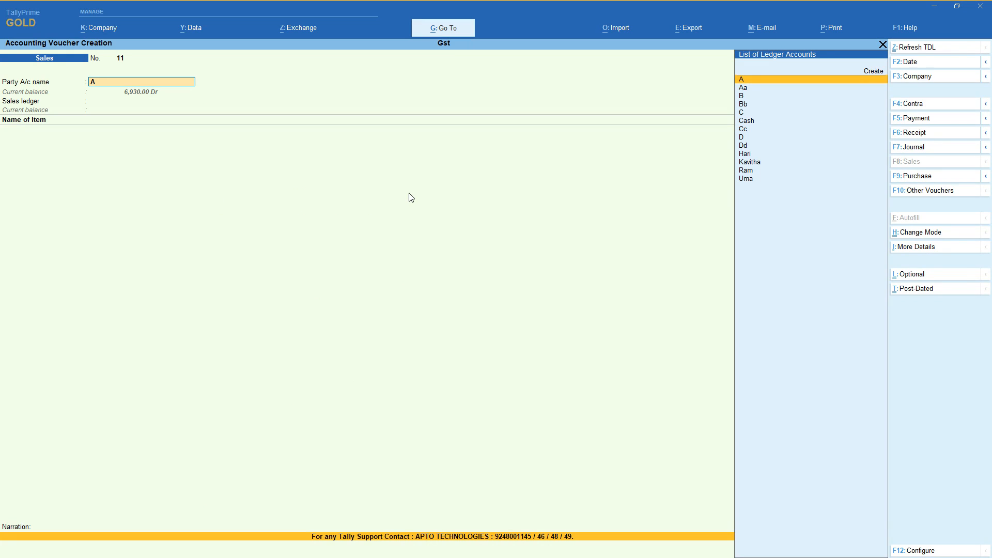
# Choose A as the sales party and accept the blank dispatch details and the party details with Andhra Pradesh as place of supply.
pyautogui.press('Return')
pyautogui.press('Return')
pyautogui.press('Return')
pyautogui.press('Return')
pyautogui.press('Return')
pyautogui.press('Return')
pyautogui.press('Return')
pyautogui.press('Return')
pyautogui.press('Return')
pyautogui.press('Return')
pyautogui.press('Return')
pyautogui.press('Return')
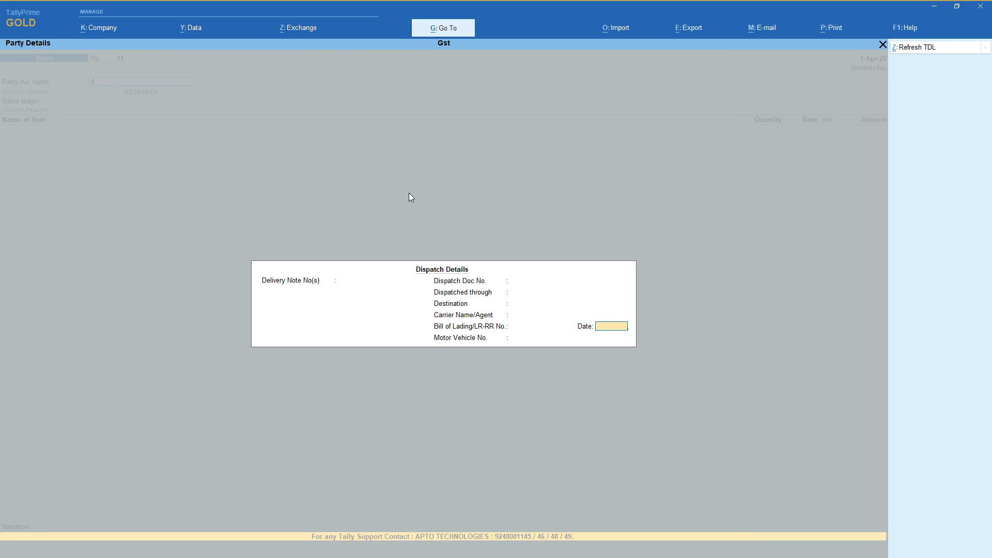
pyautogui.press('Return')
pyautogui.press('Return')
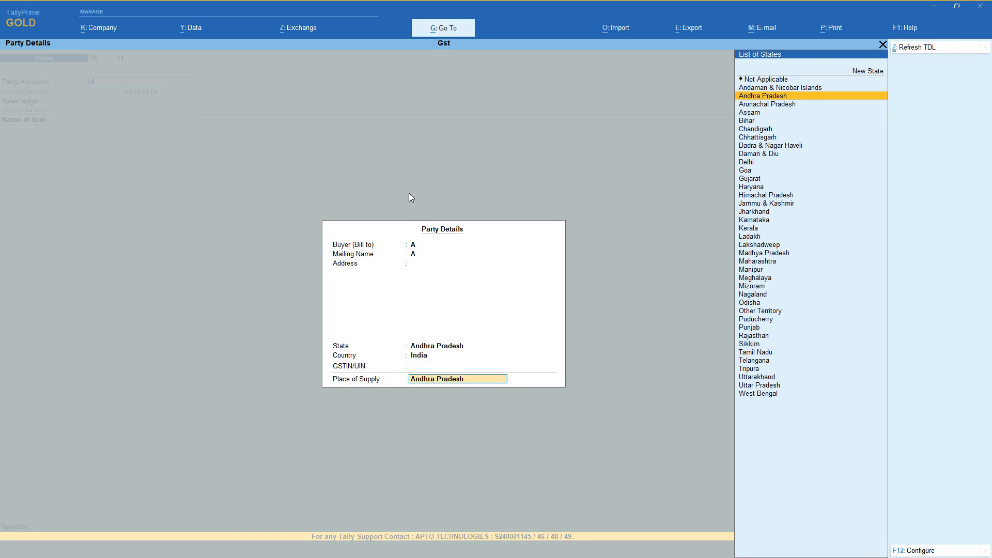
pyautogui.press('Return')
# Choose Sales as the sales ledger and add 5 nos of Item at a rate of 1,500.
pyautogui.press('Return')
pyautogui.write('it')
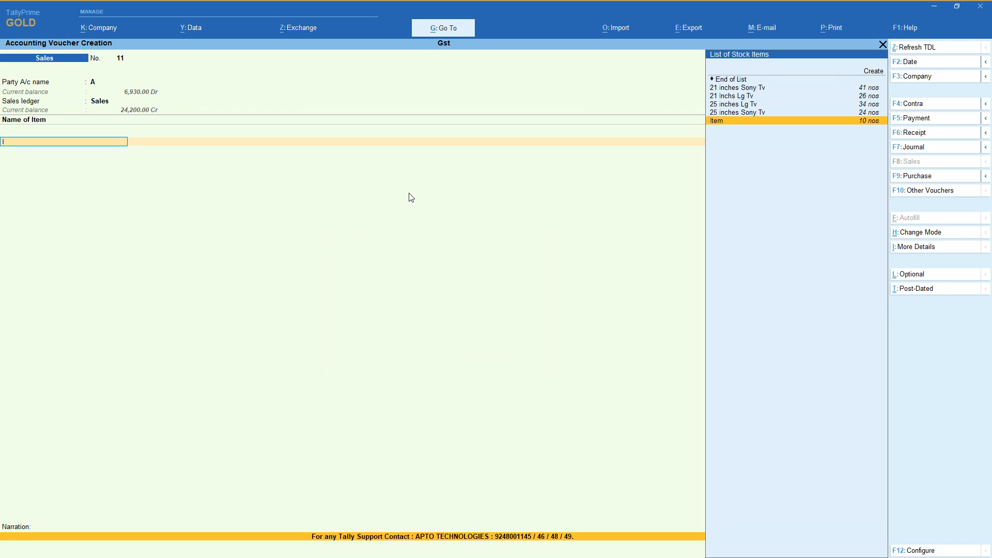
pyautogui.press('Return')
pyautogui.press('Return')
pyautogui.write('1500')
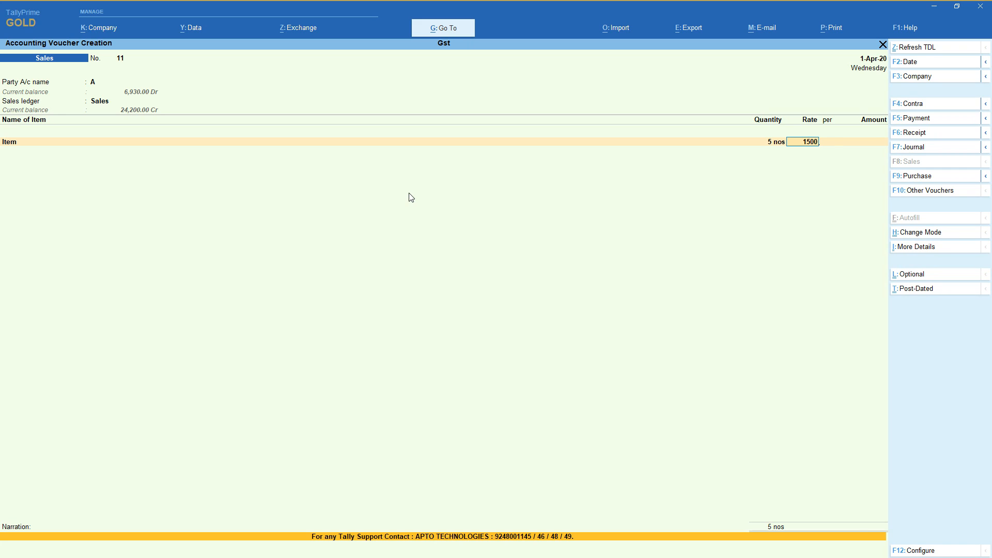
pyautogui.press('Return')
# Add the Cgst and Sgst ledgers below the Item line without entering amounts.
pyautogui.press('Return')
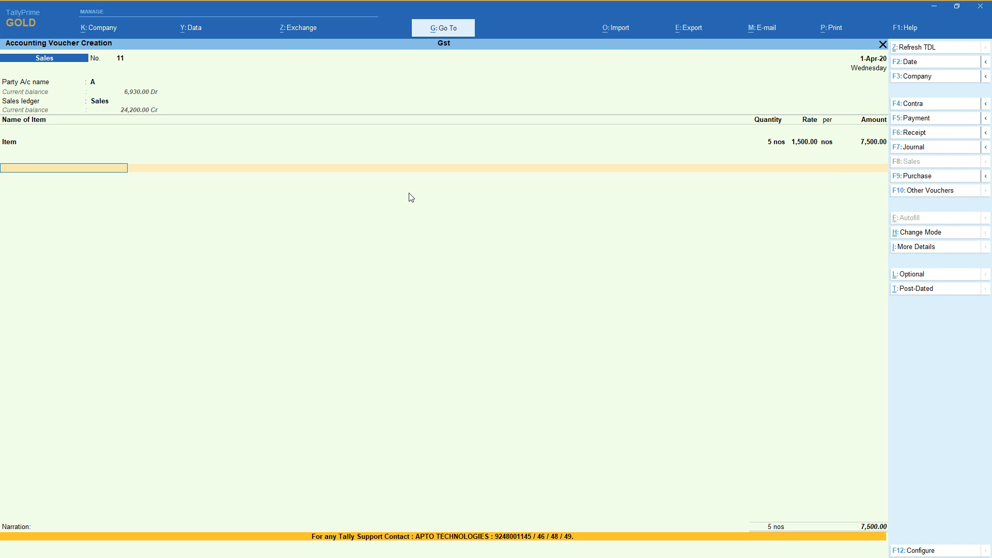
pyautogui.write('C')
pyautogui.press('Return')
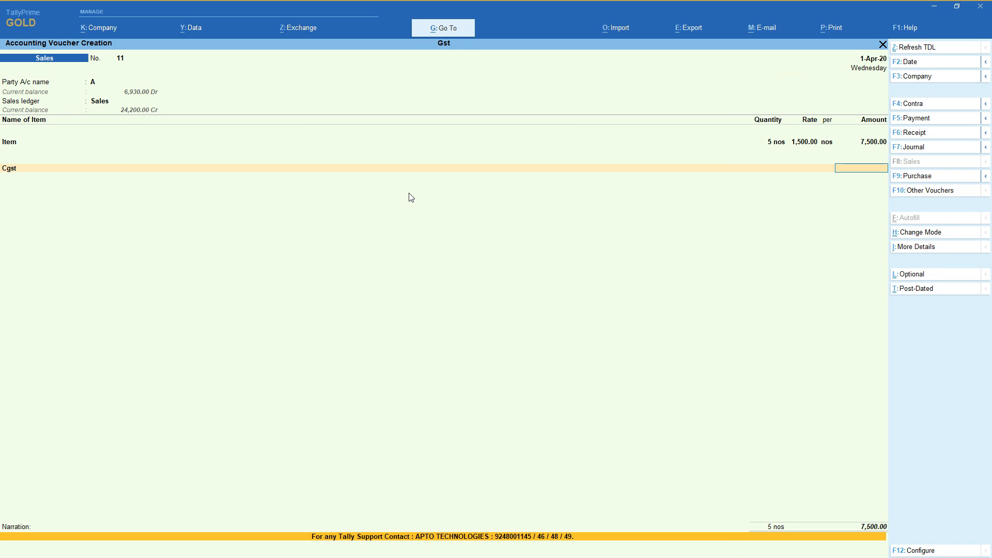
pyautogui.press('Return')
pyautogui.write('S')
pyautogui.press('Return')
pyautogui.press('Down')
pyautogui.press('Down')
pyautogui.press('Return')
# Add the Igst ledger without an amount and save the sales voucher without a narration.
pyautogui.press('Return')
pyautogui.write('I')
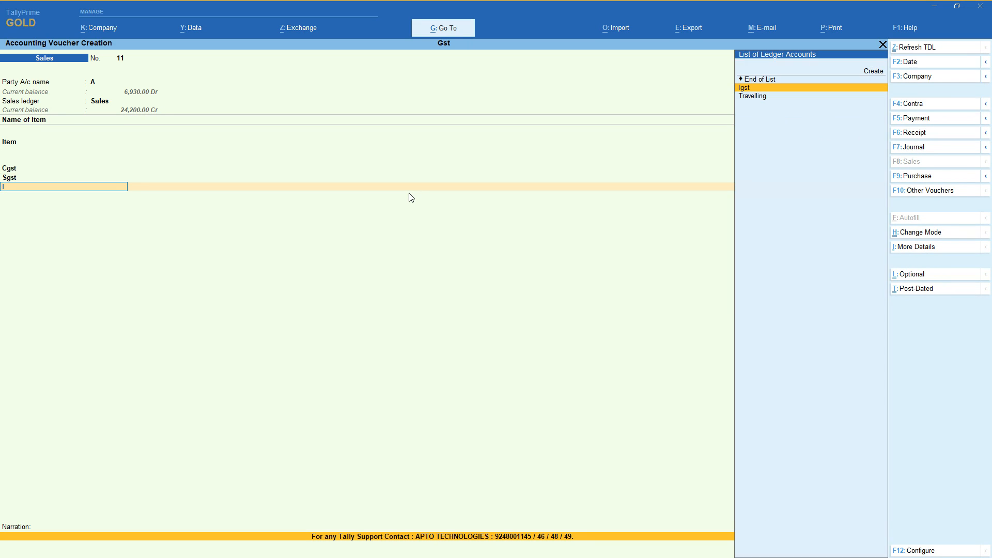
pyautogui.press('Return')
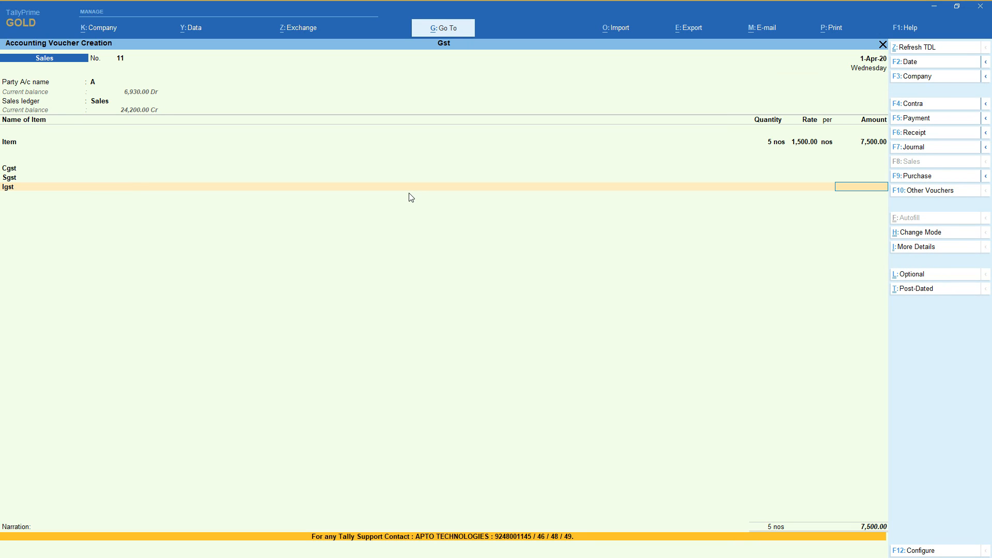
pyautogui.press('Return')
pyautogui.press('Return')
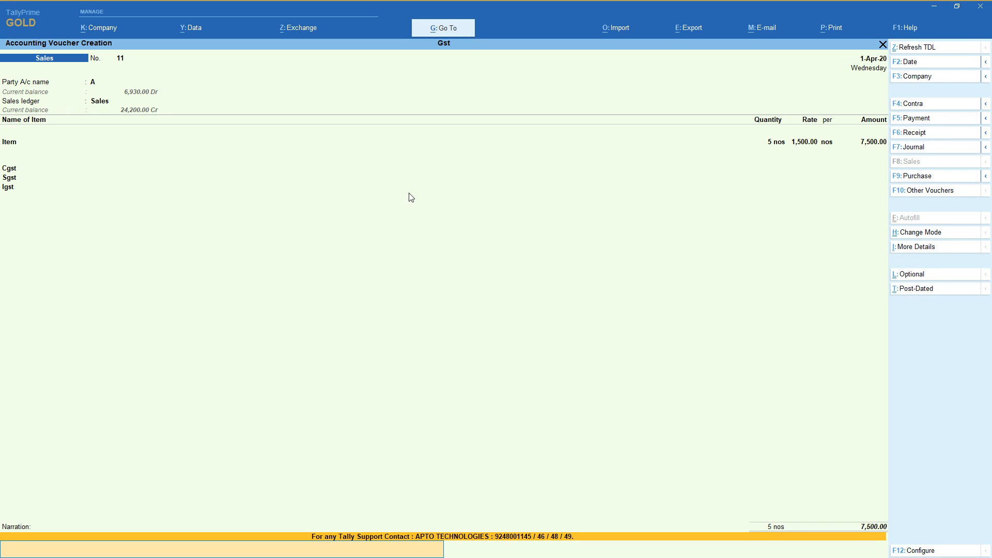
pyautogui.press('Return')
pyautogui.press('y')
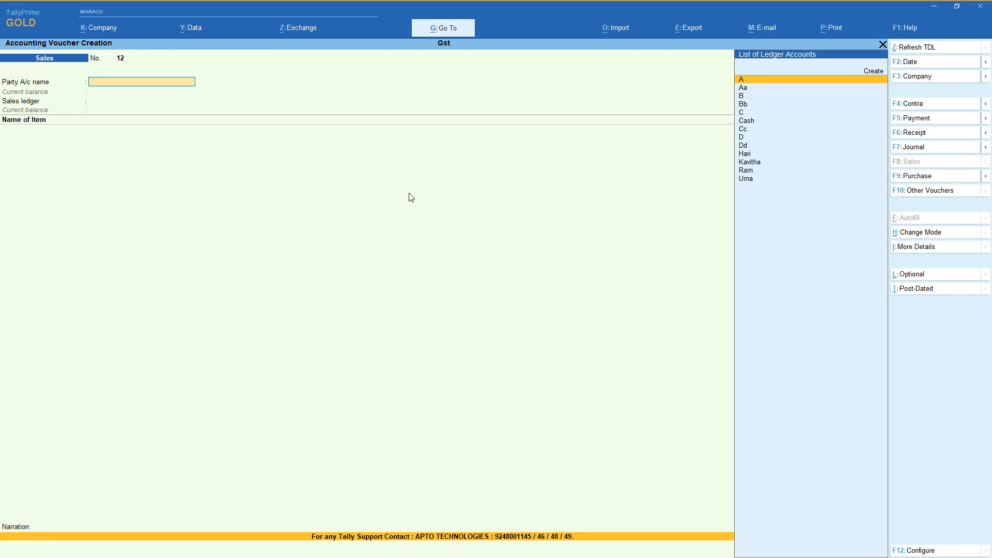
# Choose A as the party of the new sales voucher and accept its blank dispatch details and Andhra Pradesh party details.
pyautogui.press('Return')
pyautogui.press('Return')
pyautogui.press('Return')
pyautogui.press('Return')
pyautogui.press('Return')
pyautogui.press('Return')
pyautogui.press('Return')
pyautogui.press('Return')
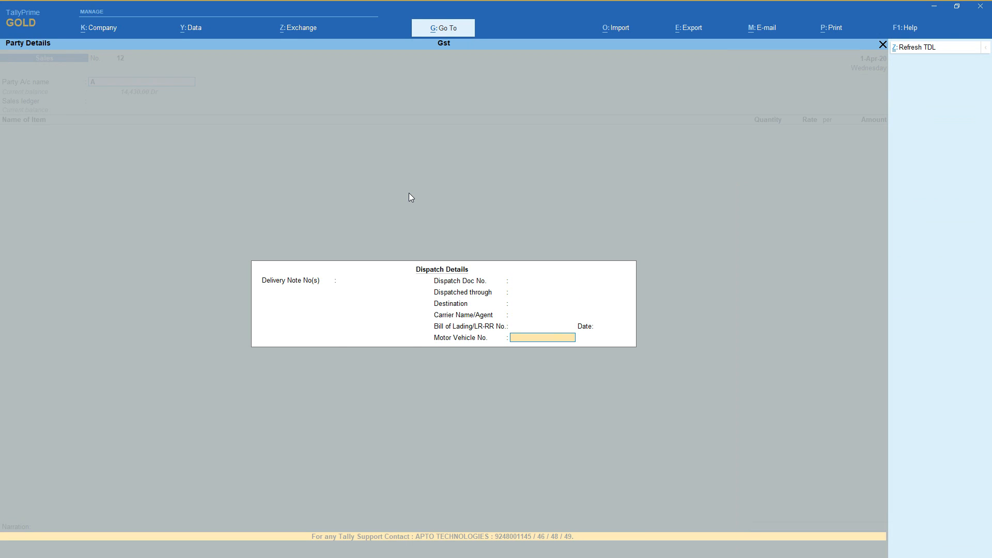
pyautogui.press('Return')
pyautogui.press('Return')
pyautogui.press('Return')
pyautogui.press('Return')
pyautogui.press('Return')
pyautogui.press('Return')
pyautogui.press('Return')
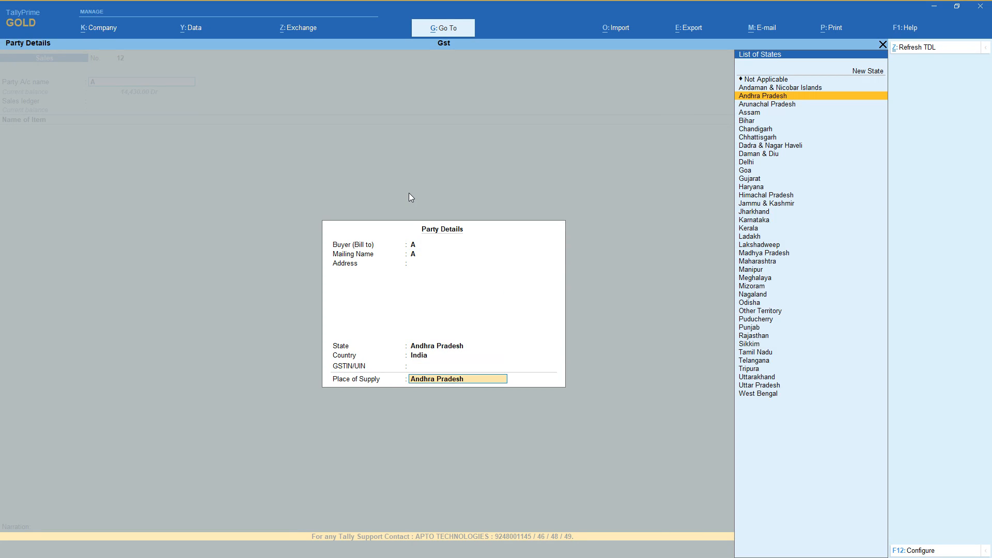
pyautogui.press('Return')
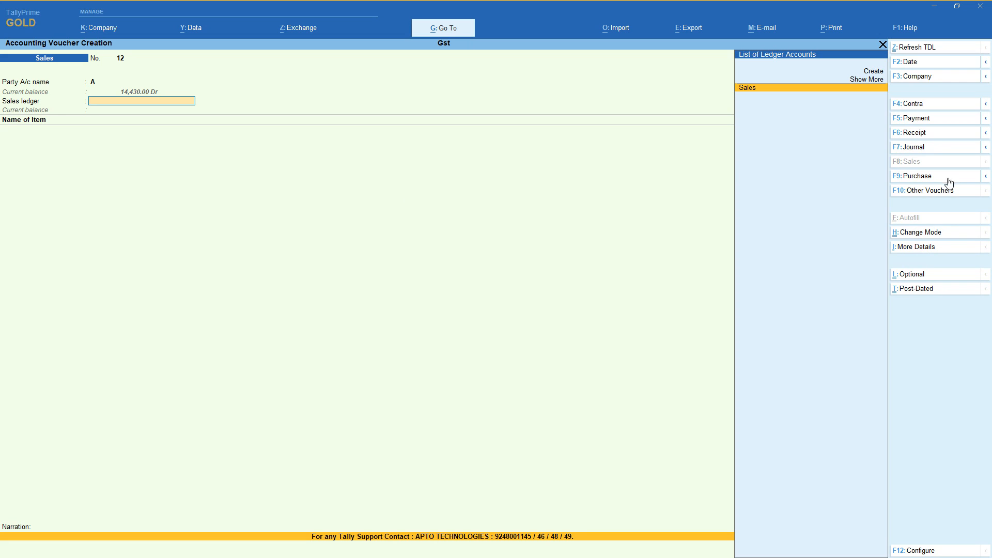
# Change the sales voucher mode to Accounting Invoice.
pyautogui.click(923, 233)
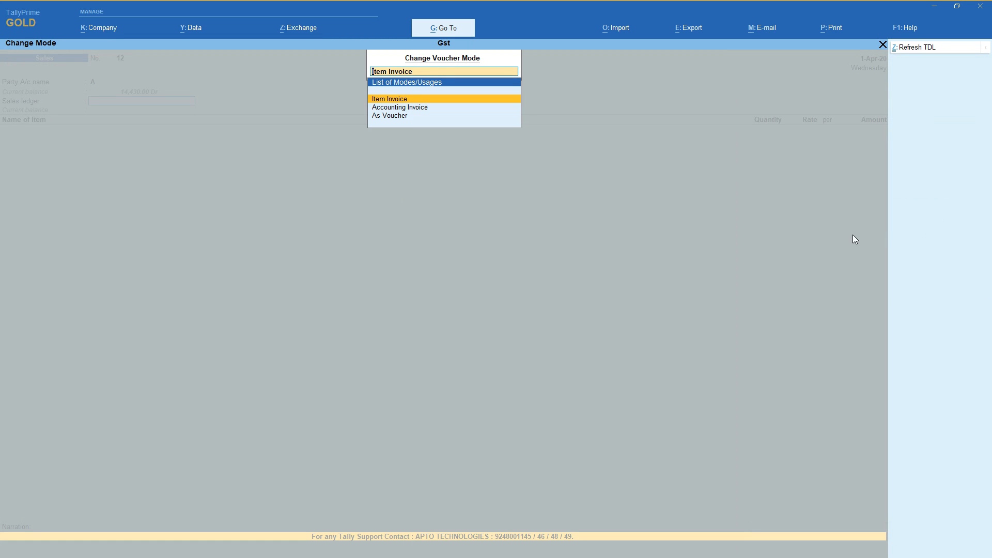
pyautogui.press('Down')
pyautogui.press('Return')
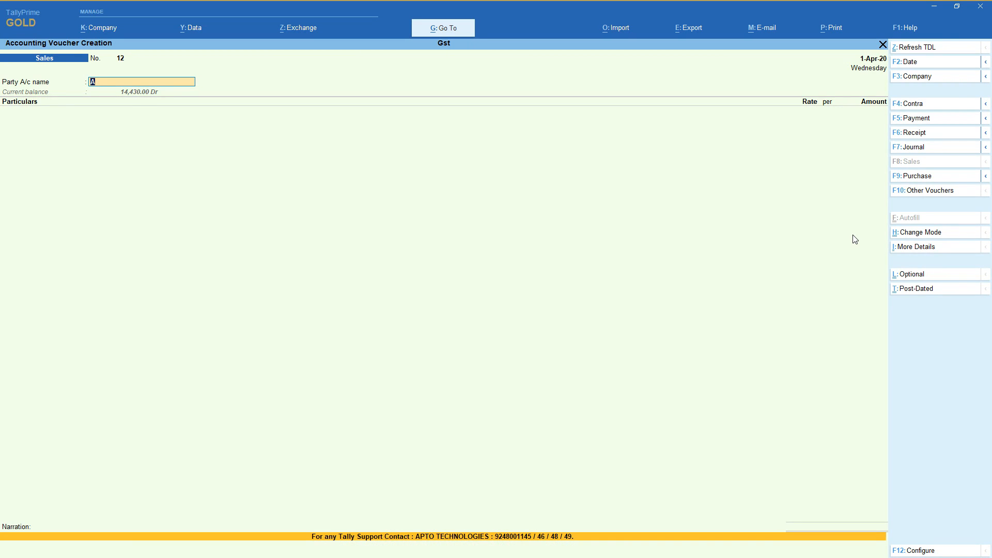
# Keep A as the accounting invoice party and accept the dispatch details and Andhra Pradesh as place of supply.
pyautogui.press('Return')
pyautogui.press('Return')
pyautogui.press('Return')
pyautogui.press('Return')
pyautogui.press('Return')
pyautogui.press('Return')
pyautogui.press('Return')
pyautogui.press('Return')
pyautogui.press('Return')
pyautogui.press('Return')
pyautogui.press('Return')
pyautogui.press('Return')
pyautogui.press('Return')
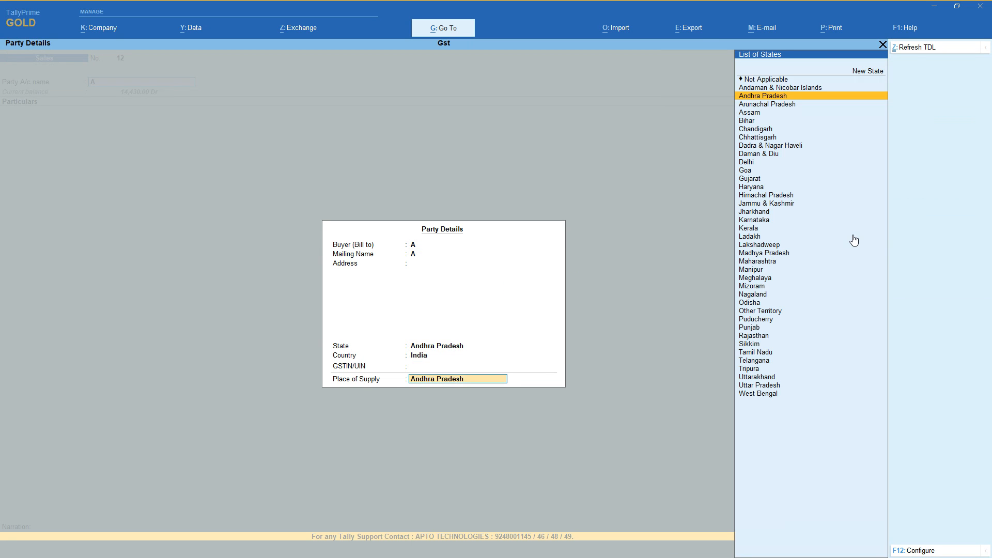
pyautogui.press('Return')
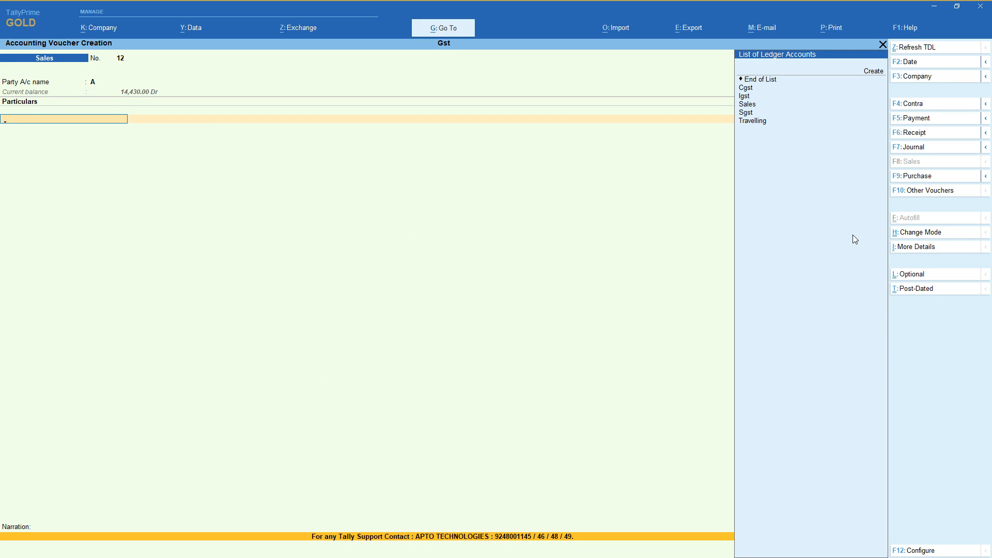
# Create a ledger named Service from the Particulars line and place it under Indirect Incomes.
pyautogui.press('Down')
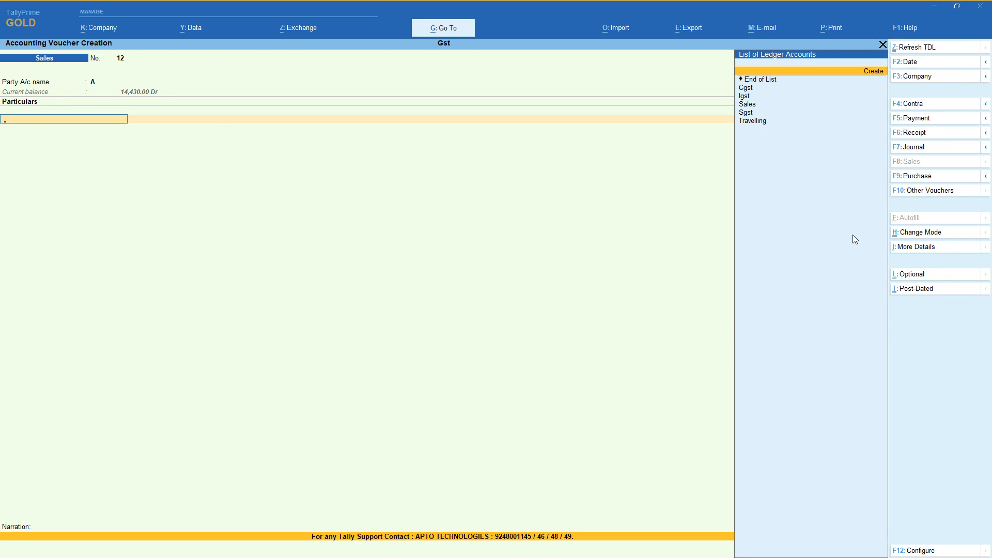
pyautogui.press('Return')
pyautogui.write('Ser')
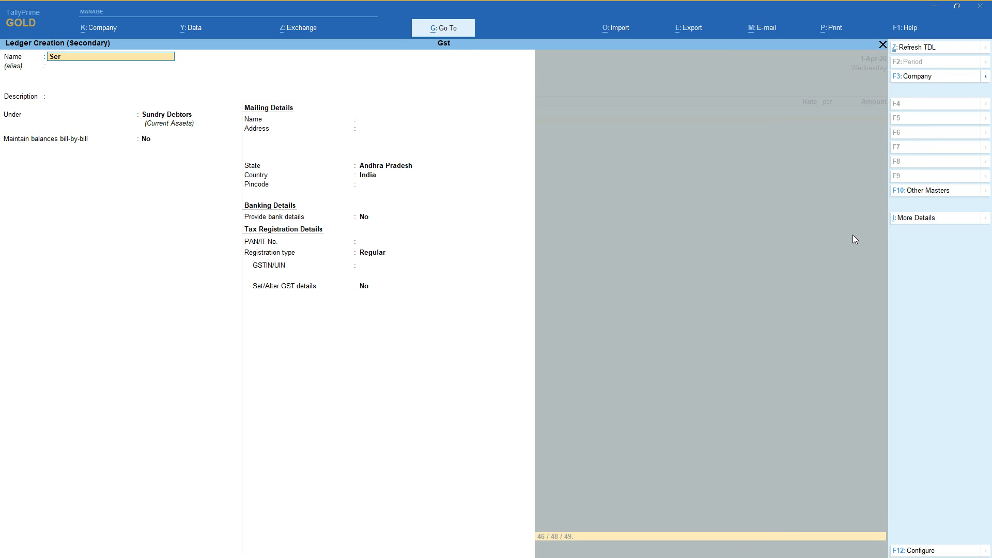
pyautogui.press('Return')
pyautogui.press('Return')
pyautogui.press('Return')
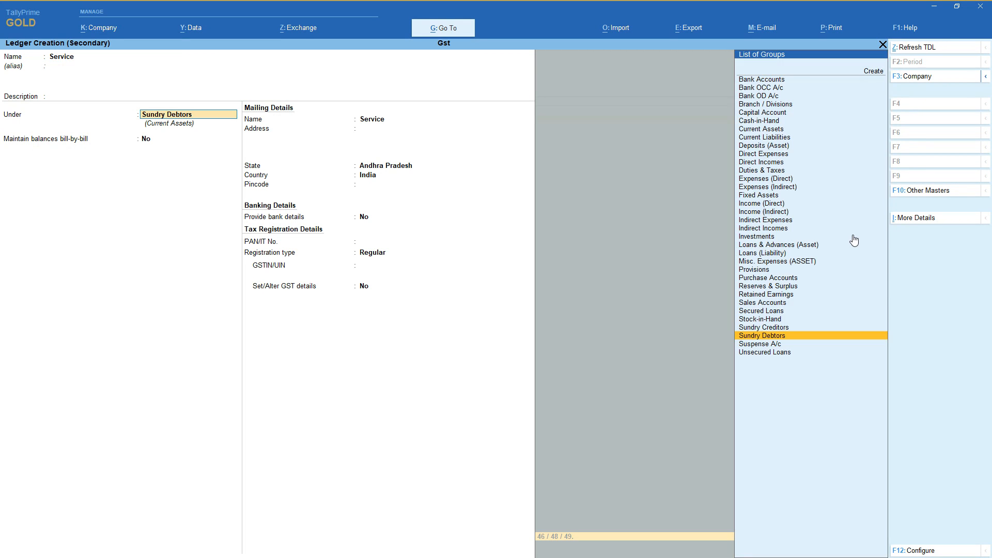
pyautogui.write('In')
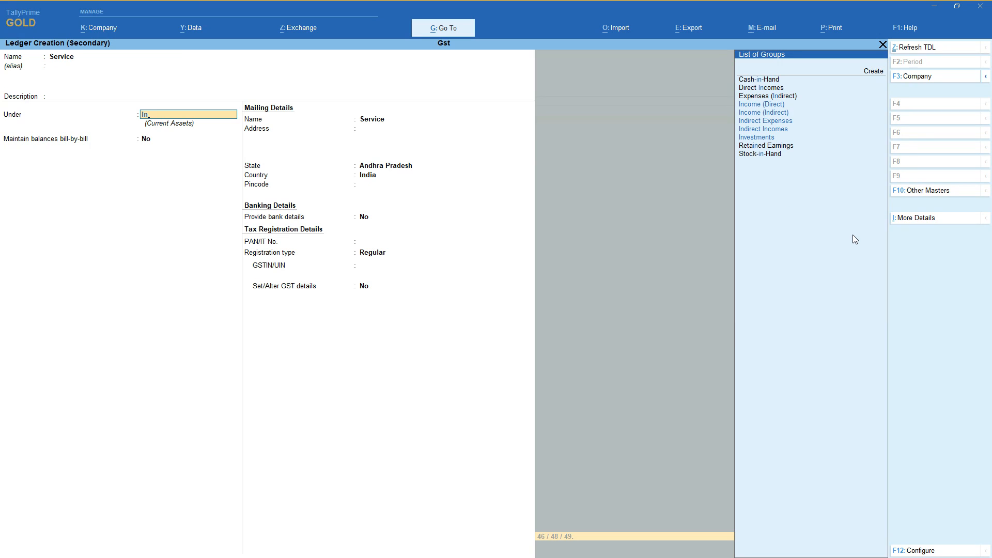
pyautogui.press('Down')
pyautogui.press('Down')
pyautogui.press('Down')
pyautogui.press('Down')
pyautogui.press('Return')
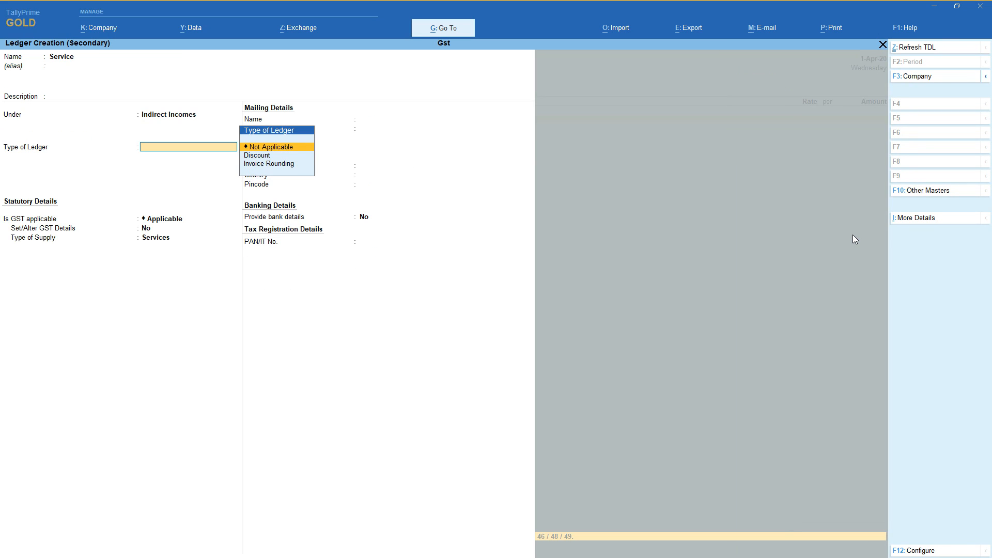
# Set the Service ledger's type to Not Applicable, enable its GST details and enter 1254 as HSN/SAC.
pyautogui.press('Return')
pyautogui.press('Return')
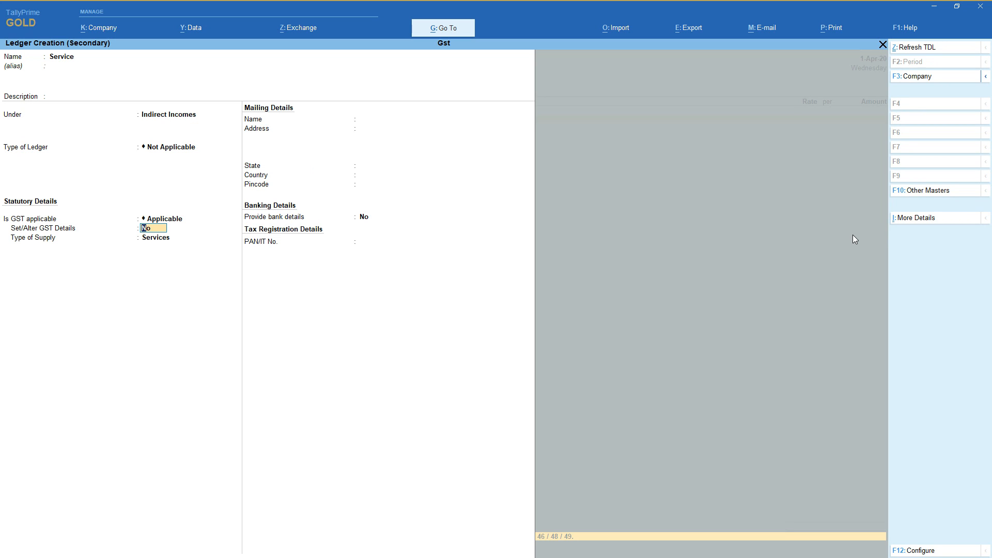
pyautogui.press('y')
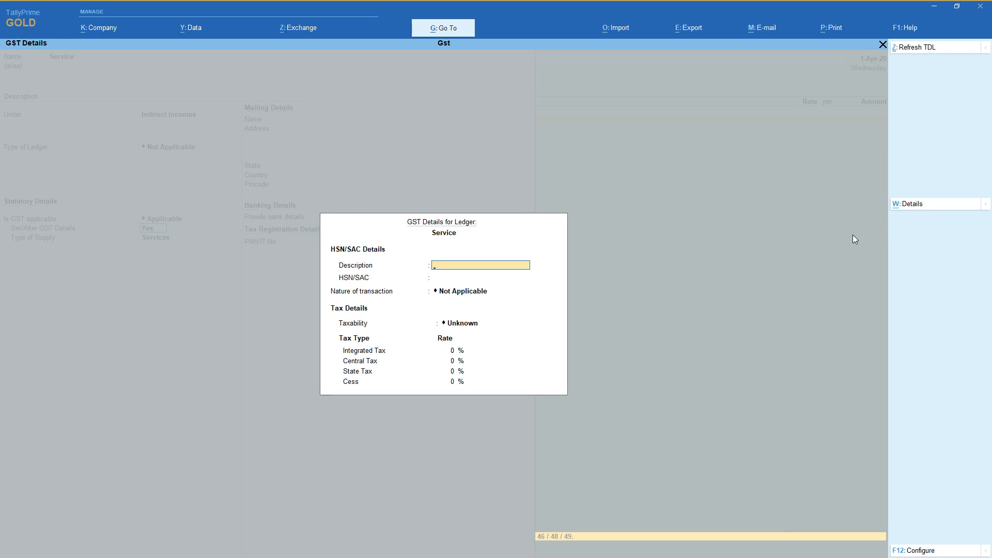
pyautogui.press('Return')
pyautogui.write('125')
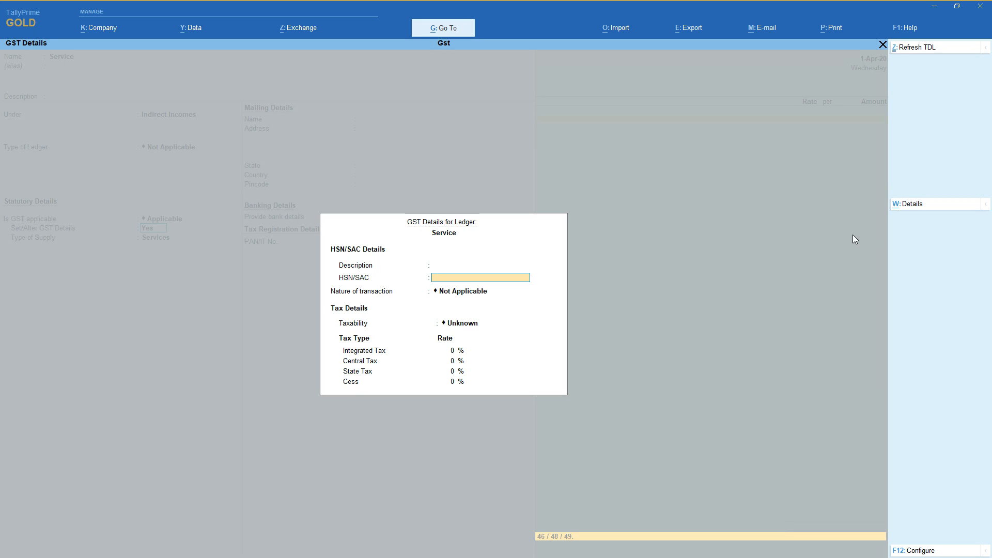
pyautogui.write('4')
pyautogui.press('Return')
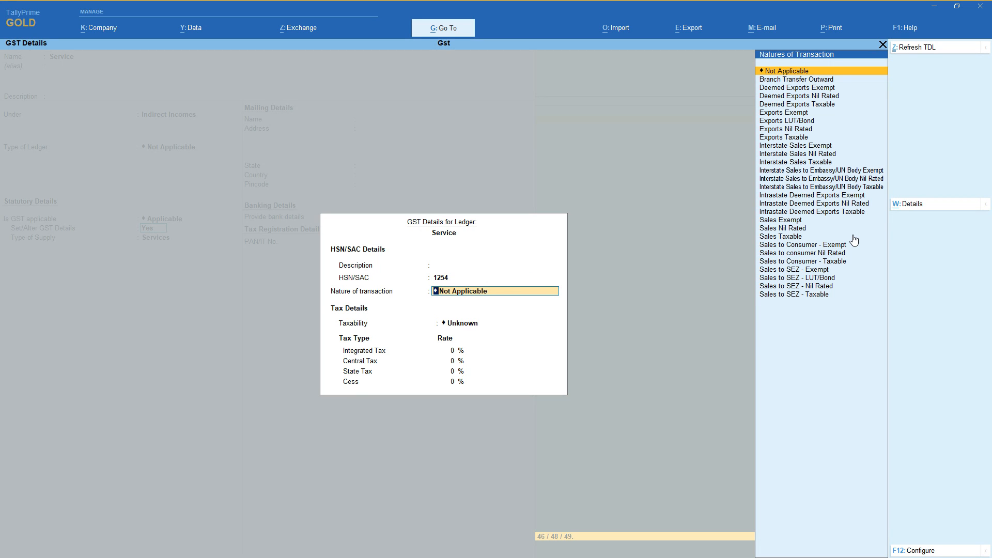
# Set the nature of transaction in the Service ledger's GST details to Sales Taxable.
pyautogui.press('Down')
pyautogui.press('Down')
pyautogui.press('Down')
pyautogui.press('Down')
pyautogui.press('Down')
pyautogui.press('Down')
pyautogui.press('Down')
pyautogui.press('Down')
pyautogui.press('Down')
pyautogui.press('Down')
pyautogui.press('Down')
pyautogui.press('Down')
pyautogui.press('Down')
pyautogui.press('Down')
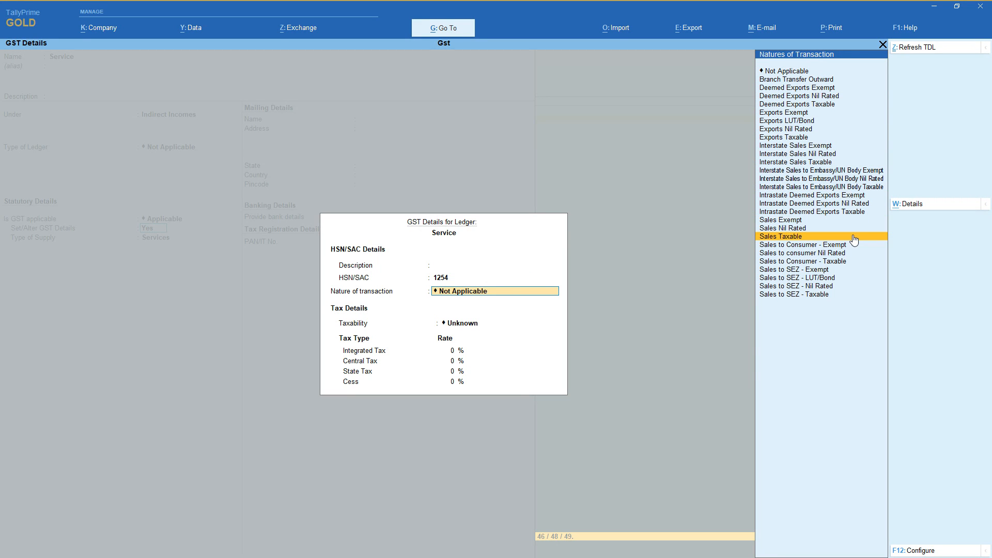
pyautogui.press('Up')
pyautogui.press('Up')
pyautogui.press('Up')
pyautogui.press('Up')
pyautogui.press('Up')
pyautogui.press('Up')
pyautogui.press('Up')
pyautogui.press('Up')
pyautogui.press('Up')
pyautogui.press('Up')
pyautogui.press('Up')
pyautogui.press('Up')
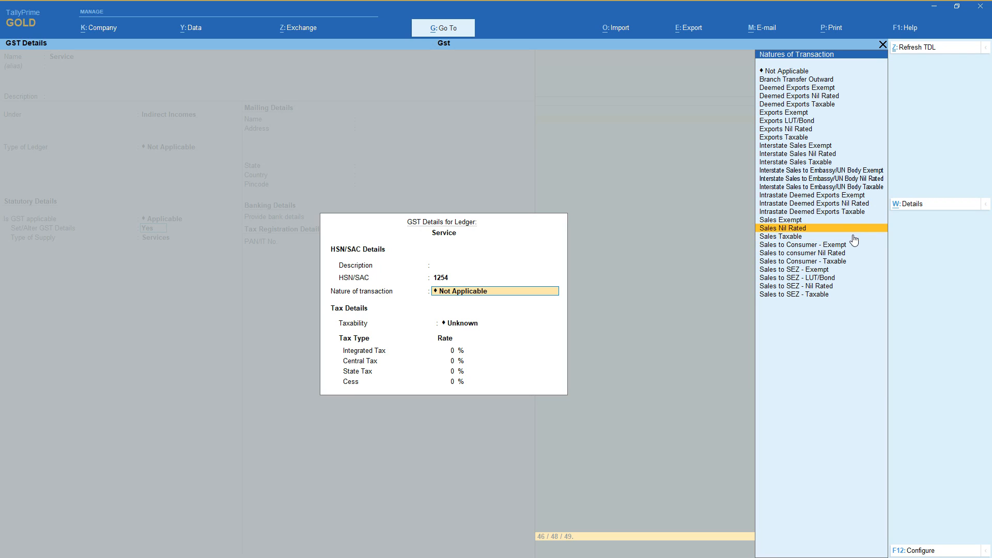
pyautogui.press('Down')
pyautogui.press('Down')
pyautogui.press('Down')
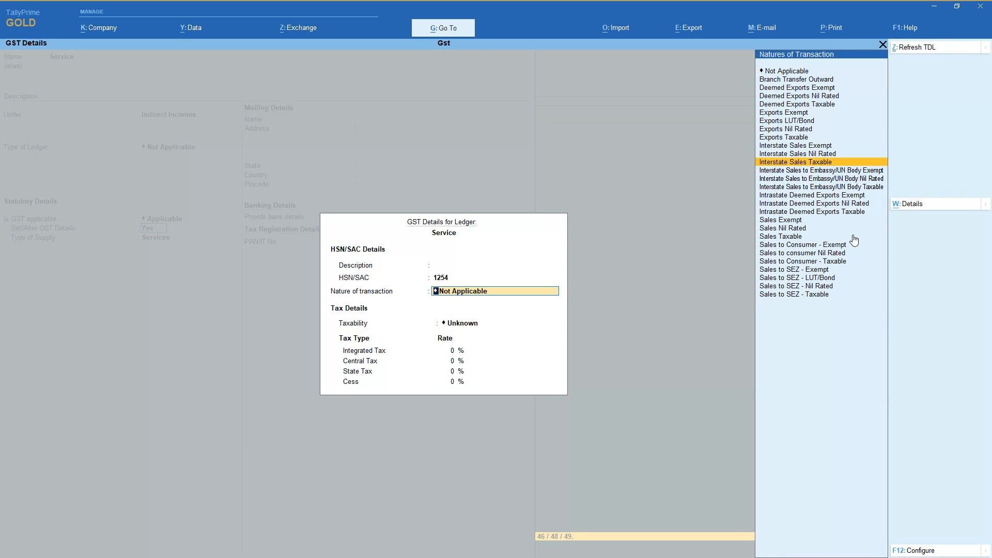
pyautogui.press('Down')
pyautogui.press('Down')
pyautogui.press('Down')
pyautogui.press('Down')
pyautogui.press('Down')
pyautogui.press('Down')
pyautogui.press('Down')
pyautogui.press('Down')
pyautogui.press('Down')
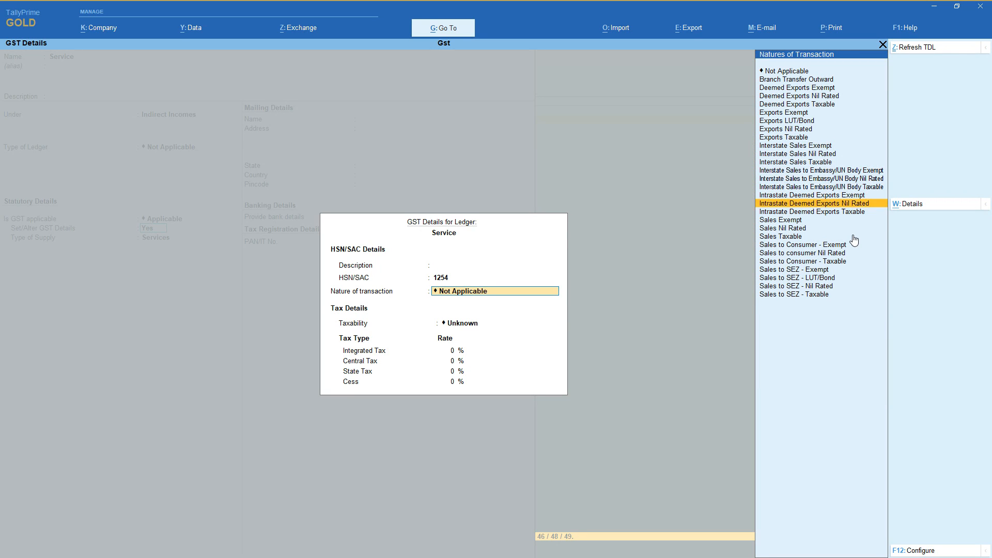
pyautogui.press('Return')
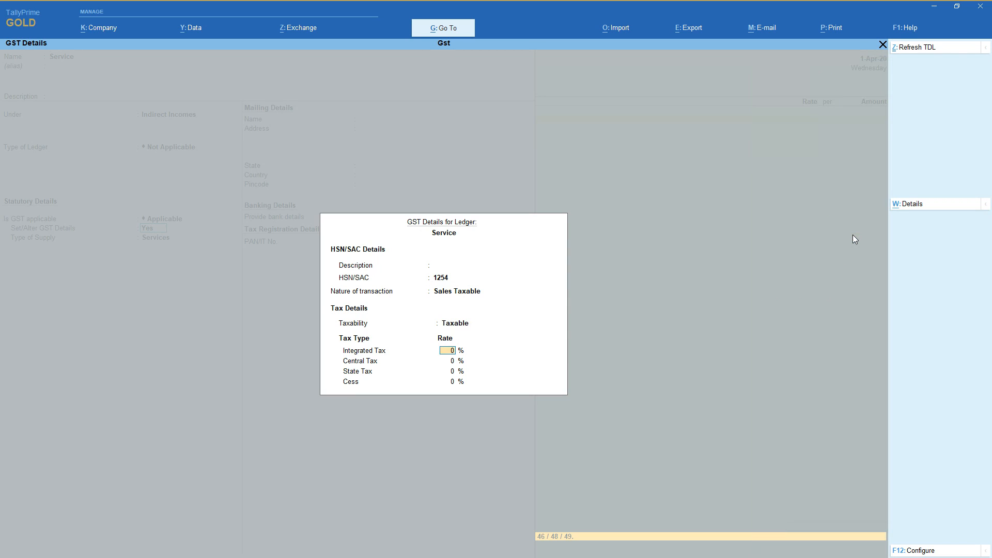
# Complete the tax rate details, accept the GST details and save the Service ledger.
pyautogui.press('Return')
pyautogui.press('Return')
pyautogui.press('Return')
pyautogui.press('Return')
pyautogui.press('Return')
pyautogui.press('Return')
pyautogui.press('Return')
pyautogui.press('Return')
# Enter 15,000 as the Service amount and add the Cgst and Sgst ledgers to the accounting invoice.
pyautogui.write('15000')
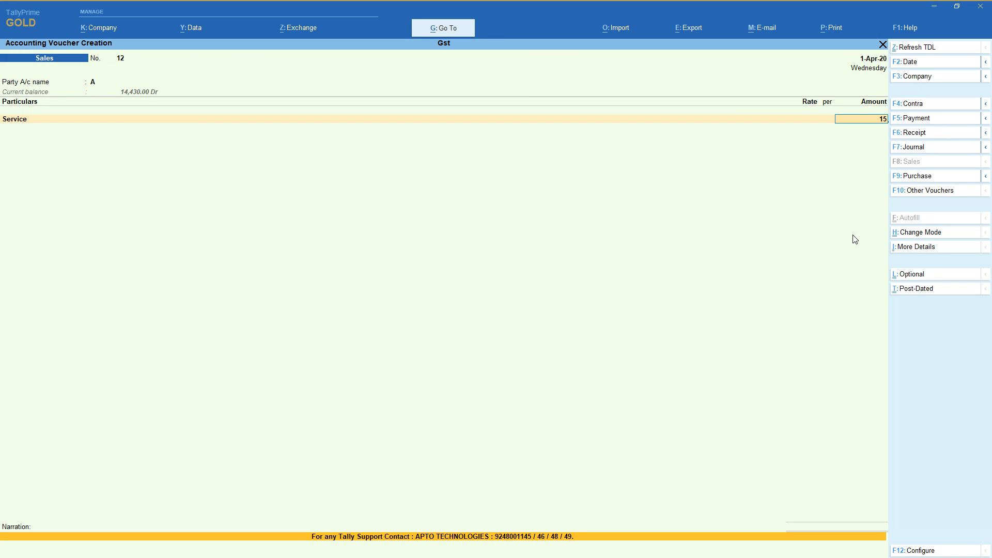
pyautogui.press('Return')
pyautogui.write('cg')
pyautogui.press('Return')
pyautogui.press('Return')
pyautogui.write('Sgst')
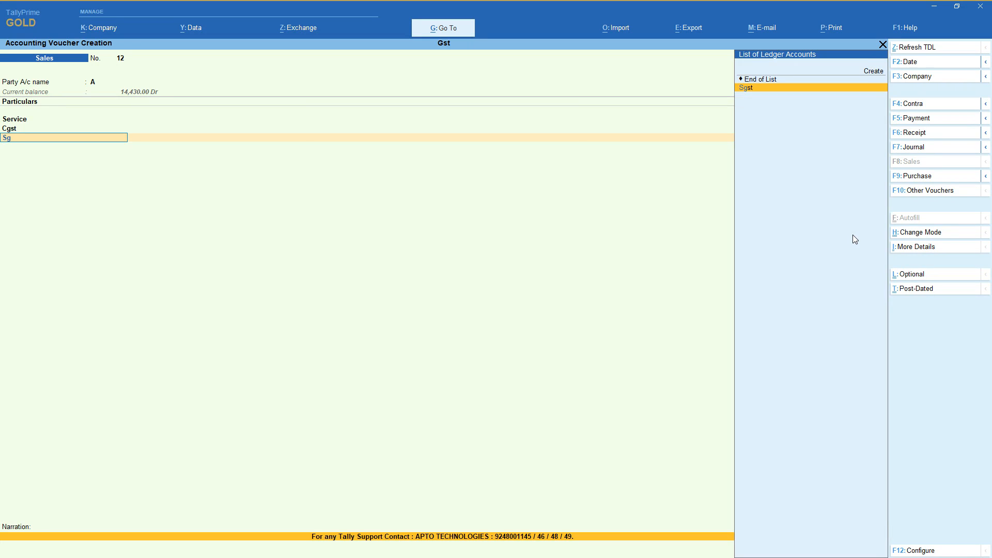
pyautogui.press('Return')
pyautogui.press('Return')
# End the ledger entries and save the accounting invoice without a narration.
pyautogui.press('Return')
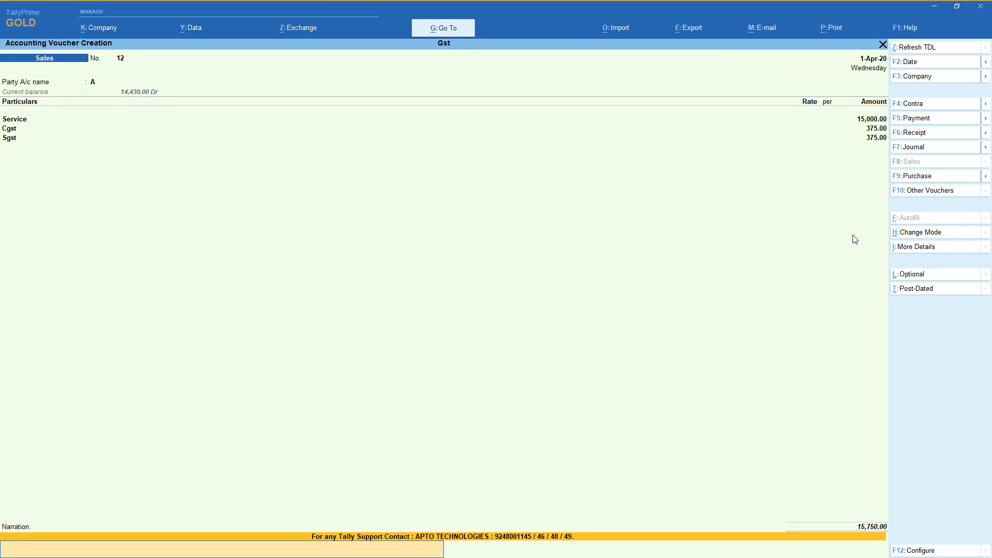
pyautogui.press('Return')
pyautogui.press('Return')
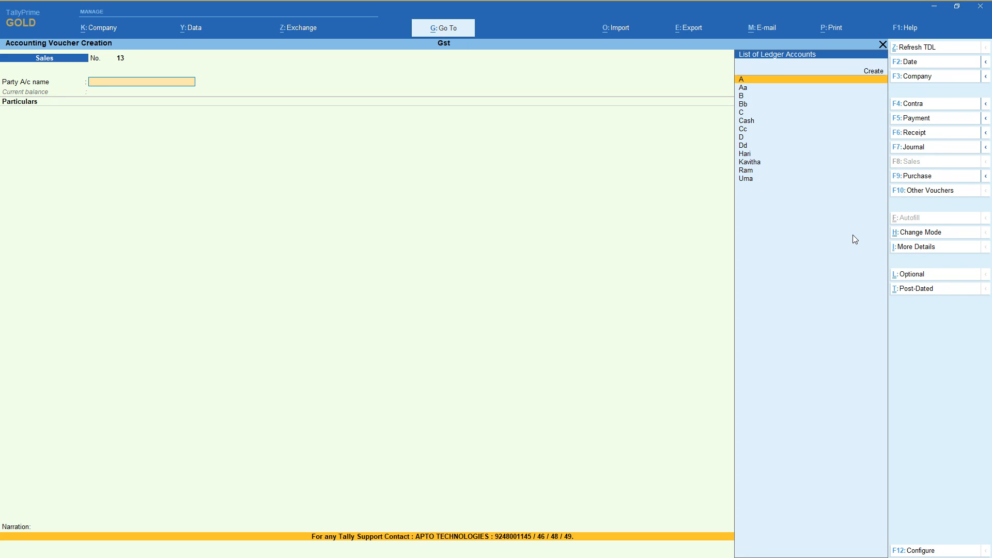
# Start a Debit Note voucher and change its mode to Item Invoice.
pyautogui.click(925, 192)
pyautogui.press('Up')
pyautogui.press('Up')
pyautogui.press('Up')
pyautogui.press('Up')
pyautogui.press('Up')
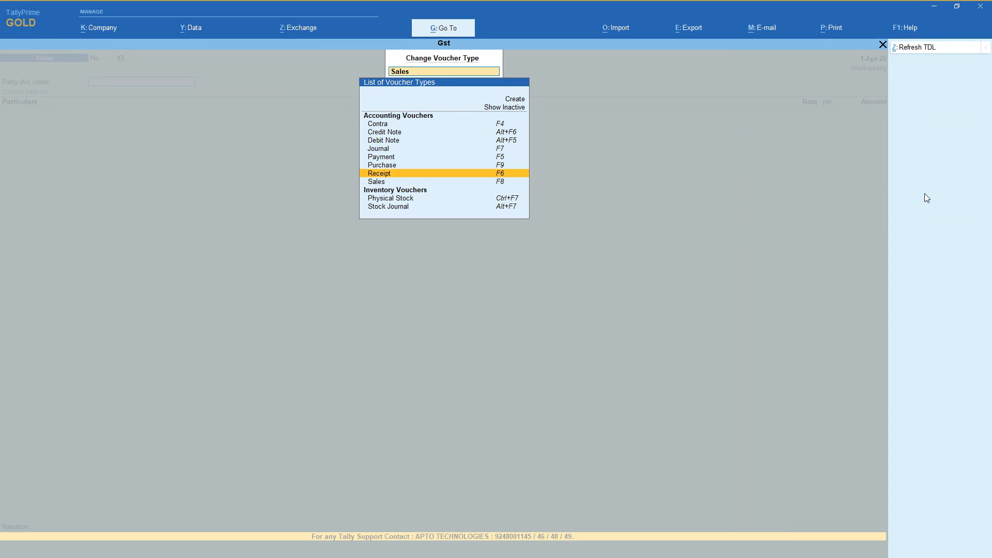
pyautogui.press('Return')
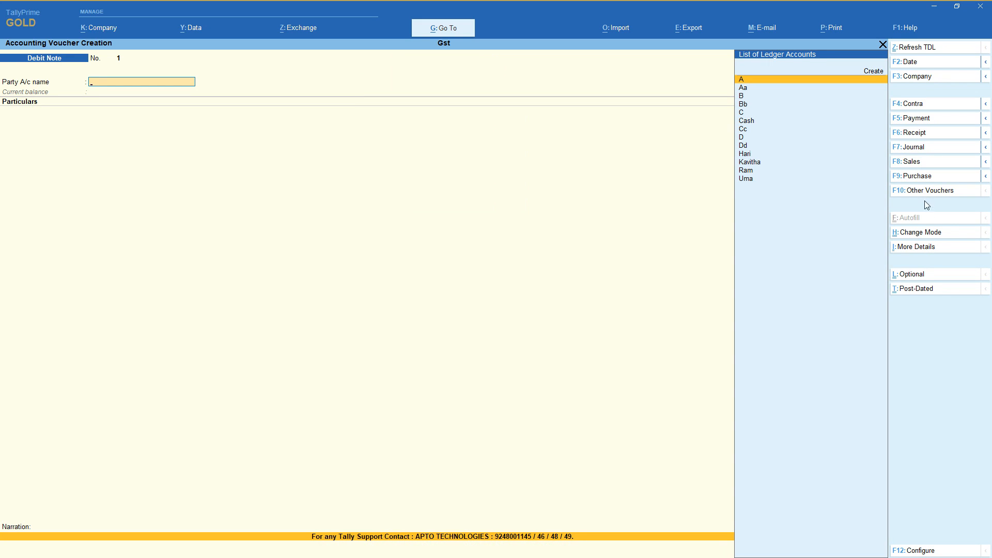
pyautogui.click(930, 233)
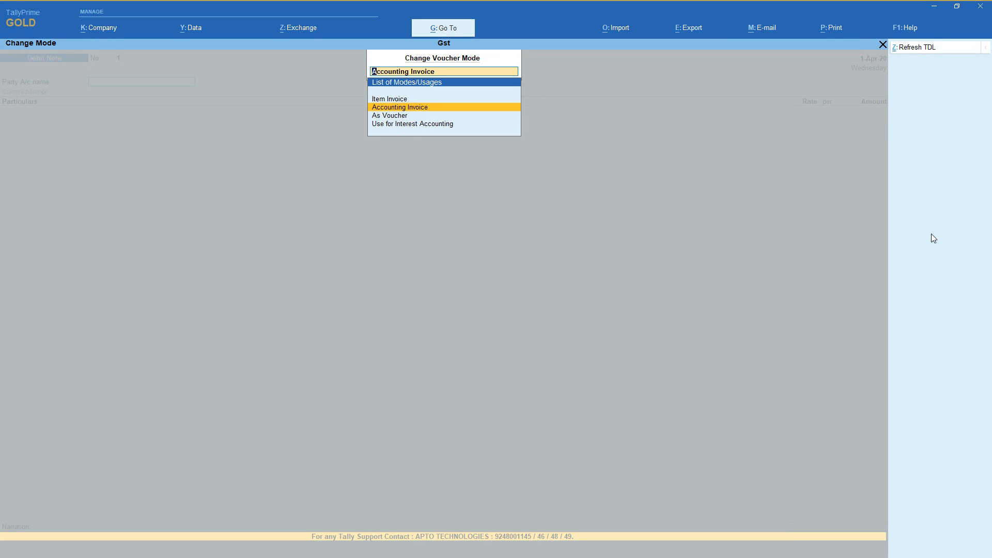
pyautogui.press('Up')
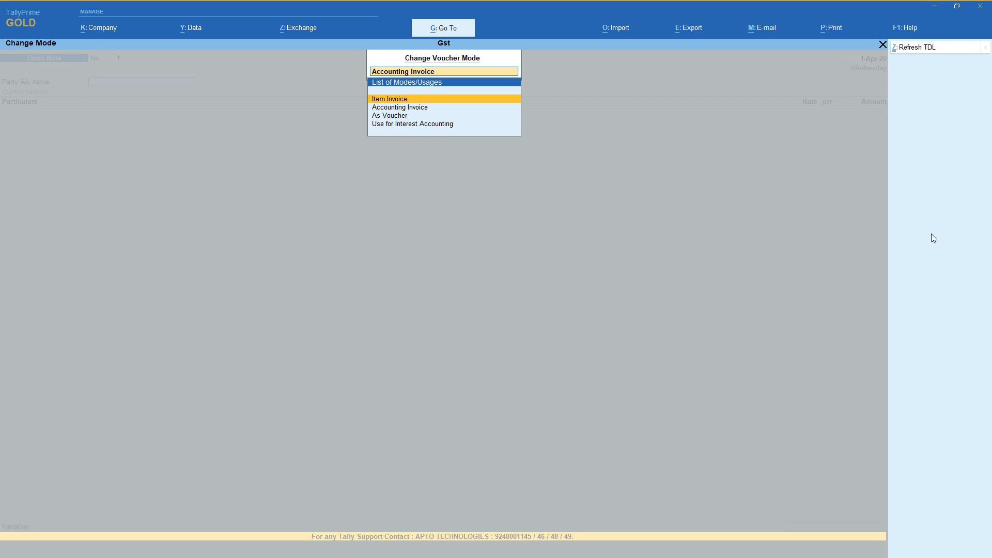
pyautogui.press('Return')
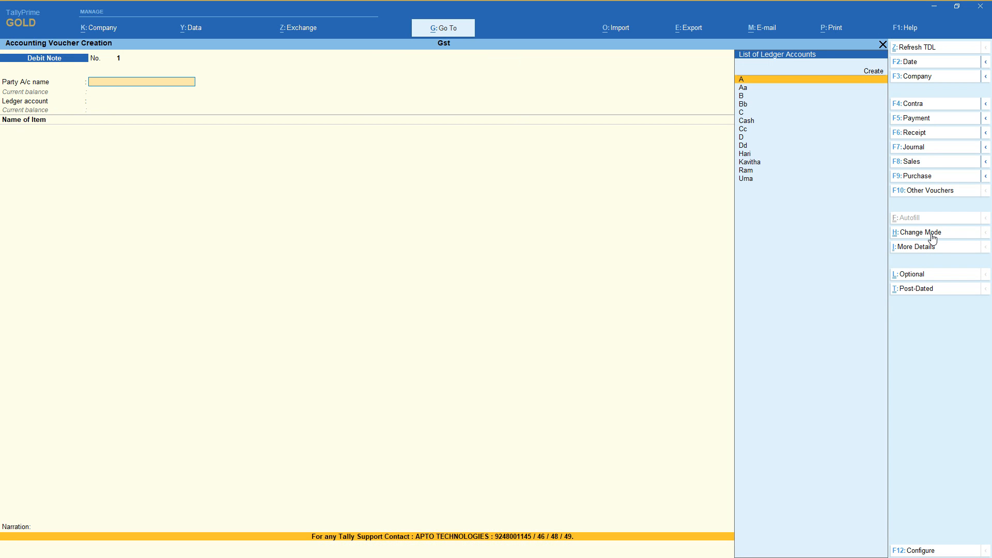
# Choose the supplier's ledger, second from the end of the list, as the party account and leave the dispatch details blank.
pyautogui.press('Down')
pyautogui.press('Down')
pyautogui.press('Down')
pyautogui.press('Down')
pyautogui.press('Down')
pyautogui.press('Down')
pyautogui.press('Down')
pyautogui.press('Down')
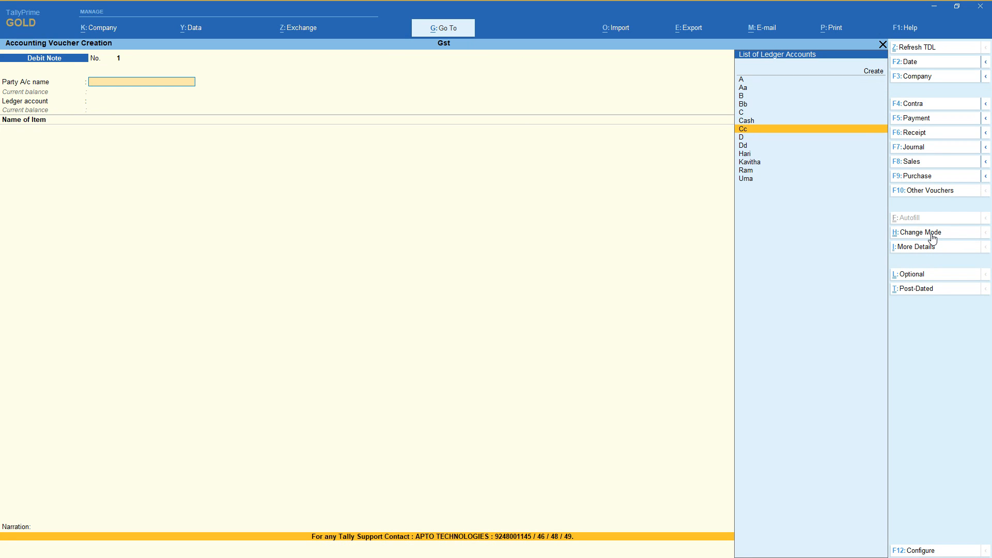
pyautogui.press('Down')
pyautogui.press('Down')
pyautogui.press('Down')
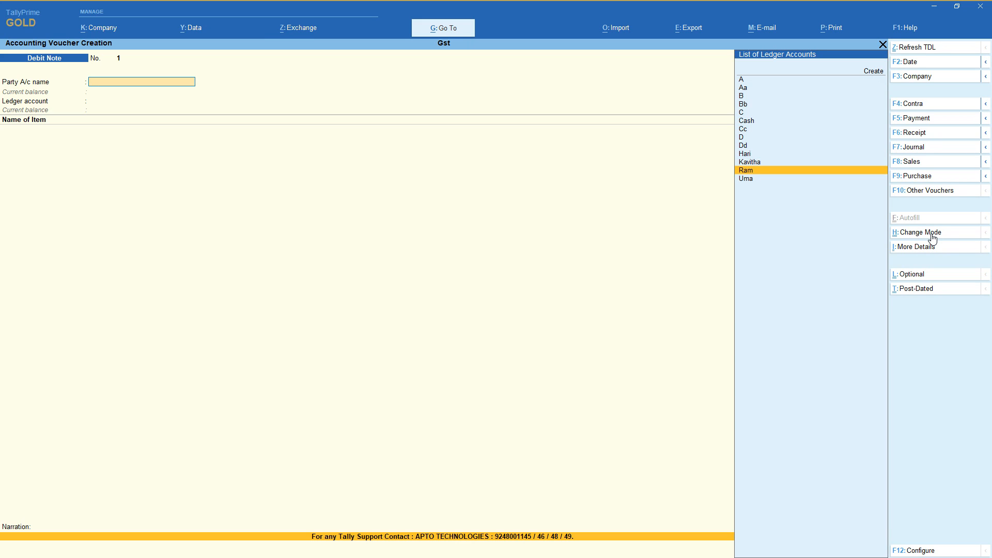
pyautogui.press('Return')
pyautogui.press('Return')
pyautogui.press('Return')
pyautogui.press('Return')
pyautogui.press('Return')
pyautogui.press('Return')
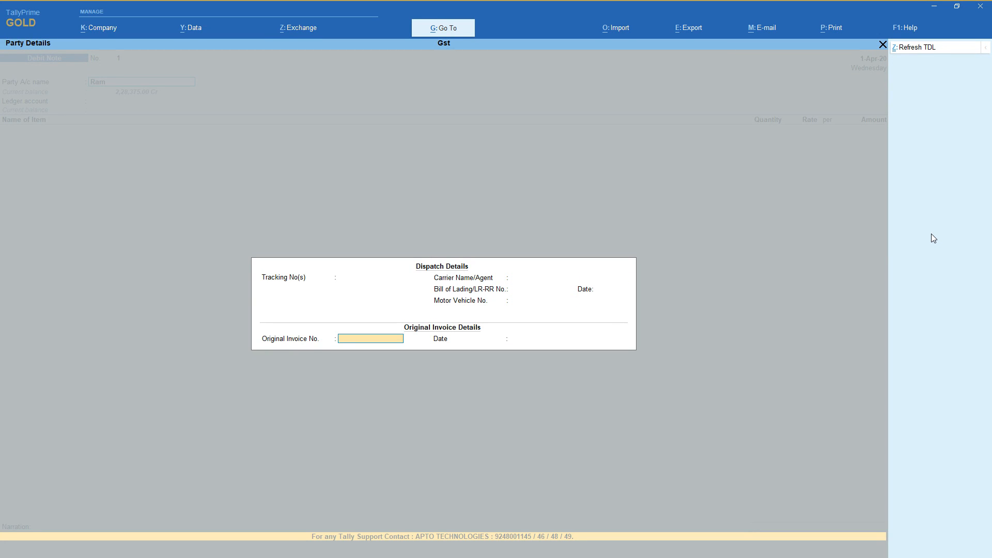
# Accept the original invoice and party details and choose Purchases as the debit note's ledger account.
pyautogui.press('Return')
pyautogui.press('Return')
pyautogui.press('Return')
pyautogui.press('Return')
pyautogui.press('Return')
pyautogui.press('Return')
pyautogui.press('Return')
pyautogui.press('Return')
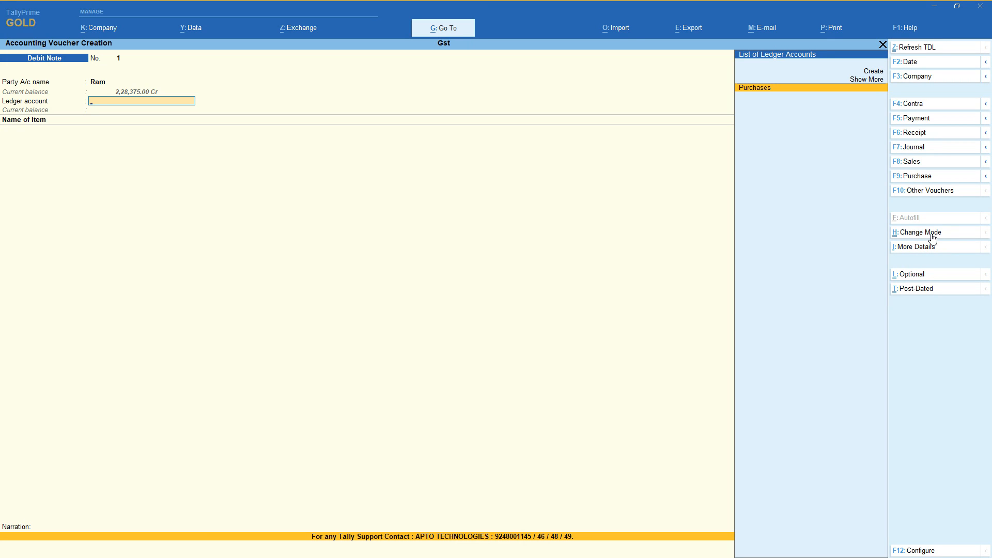
pyautogui.press('Return')
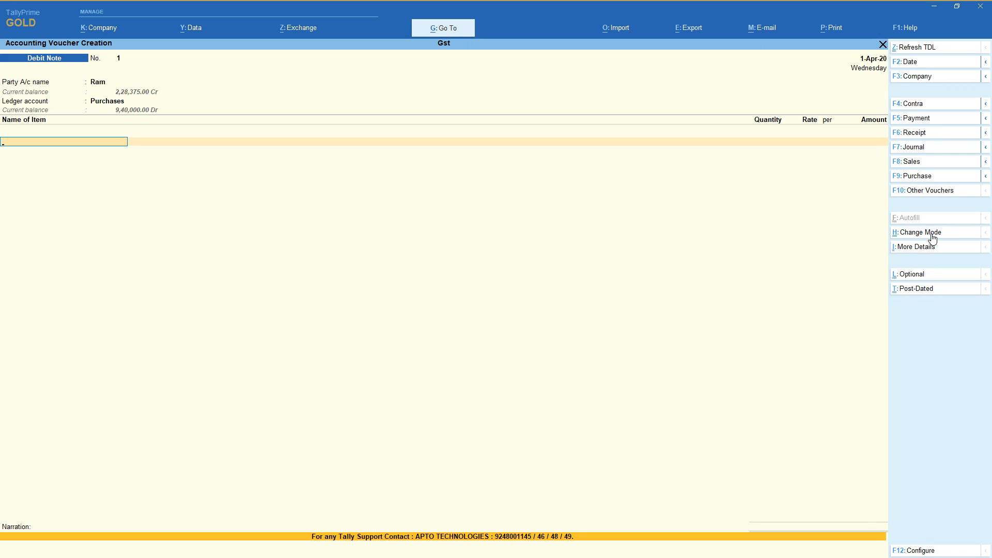
# Add the item 21 inches Sony Tv with quantity 1 nos at 1,500 and end the debit note's item list.
pyautogui.press('Down')
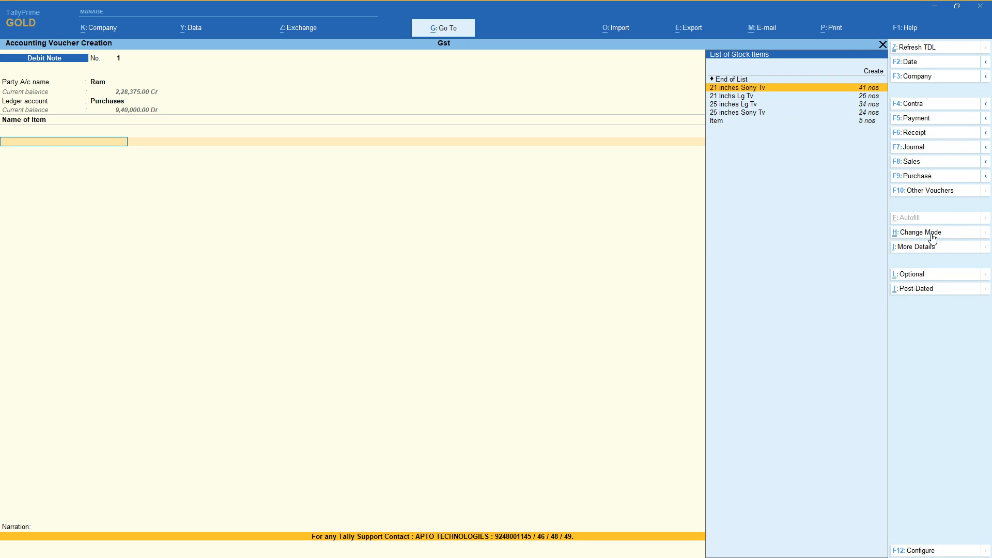
pyautogui.press('Return')
pyautogui.press('Return')
pyautogui.press('Return')
pyautogui.press('Return')
pyautogui.press('Return')
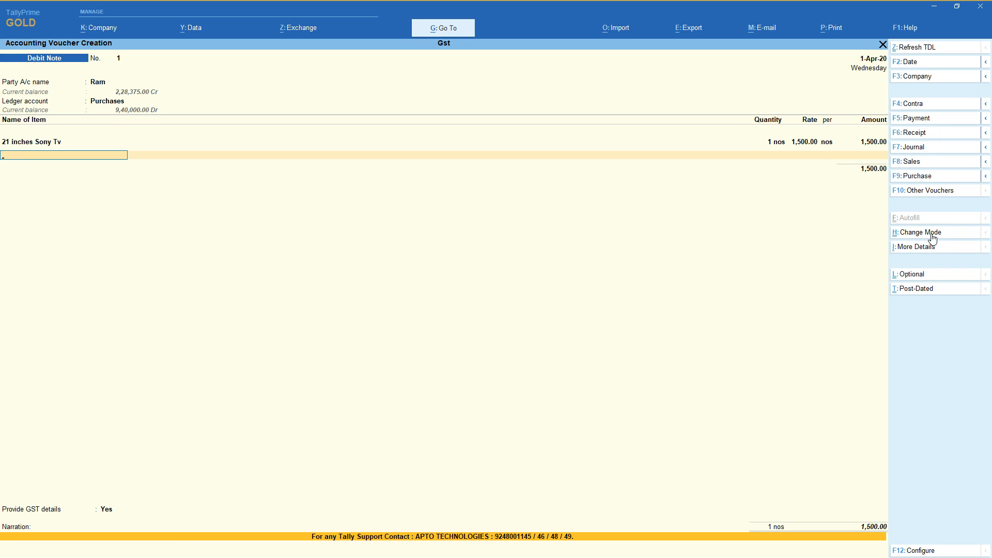
pyautogui.press('Return')
# Add the Cgst and Sgst ledgers to the debit note and end its ledger list.
pyautogui.write('cg')
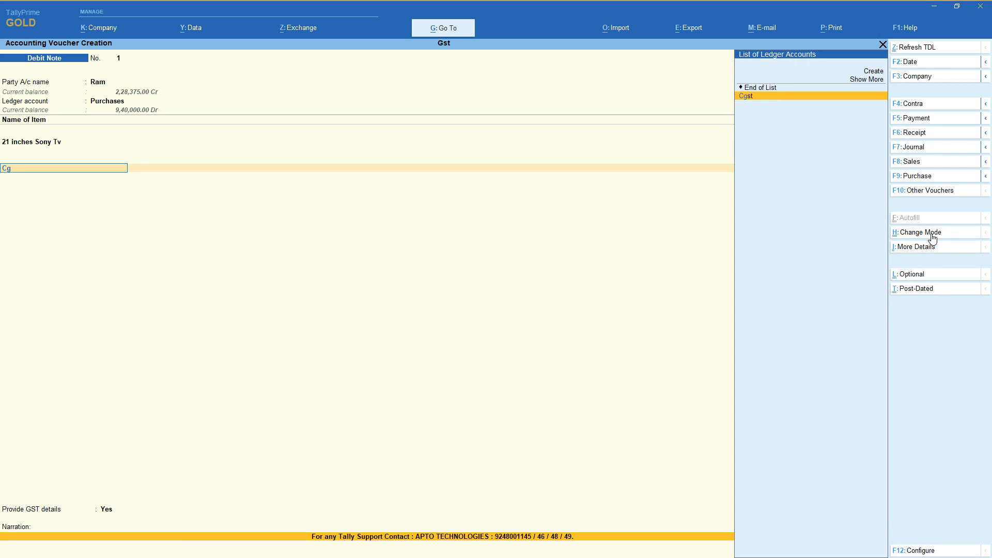
pyautogui.press('Return')
pyautogui.write('sg')
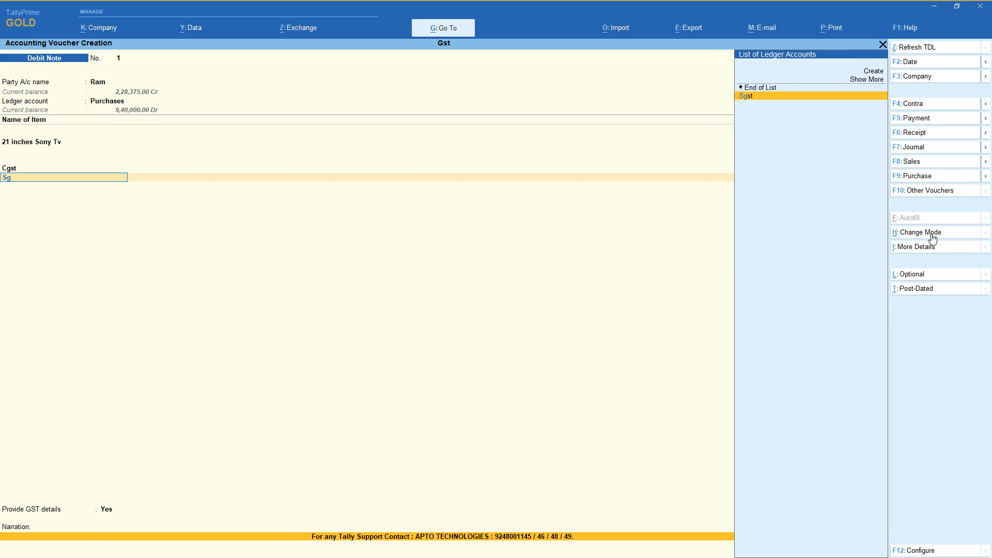
pyautogui.press('Return')
# Provide GST details for the debit note with 07-Others as the reason for issuing it.
pyautogui.press('Return')
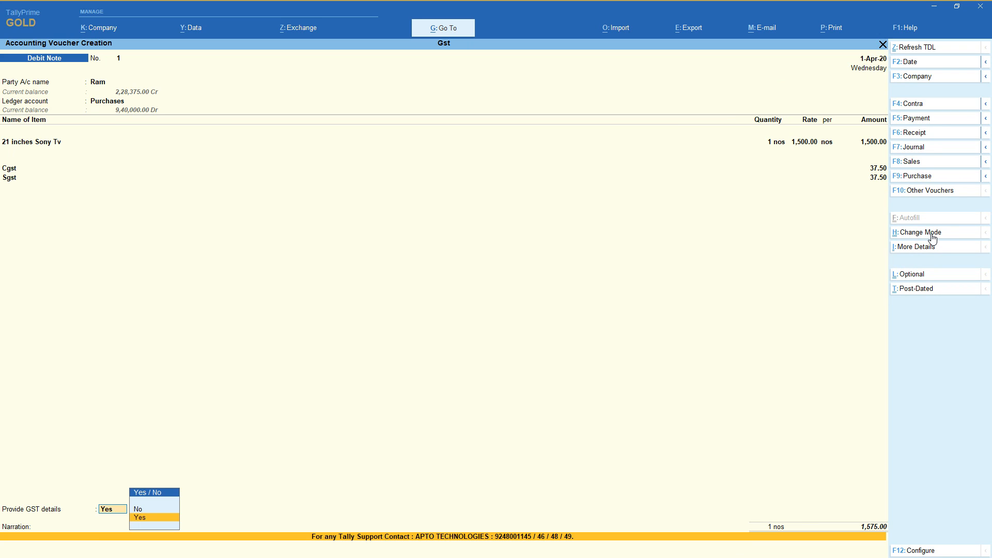
pyautogui.press('Return')
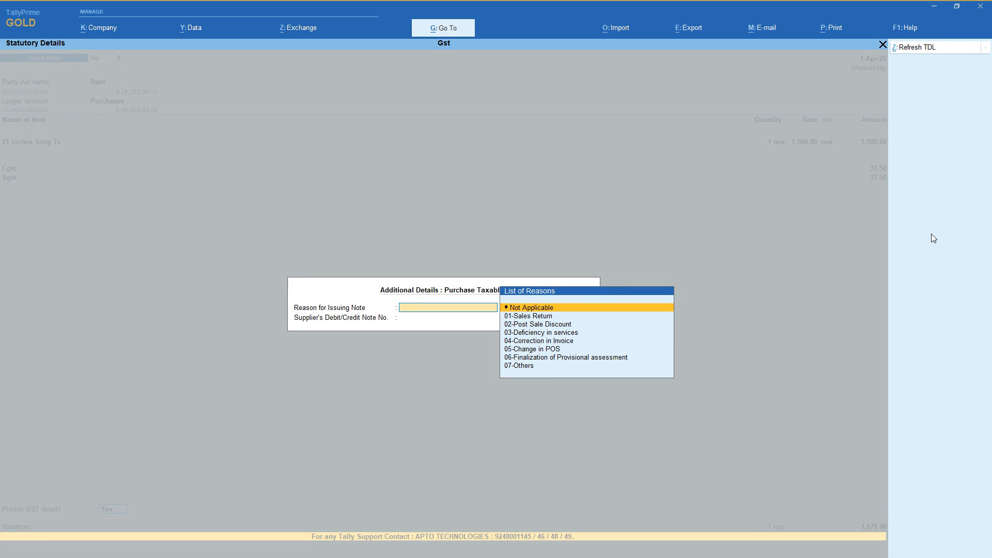
pyautogui.press('Down')
pyautogui.press('Down')
pyautogui.press('Down')
pyautogui.press('Down')
pyautogui.press('Down')
pyautogui.press('Down')
pyautogui.press('Down')
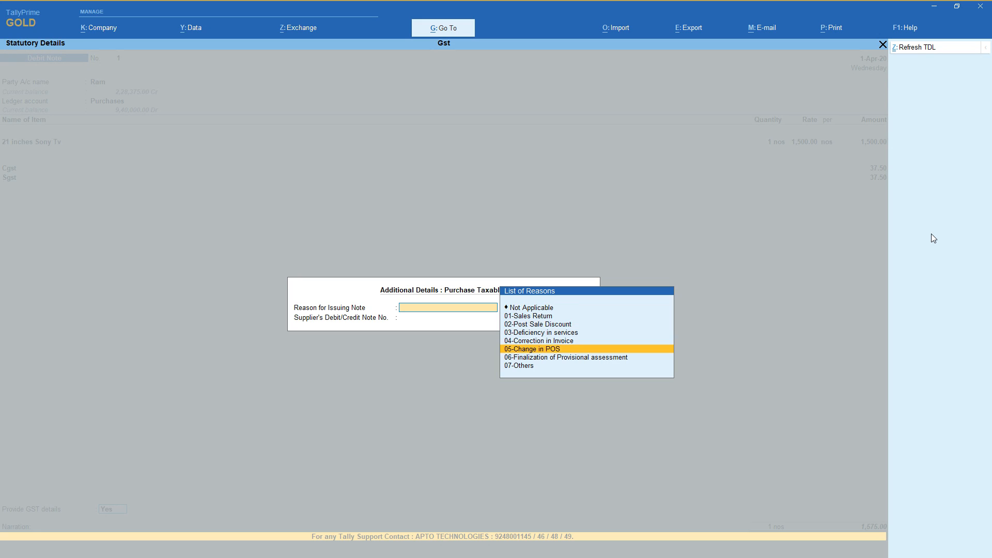
pyautogui.press('Return')
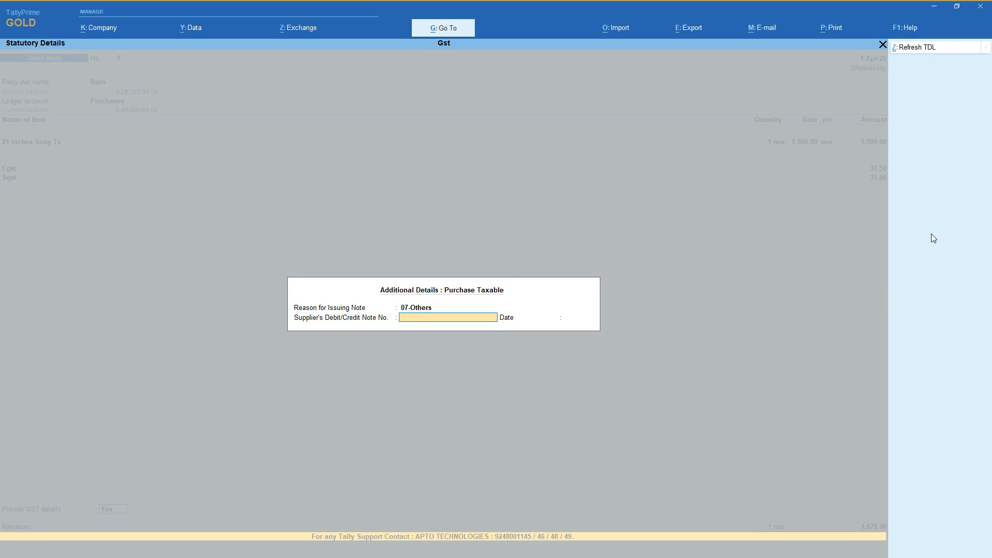
# Enter 1 as the supplier's debit/credit note number and save the debit note without a narration.
pyautogui.press('Return')
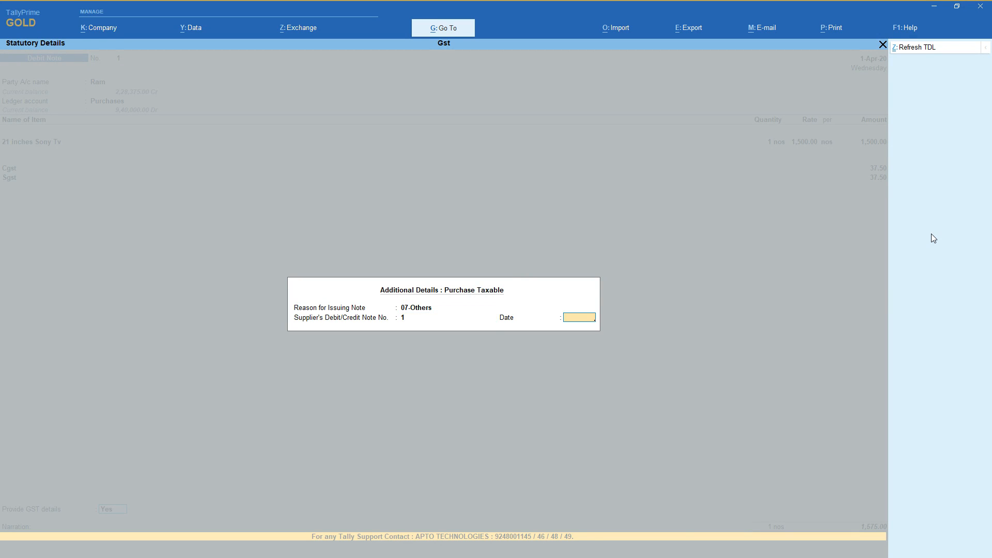
pyautogui.press('Return')
pyautogui.press('Return')
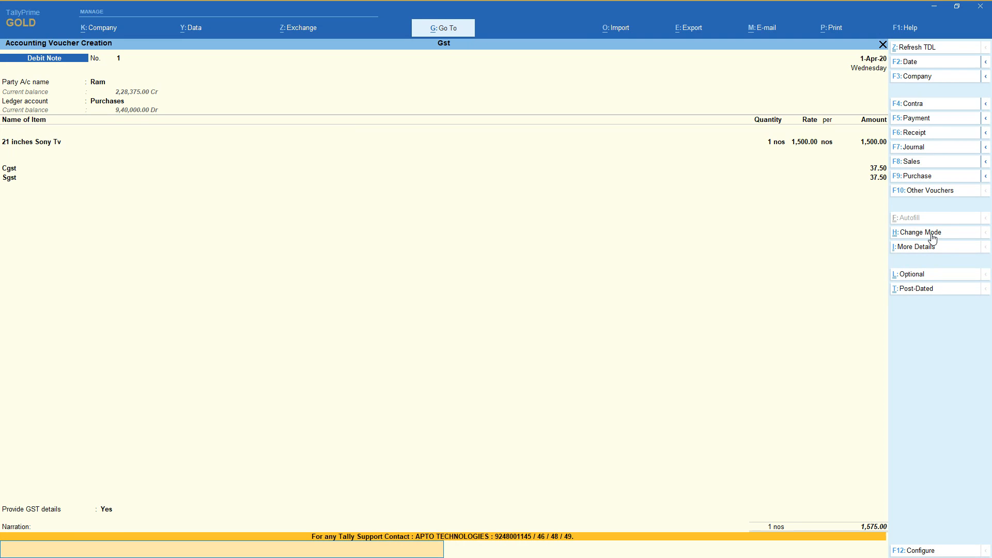
pyautogui.press('Return')
pyautogui.press('Return')
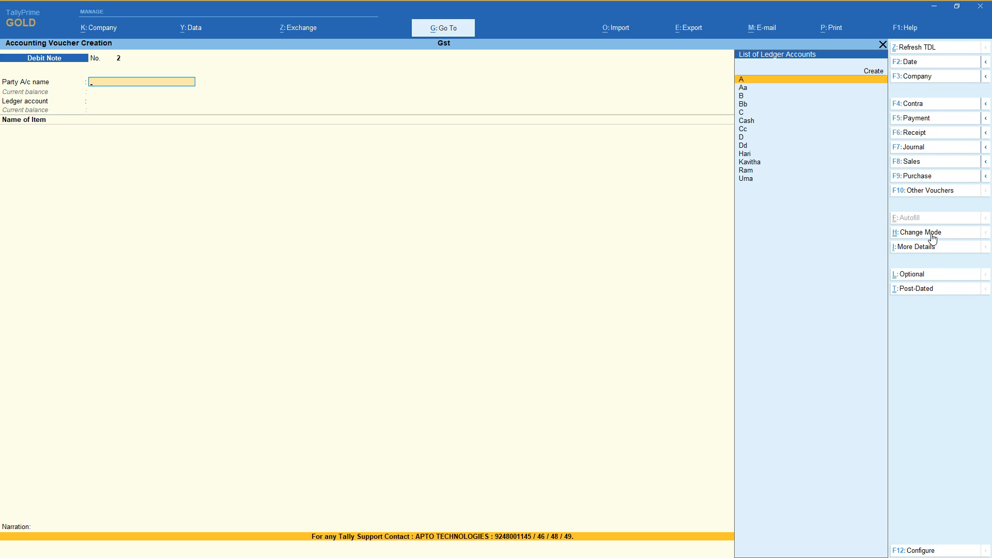
# Start a Credit Note voucher with A as the party account and leave the receipt details blank.
pyautogui.click(940, 196)
pyautogui.press('Up')
pyautogui.press('Return')
pyautogui.press('Return')
pyautogui.press('Return')
pyautogui.press('Return')
pyautogui.press('Return')
pyautogui.press('Return')
pyautogui.press('Return')
pyautogui.press('Return')
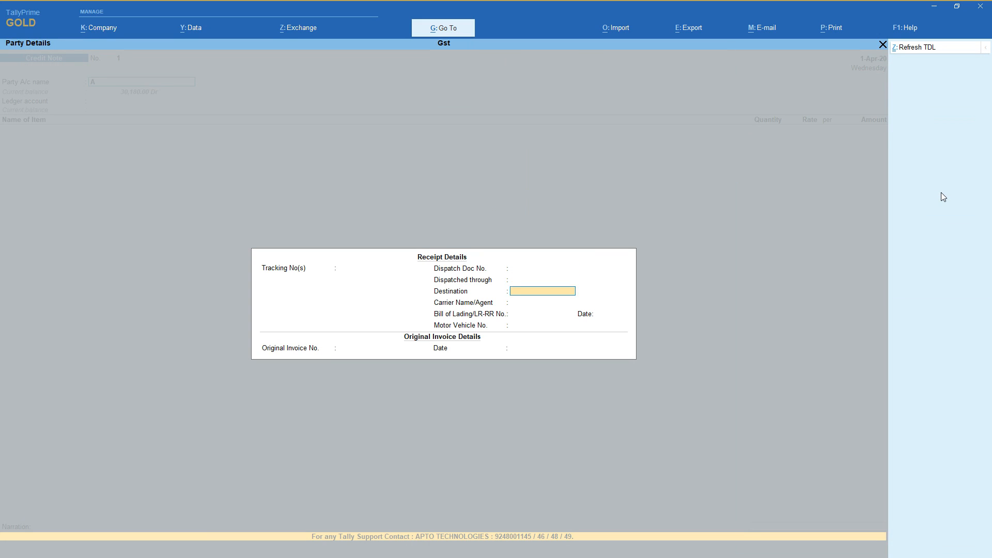
pyautogui.press('Return')
pyautogui.press('Return')
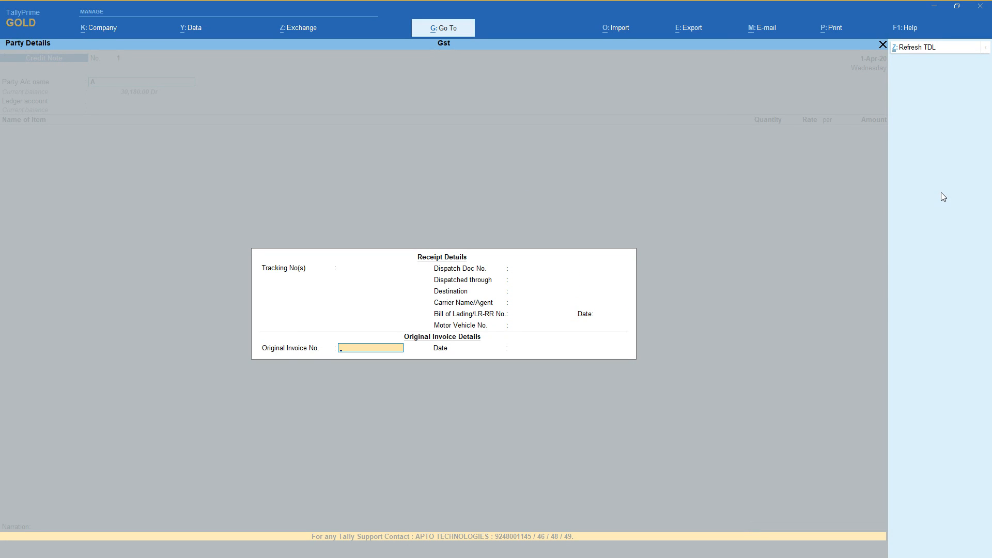
# Enter 1 as the credit note's original invoice number, dated 1-Apr-20.
pyautogui.write('1')
pyautogui.press('Return')
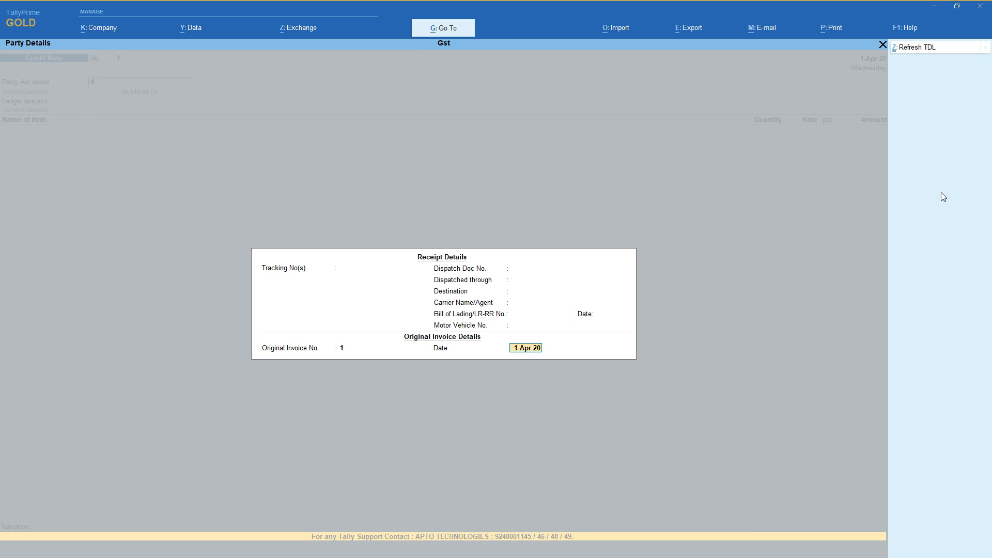
pyautogui.press('Return')
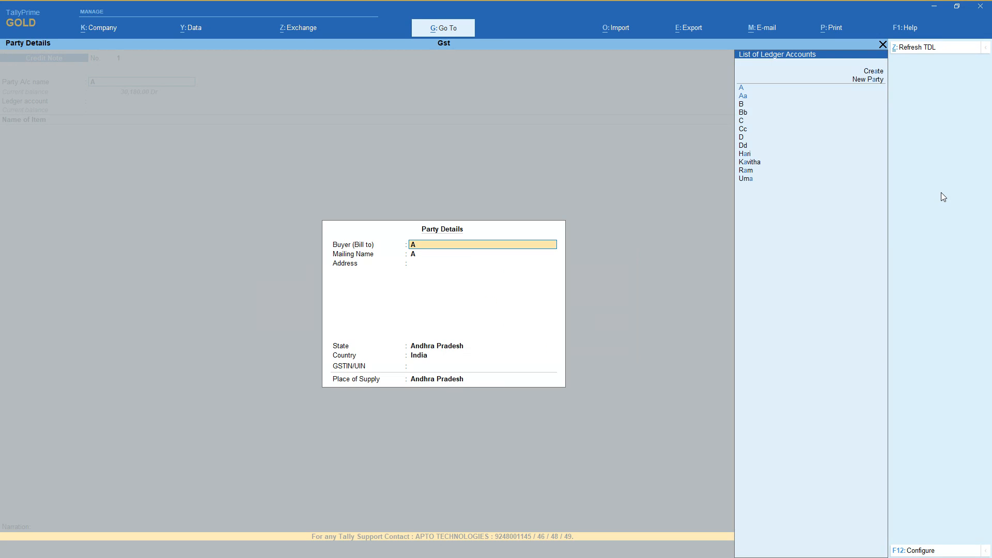
# Accept the party details with Andhra Pradesh as place of supply and choose Sales as the ledger account.
pyautogui.press('Return')
pyautogui.press('Return')
pyautogui.press('Return')
pyautogui.press('Return')
pyautogui.press('Return')
pyautogui.press('Return')
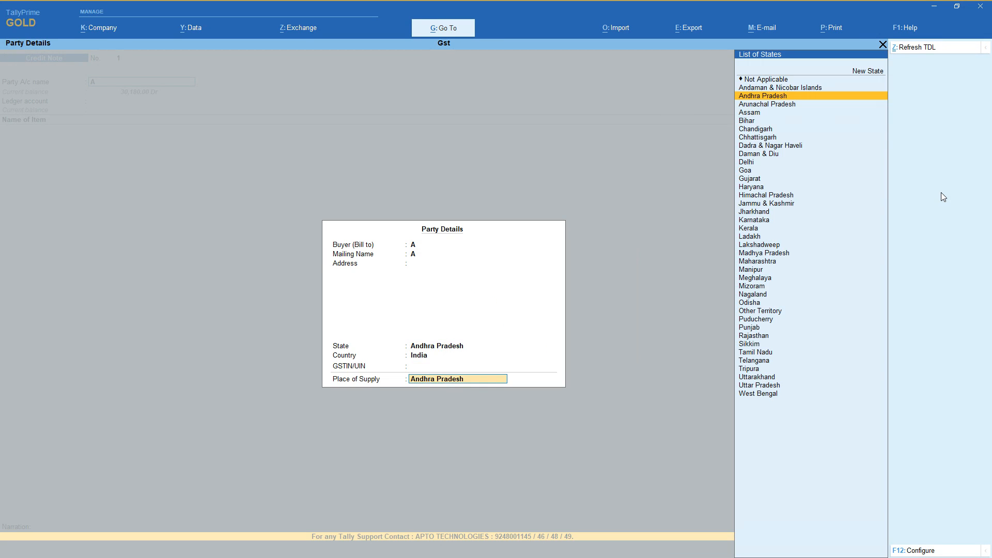
pyautogui.press('Return')
# Add the item 21 inches Sony Tv with quantity 1 nos at 1,600 and end the credit note's item list.
pyautogui.press('Return')
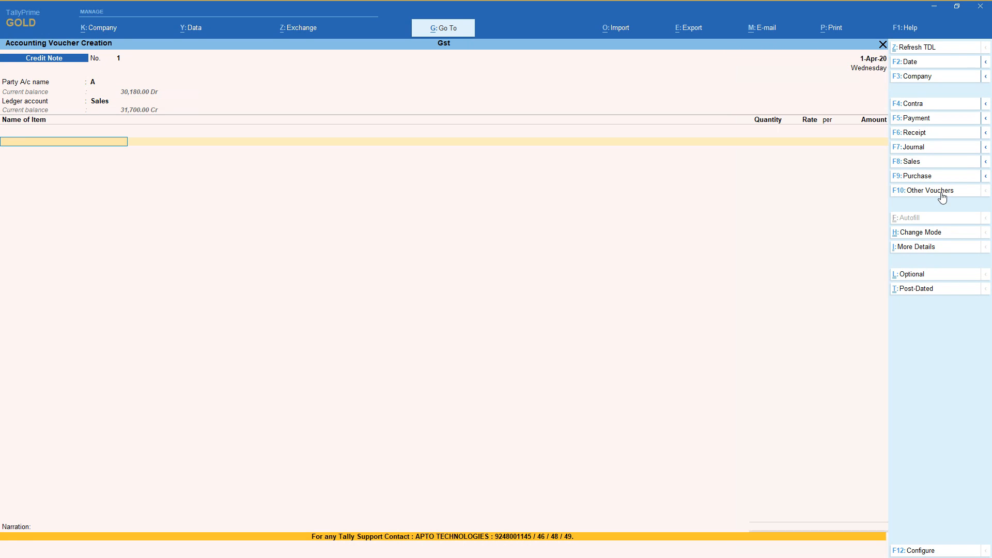
pyautogui.press('Down')
pyautogui.press('Return')
pyautogui.press('Return')
pyautogui.press('Return')
pyautogui.press('Return')
# Add the Cgst and Sgst ledgers to the credit note and end its ledger list.
pyautogui.press('Return')
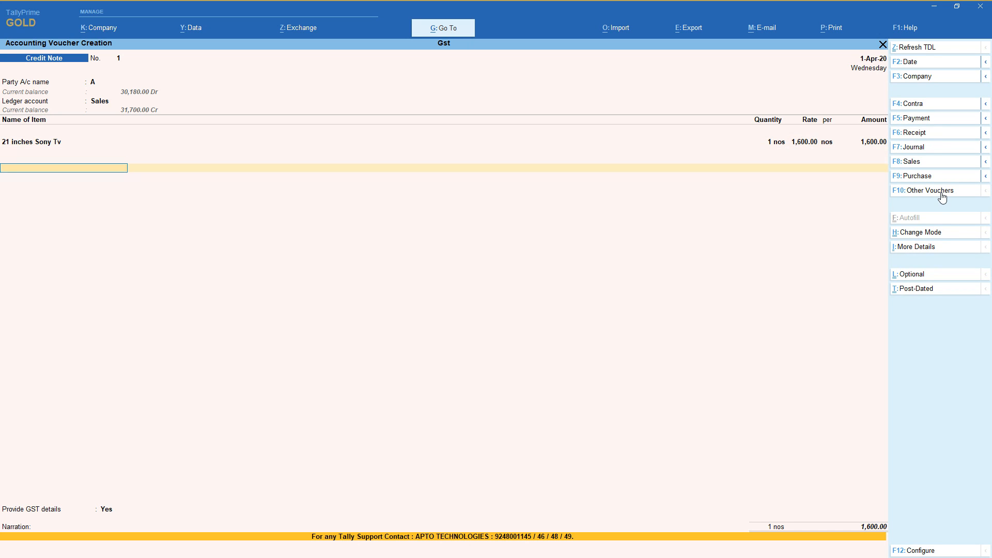
pyautogui.write('c')
pyautogui.press('Return')
pyautogui.press('Return')
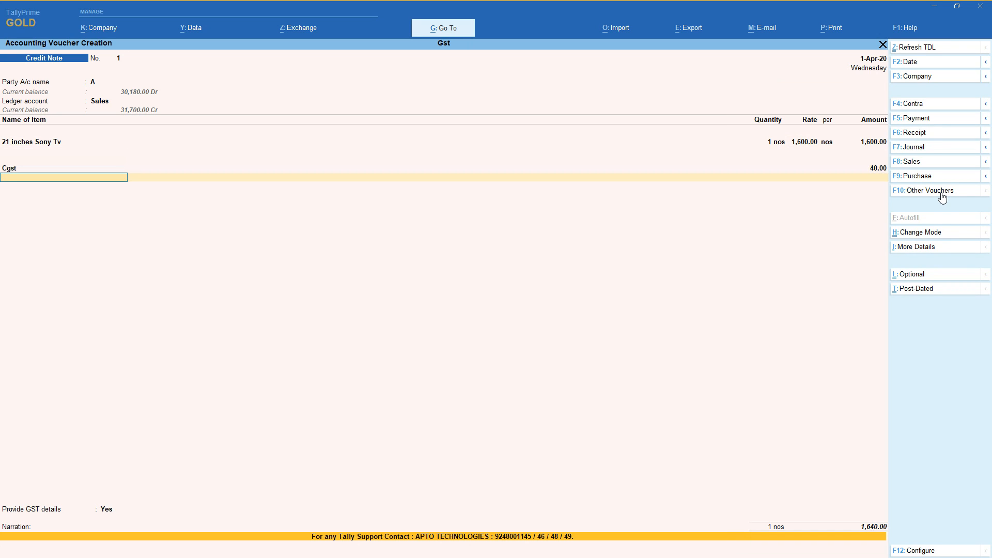
pyautogui.write('sg')
pyautogui.press('Return')
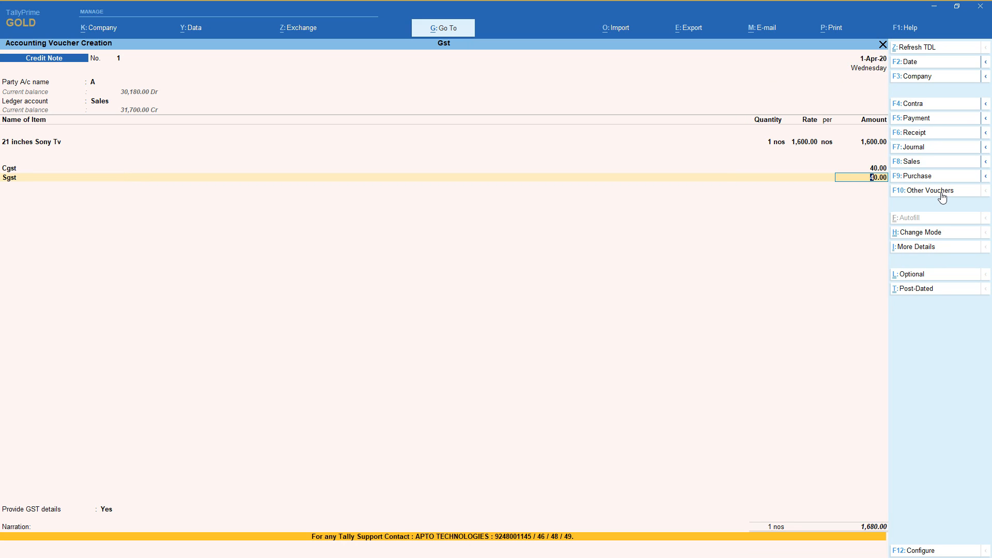
pyautogui.press('Return')
pyautogui.press('Return')
# Provide GST details for the credit note with reason 01-Sales Return and buyer's debit note number 1.
pyautogui.press('Return')
pyautogui.press('Down')
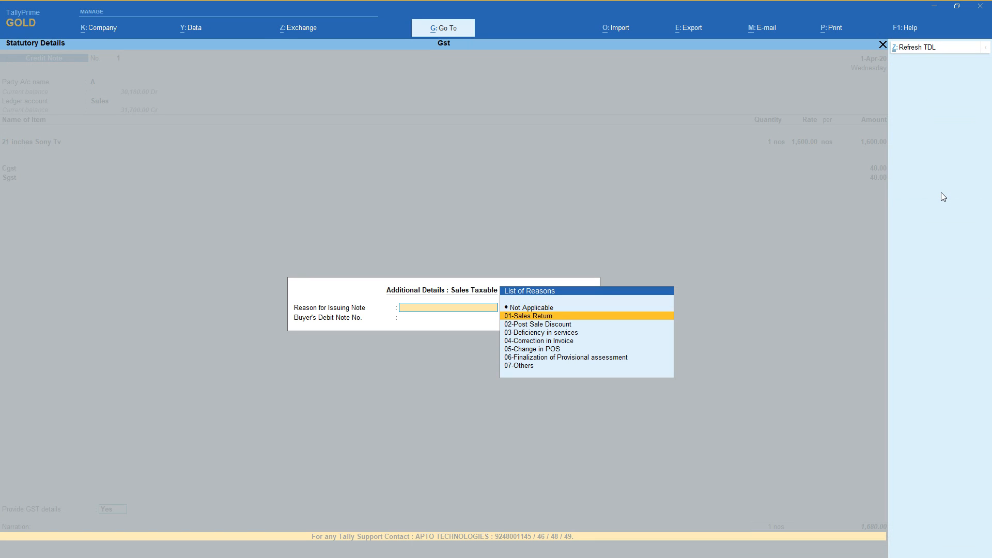
pyautogui.press('Return')
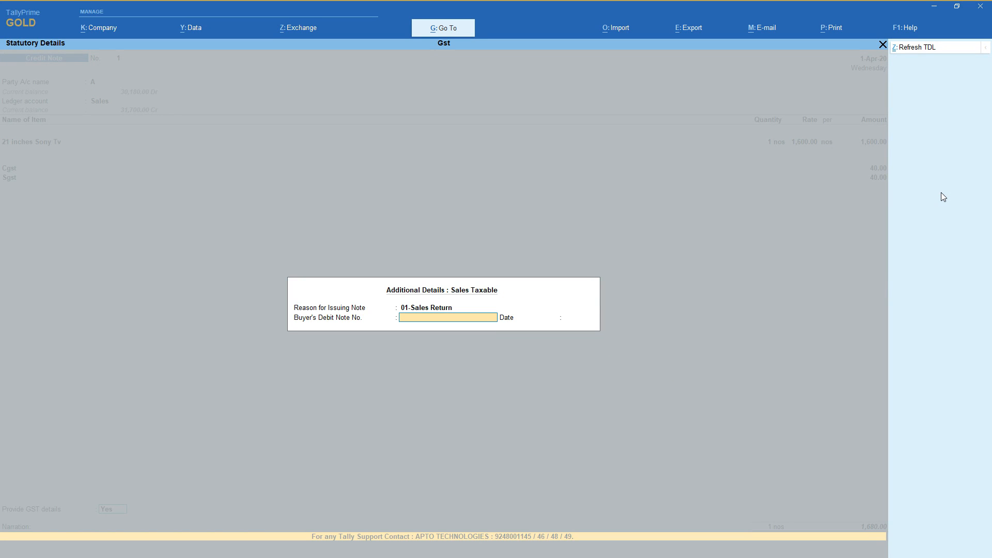
pyautogui.write('1')
pyautogui.press('Return')
# Save the credit note without a narration and return to the Gateway of Tally.
pyautogui.press('Return')
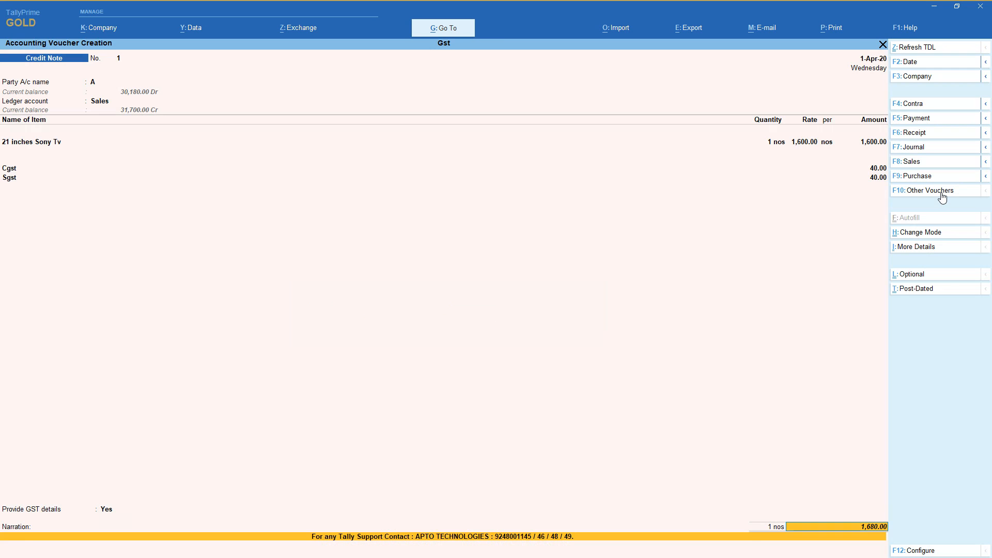
pyautogui.press('Return')
pyautogui.press('Return')
pyautogui.press('Return')
pyautogui.press('Return')
pyautogui.press('Return')
pyautogui.press('Return')
pyautogui.press('Return')
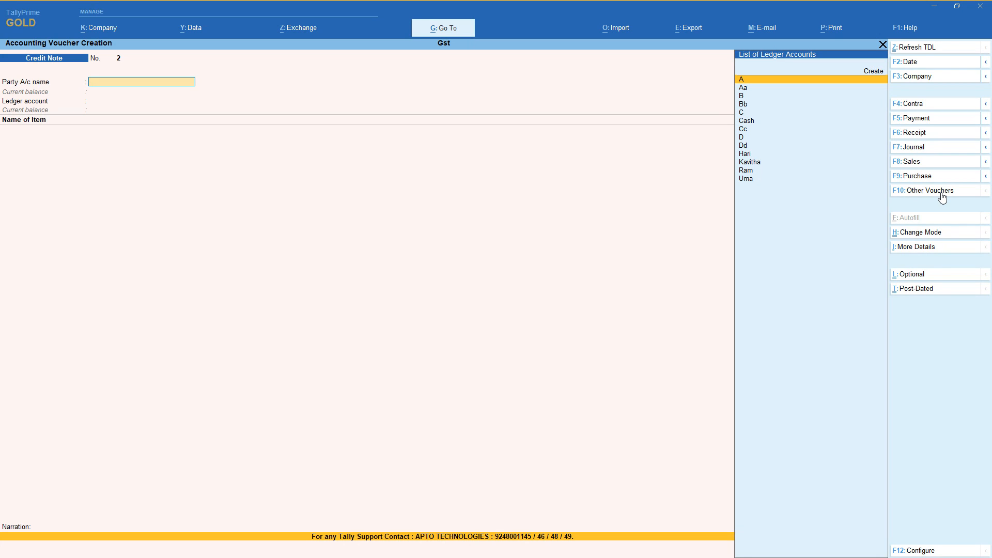
pyautogui.press('Escape')
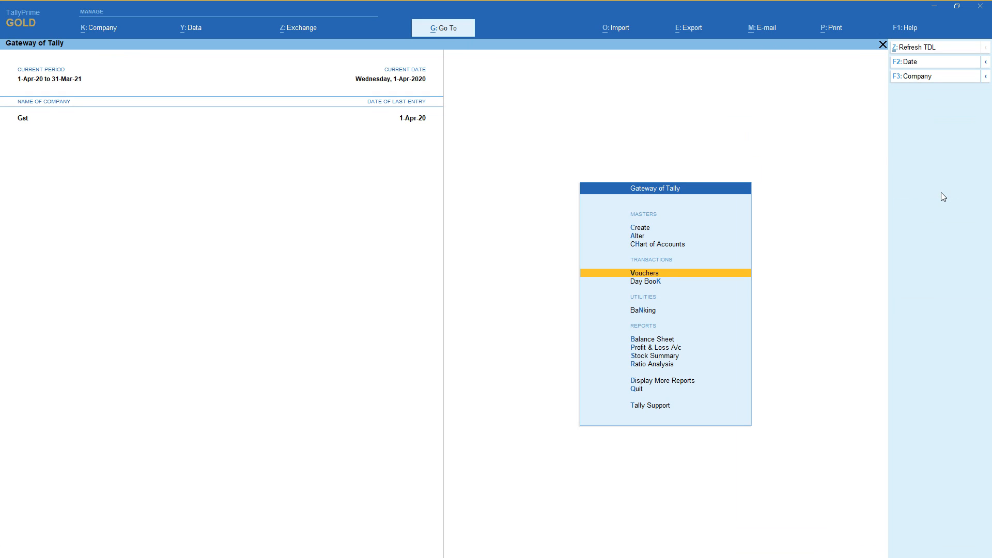
# Open the GSTR-1 return from the statutory GST reports.
pyautogui.press('Down')
pyautogui.press('Down')
pyautogui.press('Down')
pyautogui.press('Down')
pyautogui.press('Down')
pyautogui.press('Down')
pyautogui.press('Down')
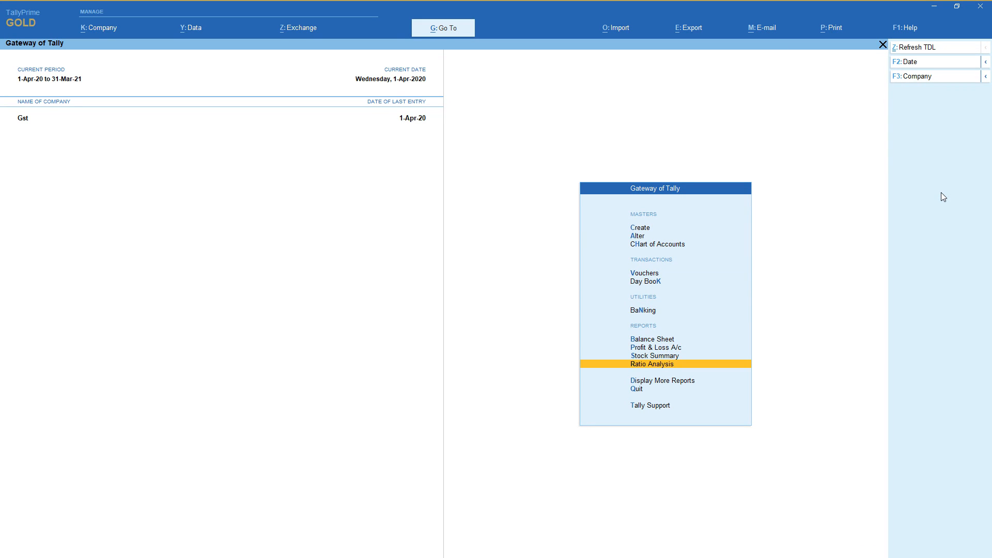
pyautogui.press('Return')
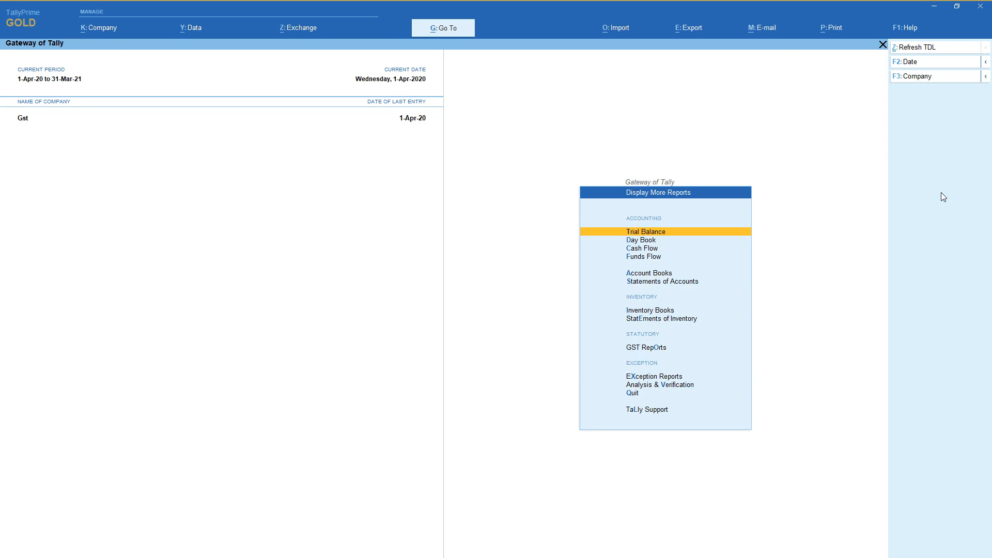
pyautogui.press('Down')
pyautogui.press('Down')
pyautogui.press('Down')
pyautogui.press('Down')
pyautogui.press('Down')
pyautogui.press('Down')
pyautogui.press('Down')
pyautogui.press('Down')
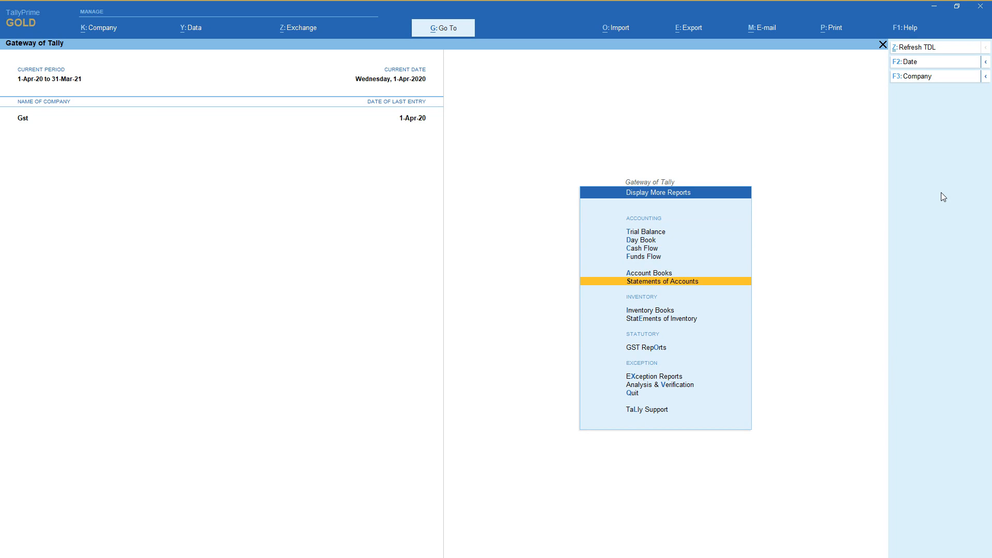
pyautogui.press('Return')
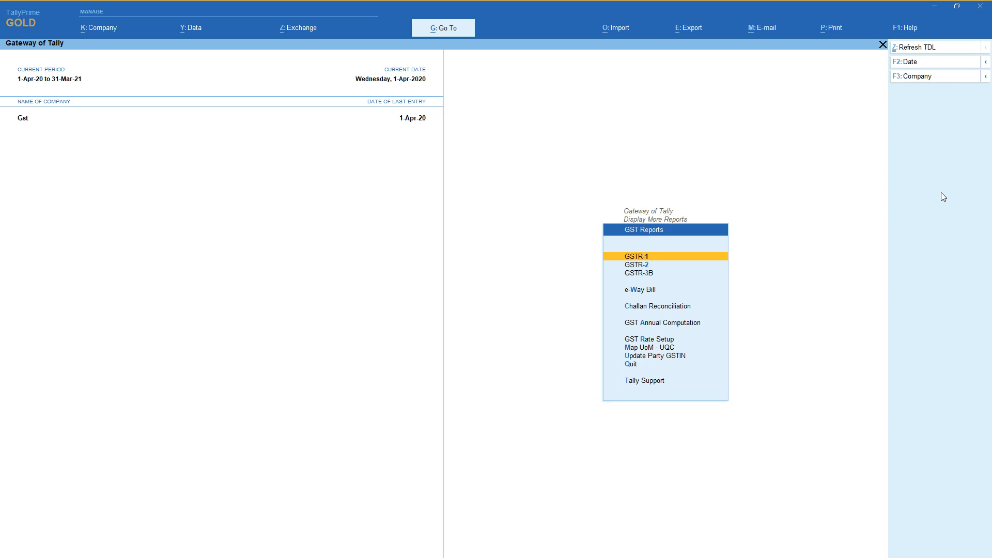
pyautogui.press('Return')
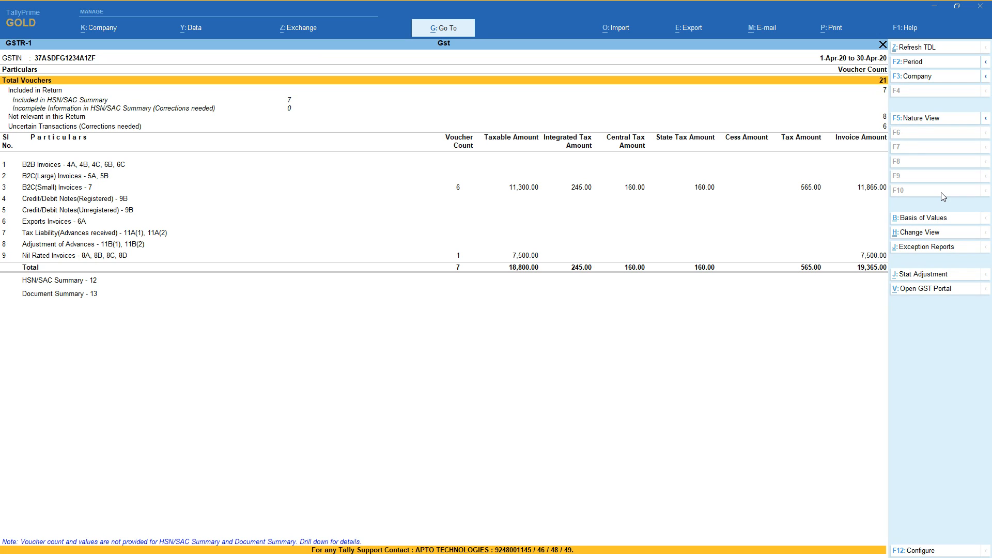
# Review the GSTR-1 voucher count summary and view the register of vouchers not relevant in this return, returning to the summary.
pyautogui.press('Down')
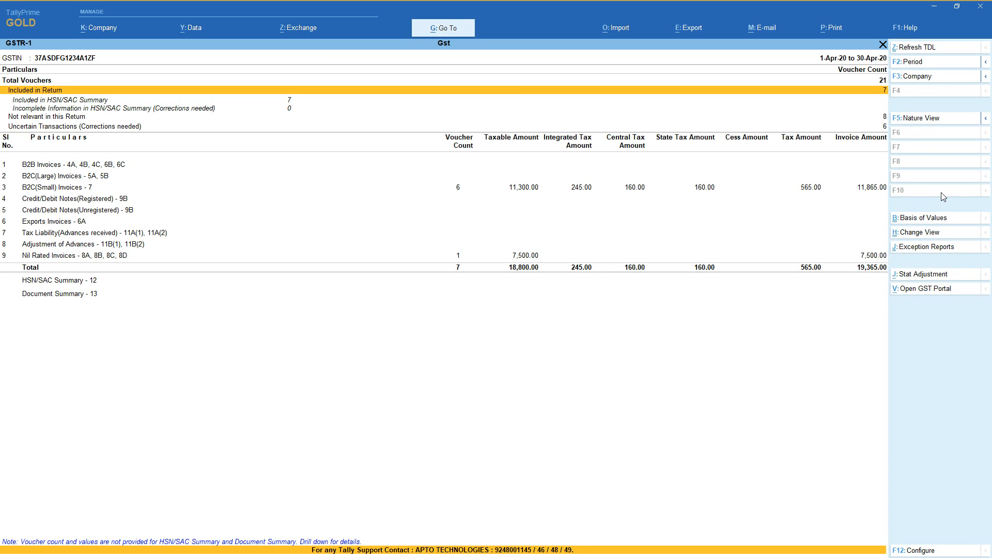
pyautogui.press('Down')
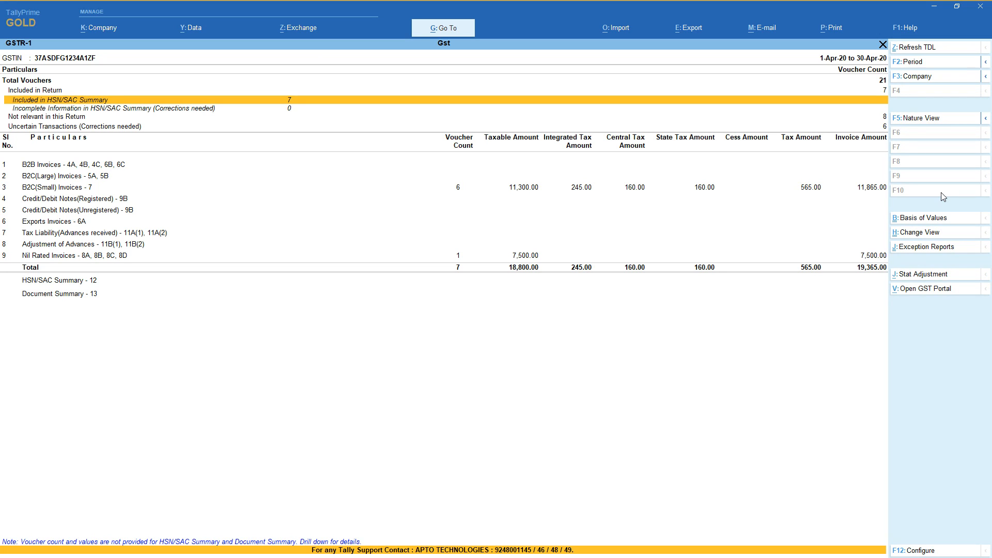
pyautogui.press('Down')
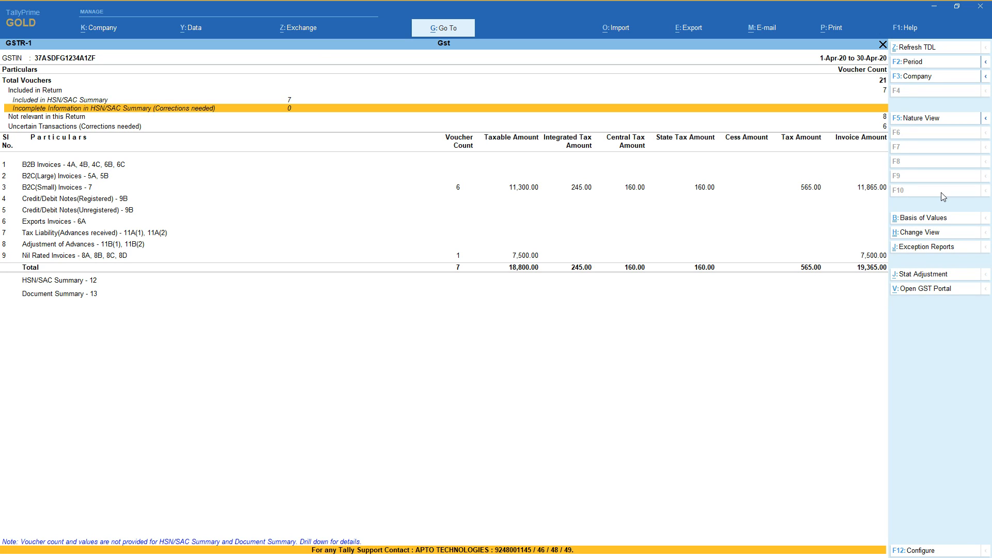
pyautogui.press('Down')
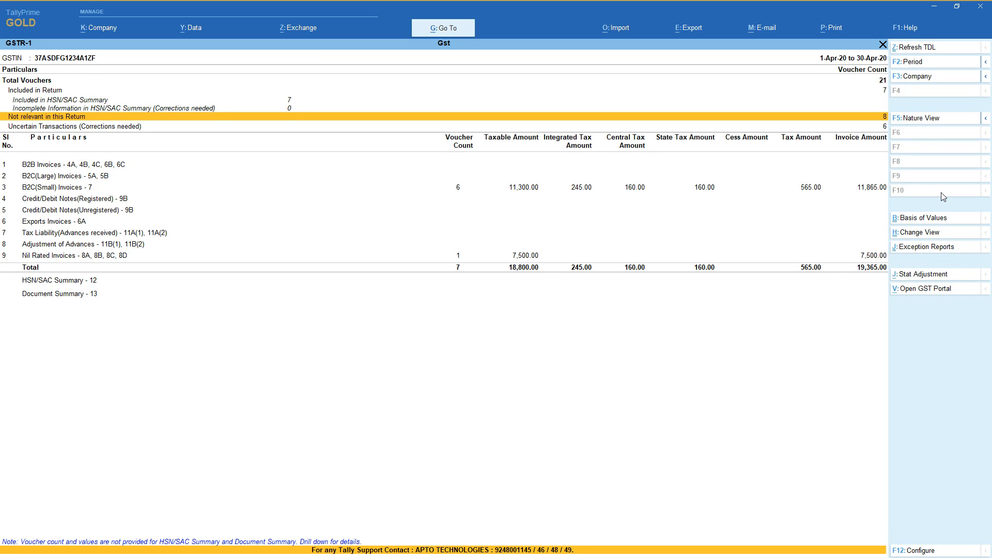
pyautogui.press('Return')
pyautogui.press('Return')
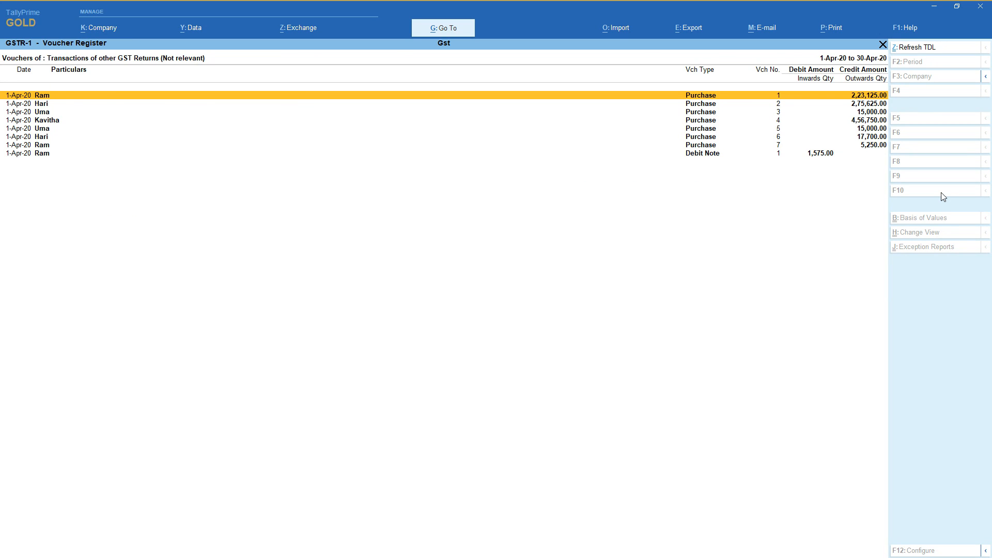
pyautogui.press('Escape')
pyautogui.press('Escape')
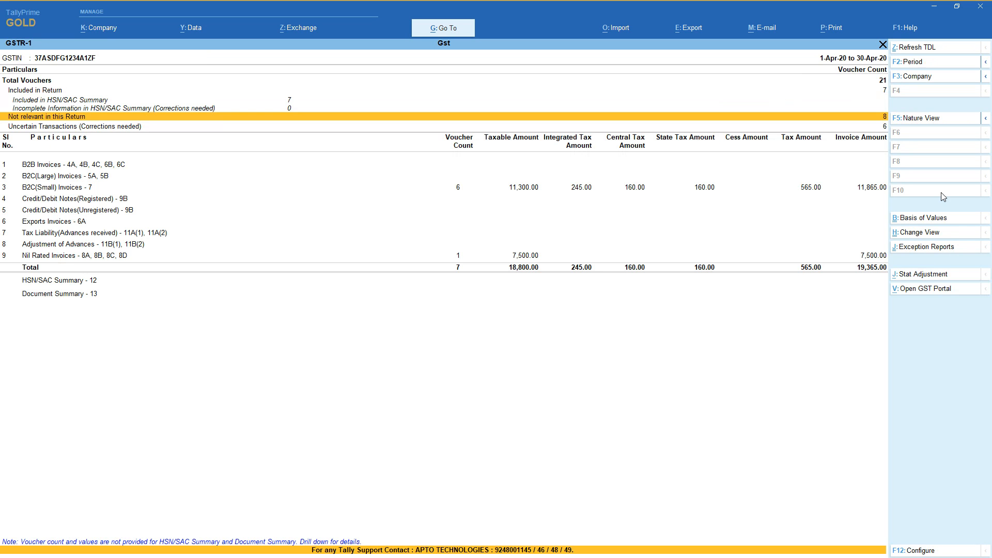
# Inspect the uncertain transactions lacking table-wise details and party A's GSTIN/UIN exception, returning to GSTR-1 without entering a correction.
pyautogui.press('Down')
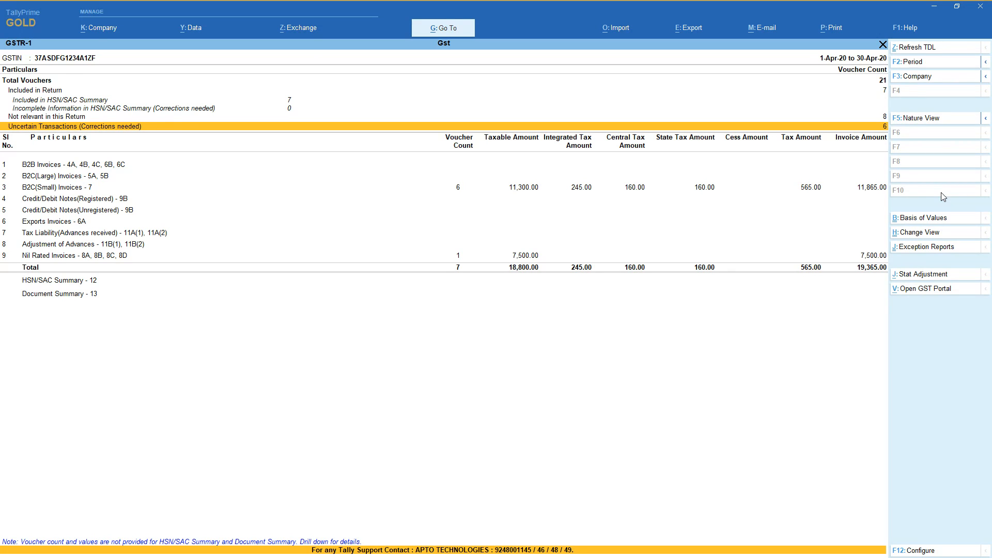
pyautogui.press('Return')
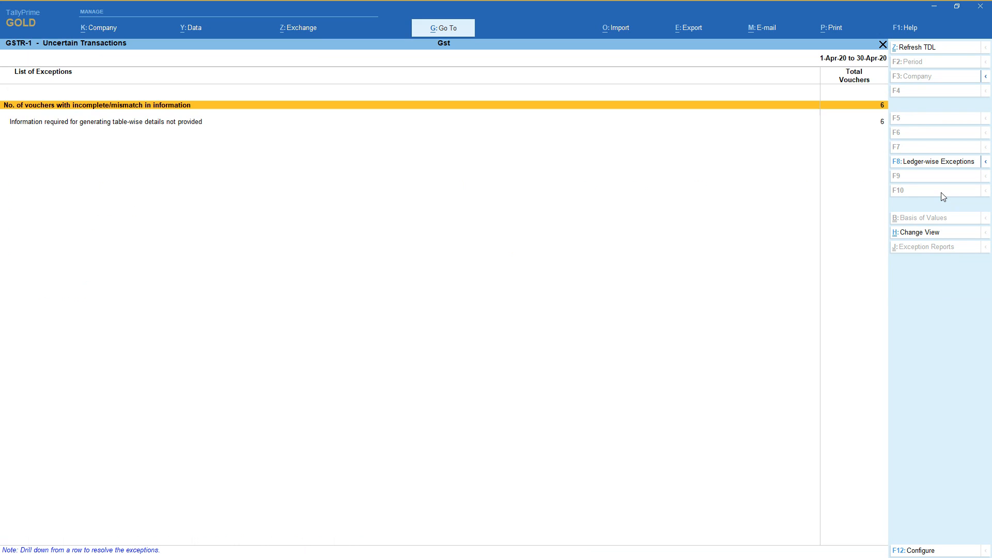
pyautogui.press('Down')
pyautogui.press('Return')
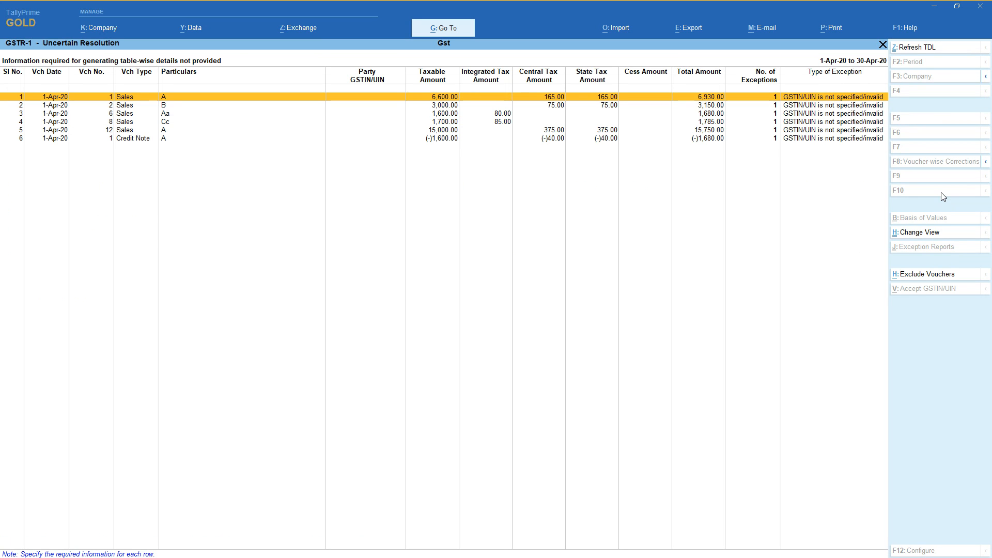
pyautogui.click(838, 101)
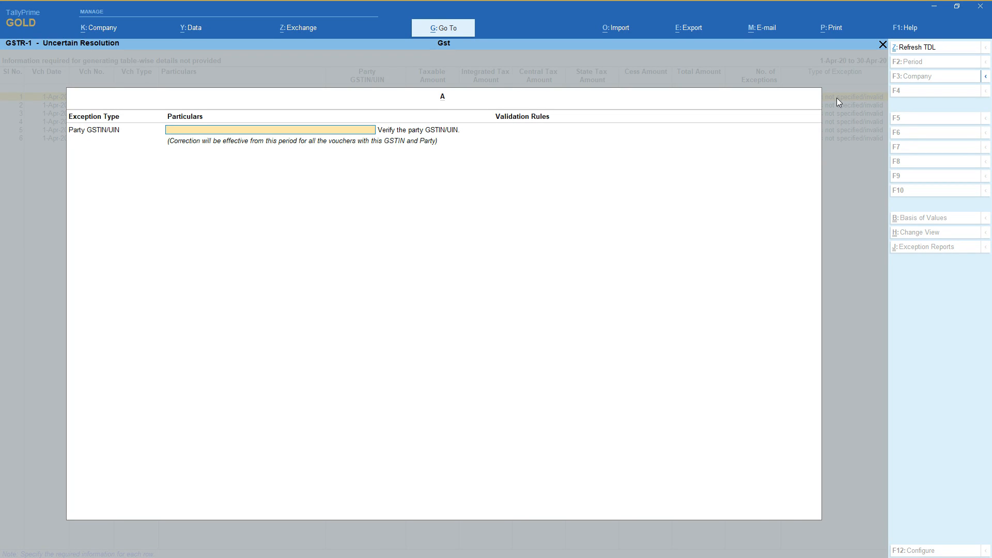
pyautogui.press('Escape')
pyautogui.press('y')
pyautogui.press('Escape')
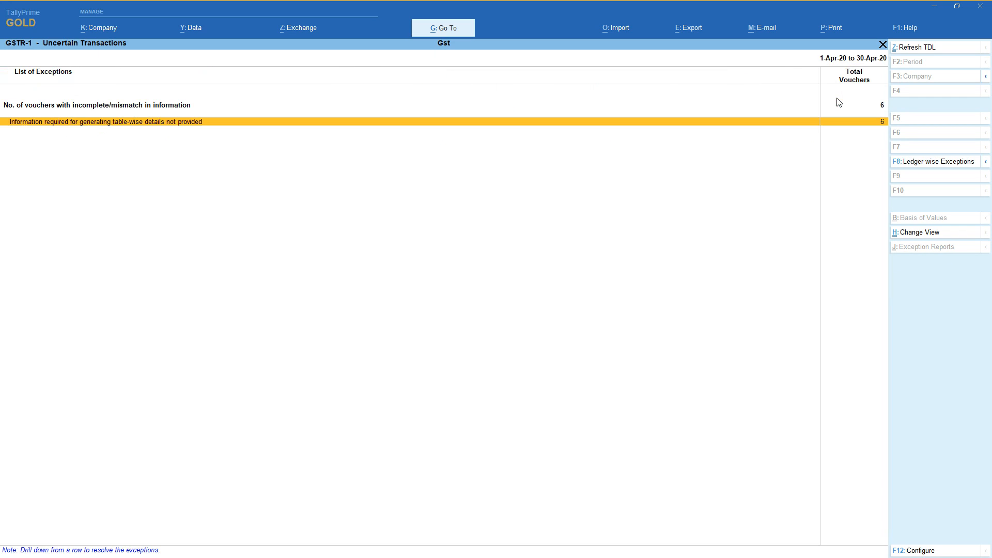
pyautogui.press('Escape')
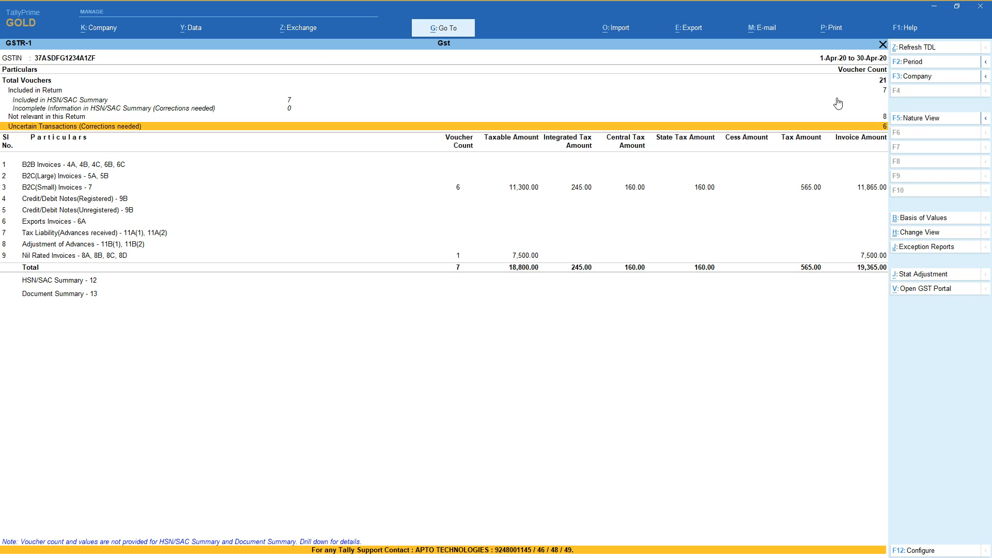
# Examine the B2B, B2C(Large) and B2C(Small) invoice rows of the GSTR-1 return.
pyautogui.press('Down')
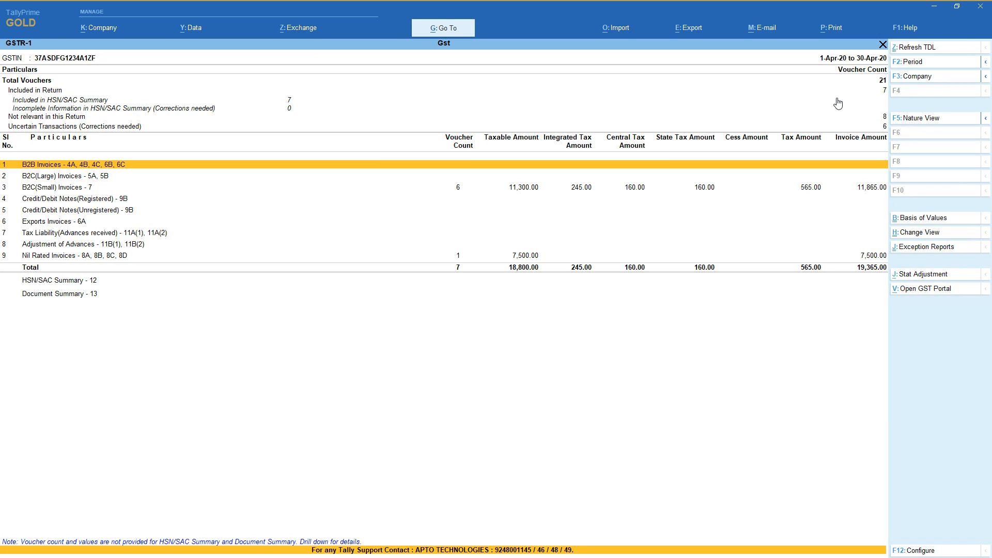
pyautogui.press('Up')
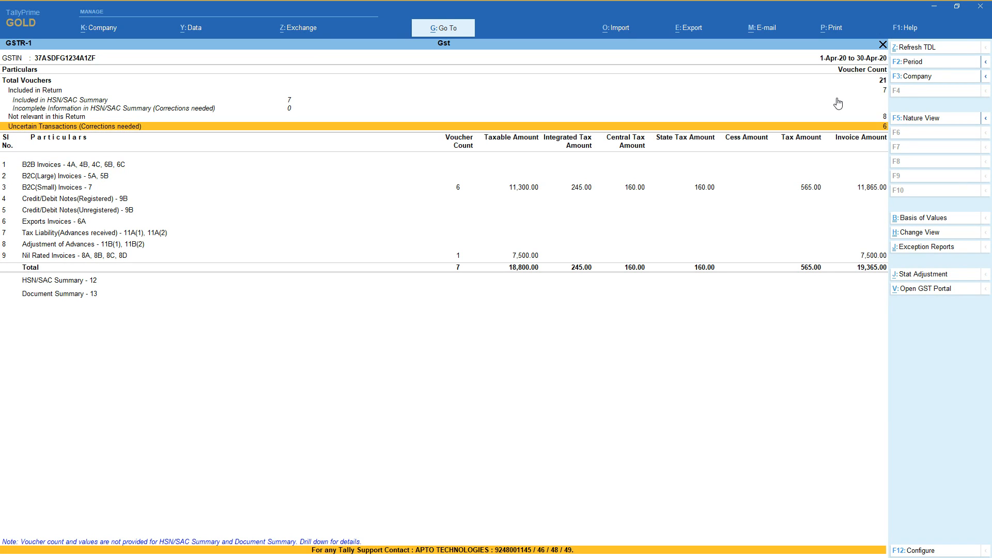
pyautogui.press('Down')
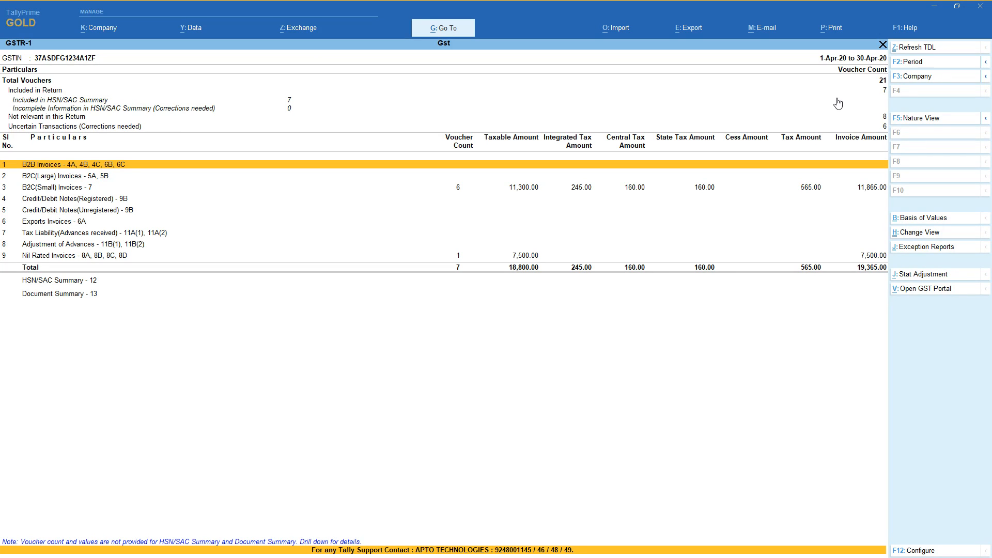
pyautogui.press('Down')
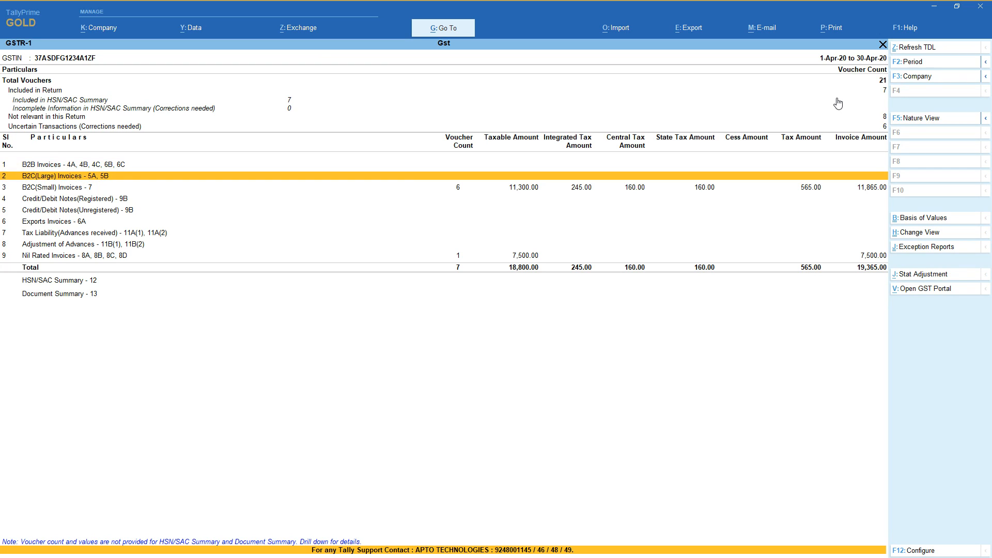
pyautogui.press('Down')
pyautogui.press('Up')
pyautogui.press('Down')
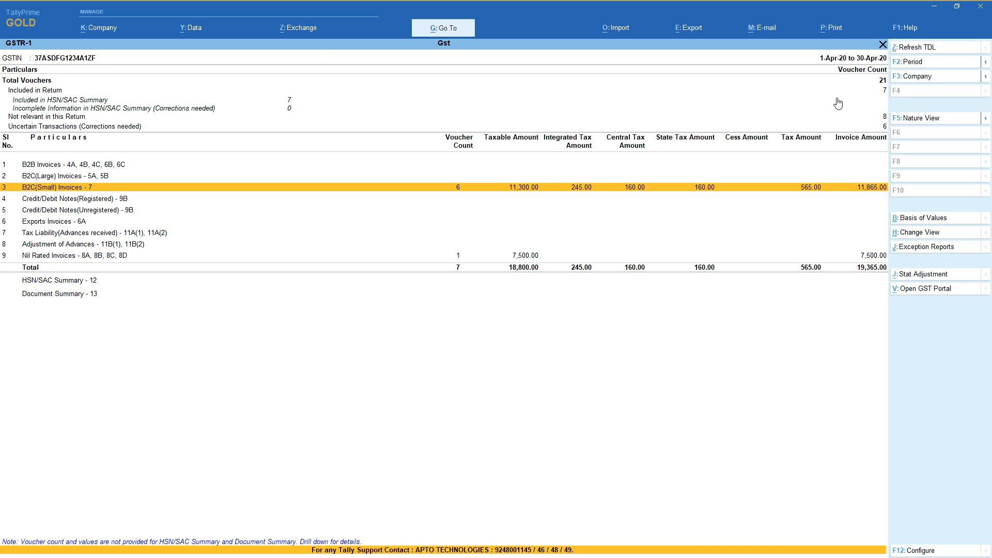
pyautogui.press('Up')
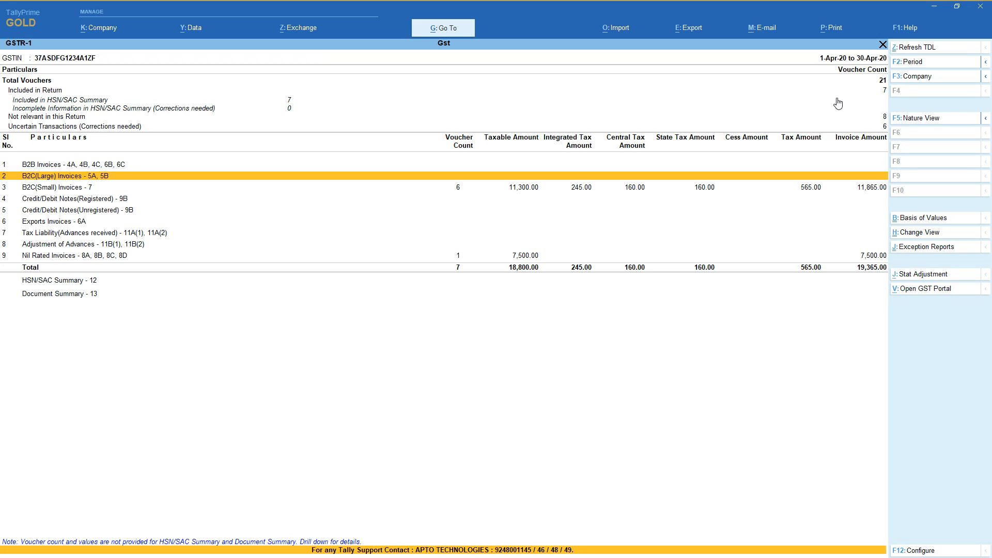
pyautogui.press('Down')
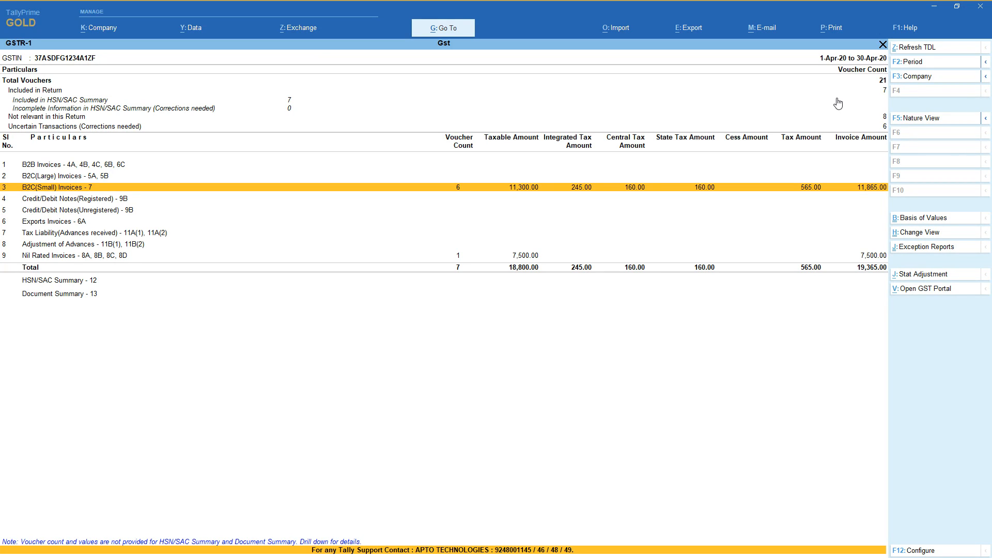
# View the B2C(Small) invoice vouchers for Andhra Pradesh and Karnataka and return to the GSTR-1 summary.
pyautogui.press('Return')
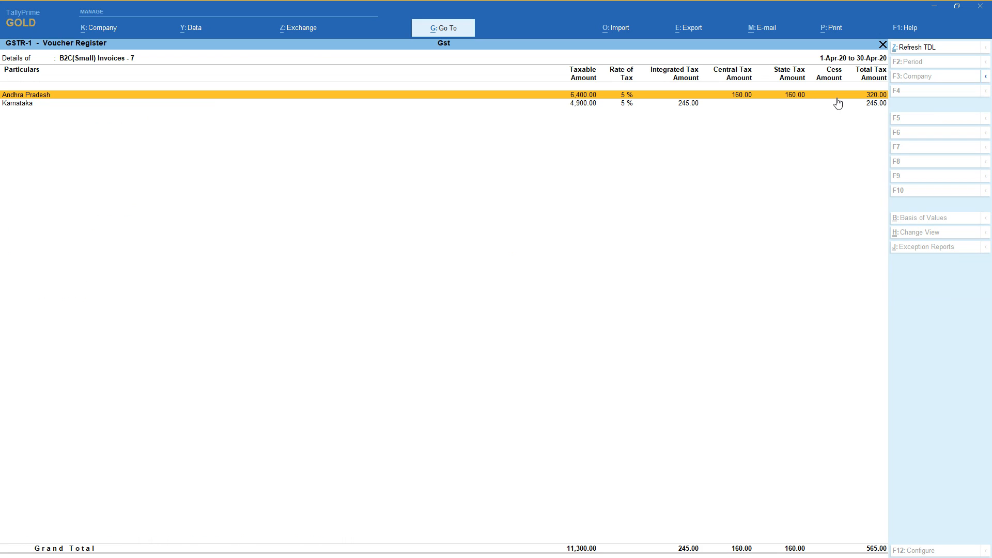
pyautogui.press('Return')
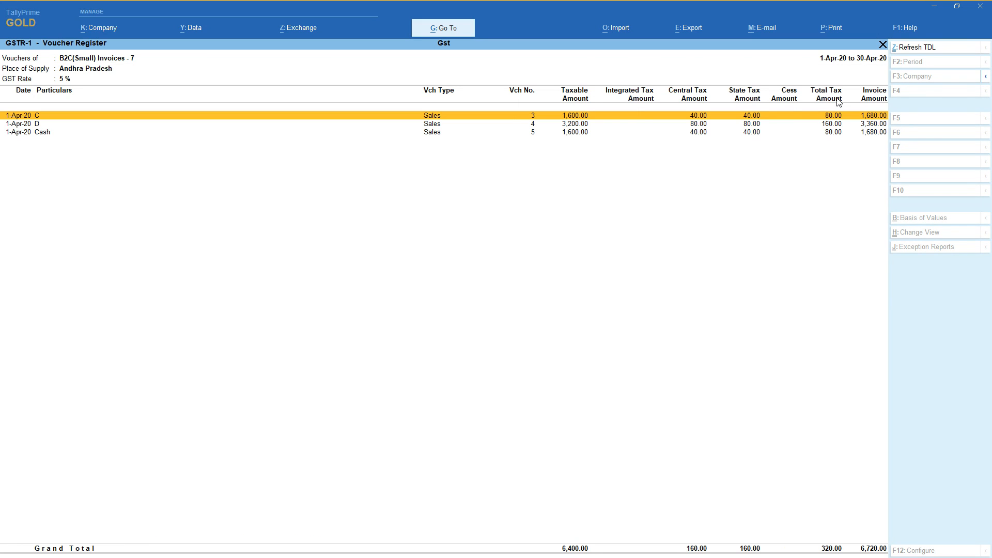
pyautogui.press('Escape')
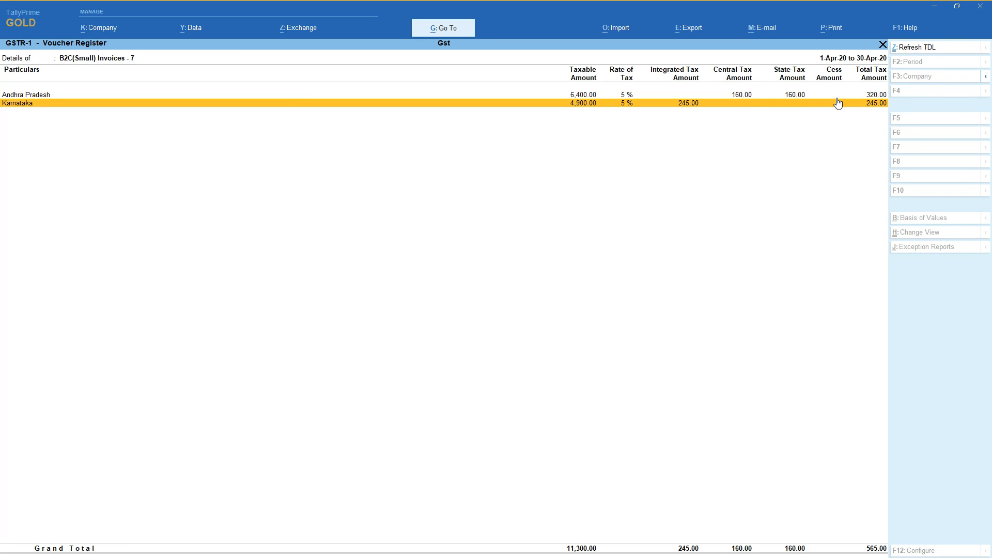
pyautogui.press('Return')
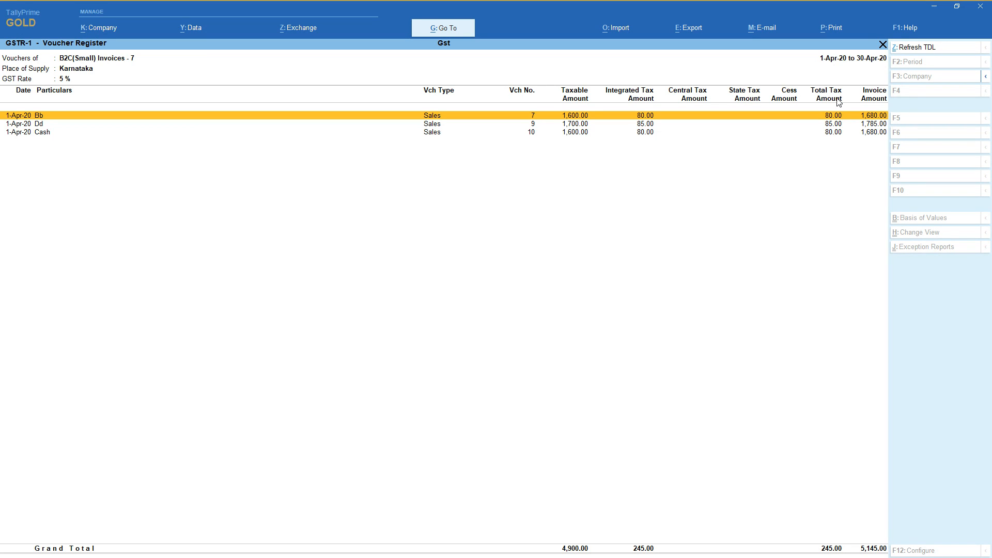
pyautogui.press('Escape')
pyautogui.press('Escape')
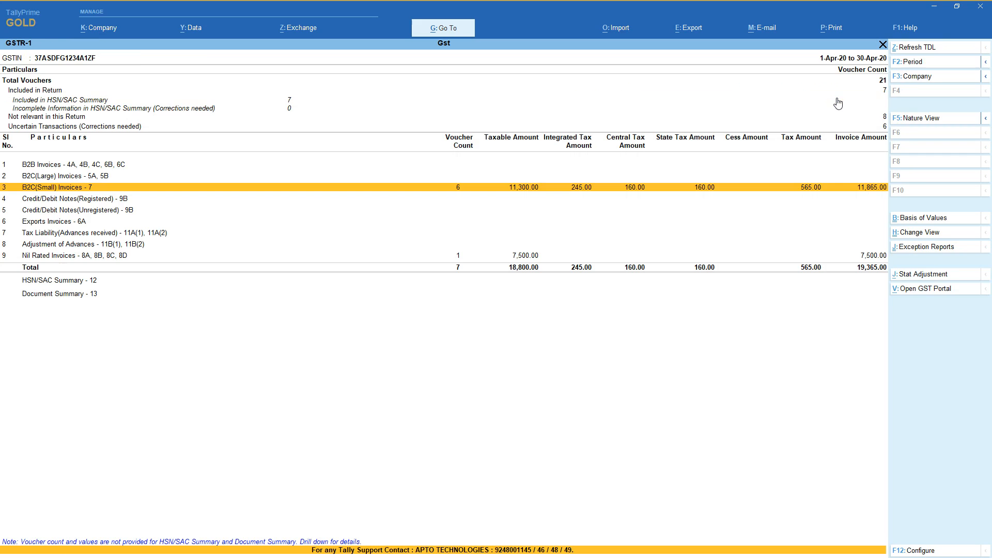
# Check the credit note among the uncertain transactions with incomplete or mismatched information and return to the GSTR-1 summary.
pyautogui.press('Down')
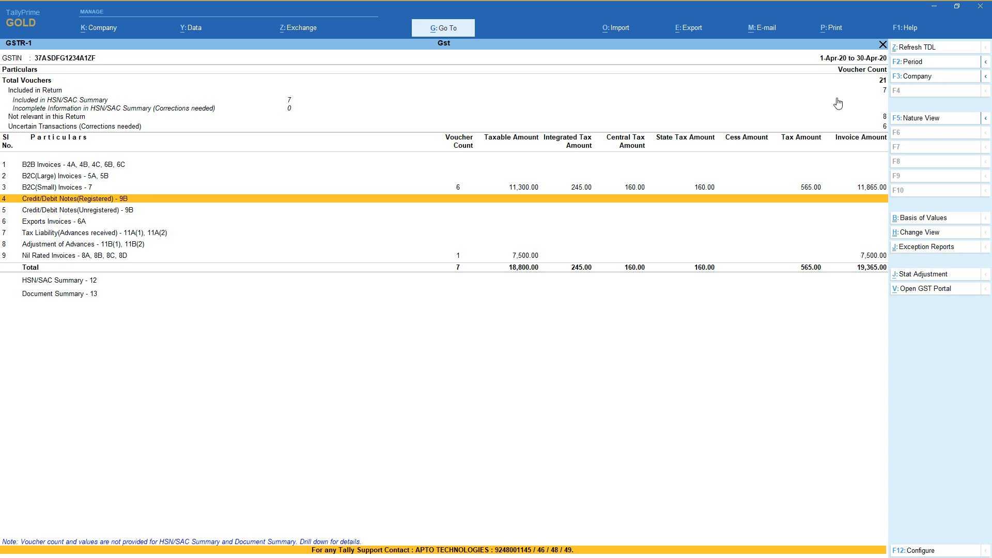
pyautogui.press('Up')
pyautogui.press('Up')
pyautogui.press('Up')
pyautogui.press('Up')
pyautogui.press('Up')
pyautogui.press('Down')
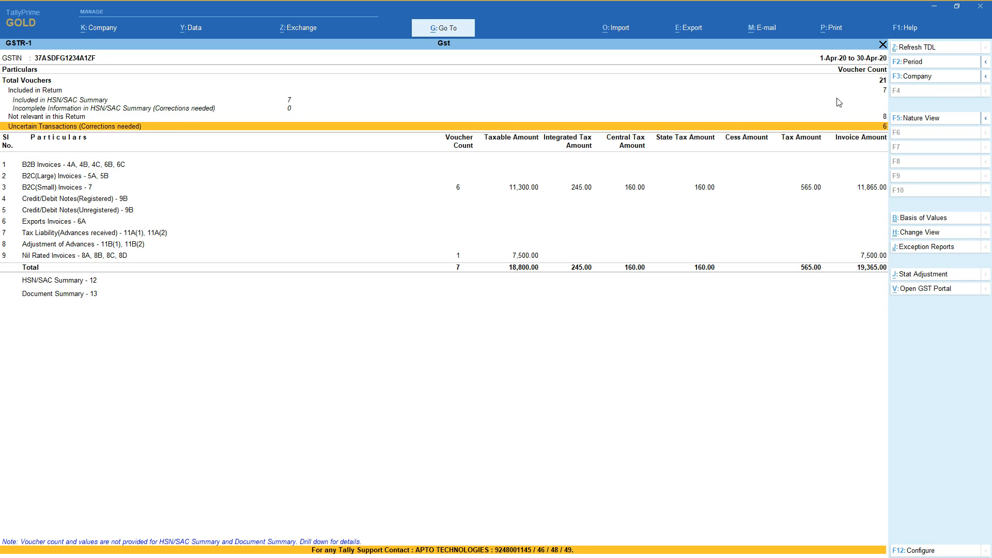
pyautogui.press('Return')
pyautogui.press('Return')
pyautogui.press('Down')
pyautogui.press('Down')
# Go through the remaining GSTR-1 rows from the registered and unregistered credit/debit notes to the nil rated invoices.
pyautogui.press('Down')
pyautogui.press('Down')
pyautogui.press('Down')
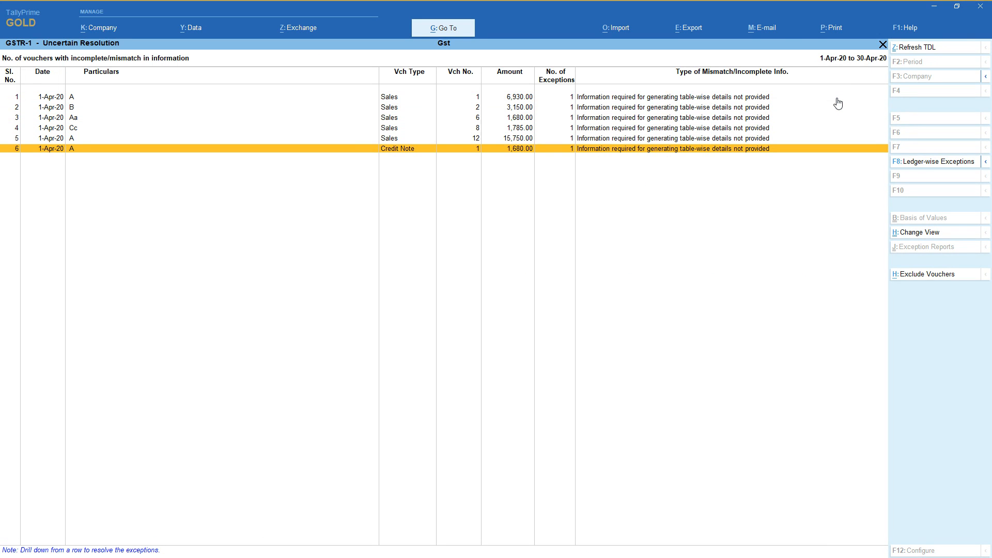
pyautogui.press('Escape')
pyautogui.press('Escape')
pyautogui.press('Down')
pyautogui.press('Down')
pyautogui.press('Down')
pyautogui.press('Down')
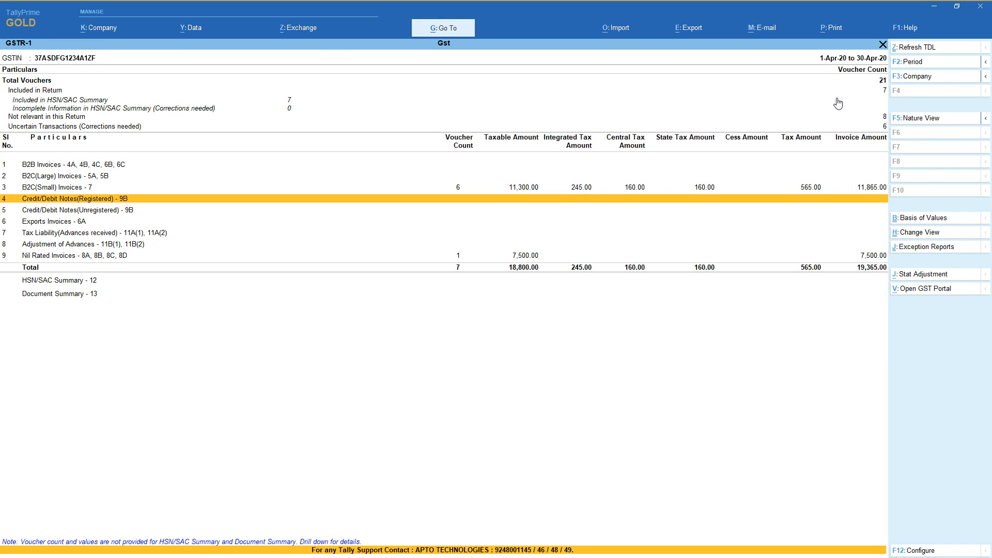
pyautogui.press('Down')
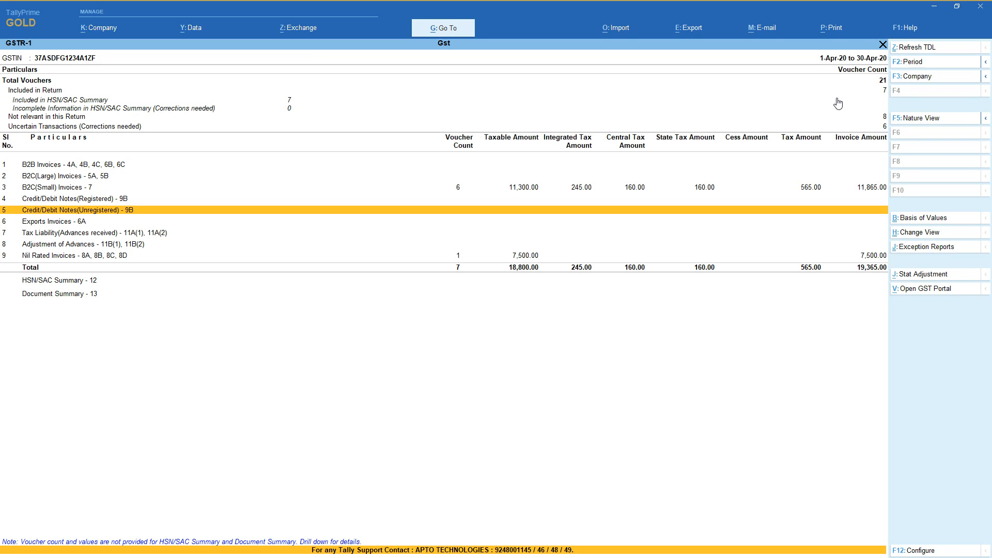
pyautogui.press('Down')
pyautogui.press('Down')
pyautogui.press('Down')
pyautogui.press('Down')
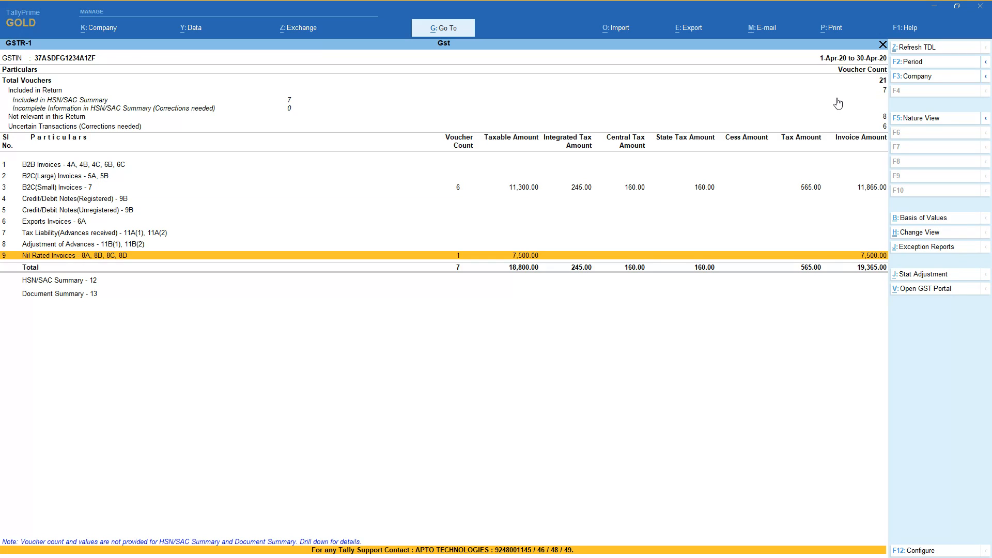
# View the nil rated invoice vouchers for intra-state supplies to registered persons and return to the GSTR-1 summary.
pyautogui.press('Return')
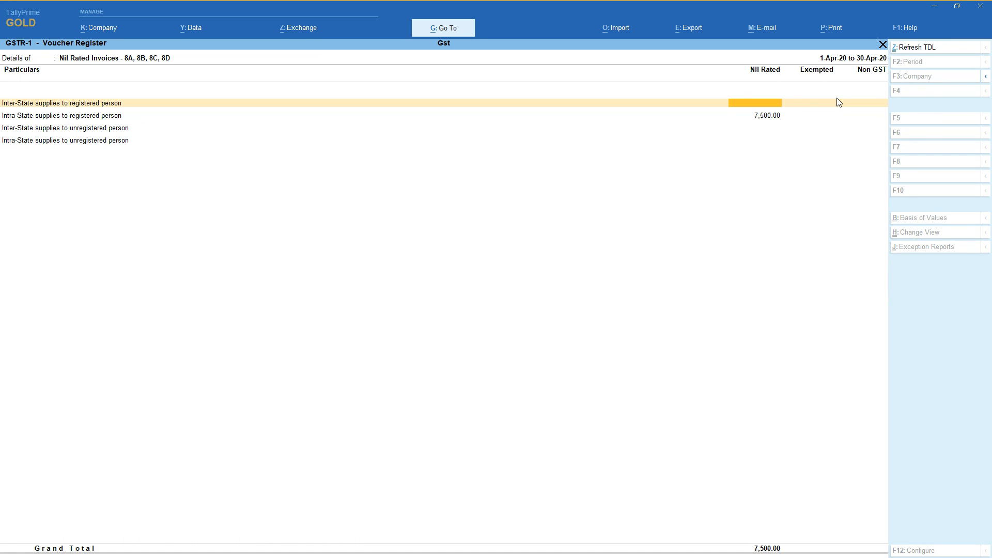
pyautogui.press('Down')
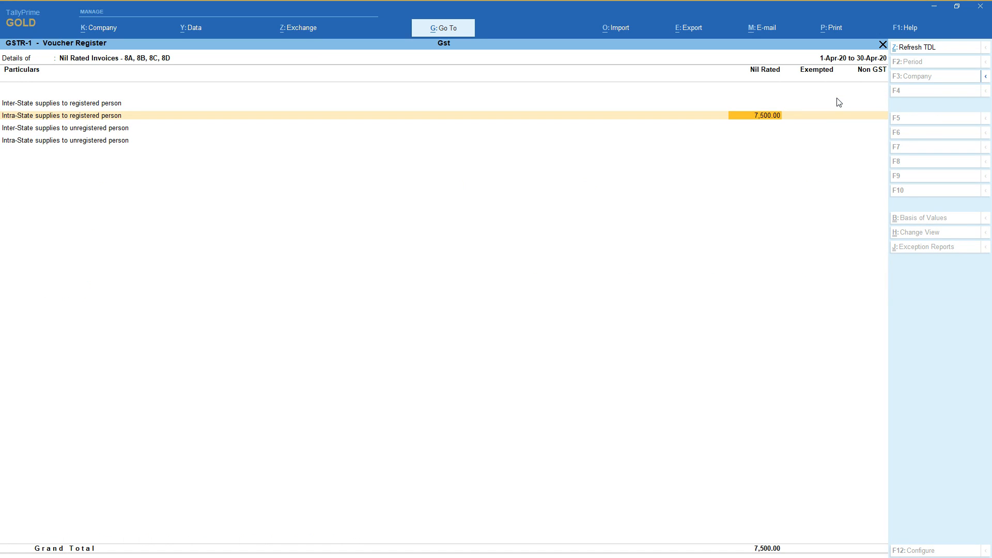
pyautogui.press('Return')
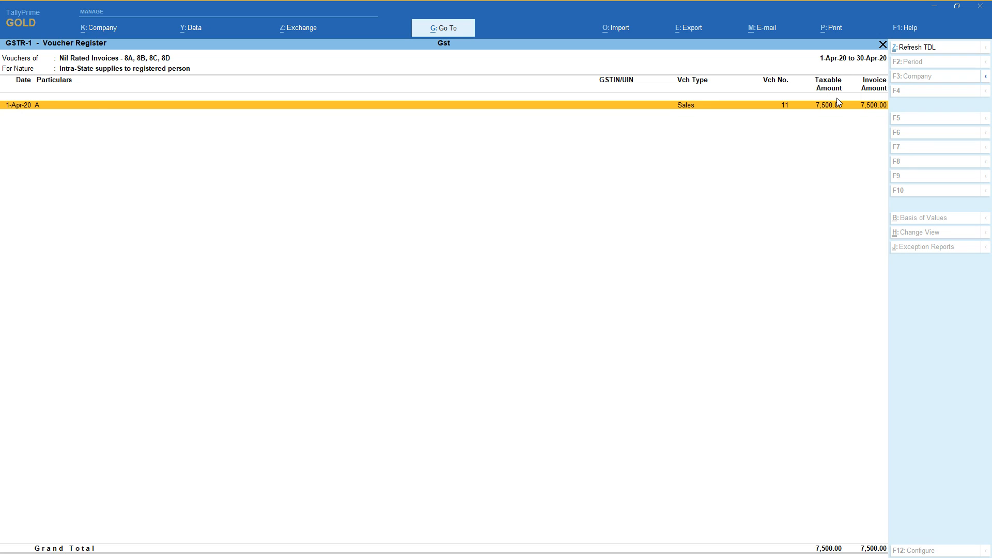
pyautogui.press('Escape')
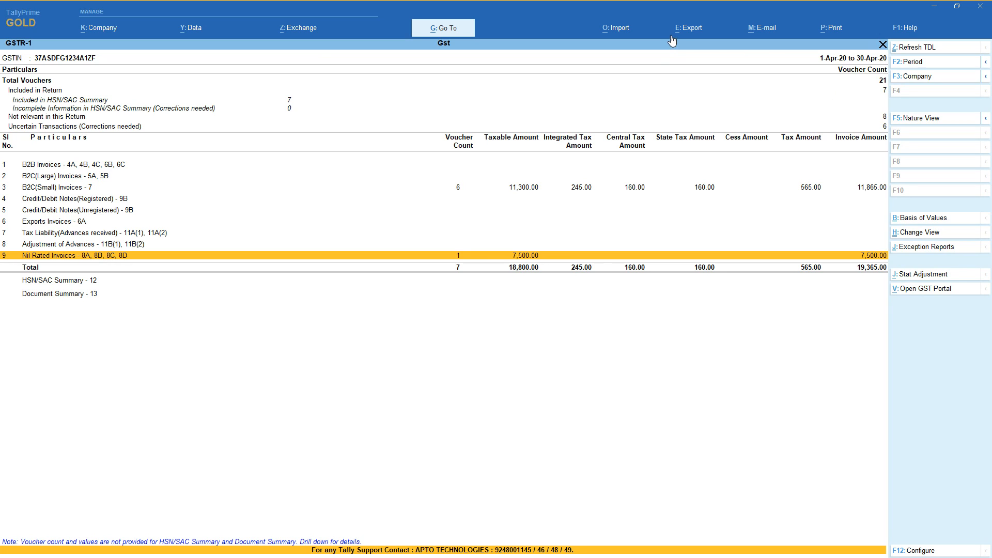
# View the export options for the GSTR-1 return, including E-Return, and go back to the GST reports.
pyautogui.click(698, 31)
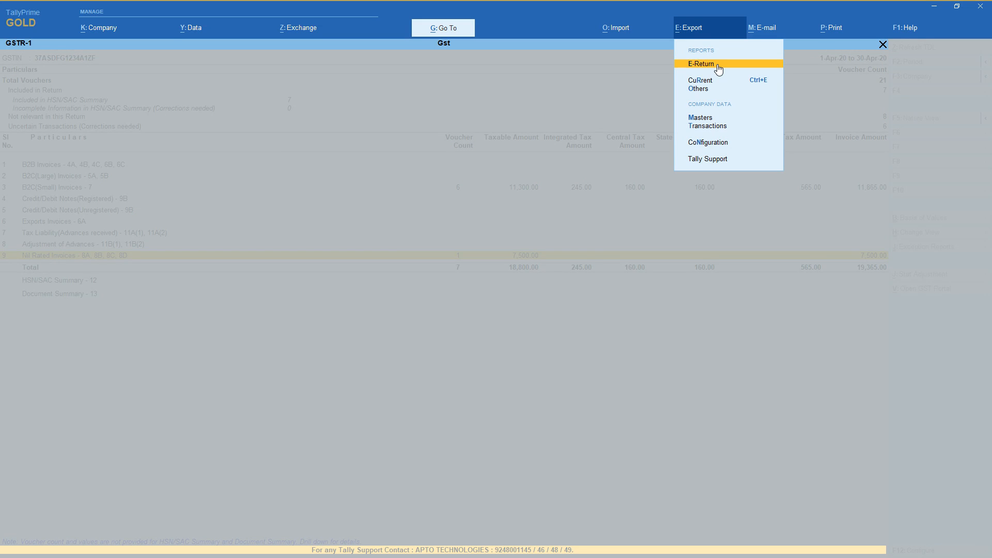
pyautogui.press('Escape')
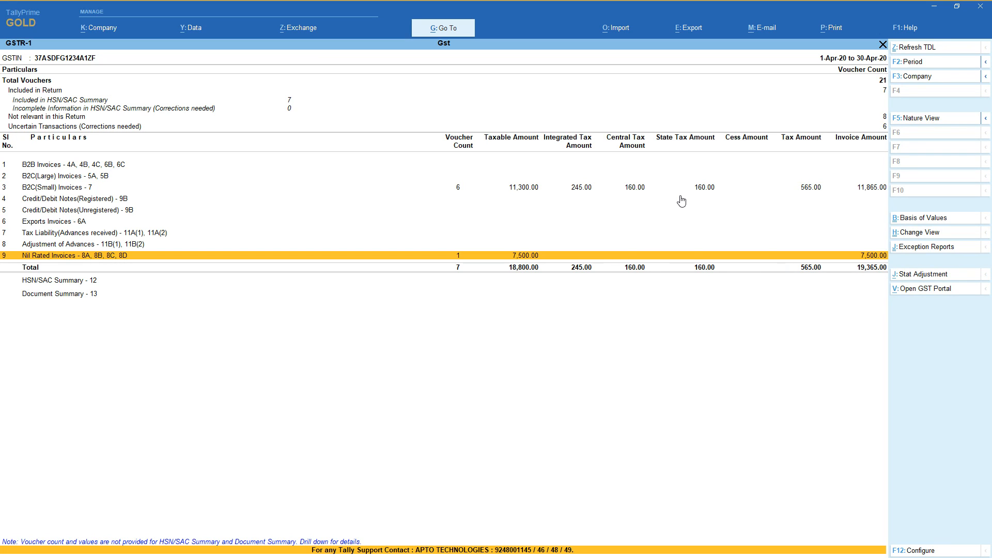
pyautogui.press('Escape')
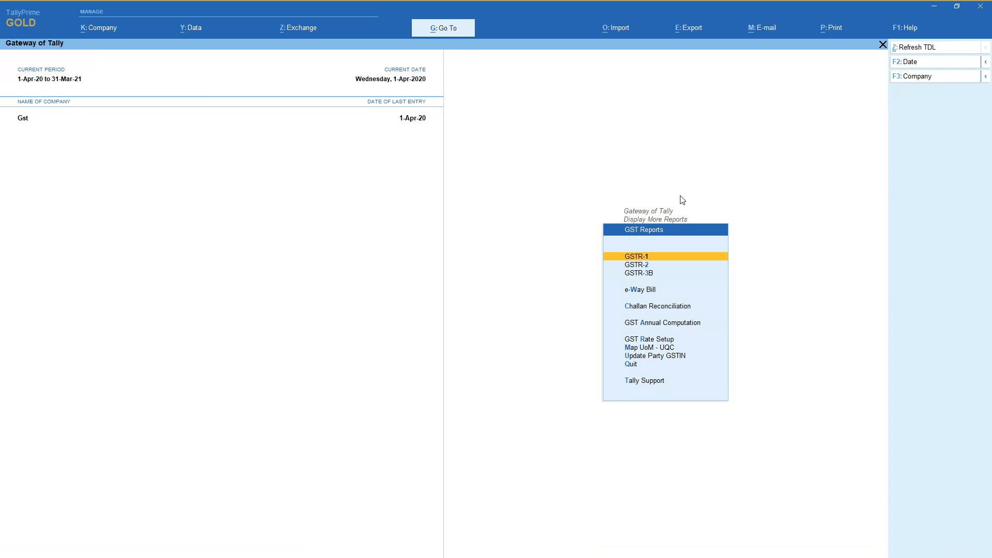
# Reopen the GSTR-1 return and check the B2C(Large) Invoices row.
pyautogui.press('Return')
pyautogui.press('Down')
pyautogui.press('Down')
pyautogui.press('Down')
pyautogui.press('Down')
pyautogui.press('Down')
pyautogui.press('Down')
pyautogui.press('Down')
pyautogui.press('Up')
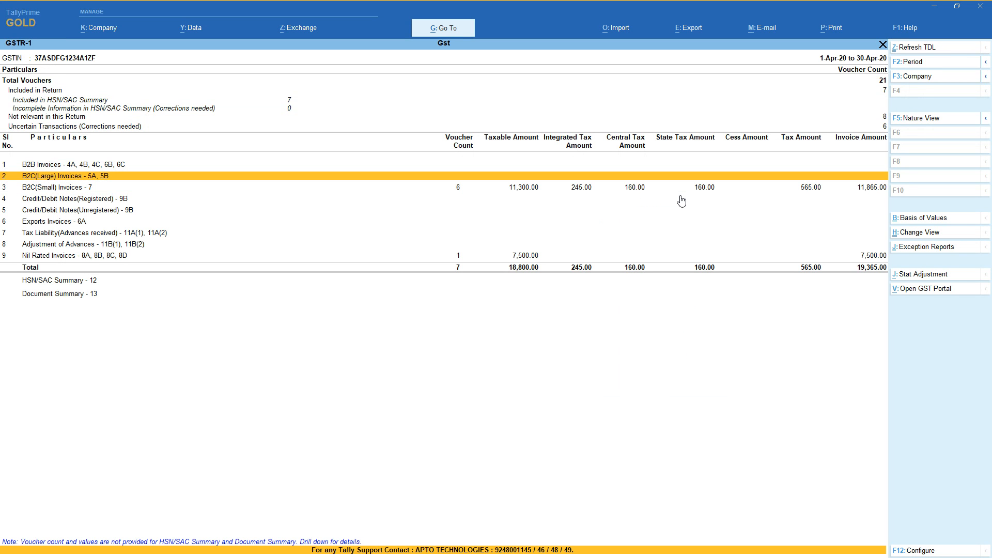
# Leave the GSTR-1 return and start a new sales voucher.
pyautogui.press('Escape')
pyautogui.press('Escape')
pyautogui.press('Escape')
pyautogui.press('Up')
pyautogui.press('Up')
pyautogui.press('Up')
pyautogui.press('Up')
pyautogui.press('Up')
pyautogui.press('Up')
pyautogui.press('Up')
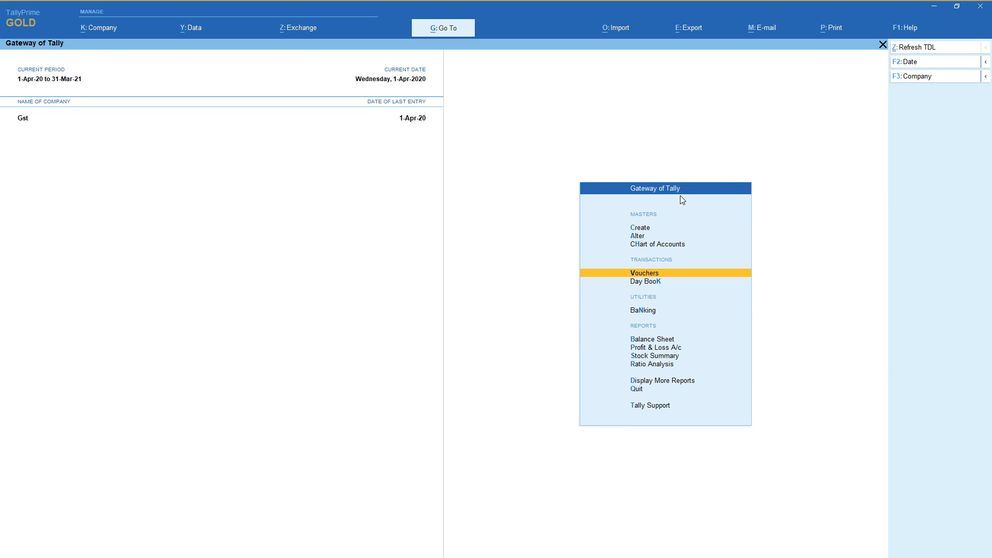
pyautogui.press('Return')
pyautogui.press('F8')
# Set the voucher's party to Cash and the sales ledger to Sales, keeping the default dispatch and party details.
pyautogui.press('Down')
pyautogui.press('Down')
pyautogui.press('Down')
pyautogui.press('Down')
pyautogui.press('Down')
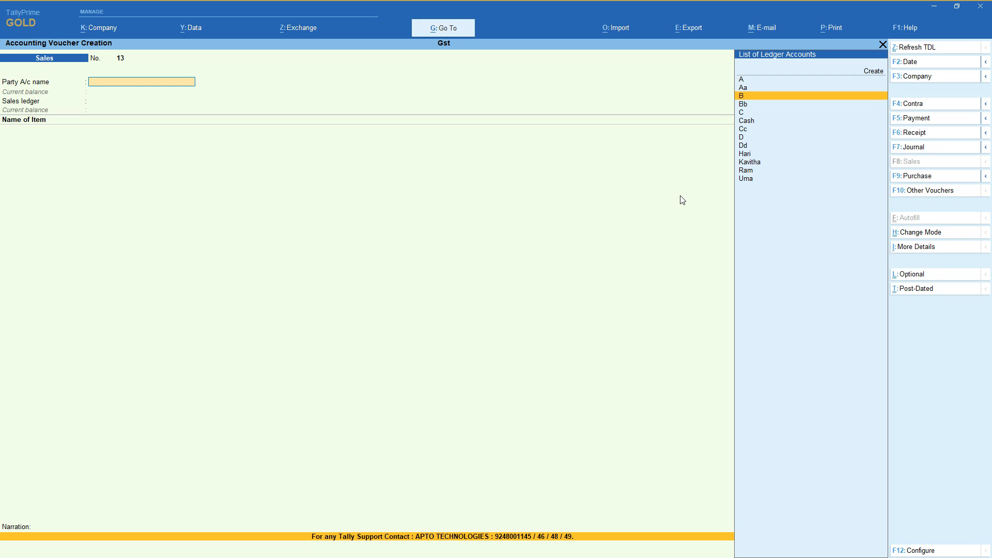
pyautogui.press('Return')
pyautogui.press('Return')
pyautogui.press('Return')
pyautogui.press('Return')
pyautogui.press('Return')
pyautogui.press('Return')
pyautogui.press('Return')
pyautogui.press('Return')
pyautogui.press('Return')
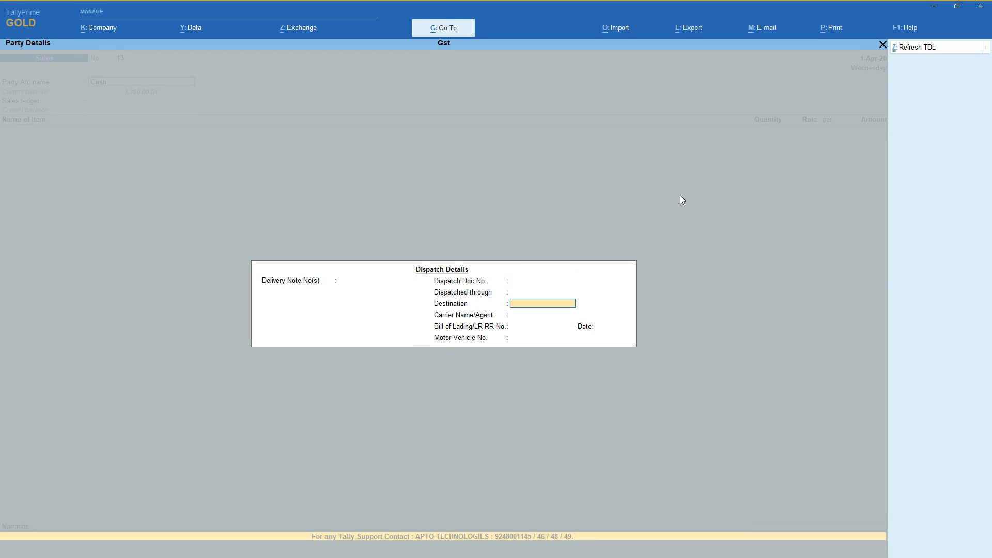
pyautogui.press('Return')
pyautogui.press('Return')
pyautogui.press('Return')
pyautogui.press('Return')
pyautogui.press('Return')
pyautogui.press('Return')
pyautogui.press('Return')
pyautogui.press('Return')
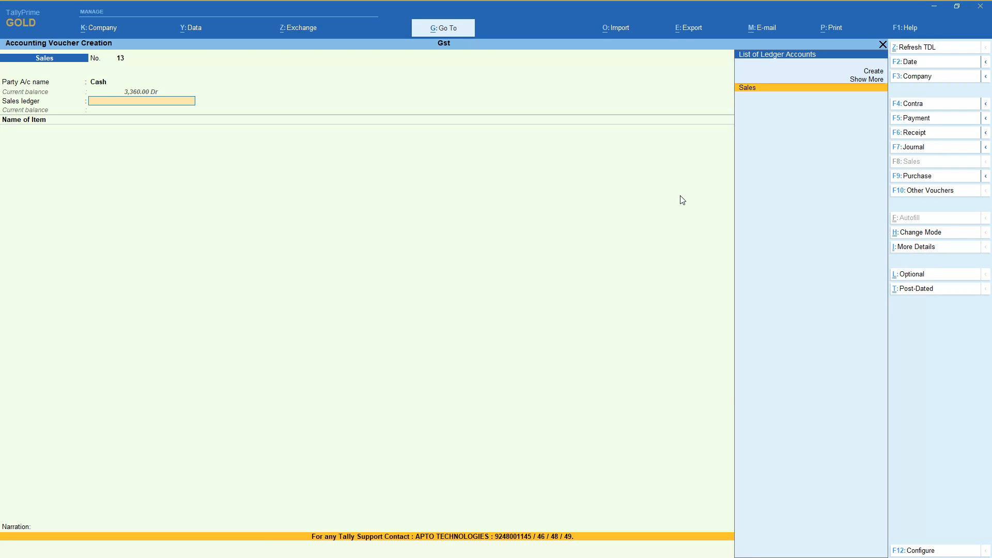
pyautogui.press('Return')
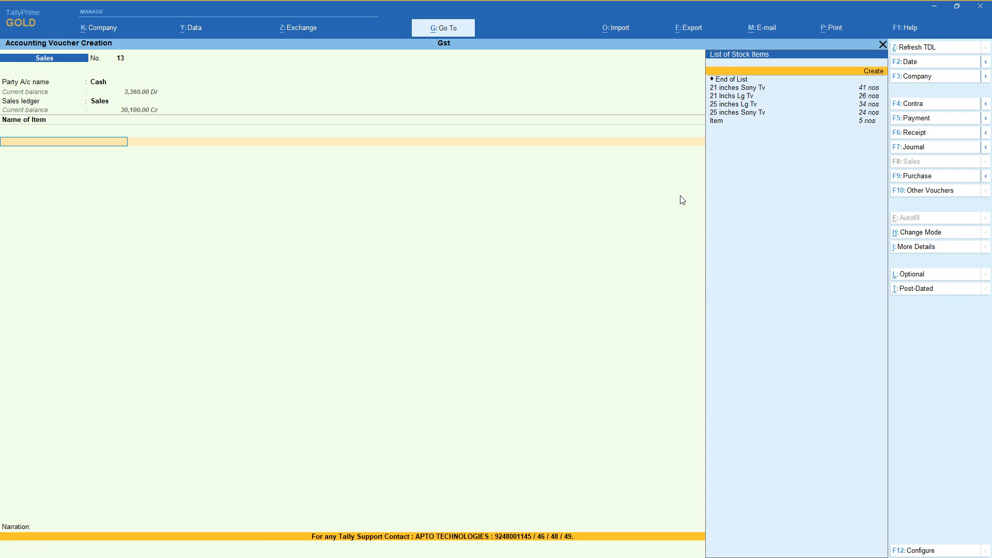
# Enter the stock item 25 inches Lg Tv with a quantity of 20 nos at a rate of 12,000.
pyautogui.press('Down')
pyautogui.press('Down')
pyautogui.press('Down')
pyautogui.press('Return')
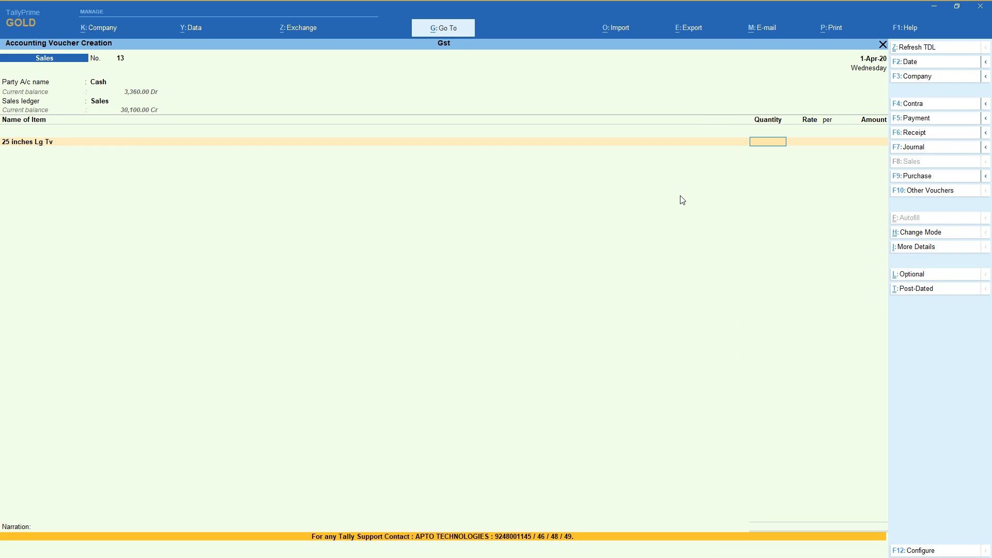
pyautogui.write('15')
pyautogui.press('Return')
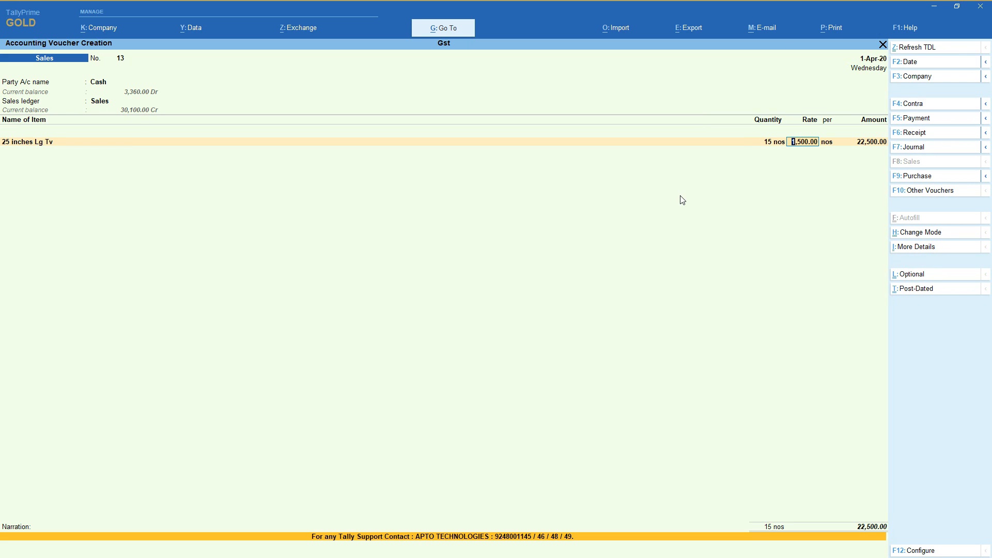
pyautogui.write('12000')
pyautogui.press('Return')
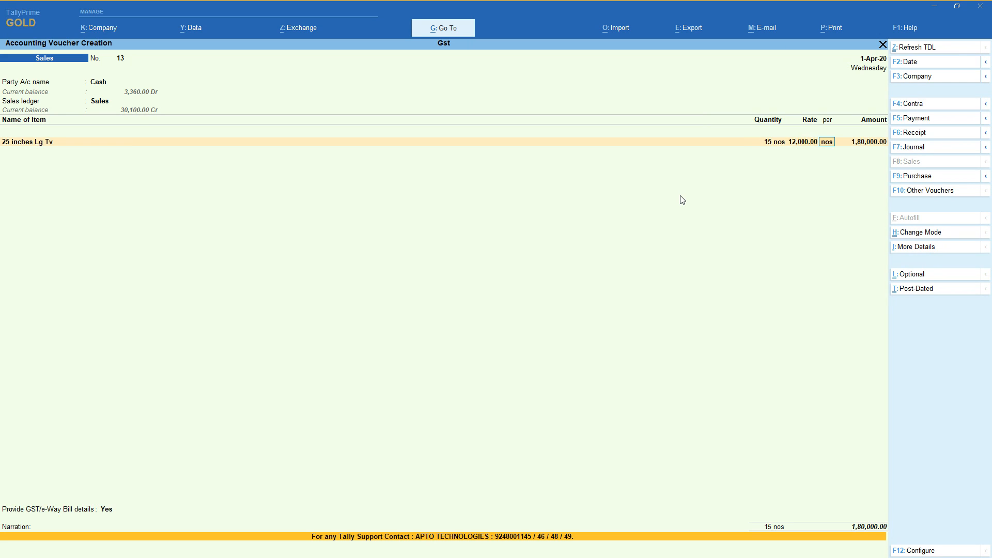
pyautogui.press('BackSpace')
pyautogui.press('BackSpace')
pyautogui.write('20')
pyautogui.press('Return')
# Add the Cgst and Sgst tax ledgers below the 25 inches Lg Tv item.
pyautogui.press('Return')
pyautogui.press('Return')
pyautogui.press('Return')
pyautogui.press('Return')
pyautogui.write('c')
pyautogui.press('Return')
pyautogui.press('Return')
pyautogui.write('sg')
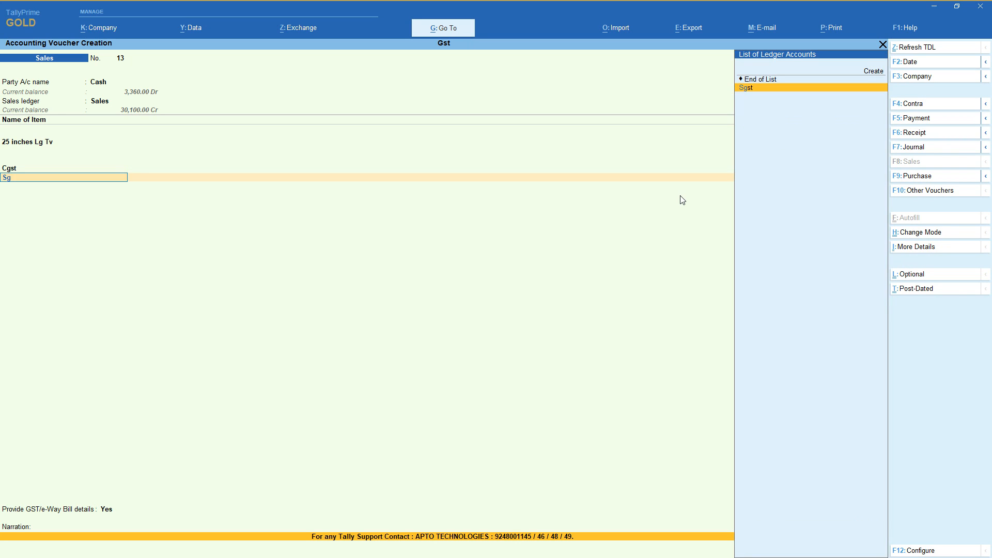
pyautogui.press('Return')
# Set the GST/e-Way Bill details option to No and save the sales voucher.
pyautogui.press('Return')
pyautogui.press('Return')
pyautogui.write('n')
pyautogui.press('Return')
pyautogui.press('Return')
pyautogui.press('Return')
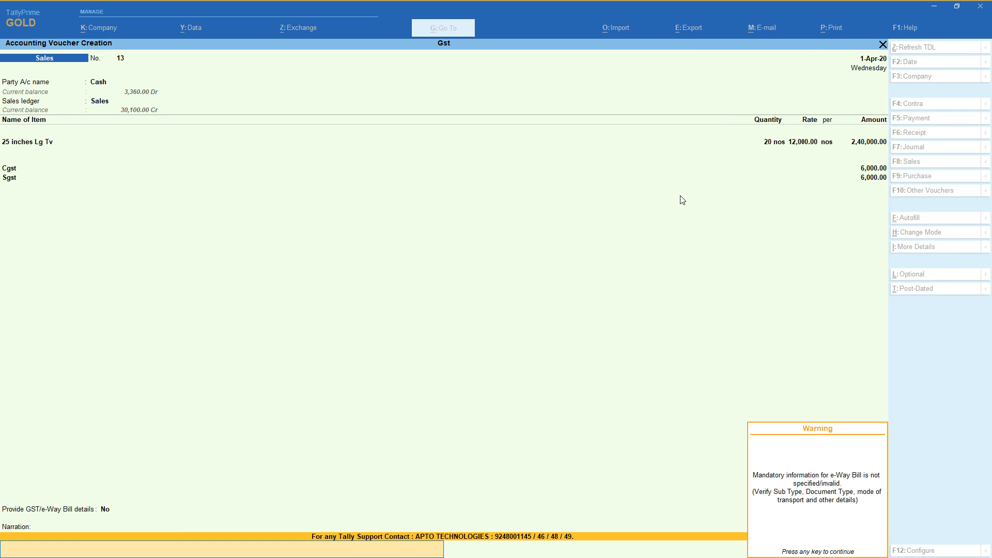
pyautogui.press('Return')
pyautogui.press('Return')
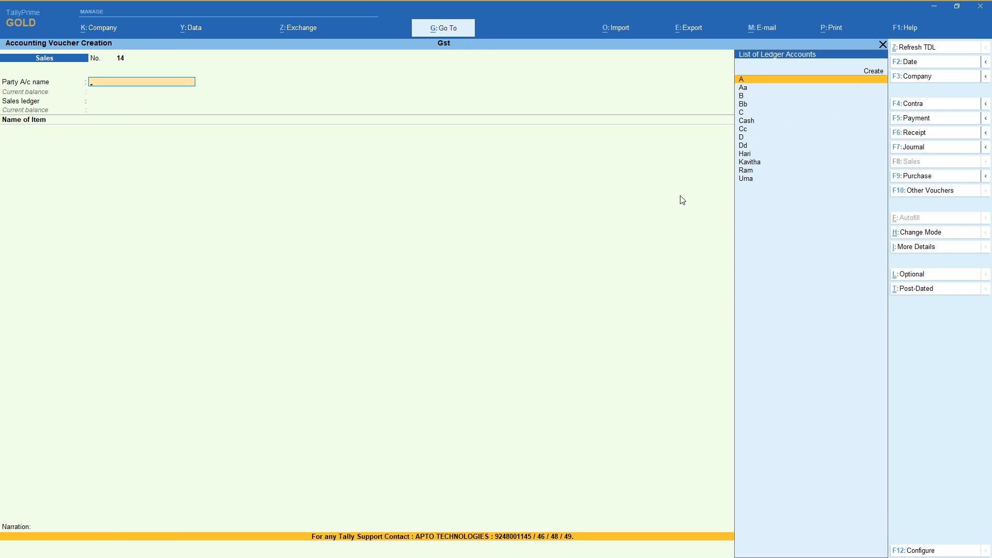
# Choose Cash as the party of the new sales voucher, leave the dispatch details blank and proceed to the party details.
pyautogui.write('k')
pyautogui.press('BackSpace')
pyautogui.write('ca')
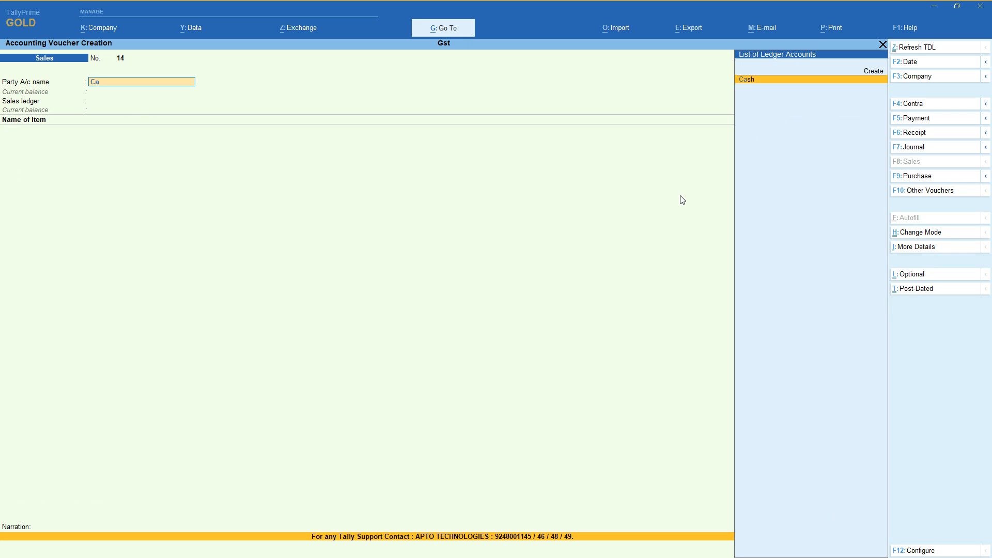
pyautogui.press('Return')
pyautogui.press('Return')
pyautogui.press('Return')
pyautogui.press('Return')
pyautogui.press('Return')
pyautogui.press('Return')
pyautogui.press('Return')
pyautogui.press('Return')
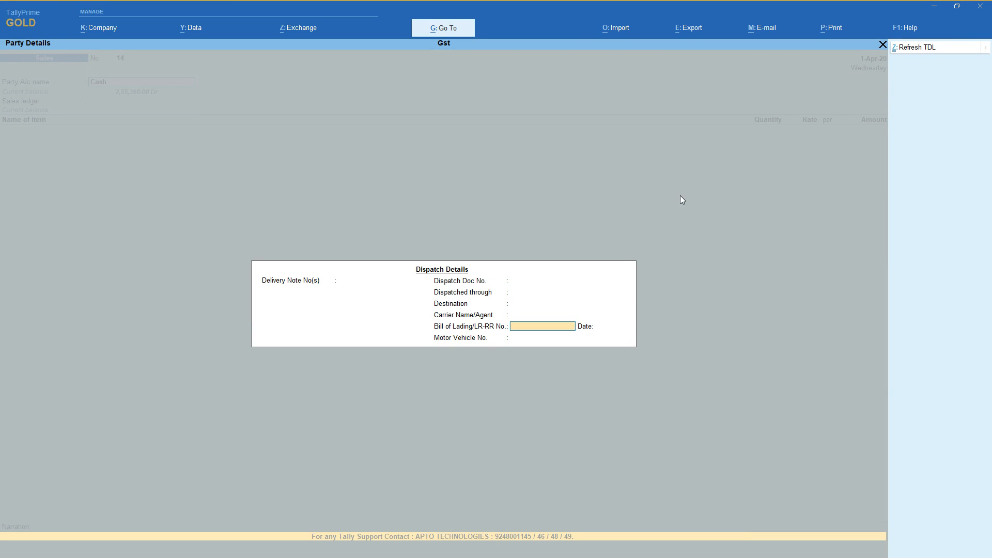
pyautogui.press('Return')
pyautogui.press('Return')
pyautogui.press('Return')
pyautogui.press('Return')
pyautogui.press('Return')
pyautogui.press('Return')
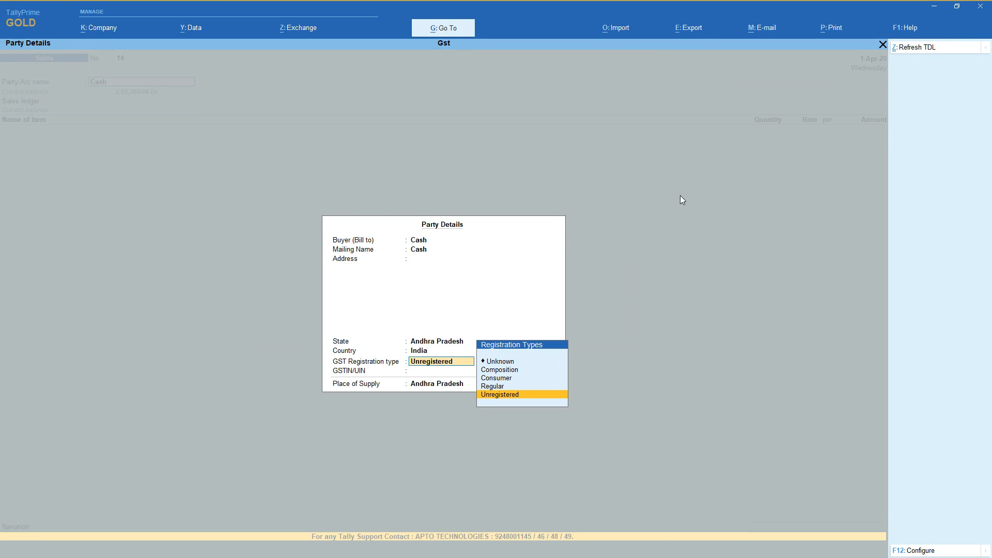
# Change the party's state to Karnataka and the GST registration type to Consumer, keeping Sales as the sales ledger.
pyautogui.press('BackSpace')
pyautogui.write('k')
pyautogui.press('BackSpace')
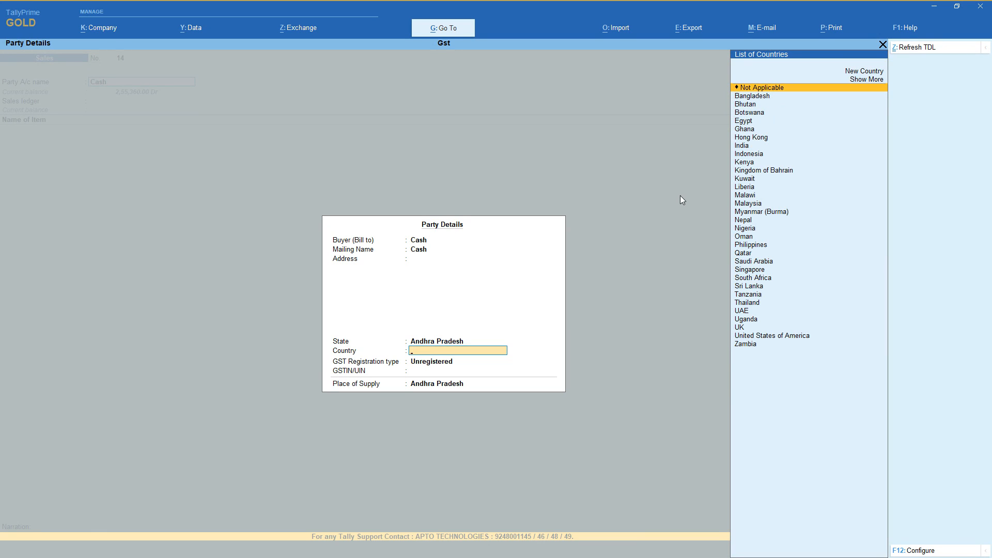
pyautogui.press('BackSpace')
pyautogui.write('ka')
pyautogui.press('Return')
pyautogui.press('Return')
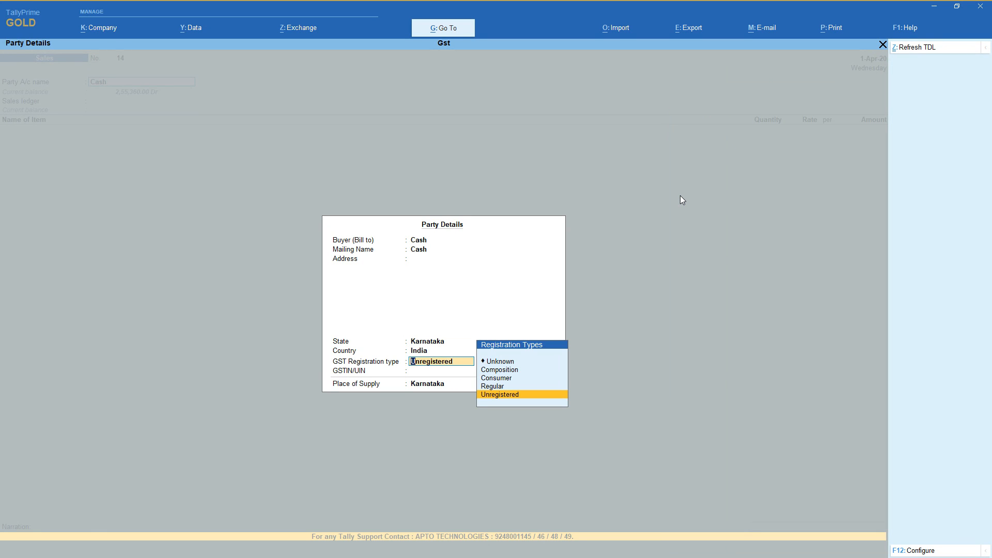
pyautogui.press('Up')
pyautogui.press('Up')
pyautogui.press('Return')
pyautogui.press('Return')
pyautogui.press('Return')
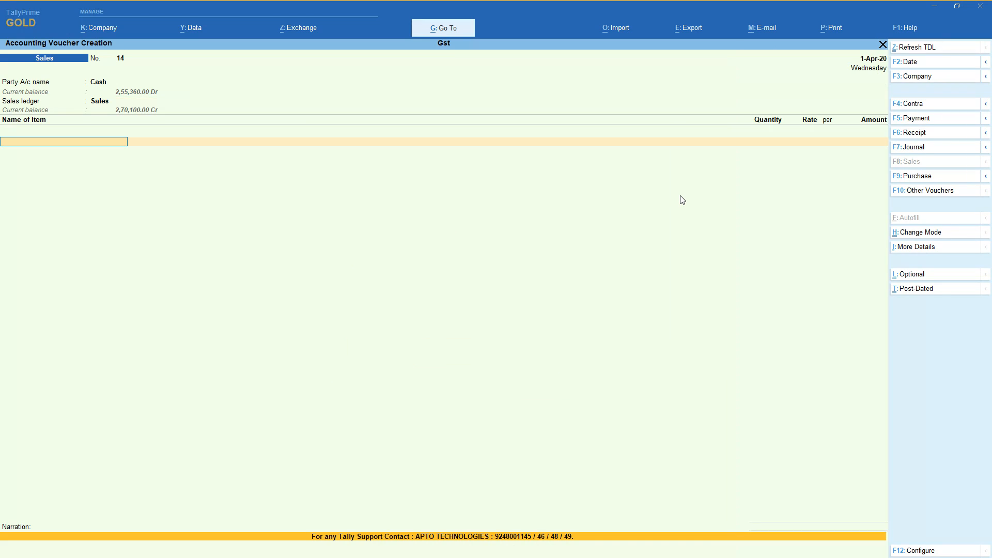
# Add the stock item 21 inches Sony Tv with a quantity of 20 nos.
pyautogui.press('Down')
pyautogui.press('Down')
pyautogui.press('Down')
pyautogui.press('Down')
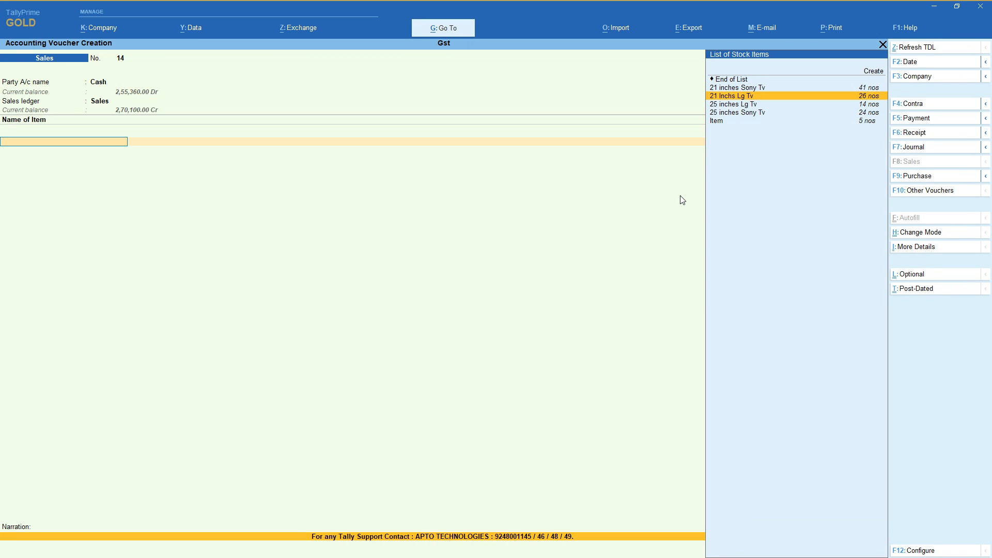
pyautogui.press('Up')
pyautogui.press('Up')
pyautogui.press('Up')
pyautogui.press('Return')
pyautogui.write('20')
pyautogui.press('Return')
# Set the rate of the 21 inches Sony Tv item to 12,000 and finish the item list.
pyautogui.write('25,000')
pyautogui.press('Return')
pyautogui.press('BackSpace')
pyautogui.write('2000')
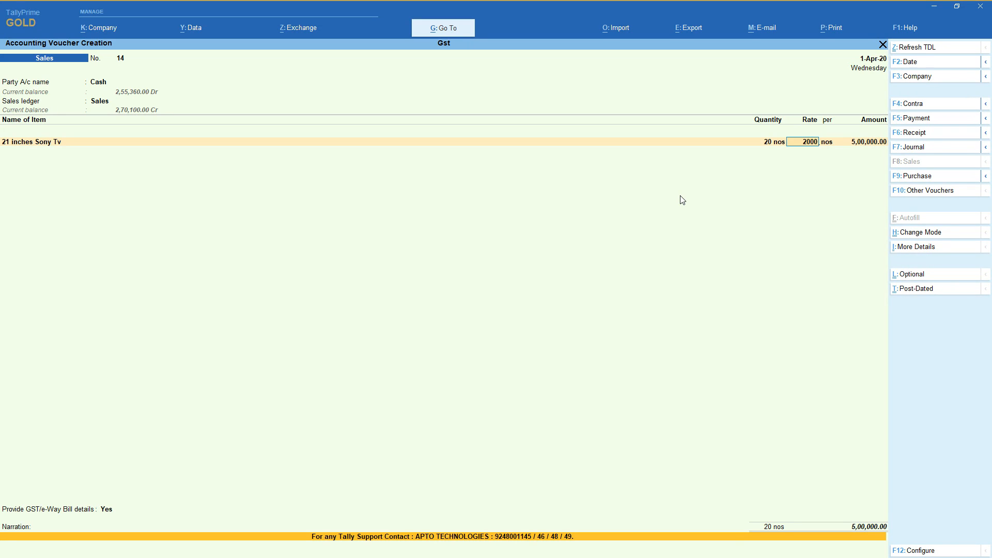
pyautogui.press('BackSpace')
pyautogui.press('BackSpace')
pyautogui.press('BackSpace')
pyautogui.press('BackSpace')
pyautogui.write('12000')
pyautogui.press('Return')
pyautogui.press('Return')
pyautogui.press('Return')
pyautogui.press('Return')
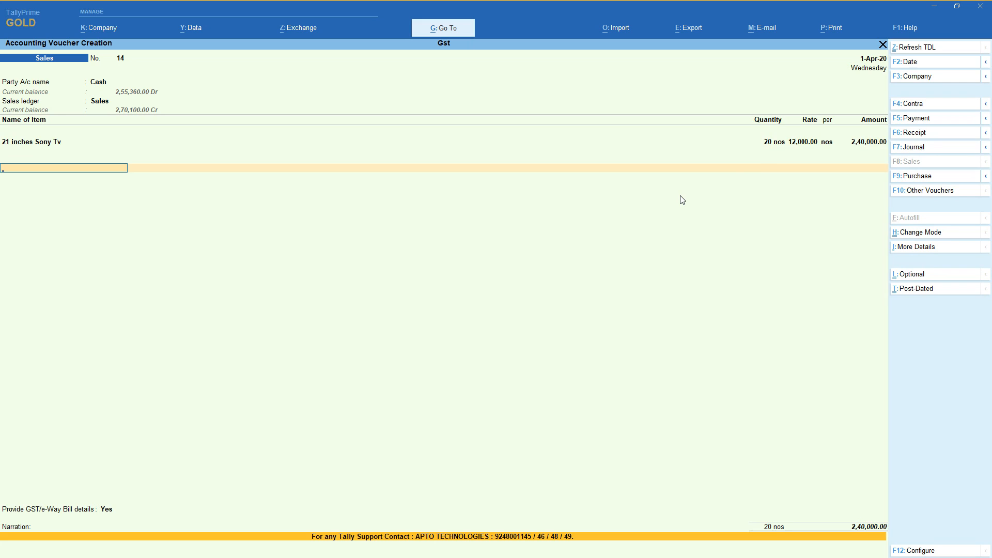
# Add the Igst tax ledger below the 21 inches Sony Tv item.
pyautogui.write('Igst')
pyautogui.press('Return')
pyautogui.press('Return')
pyautogui.press('Return')
# Decline the GST/e-Way Bill details and save the interstate cash sales voucher.
pyautogui.press('Up')
pyautogui.press('Return')
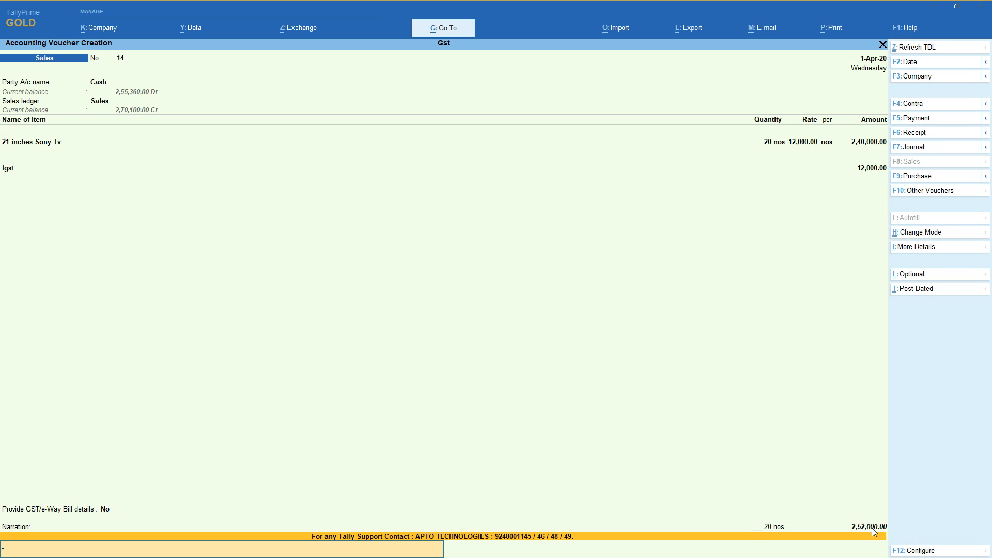
pyautogui.press('Return')
pyautogui.press('Return')
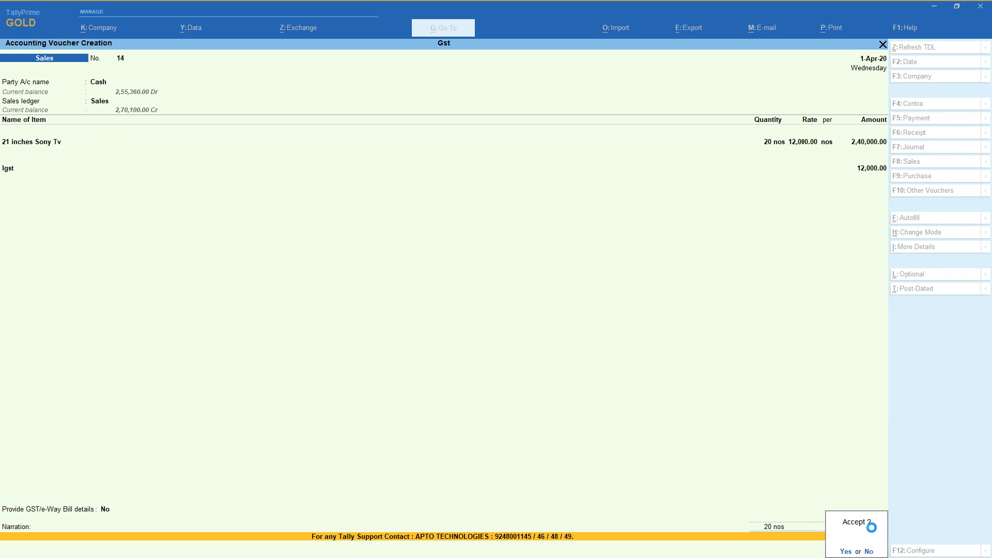
# Leave voucher entry and open the GSTR-1 return from the GST reports.
pyautogui.press('Return')
pyautogui.press('Escape')
pyautogui.press('Return')
pyautogui.press('Down')
pyautogui.press('Down')
pyautogui.press('Down')
pyautogui.press('Down')
pyautogui.press('Down')
pyautogui.press('Down')
pyautogui.press('Down')
pyautogui.press('Return')
pyautogui.press('Down')
pyautogui.press('Down')
pyautogui.press('Down')
pyautogui.press('Down')
pyautogui.press('Down')
pyautogui.press('Down')
# Check the B2C(Large) row and the state-wise B2C(Small) invoices, and return to the GST reports.
pyautogui.press('Down')
pyautogui.press('Down')
pyautogui.press('Return')
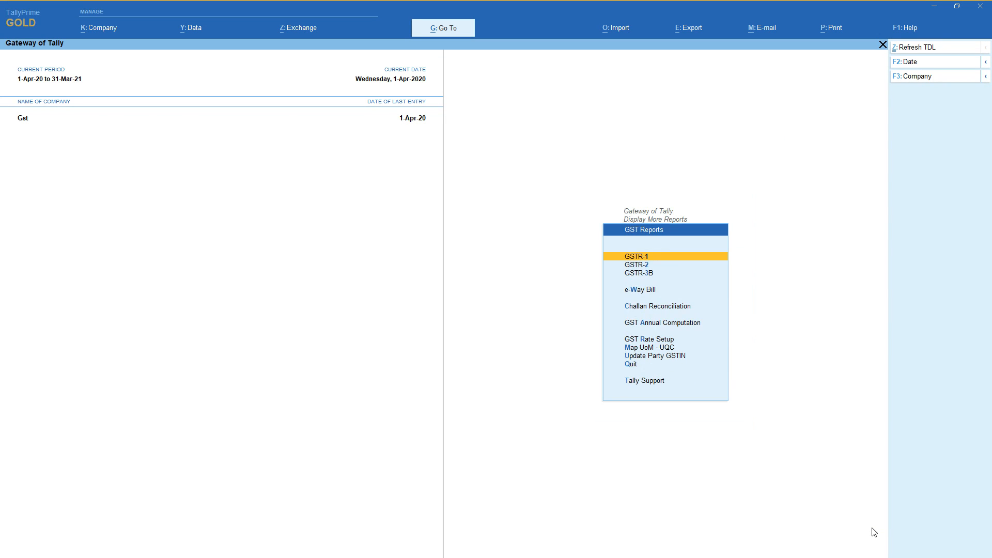
pyautogui.press('Return')
pyautogui.press('Down')
pyautogui.press('Down')
pyautogui.press('Down')
pyautogui.press('Down')
pyautogui.press('Down')
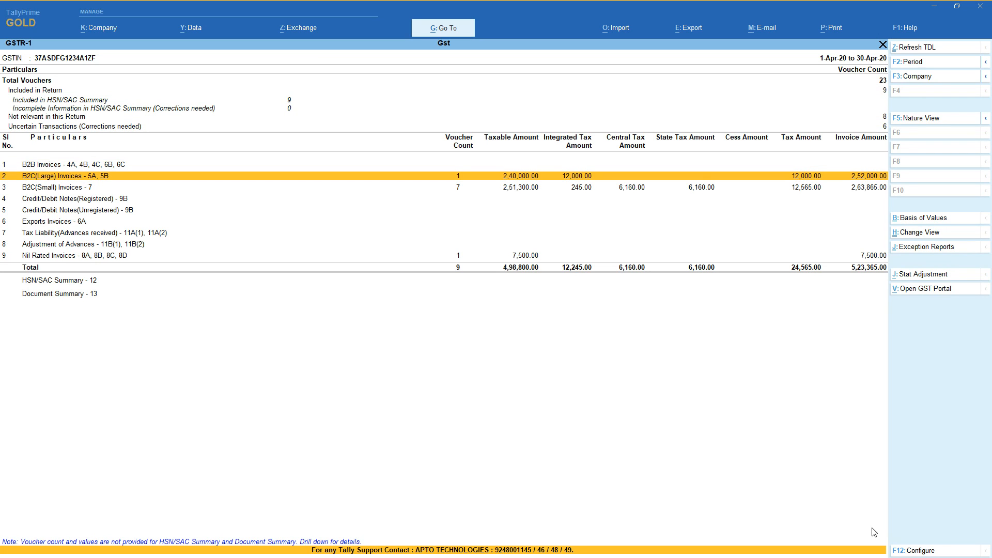
pyautogui.press('Down')
pyautogui.press('Return')
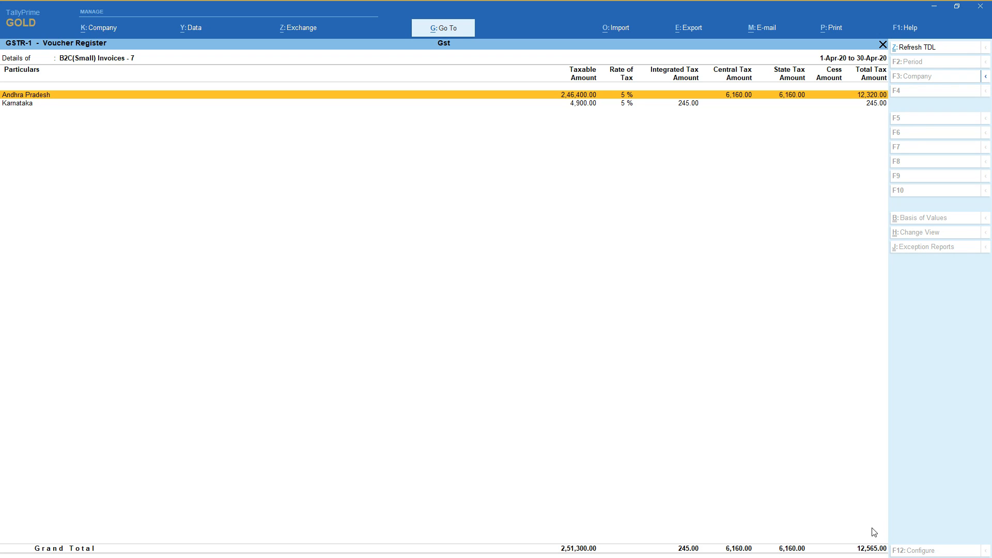
pyautogui.press('Escape')
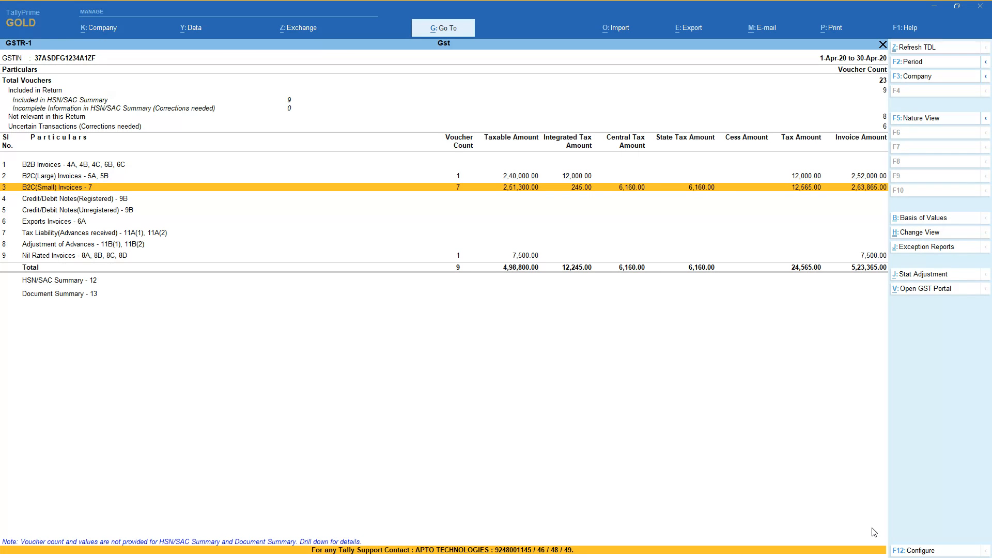
pyautogui.press('Escape')
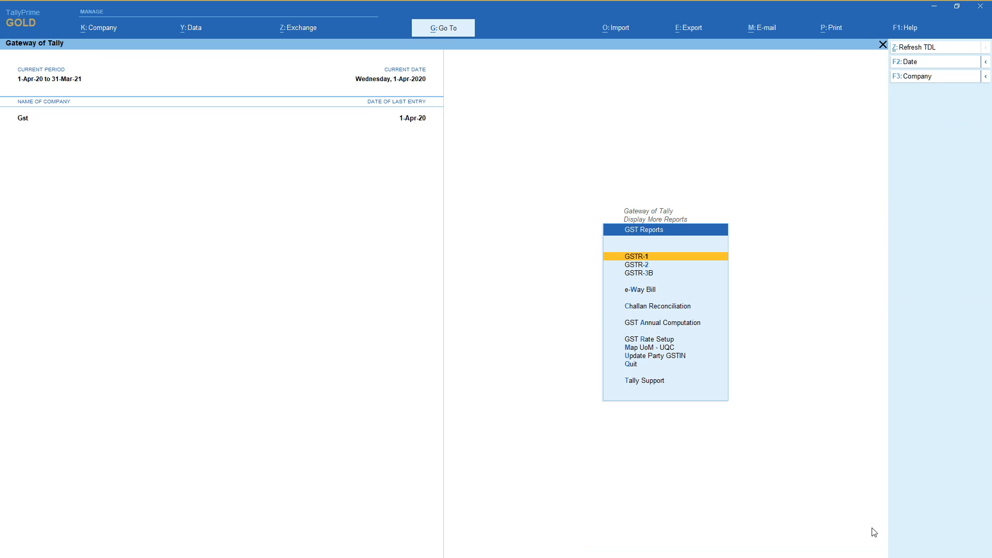
# Open the GSTR-2 return and examine its voucher status rows, from Included in Return to Incomplete Information in HSN/SAC Summary.
pyautogui.press('Down')
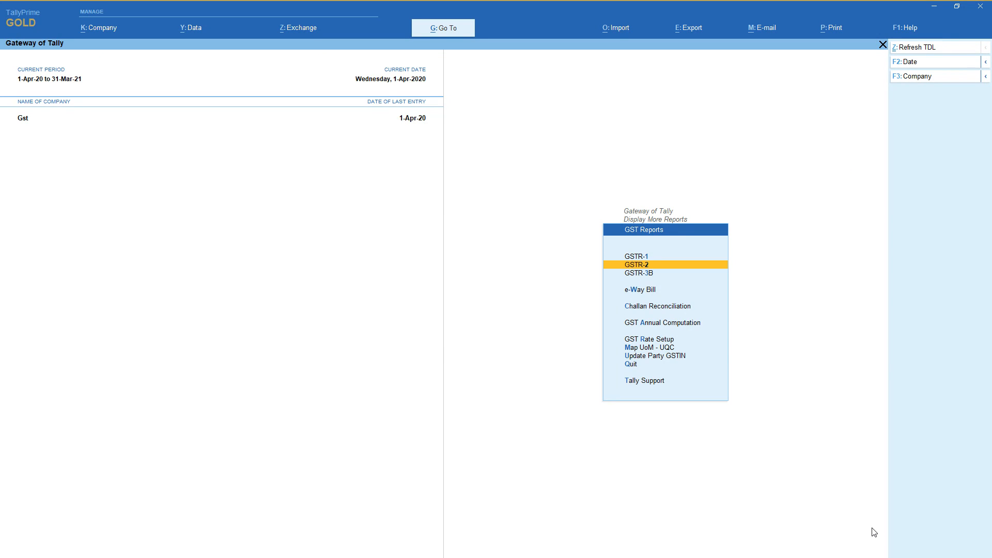
pyautogui.press('Return')
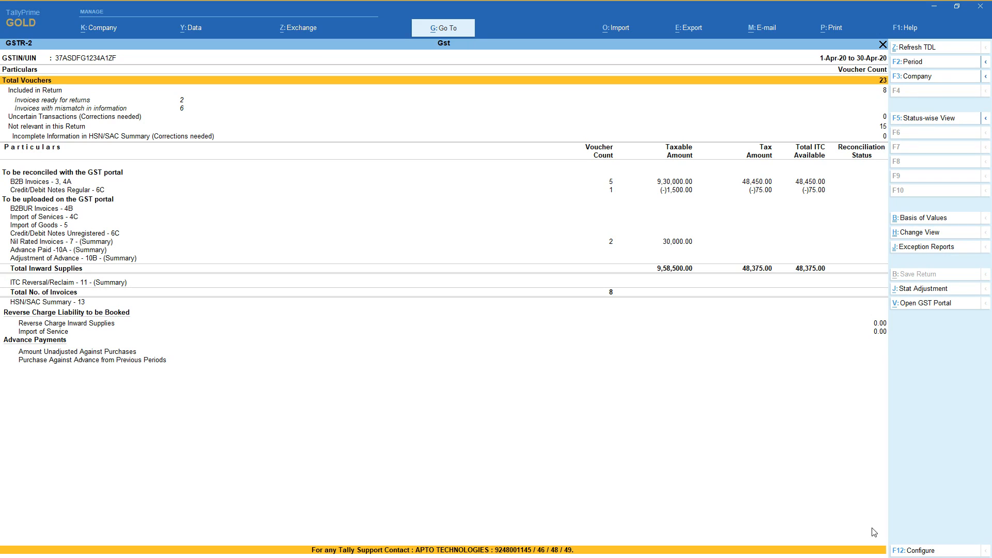
pyautogui.press('Down')
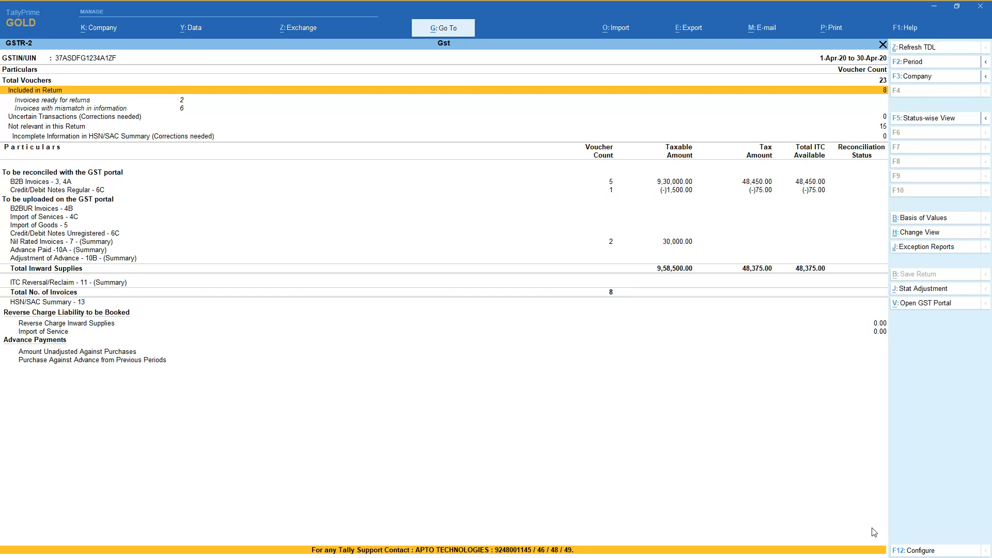
pyautogui.press('Down')
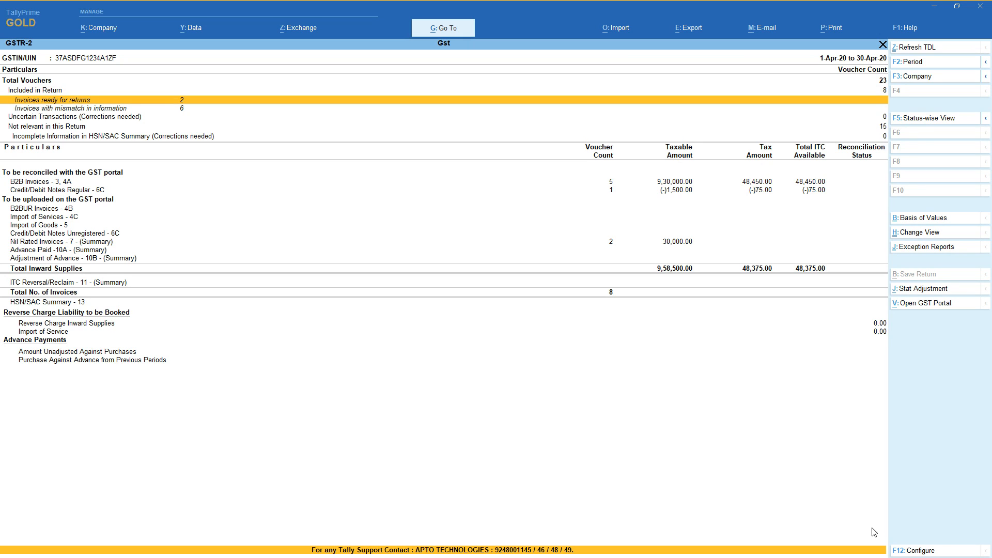
pyautogui.press('Down')
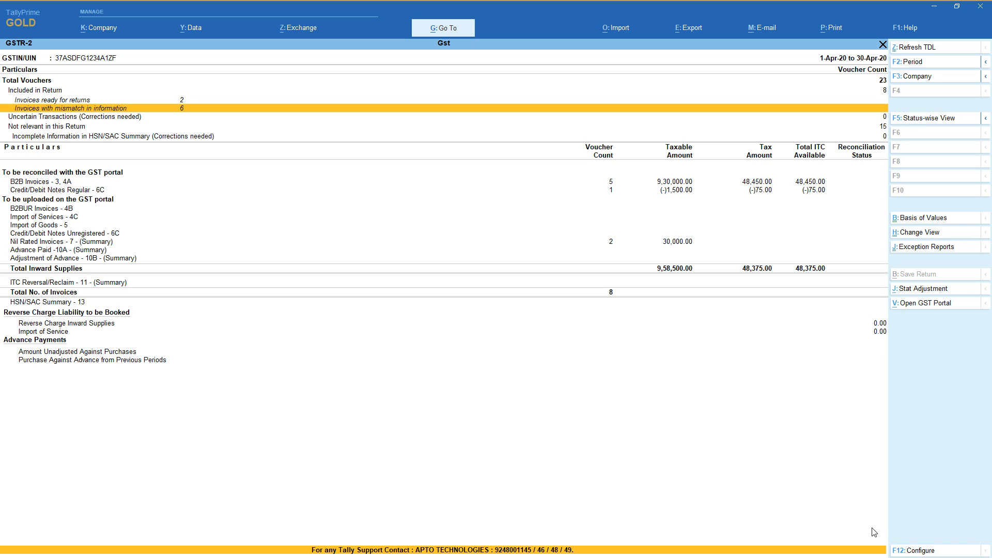
pyautogui.press('Down')
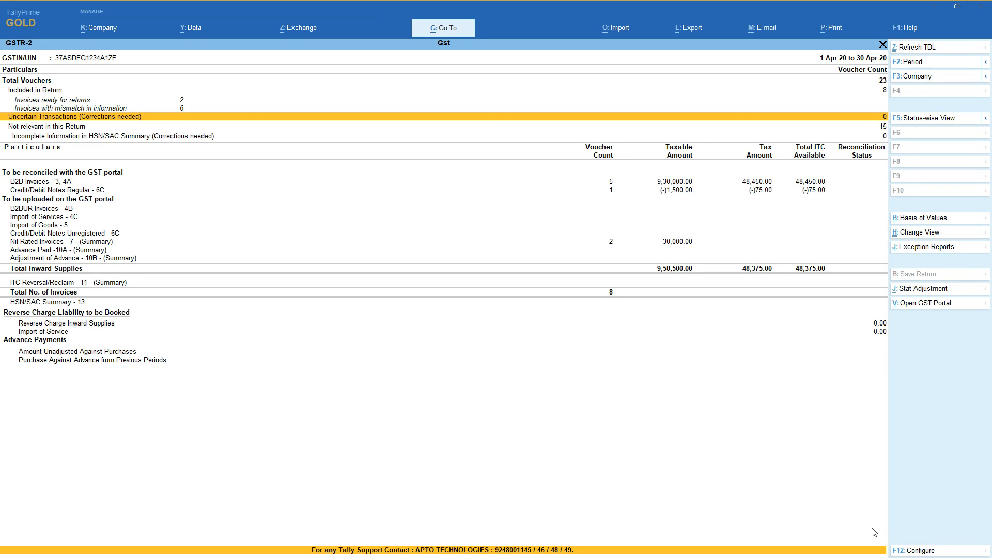
pyautogui.press('Down')
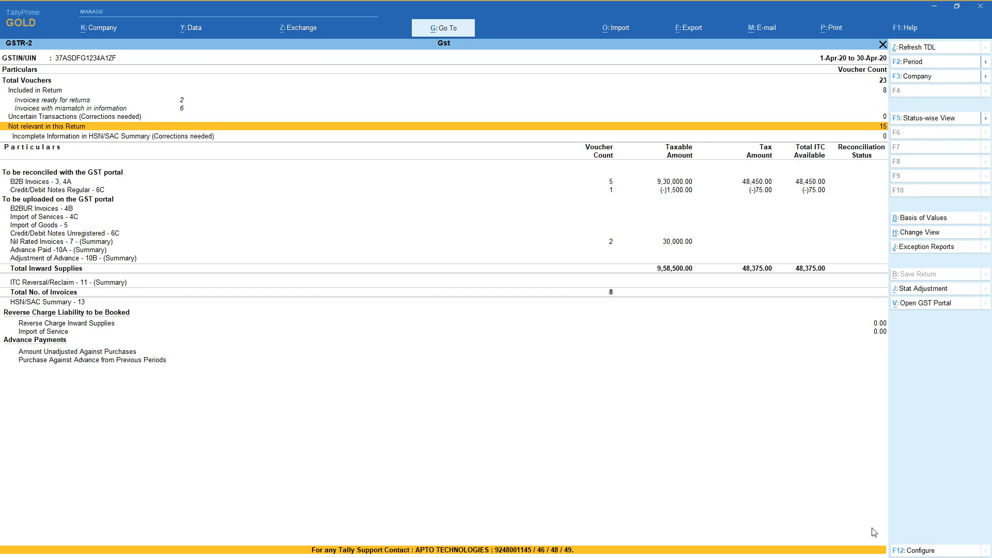
pyautogui.press('Down')
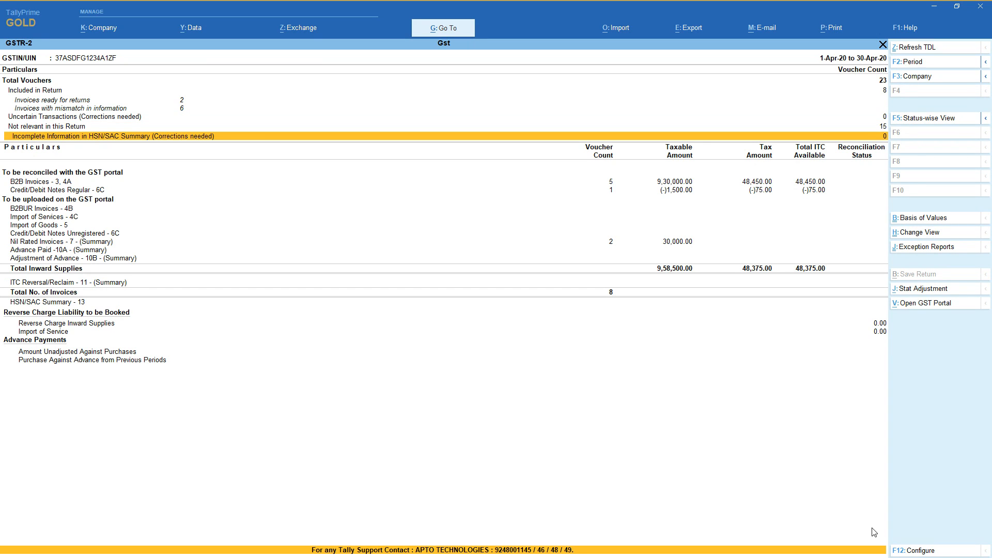
# Drill into GSTR-2 Uncertain Transactions and list the vouchers lacking information required for table-wise details.
pyautogui.press('Up')
pyautogui.press('Up')
pyautogui.press('Up')
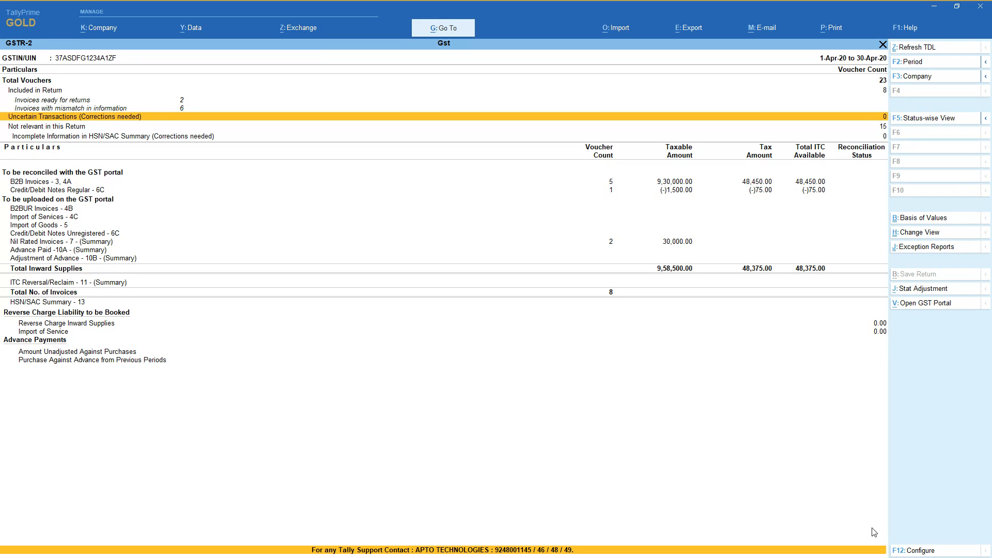
pyautogui.press('Return')
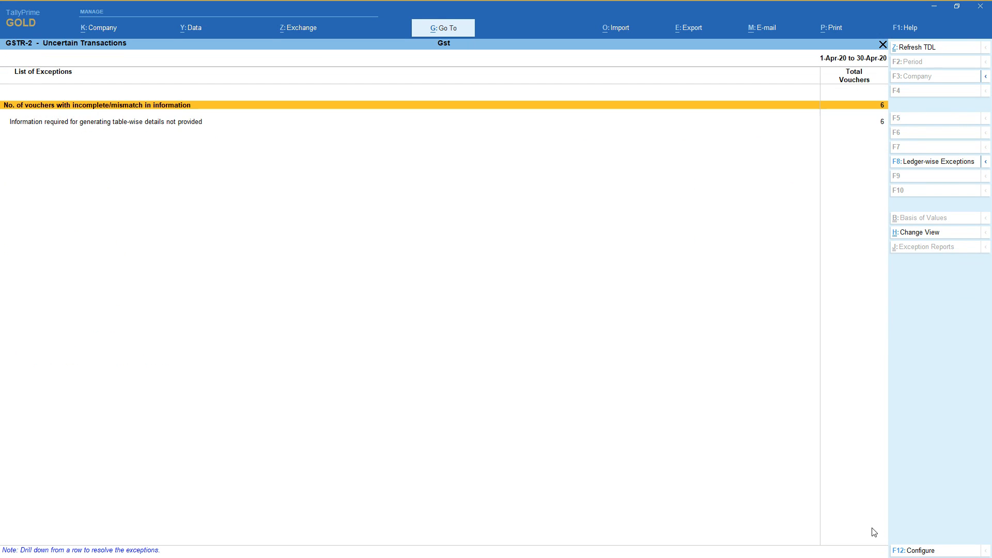
pyautogui.press('Down')
pyautogui.press('Return')
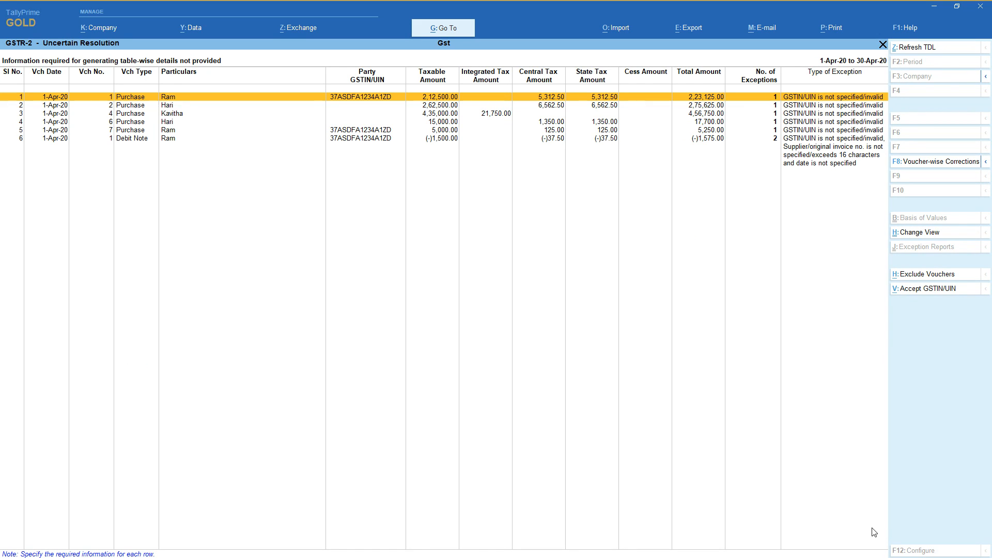
# Resolve the debit note's missing original invoice details, keeping the party GSTIN/UIN and setting the Supplier/Original Invoice Date to 1-4-2020.
pyautogui.press('Down')
pyautogui.press('Down')
pyautogui.press('Down')
pyautogui.press('Down')
pyautogui.press('Down')
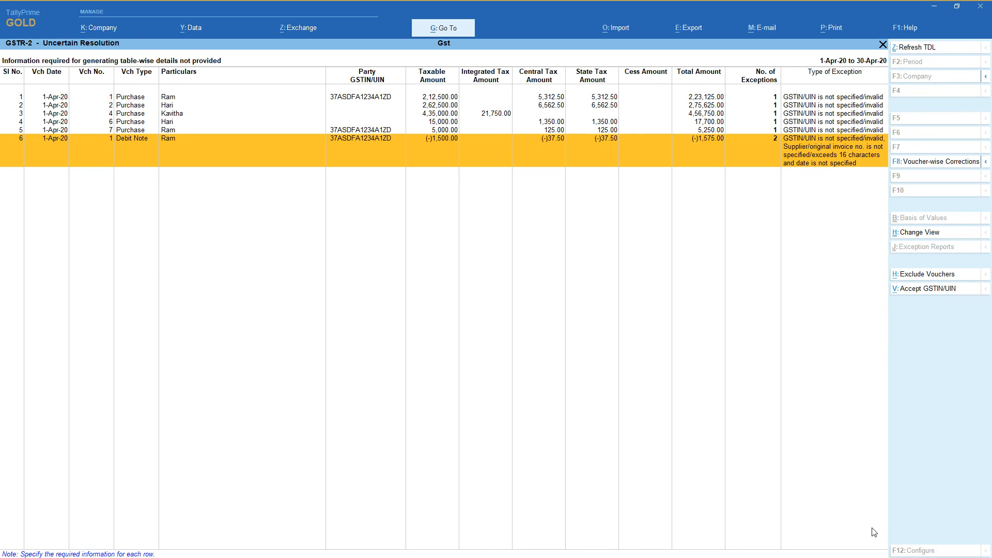
pyautogui.press('Return')
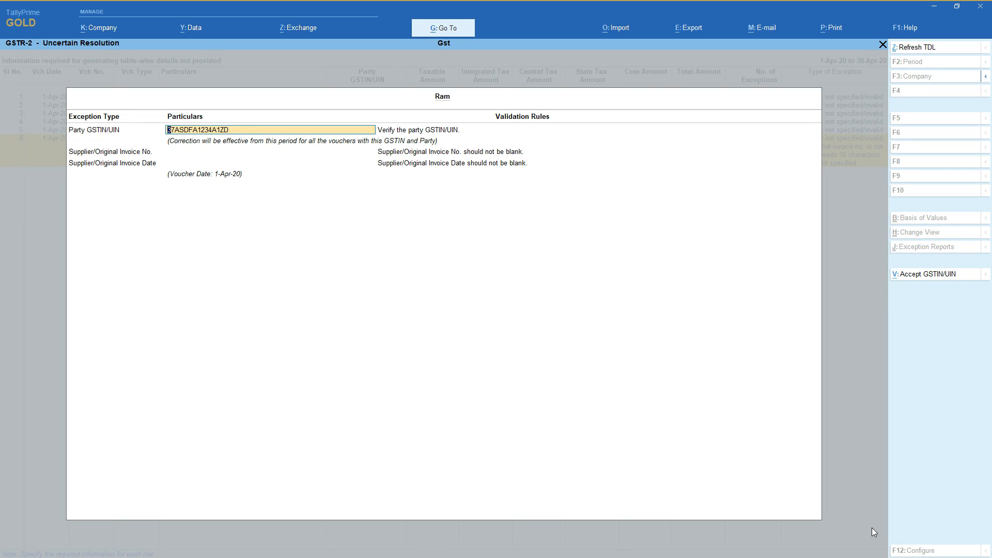
pyautogui.press('Return')
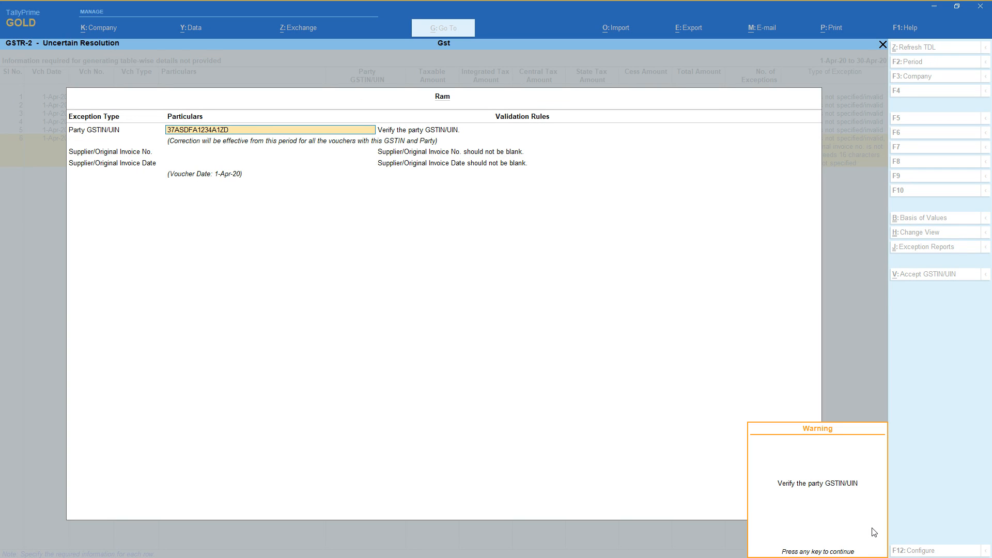
pyautogui.press('Return')
pyautogui.press('Return')
pyautogui.write('1-4-2020')
pyautogui.press('Return')
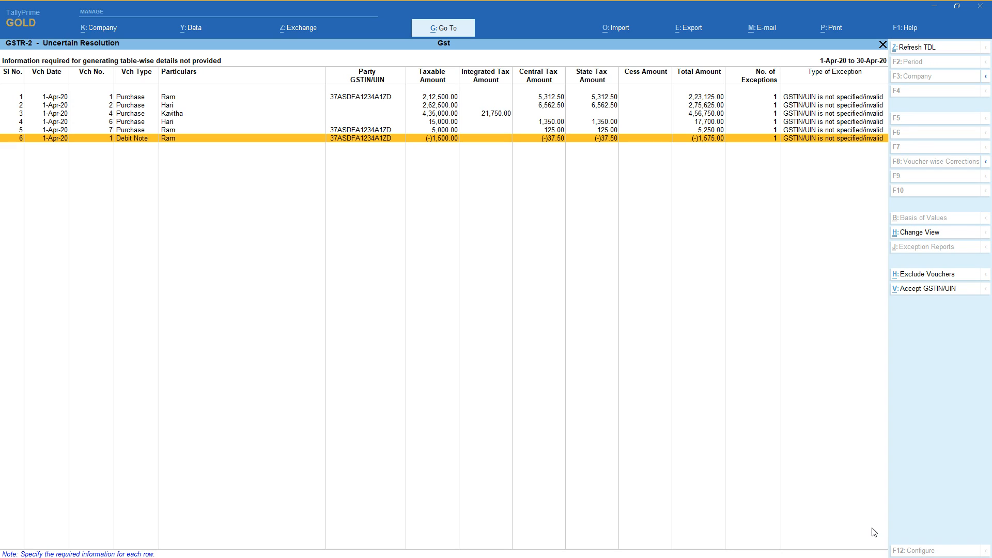
pyautogui.press('Return')
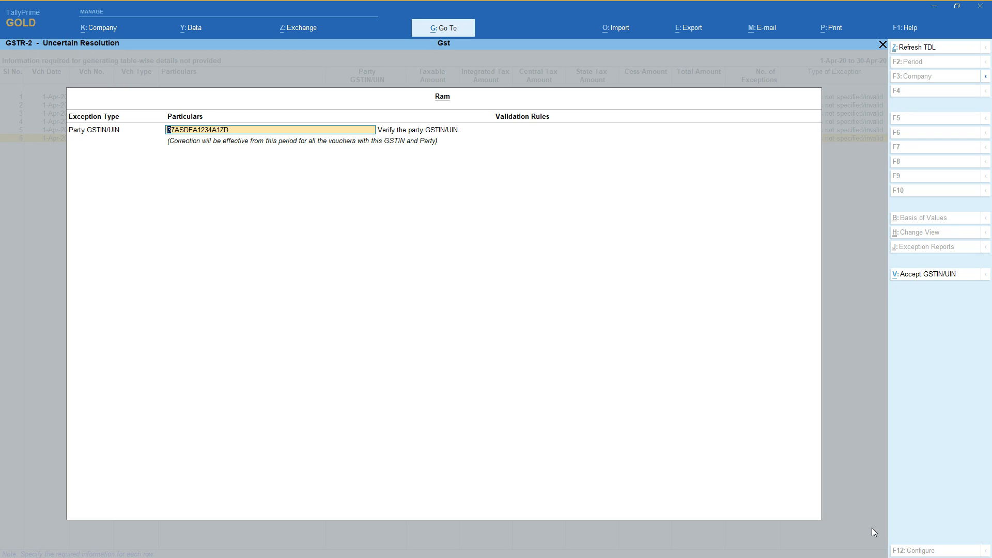
pyautogui.press('BackSpace')
pyautogui.press('Escape')
pyautogui.press('y')
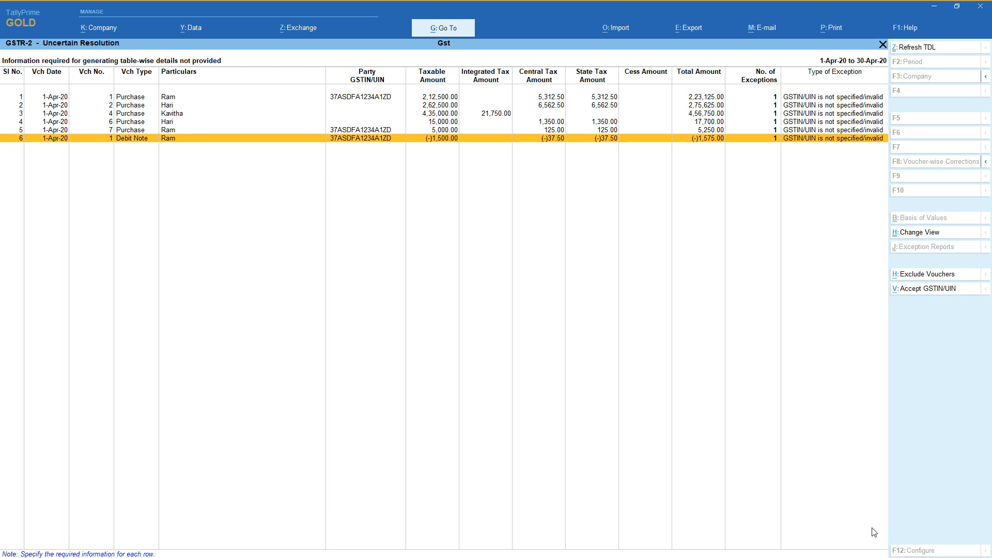
# Return to the GSTR-2 summary and examine the B2B Invoices, Credit/Debit Notes Regular and Nil Rated Invoices rows.
pyautogui.press('Escape')
pyautogui.press('Escape')
pyautogui.press('Down')
pyautogui.press('Down')
pyautogui.press('Down')
pyautogui.press('Down')
pyautogui.press('Down')
pyautogui.press('Down')
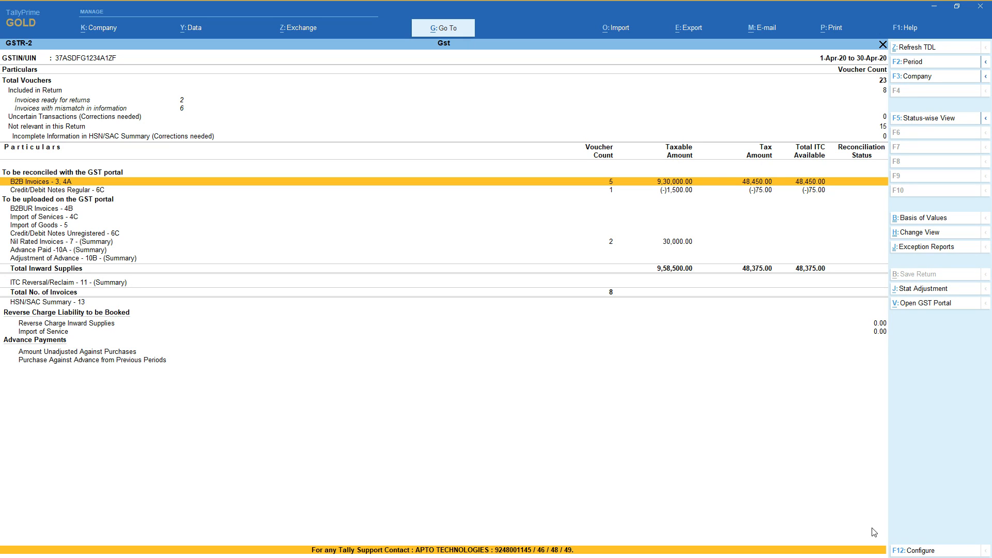
pyautogui.press('Down')
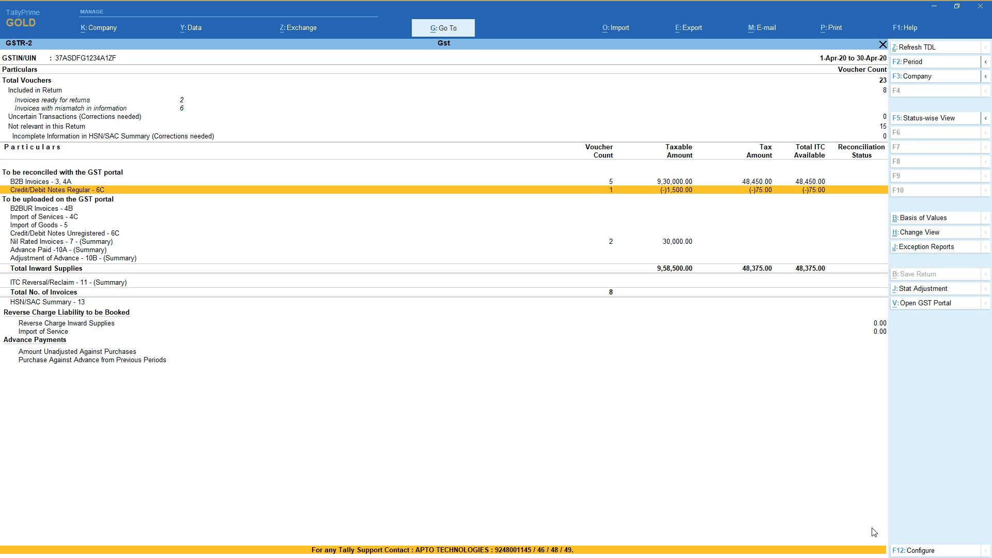
pyautogui.press('Down')
pyautogui.press('Down')
pyautogui.press('Down')
pyautogui.press('Down')
pyautogui.press('Down')
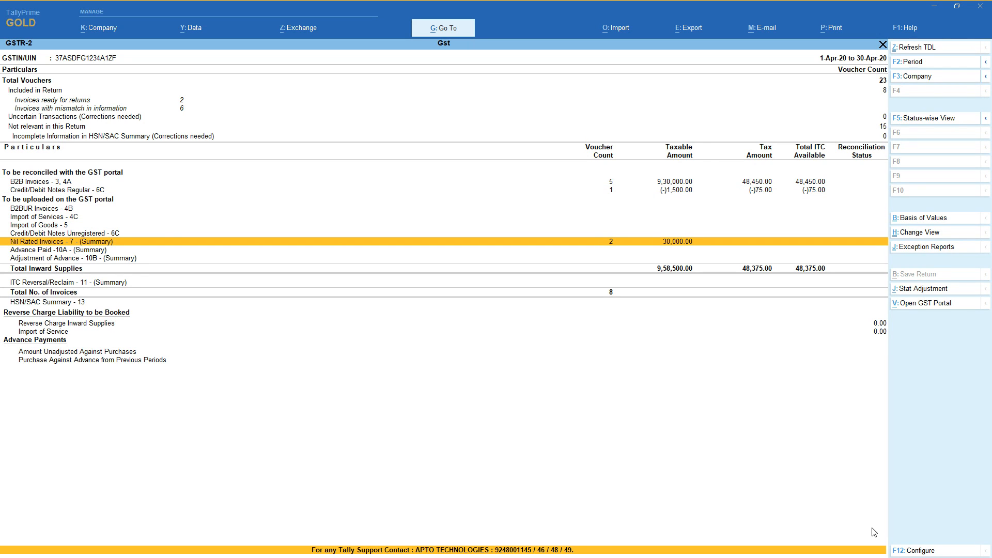
pyautogui.press('Up')
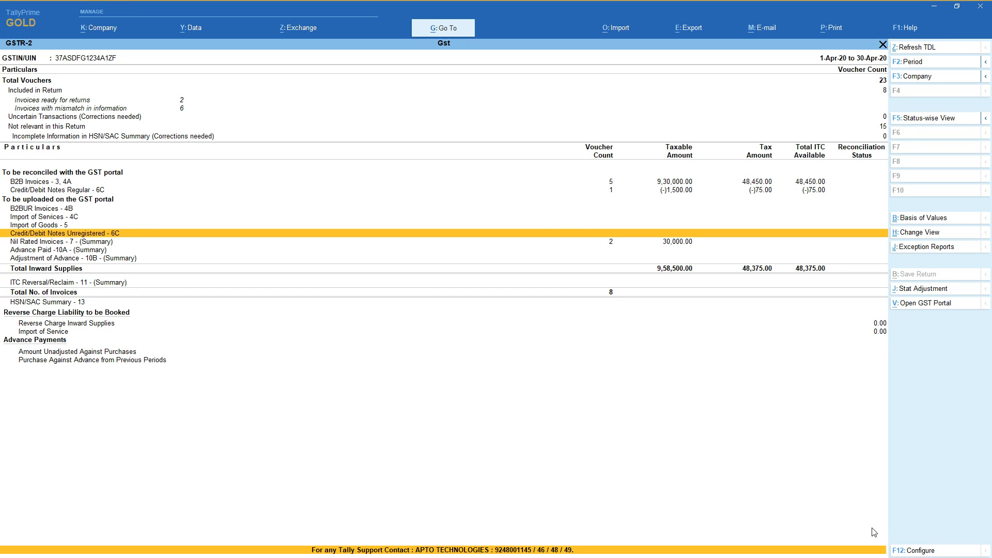
pyautogui.press('Down')
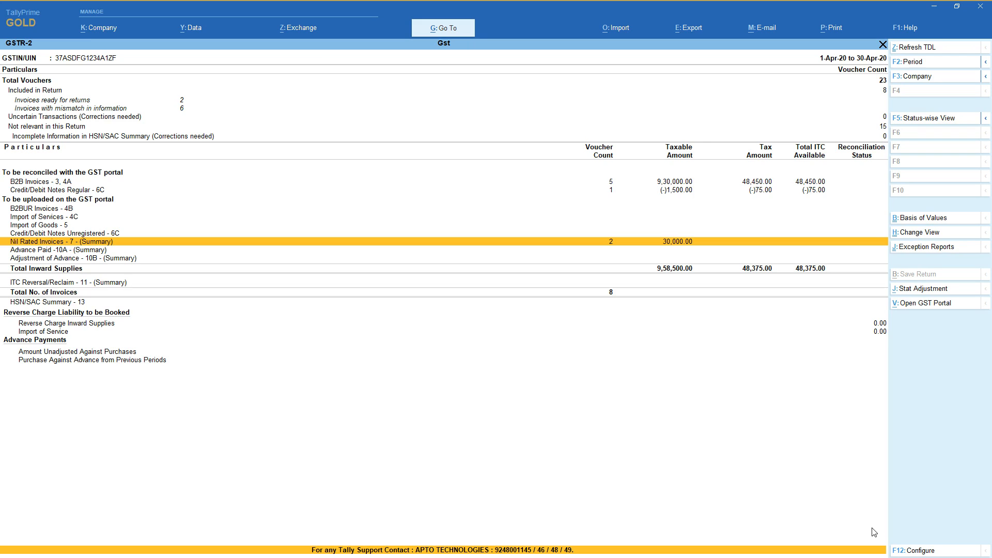
# Drill from Nil Rated Invoices into the intrastate exempt purchase voucher, and return to the GSTR-2 summary without altering it.
pyautogui.press('Return')
pyautogui.press('Down')
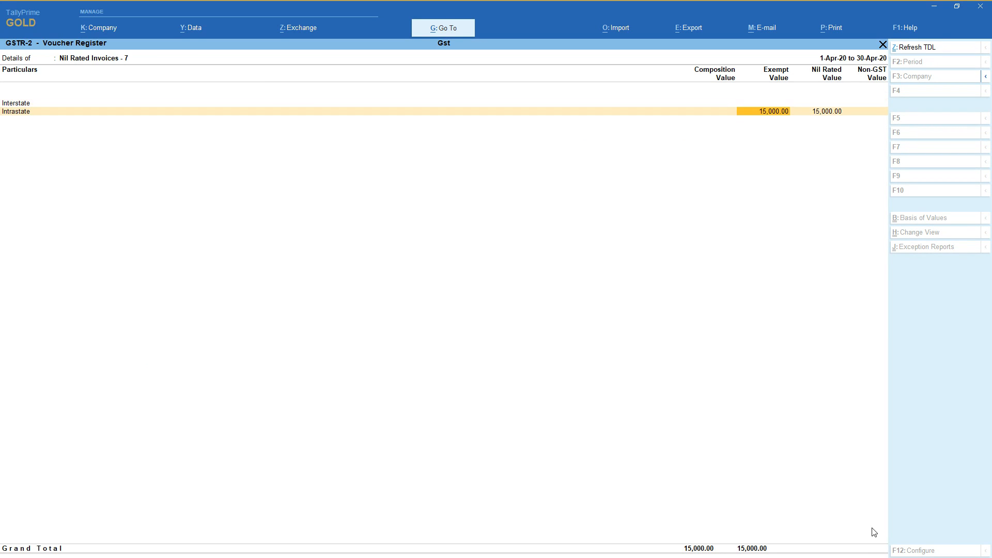
pyautogui.press('Return')
pyautogui.press('Return')
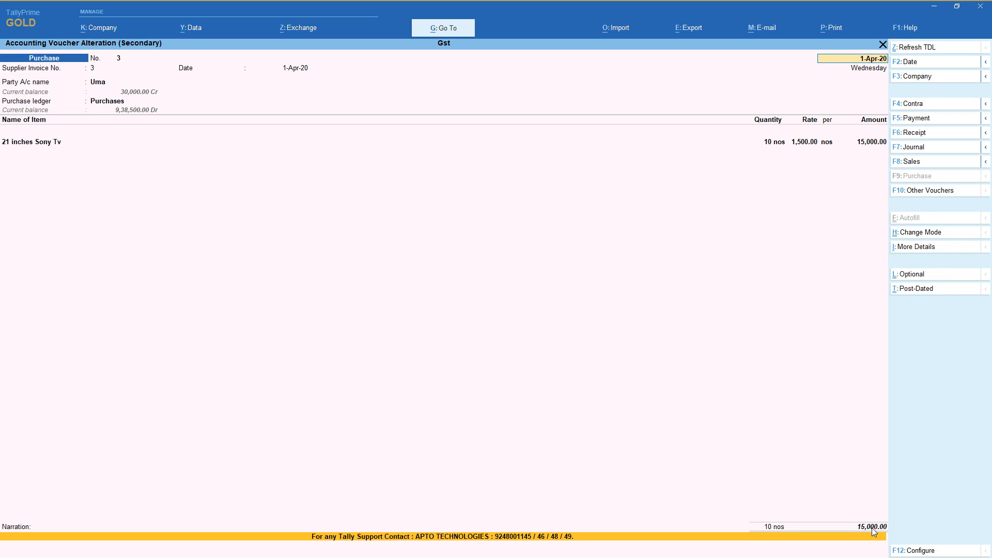
pyautogui.press('Escape')
pyautogui.press('y')
pyautogui.press('Escape')
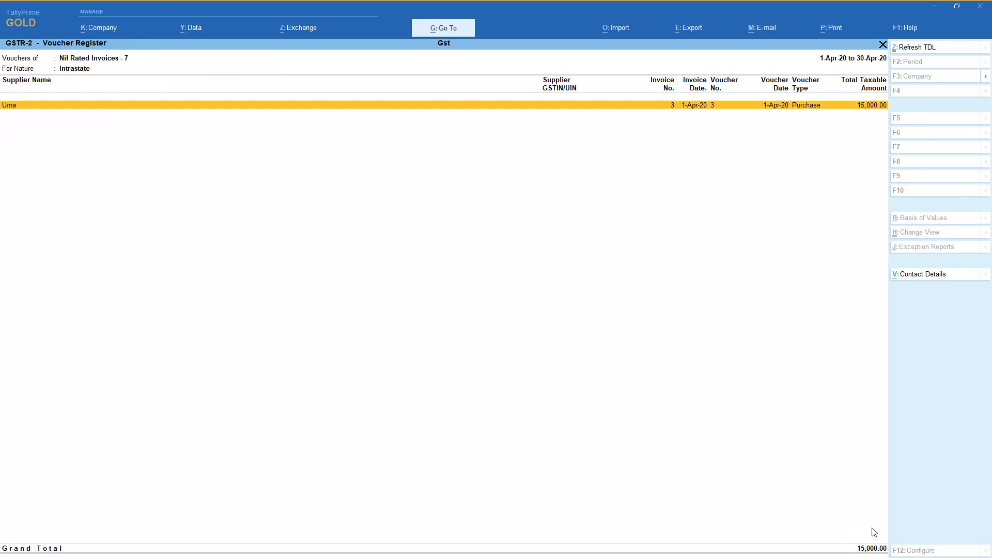
pyautogui.press('Escape')
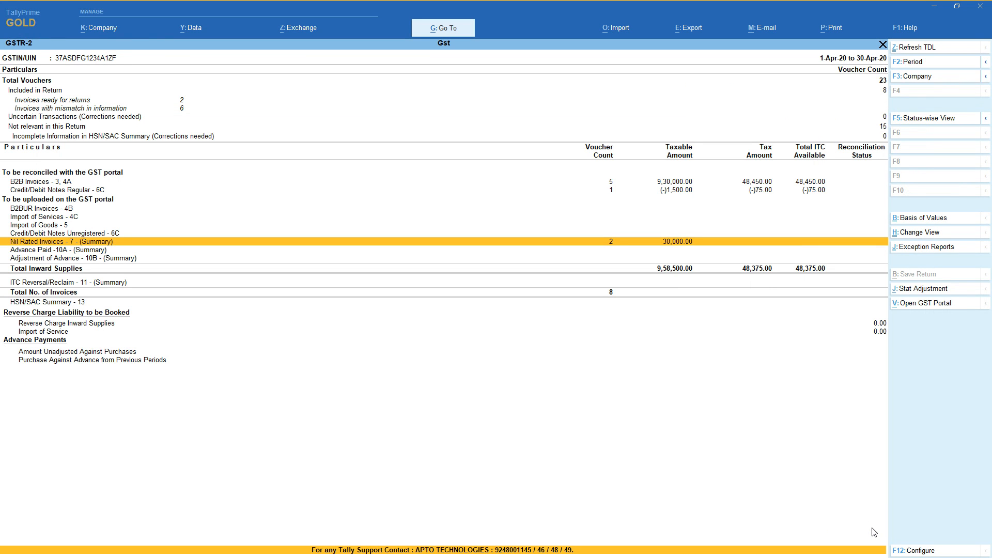
# Leave the GSTR-2 return and open the GSTR-3B return from the GST reports.
pyautogui.press('Up')
pyautogui.press('Up')
pyautogui.press('Up')
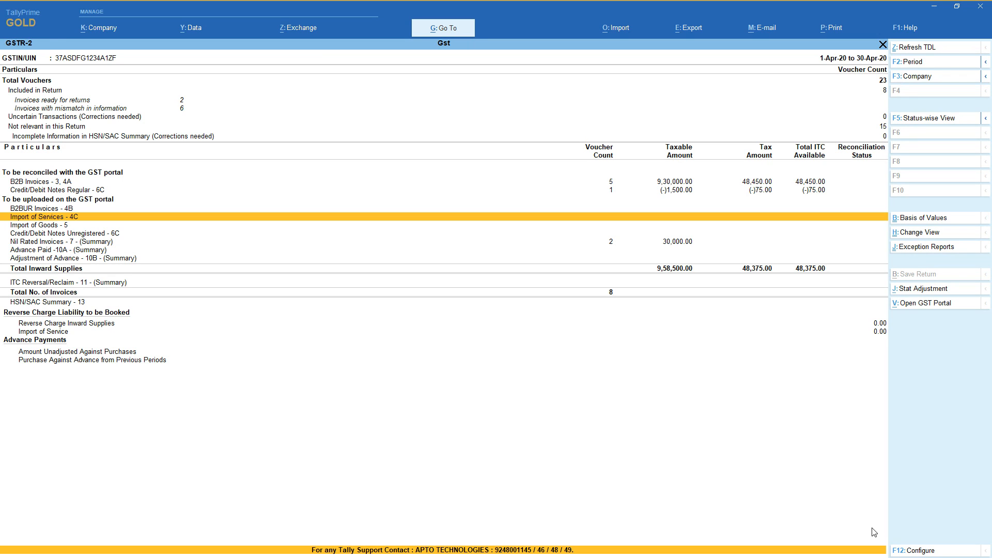
pyautogui.press('Escape')
pyautogui.press('Down')
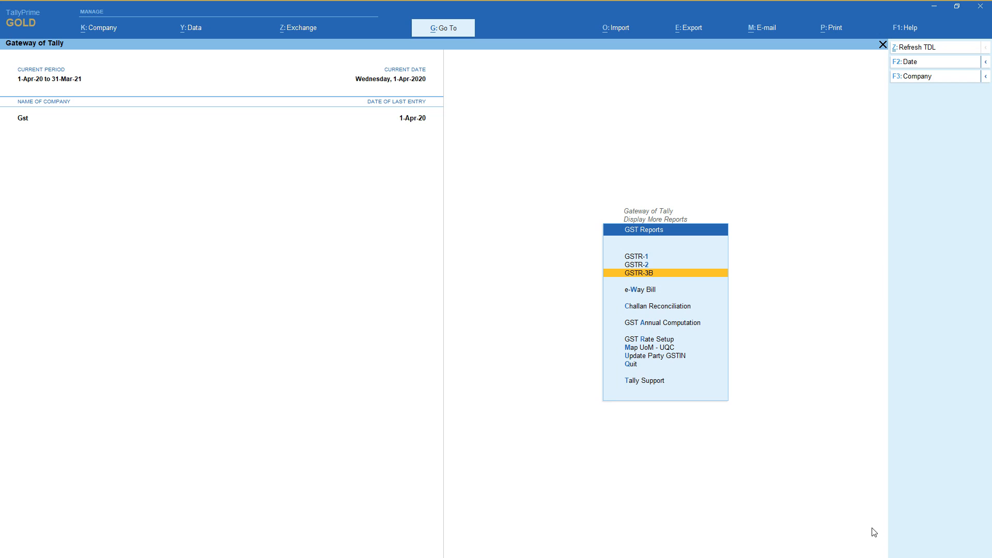
pyautogui.press('Return')
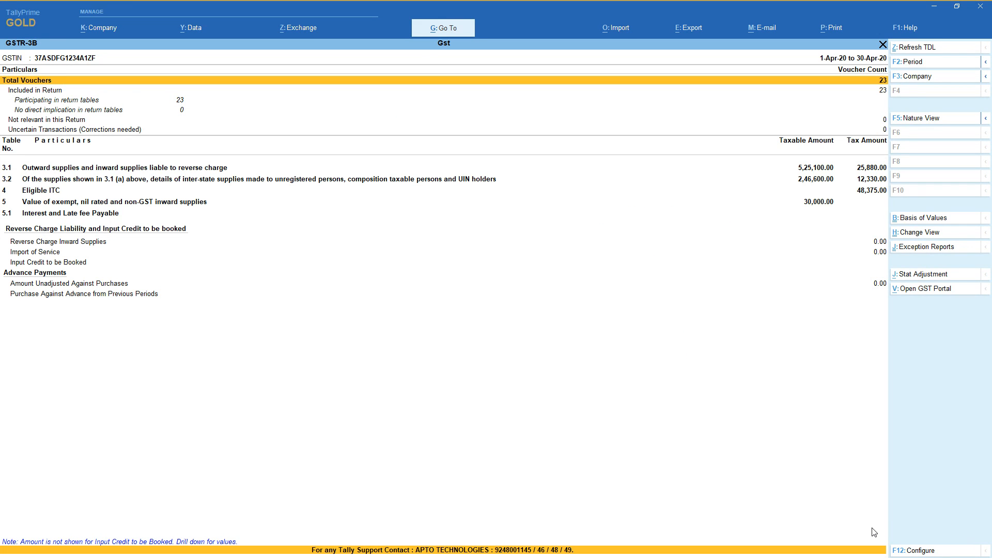
# Examine the GSTR-3B voucher status rows and the table 3.1 outward supplies row.
pyautogui.press('Down')
pyautogui.press('Down')
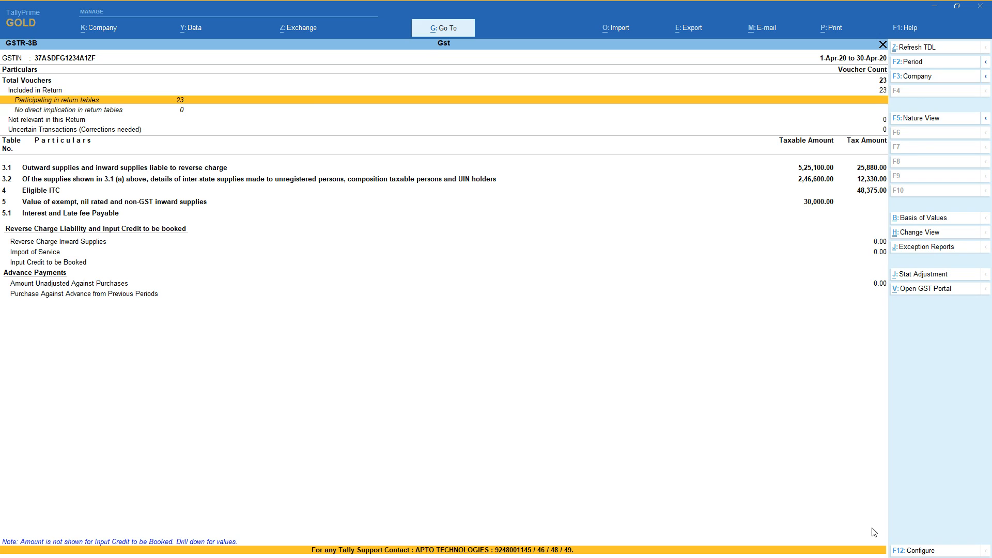
pyautogui.press('Down')
pyautogui.press('Down')
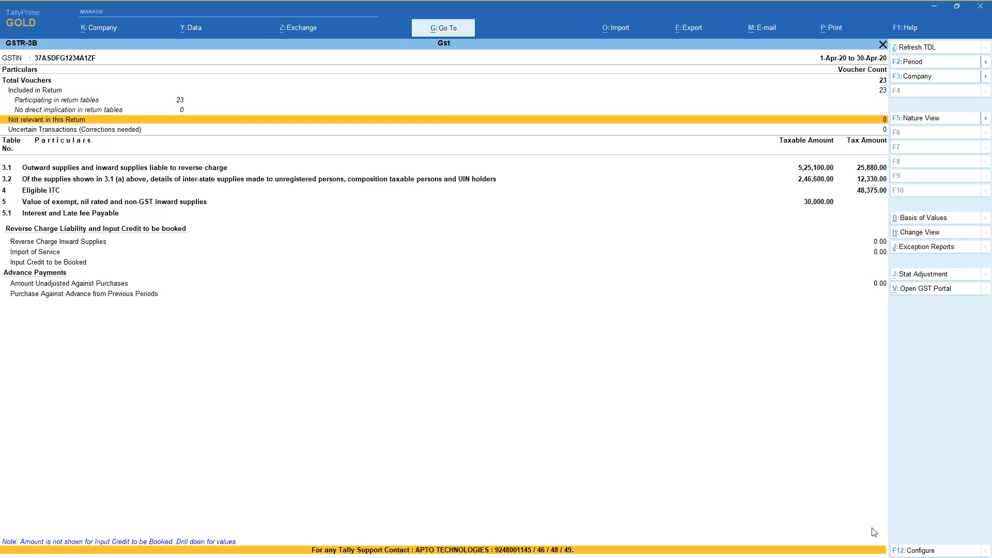
pyautogui.press('Up')
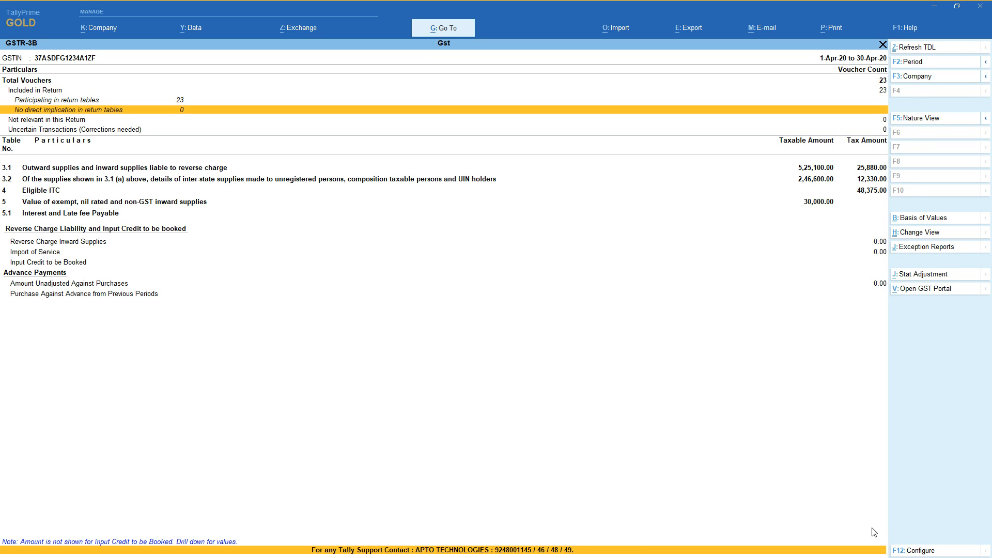
pyautogui.press('Down')
pyautogui.press('Down')
pyautogui.press('Down')
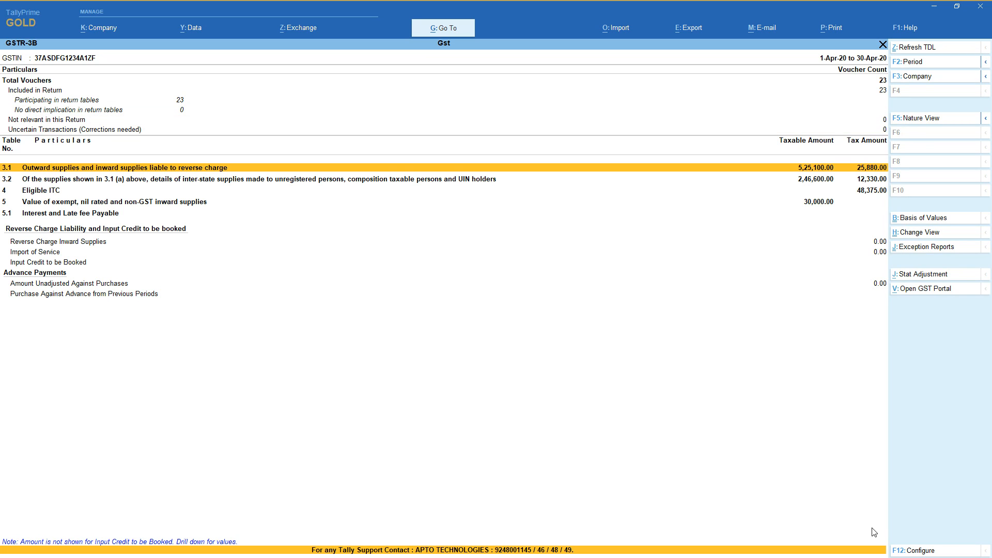
# Compare rows 3.1 and 3.2 of GSTR-3B, and expand the breakdown of interstate supplies under 3.2.
pyautogui.press('Down')
pyautogui.press('Up')
pyautogui.press('Down')
pyautogui.press('Up')
pyautogui.click(822, 185)
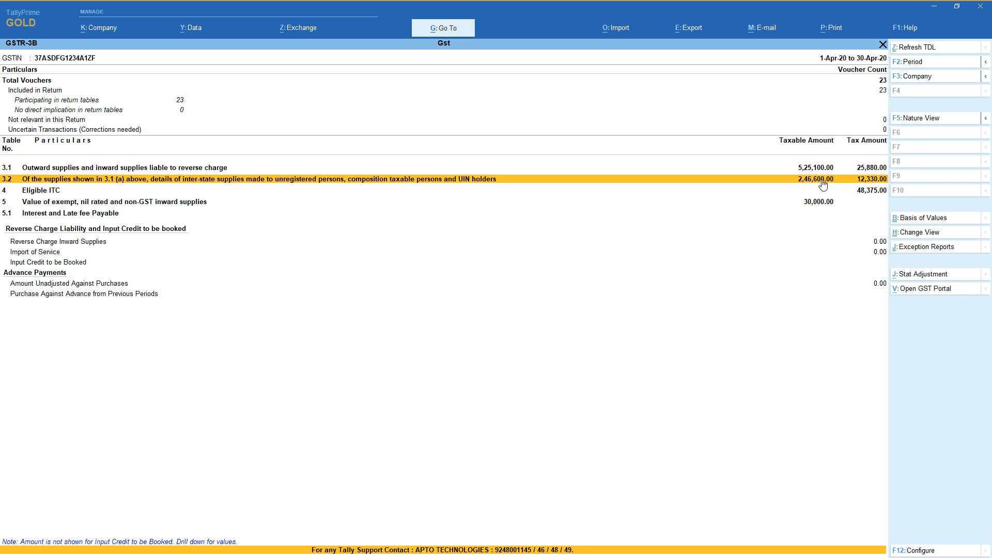
pyautogui.click(822, 185)
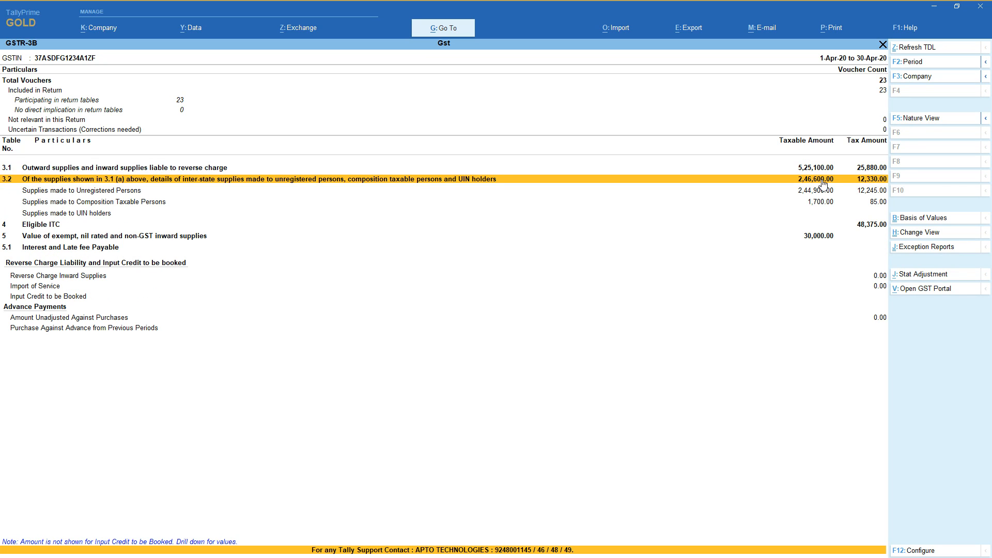
# Expand the table 3.1 breakdown of GSTR-3B and examine its taxable, zero rated and nil rated outward supply rows.
pyautogui.press('Down')
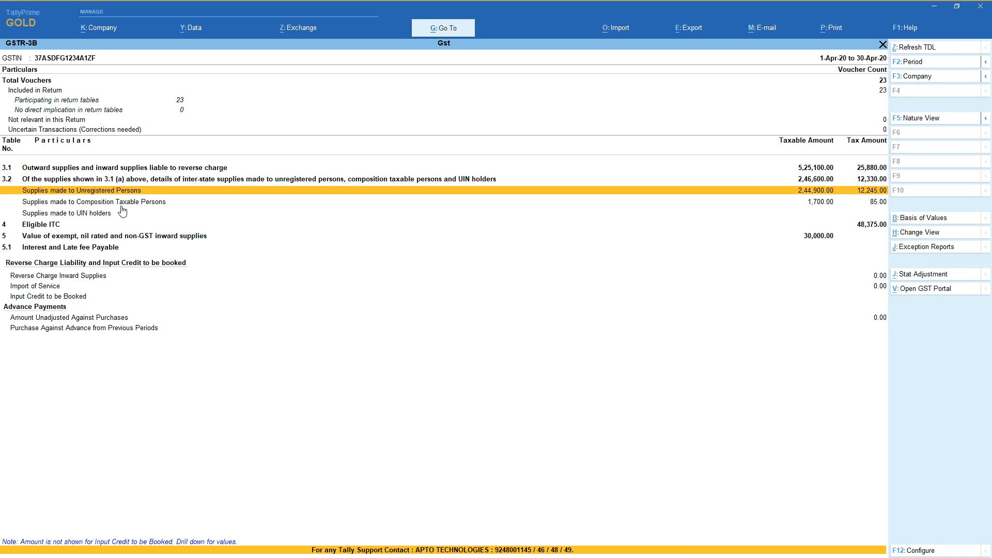
pyautogui.press('Up')
pyautogui.press('Up')
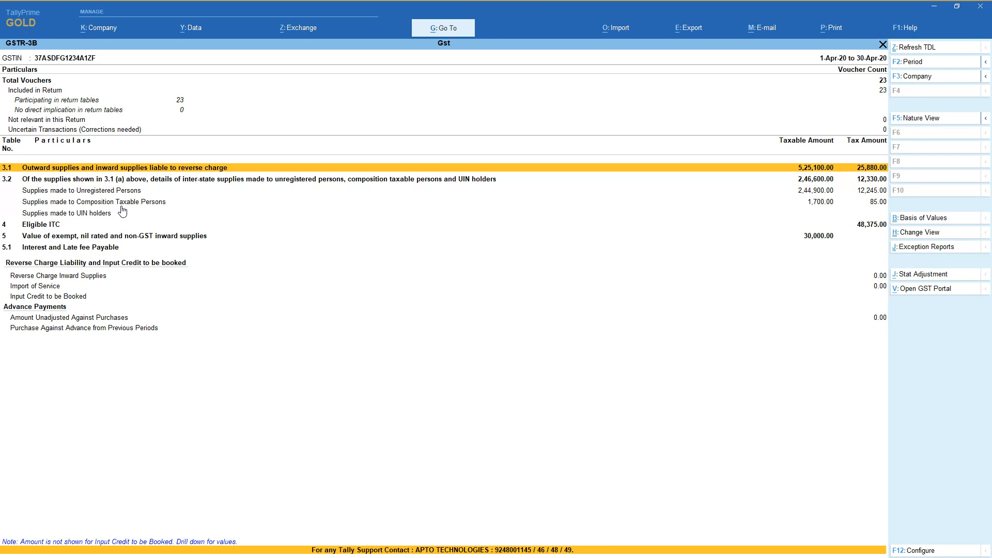
pyautogui.hotkey('shift', 'Return')
pyautogui.press('Down')
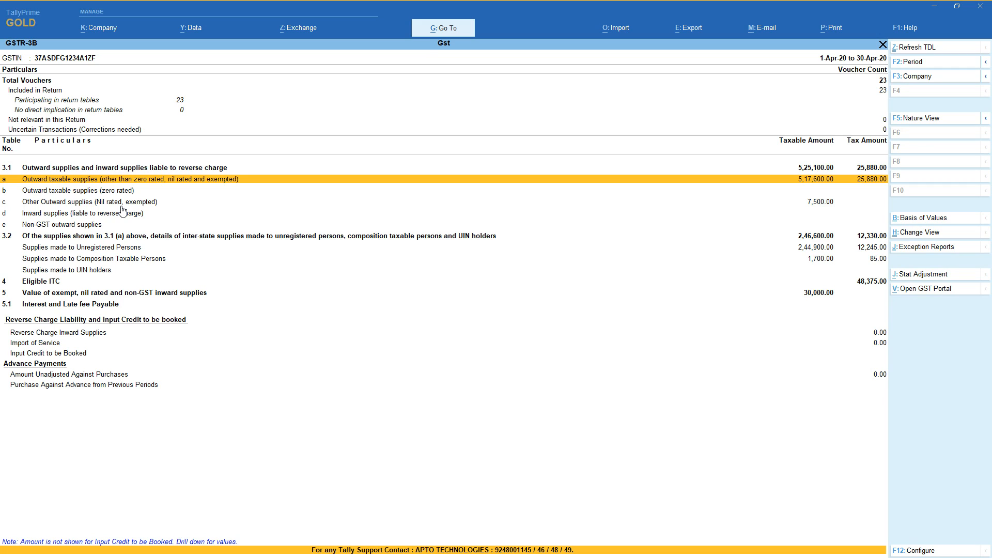
pyautogui.press('Down')
pyautogui.press('Down')
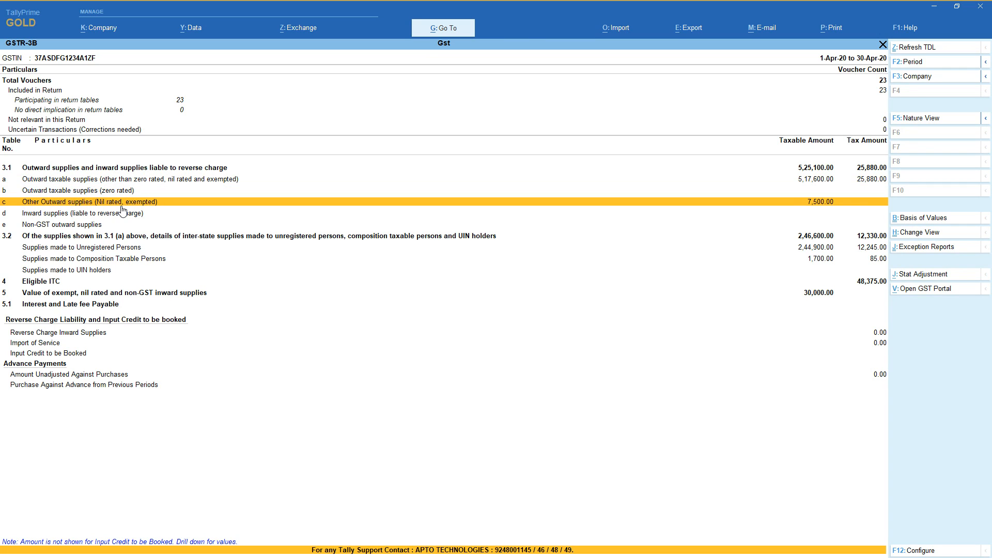
# View the voucher register behind row 3.1(a), outward taxable supplies, and return to the GSTR-3B summary.
pyautogui.press('Up')
pyautogui.press('Up')
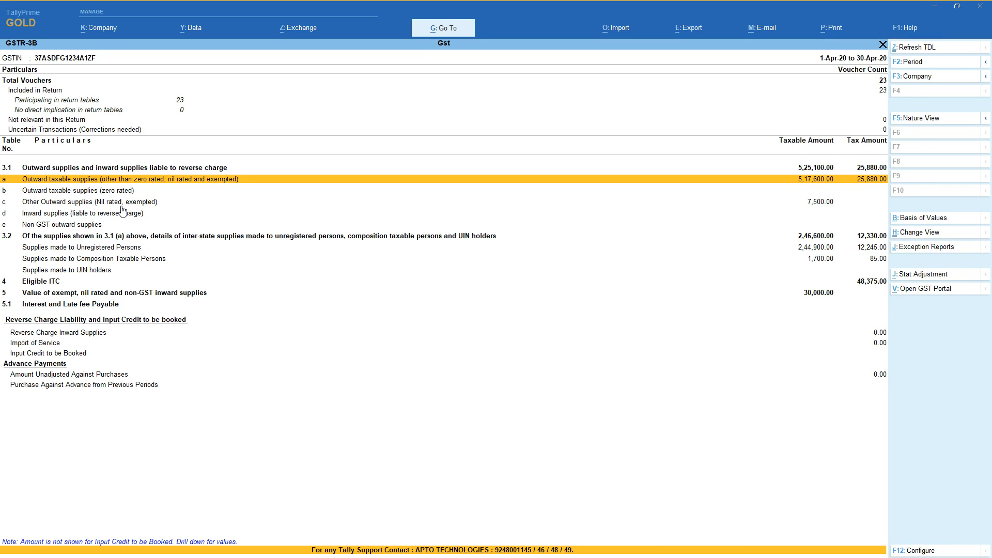
pyautogui.press('Return')
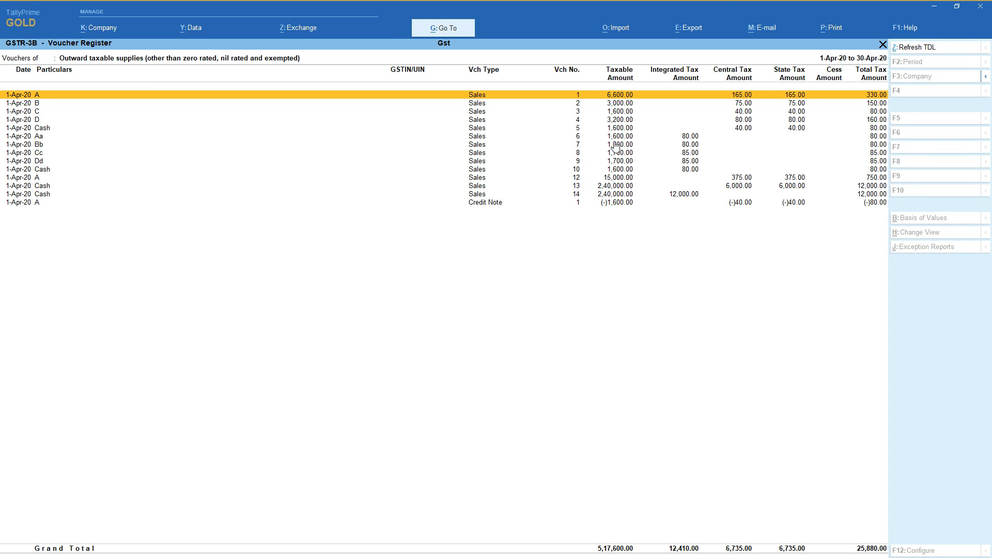
pyautogui.press('Escape')
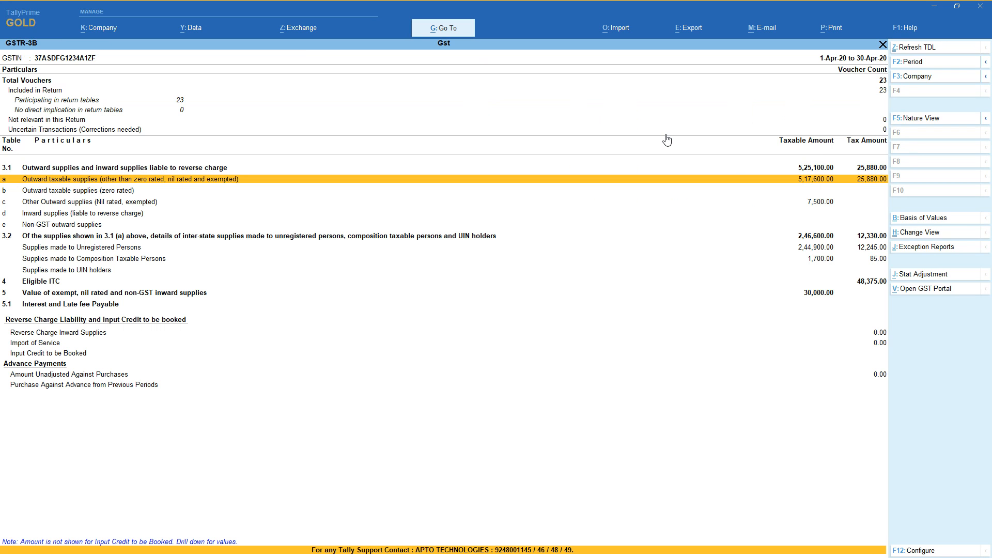
# Collapse the breakdowns of rows 3.2 and 3.1 in the GSTR-3B summary.
pyautogui.press('Down')
pyautogui.press('Down')
pyautogui.press('Down')
pyautogui.press('Down')
pyautogui.press('Down')
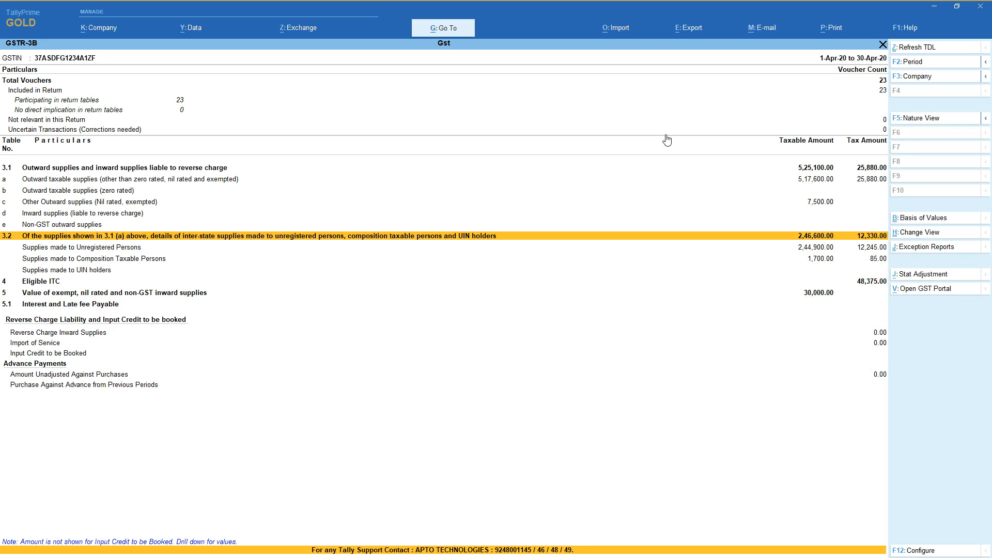
pyautogui.hotkey('shift', 'Return')
pyautogui.press('Up')
pyautogui.press('Up')
pyautogui.press('Up')
pyautogui.press('Up')
pyautogui.press('Up')
pyautogui.press('Up')
pyautogui.hotkey('shift', 'Return')
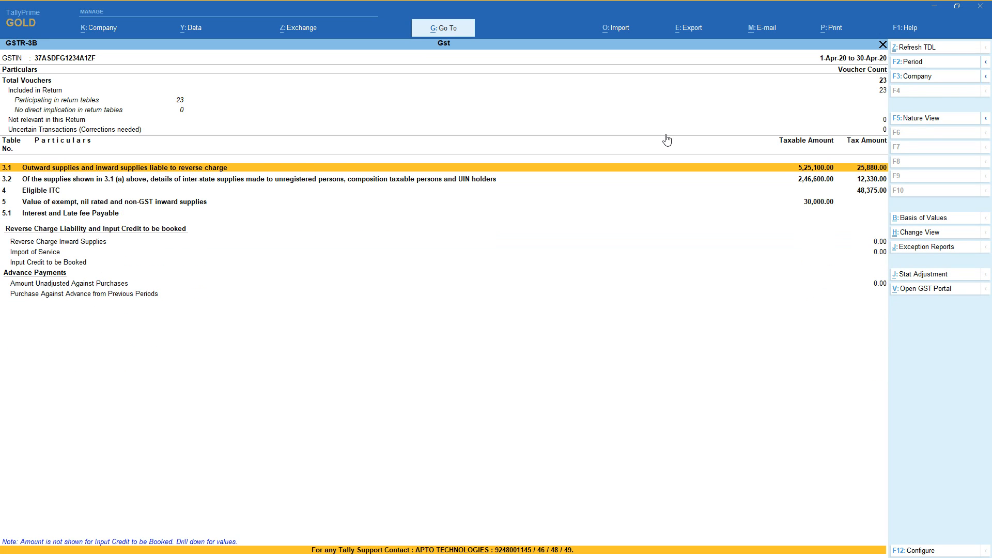
# Expand Eligible ITC in table 4, view the voucher register behind All other ITC, and return to the GSTR-3B summary.
pyautogui.press('Down')
pyautogui.press('Up')
pyautogui.press('Down')
pyautogui.press('Down')
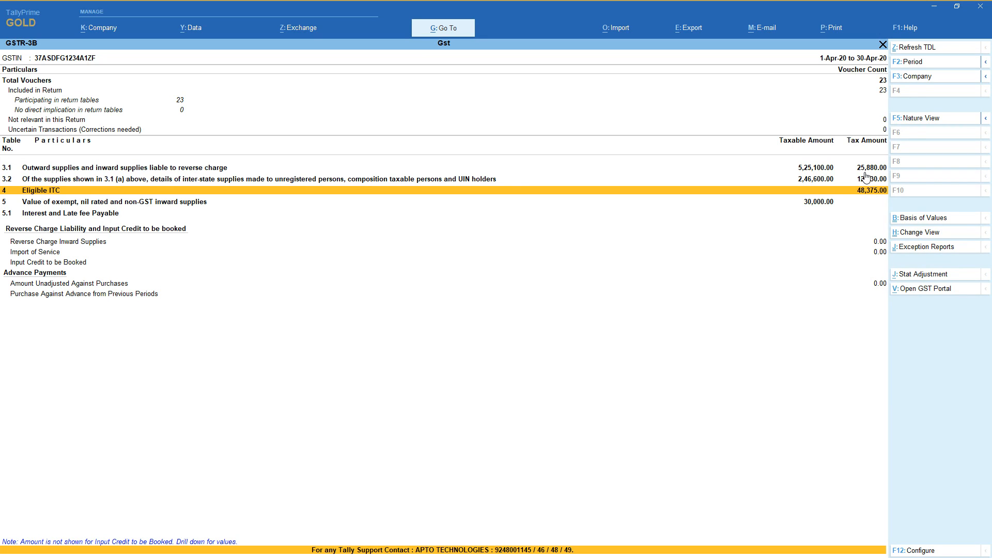
pyautogui.hotkey('shift', 'Return')
pyautogui.press('Down')
pyautogui.press('Down')
pyautogui.press('Down')
pyautogui.press('Down')
pyautogui.press('Down')
pyautogui.press('Down')
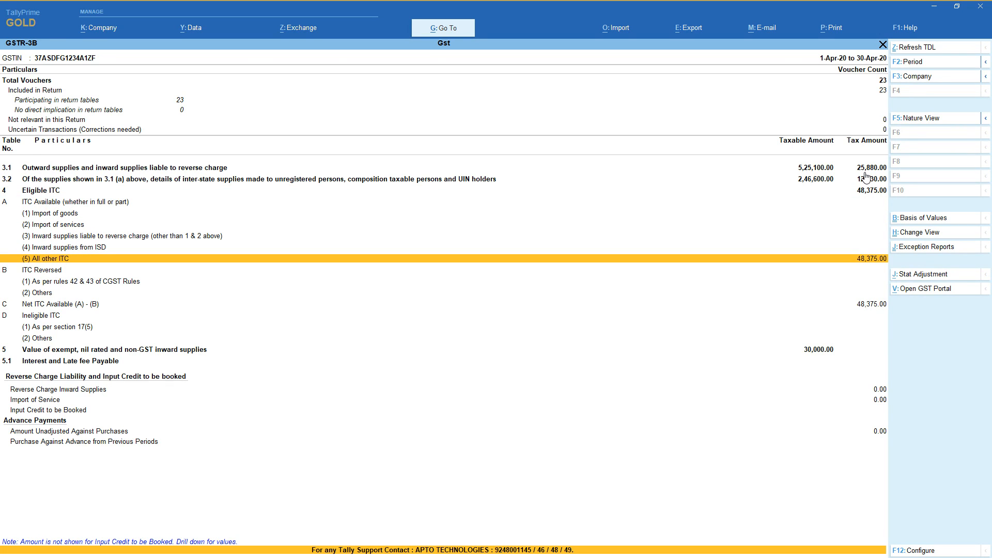
pyautogui.press('Return')
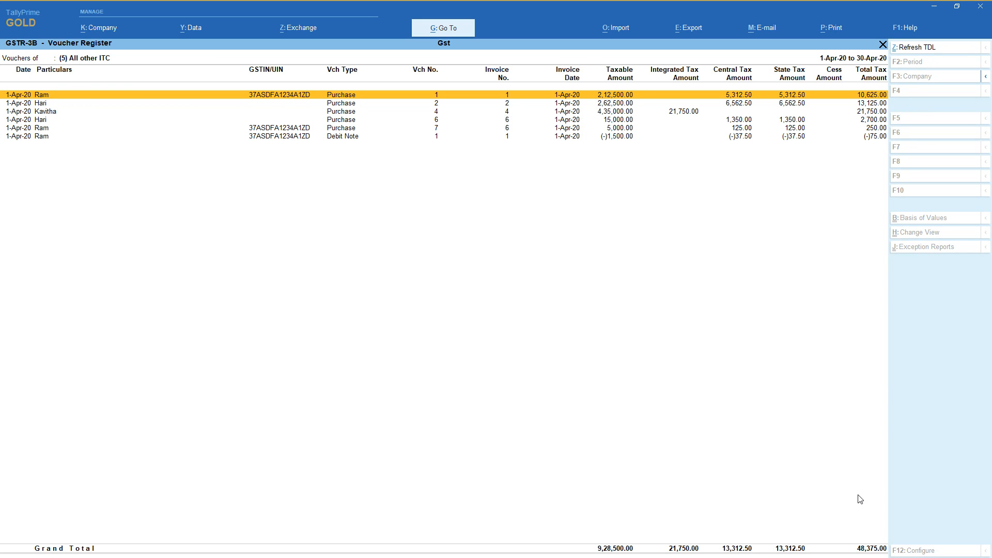
pyautogui.press('Escape')
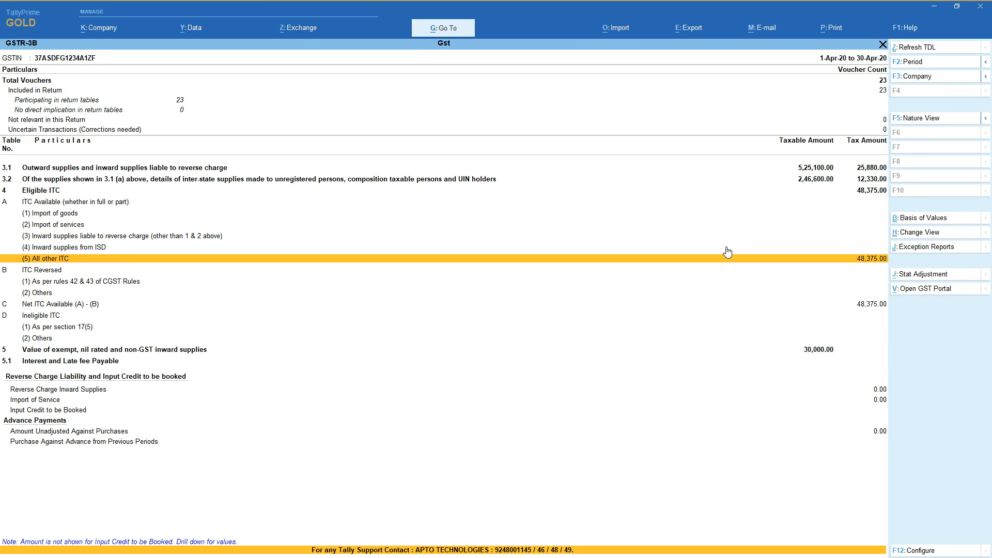
# Expand table 5 of exempt, nil rated and non-GST inward supplies, and drill into the composition scheme, exempt and nil rated supply row.
pyautogui.press('Down')
pyautogui.press('Down')
pyautogui.press('Down')
pyautogui.press('Down')
pyautogui.press('Down')
pyautogui.press('Down')
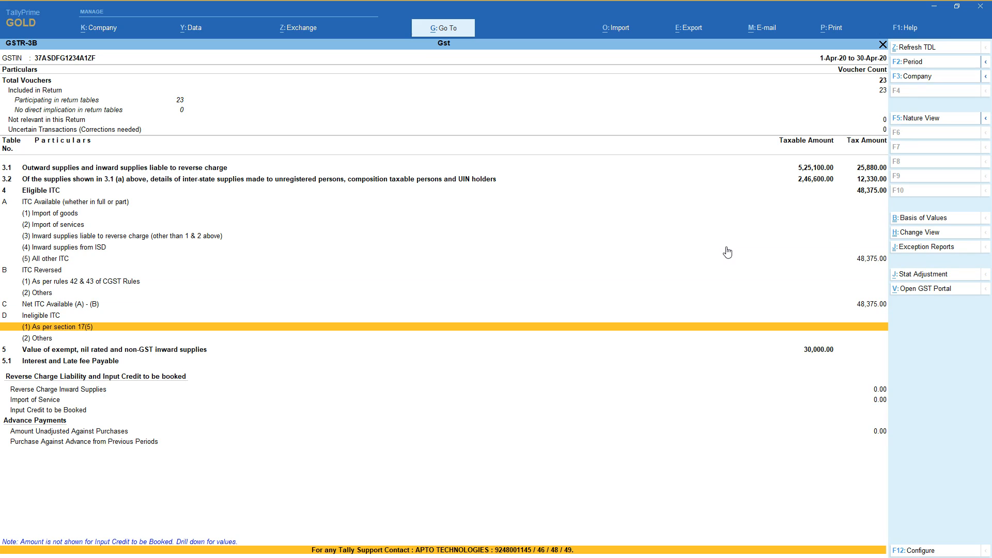
pyautogui.press('Down')
pyautogui.hotkey('shift', 'Return')
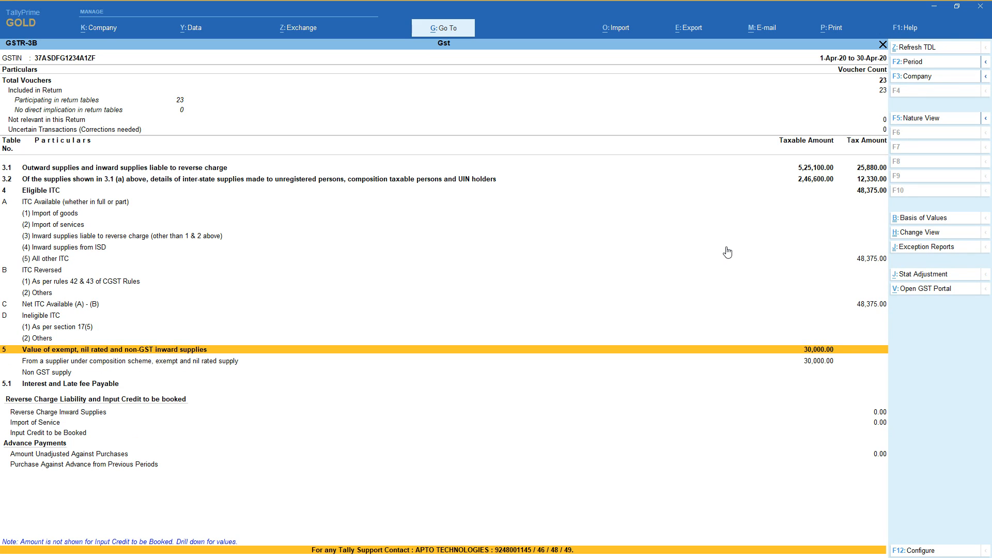
pyautogui.press('Down')
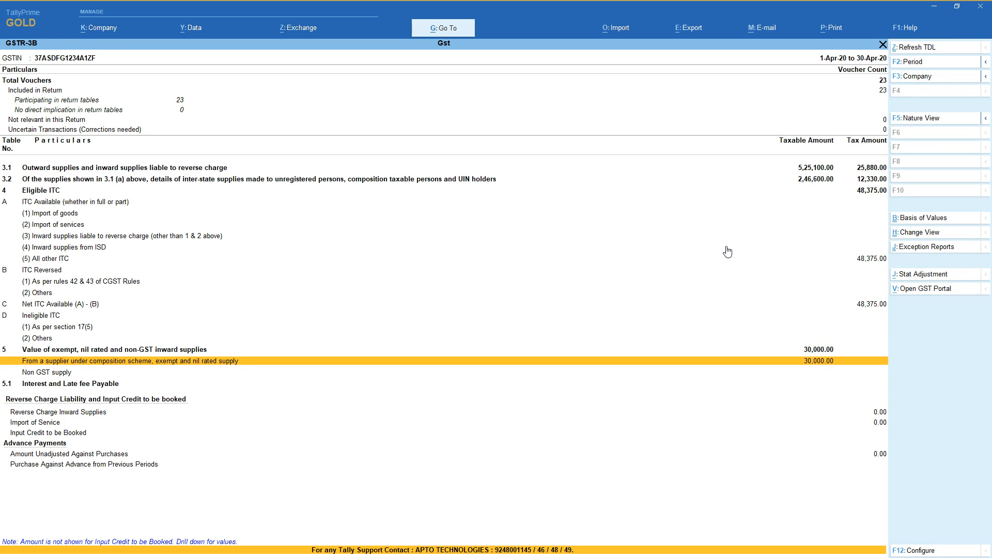
pyautogui.press('Return')
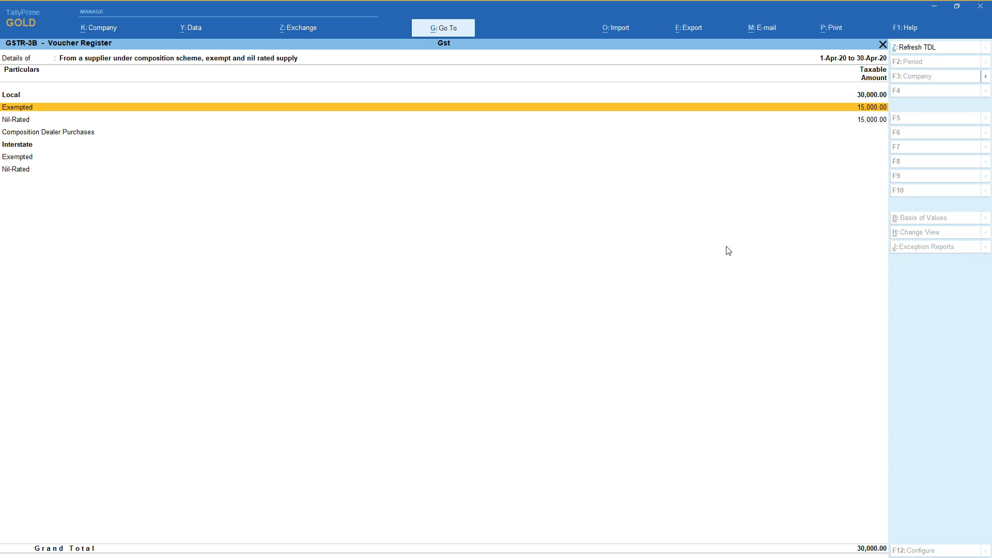
# Examine the local supply rows, view the vouchers behind Nil-Rated, and return to the supply breakdown.
pyautogui.press('Down')
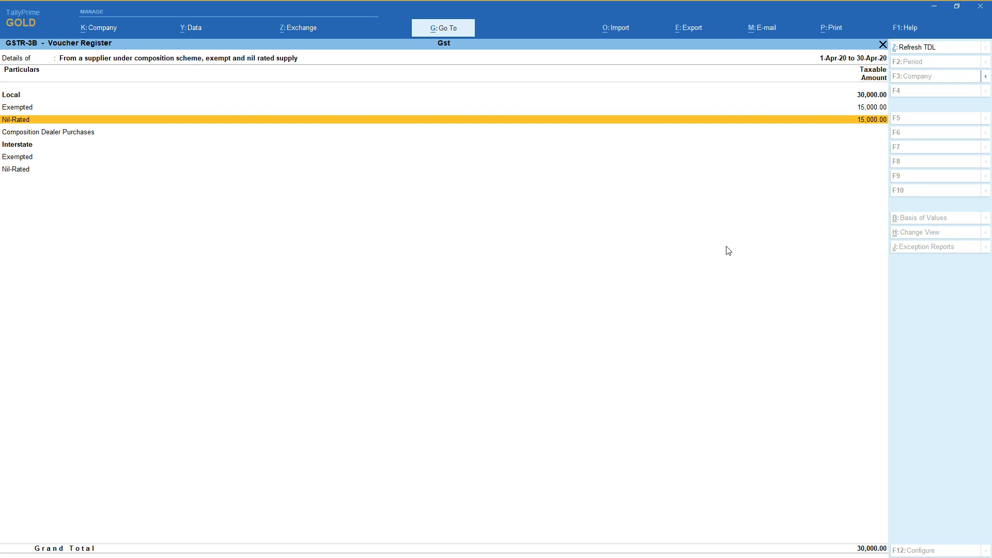
pyautogui.press('Up')
pyautogui.press('Down')
pyautogui.press('Down')
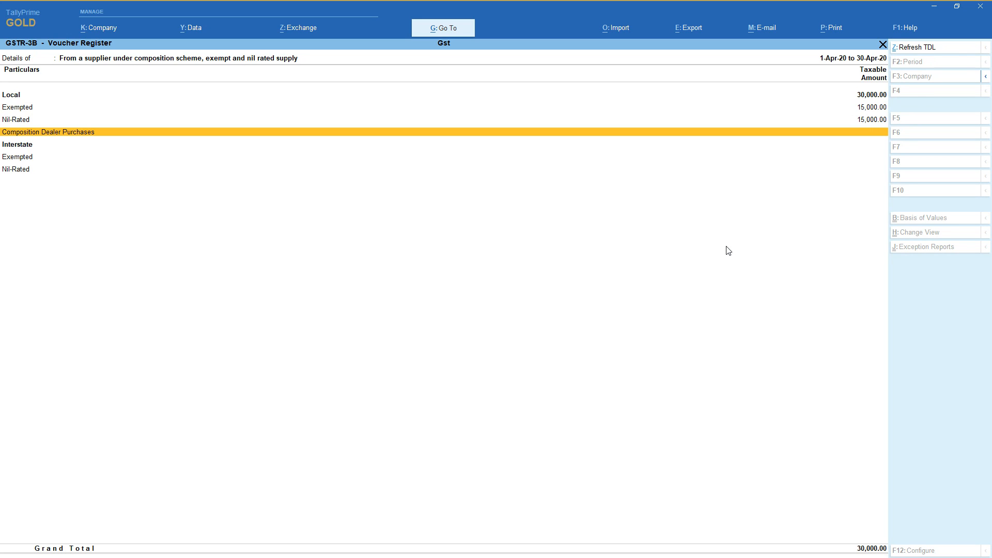
pyautogui.press('Up')
pyautogui.press('Return')
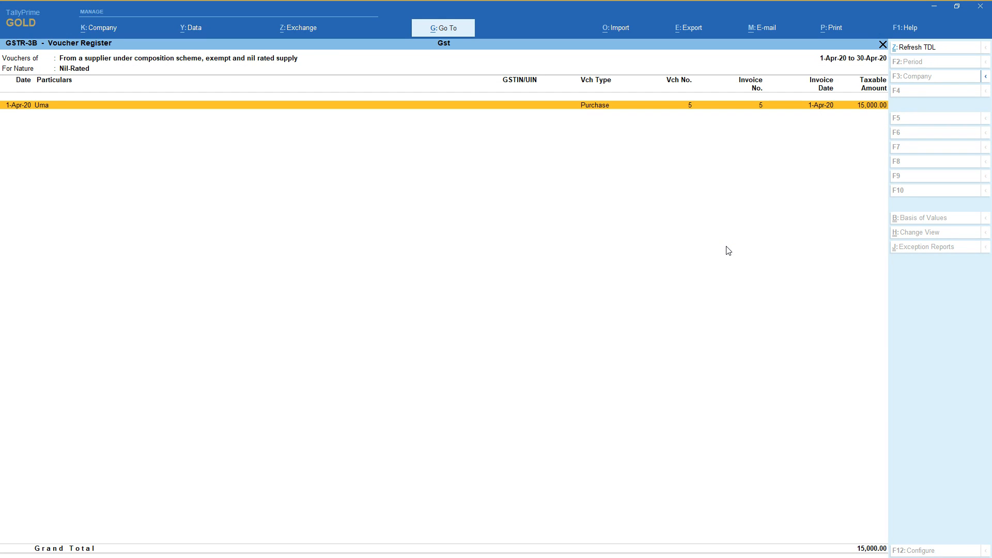
pyautogui.press('Escape')
# View the vouchers behind the local Exempted row, and return to the GSTR-3B summary.
pyautogui.press('Up')
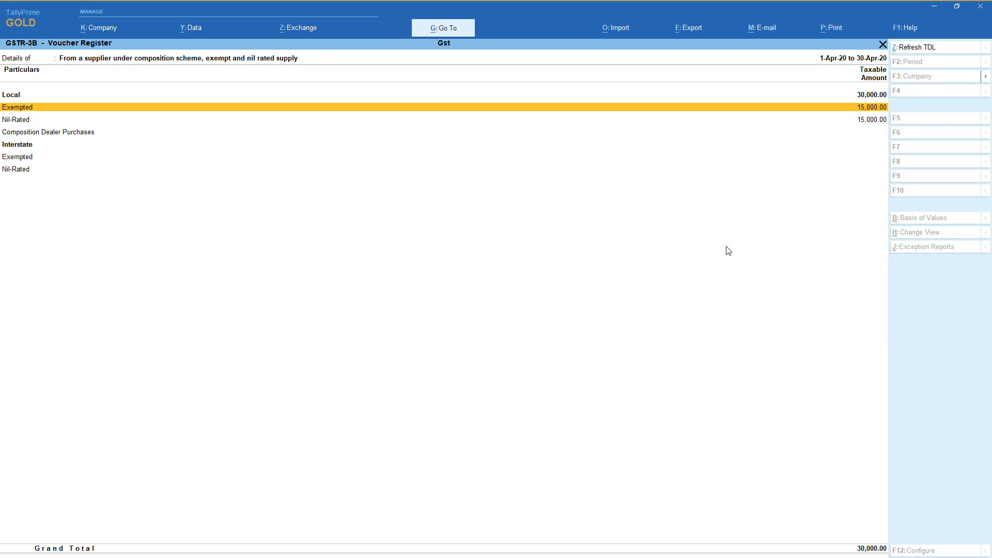
pyautogui.press('Return')
pyautogui.press('Escape')
pyautogui.press('Escape')
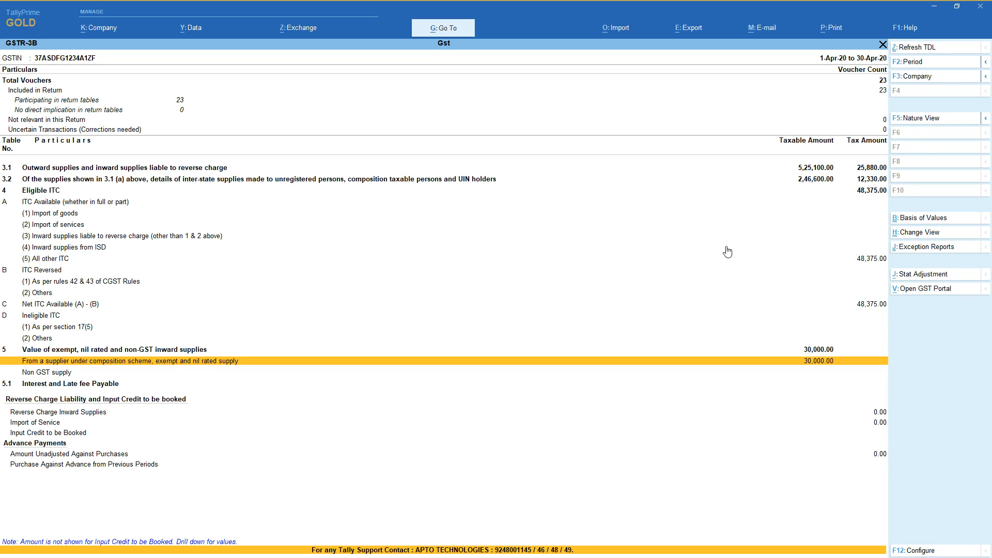
# Leave GSTR-3B and the GST reports list, and minimize the TallyPrime window.
pyautogui.press('Escape')
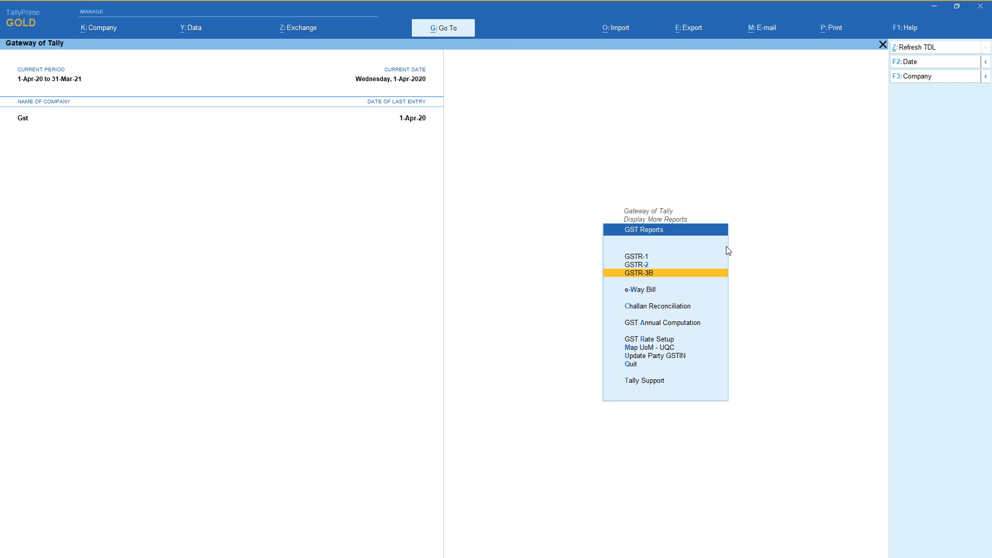
pyautogui.press('Escape')
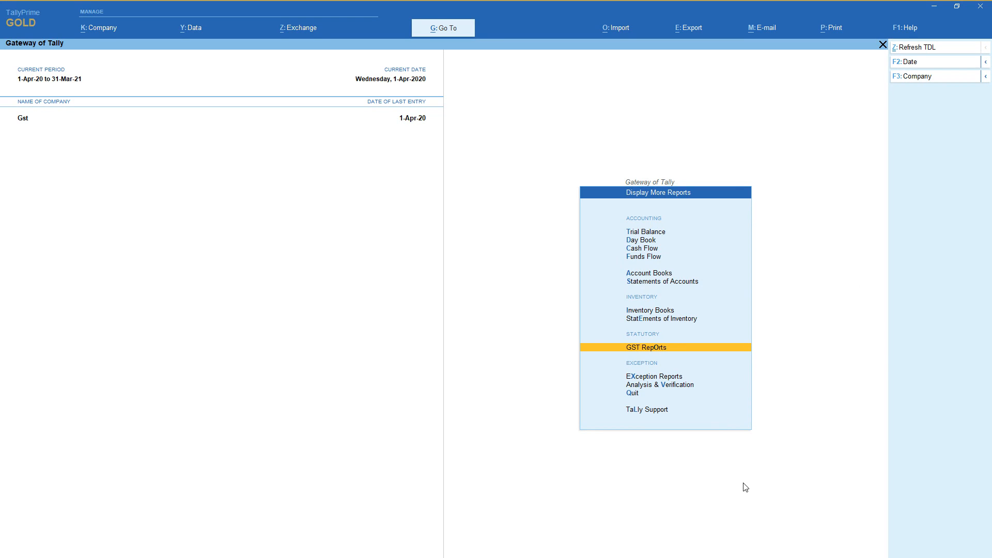
pyautogui.click(936, 10)
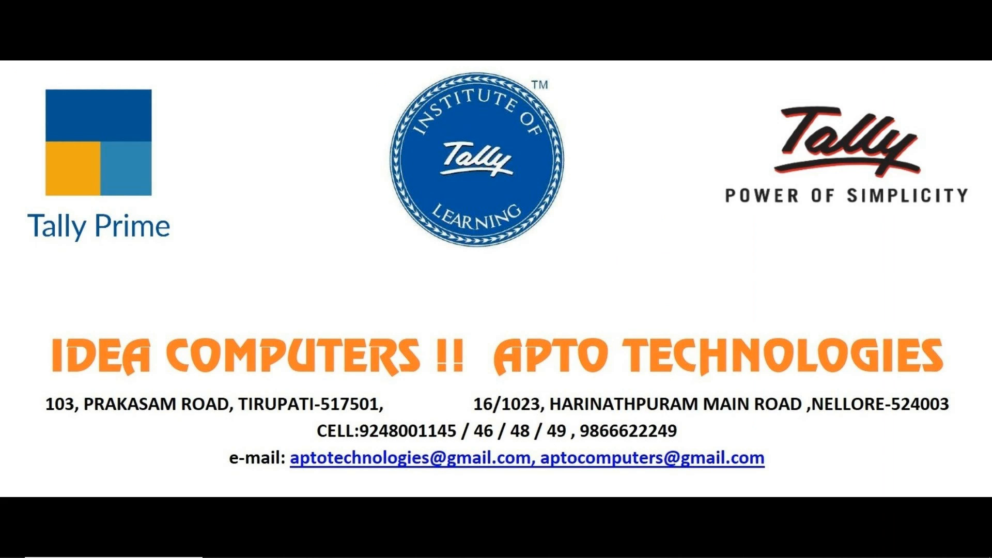
pyautogui.moveTo(220, 556)
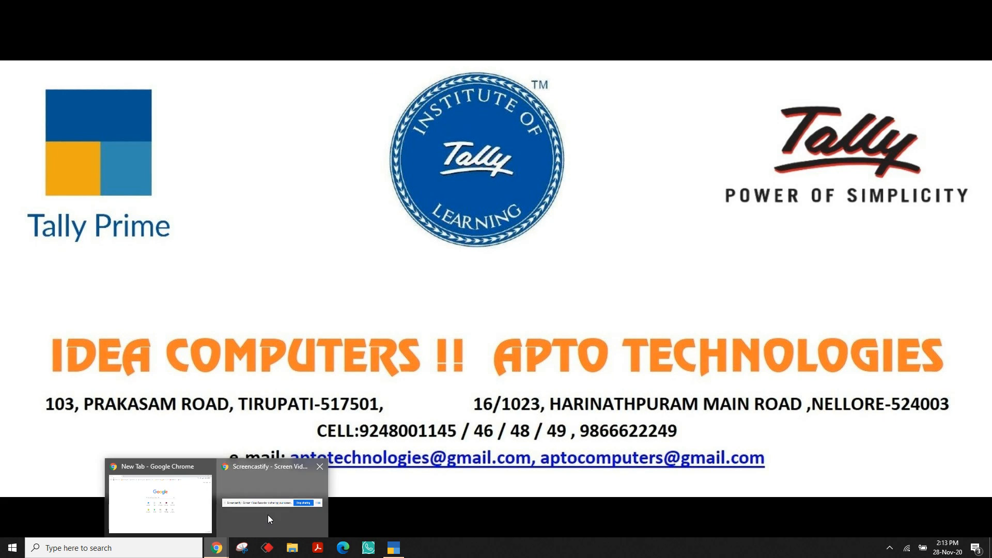